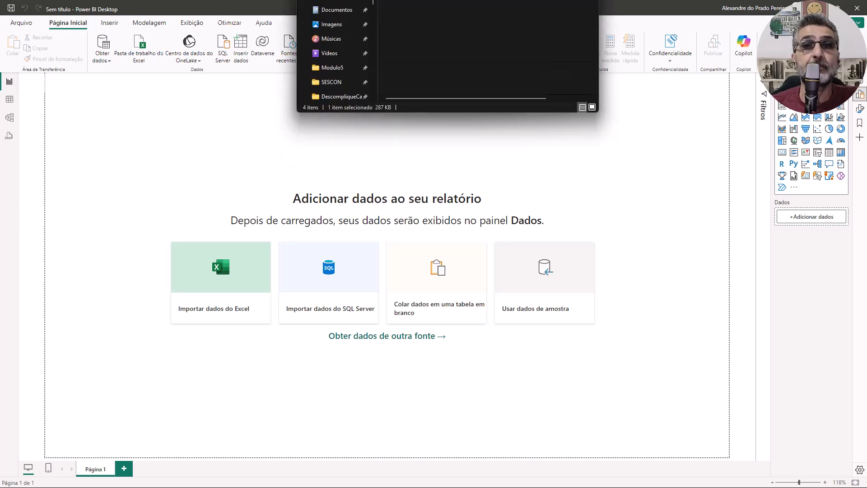
Move Base Vendas - 2019.xlsx from the VariosArquivos folder up to DescompliqueCarara, then reopen VariosArquivos.
left_click_drag(408, 16, 656, 23)
left_click(655, 23)
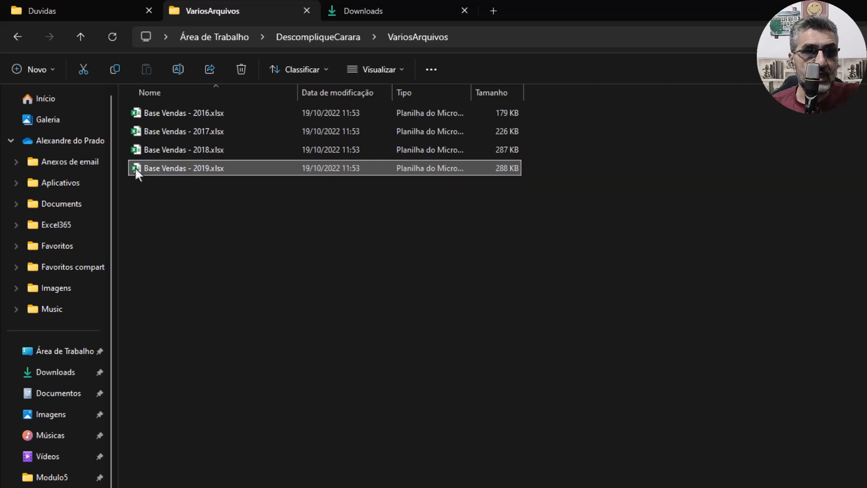
key("ctrl+x")
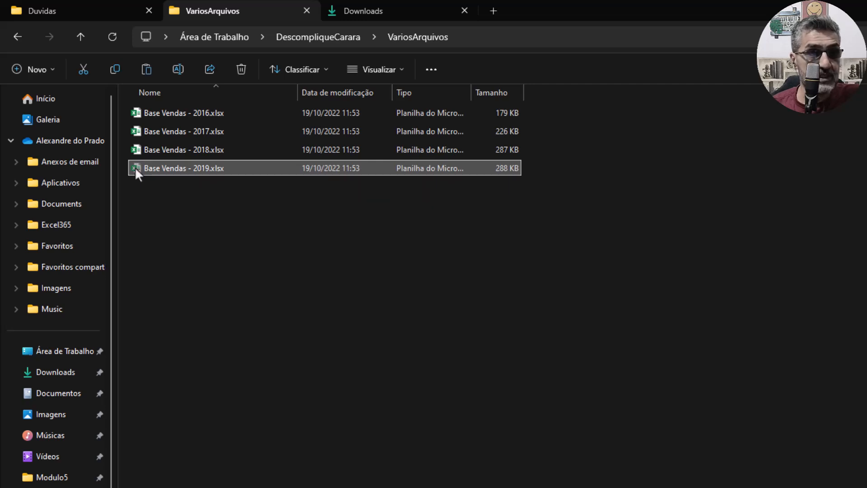
left_click(318, 37)
key("ctrl+v")
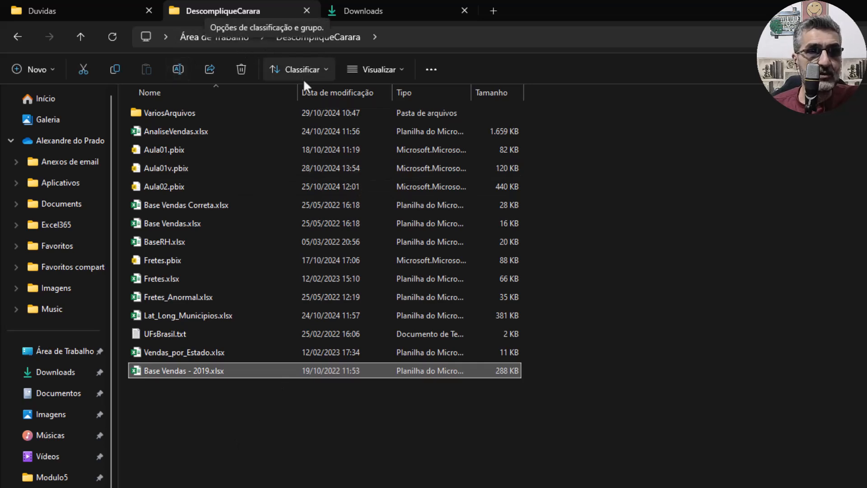
double_click(186, 113)
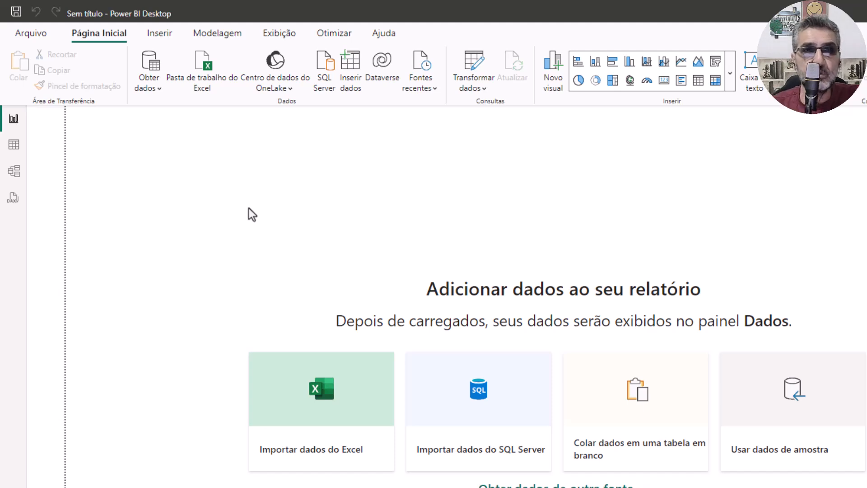
In Power BI Desktop, start a data import with the Pasta connector from the full list of sources.
left_click(153, 81)
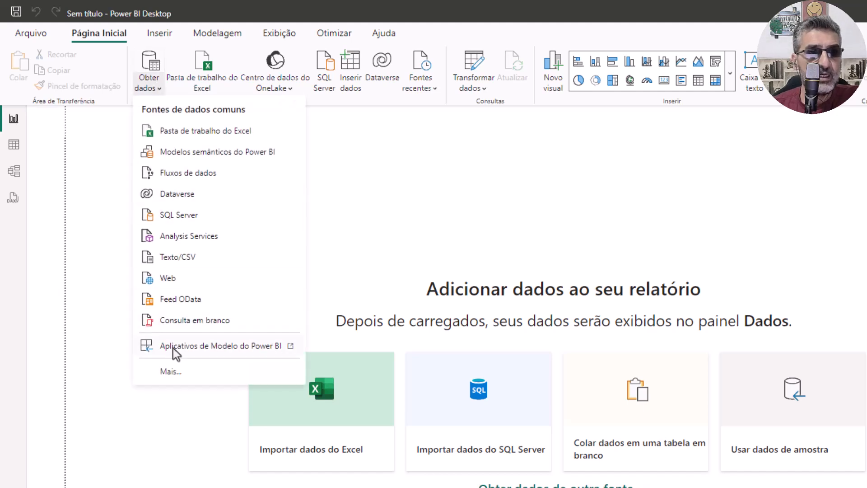
left_click(172, 369)
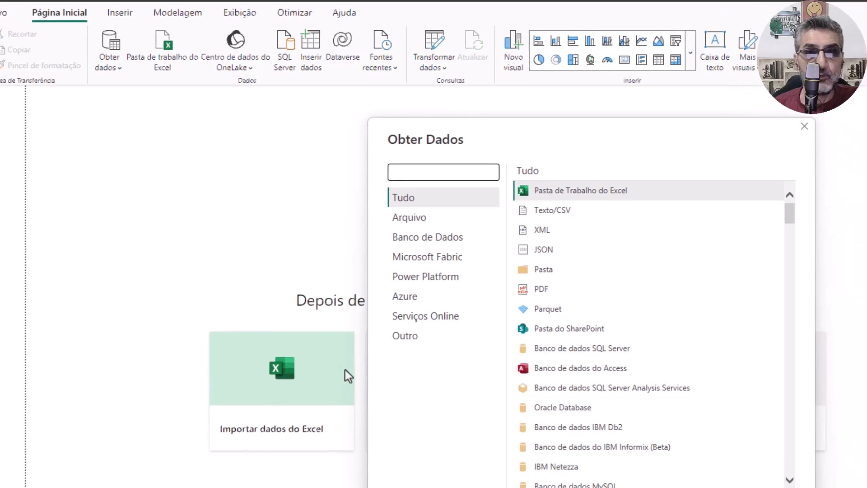
left_click(531, 269)
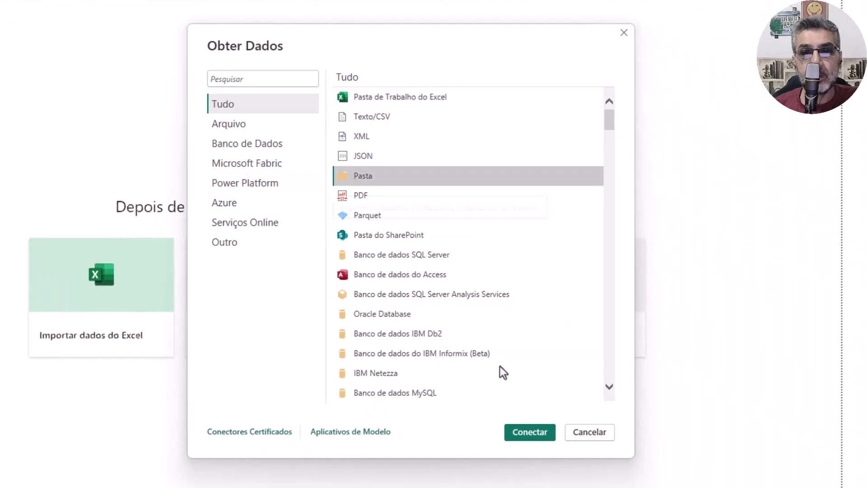
left_click(522, 431)
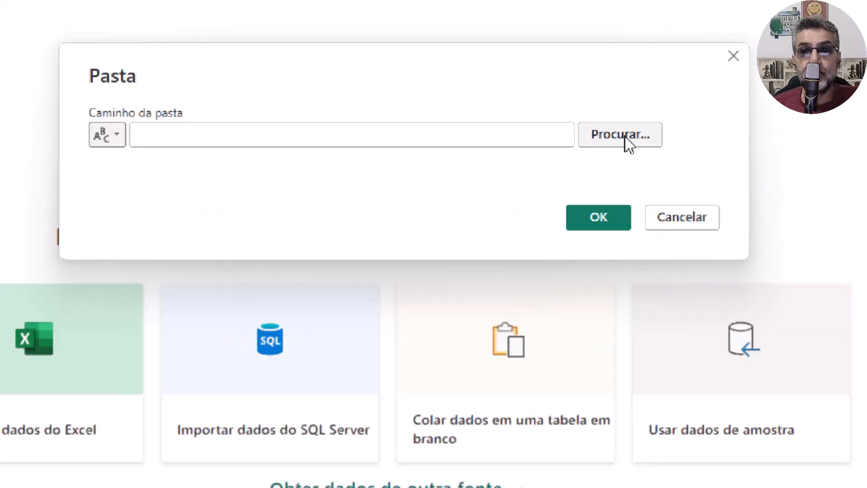
Set the source folder to DescompliqueCarara\VariosArquivos on the desktop and load its file list.
left_click(626, 139)
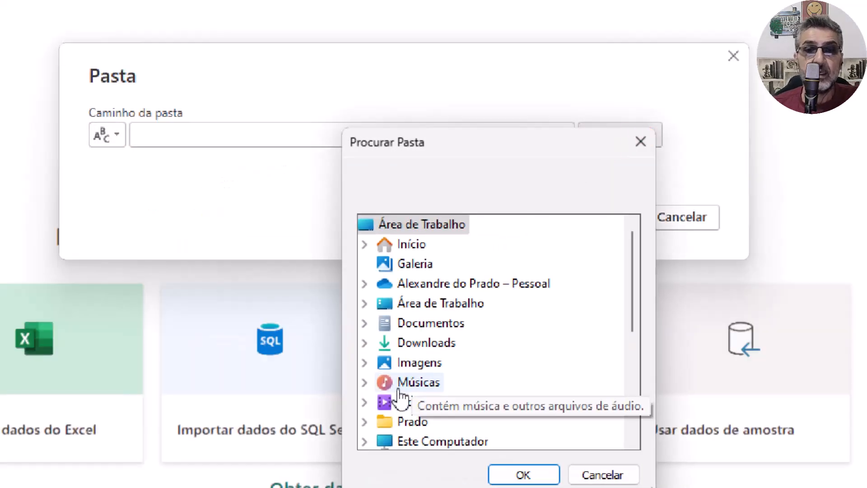
double_click(424, 304)
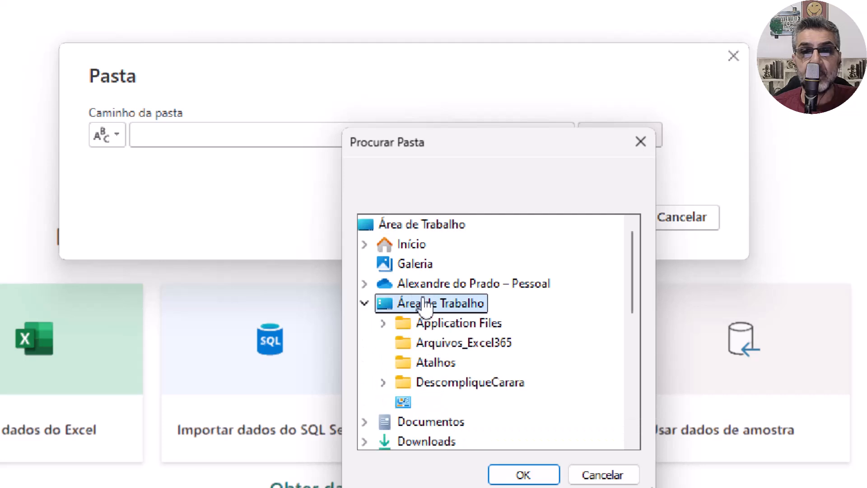
double_click(448, 383)
left_click(457, 406)
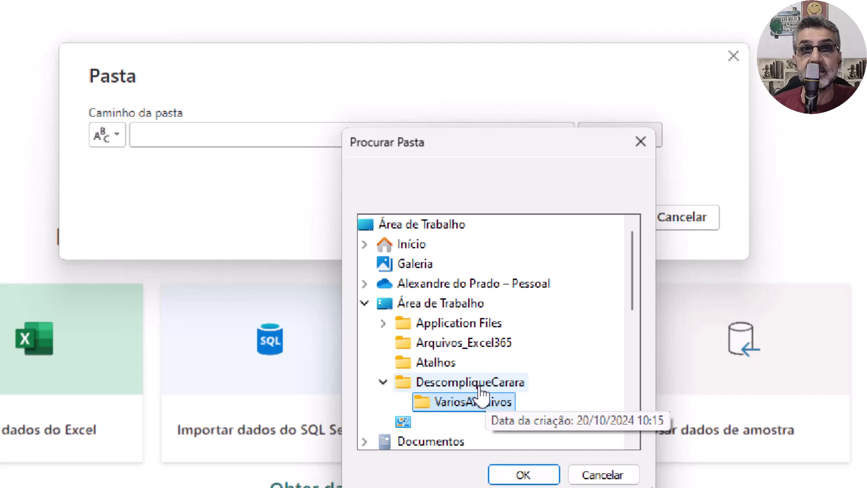
left_click(521, 473)
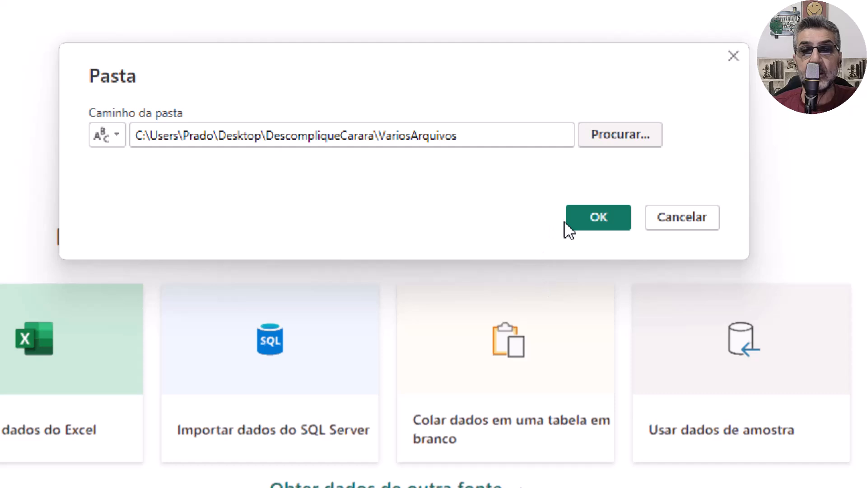
left_click(584, 224)
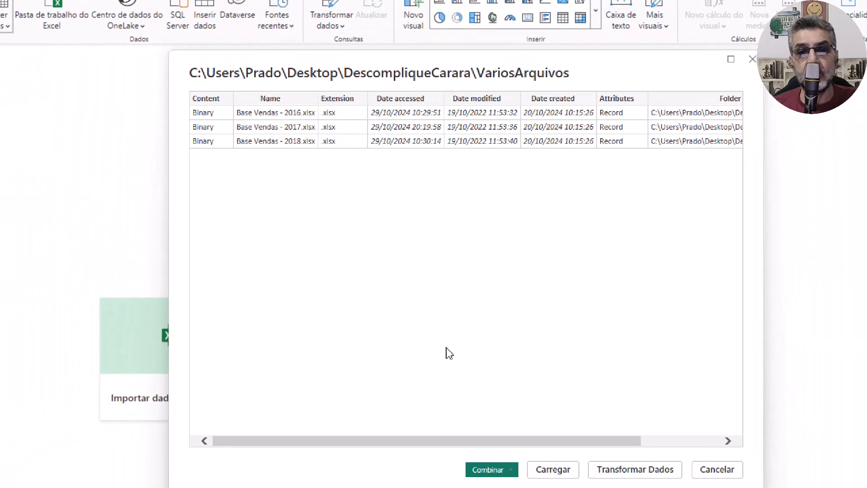
Open the folder's file list for transformation in the Power Query Editor and maximize the editor.
left_click(512, 434)
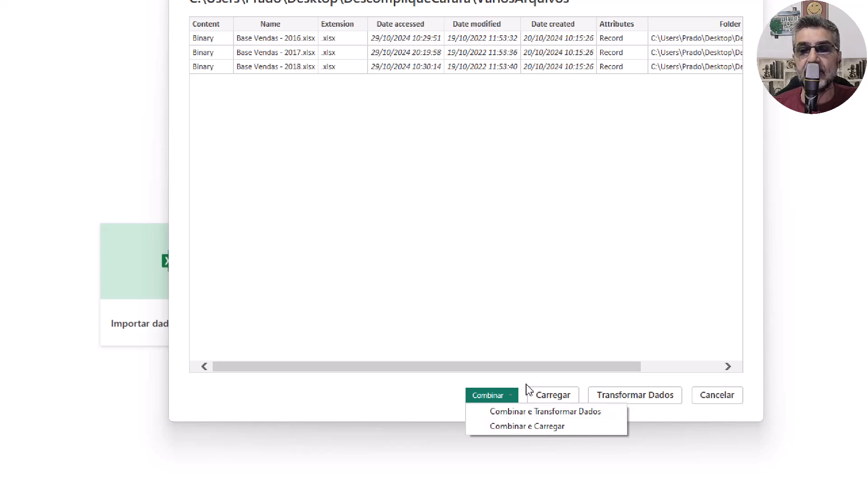
left_click(628, 395)
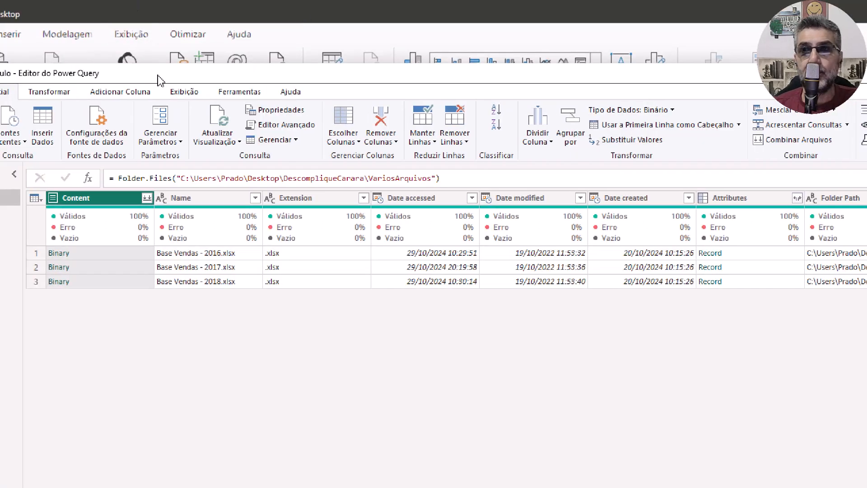
left_click_drag(158, 80, 162, 70)
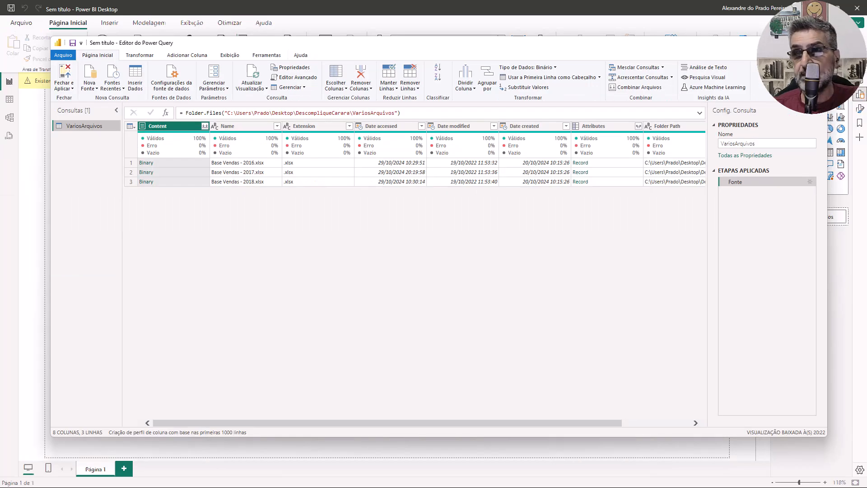
left_click(795, 42)
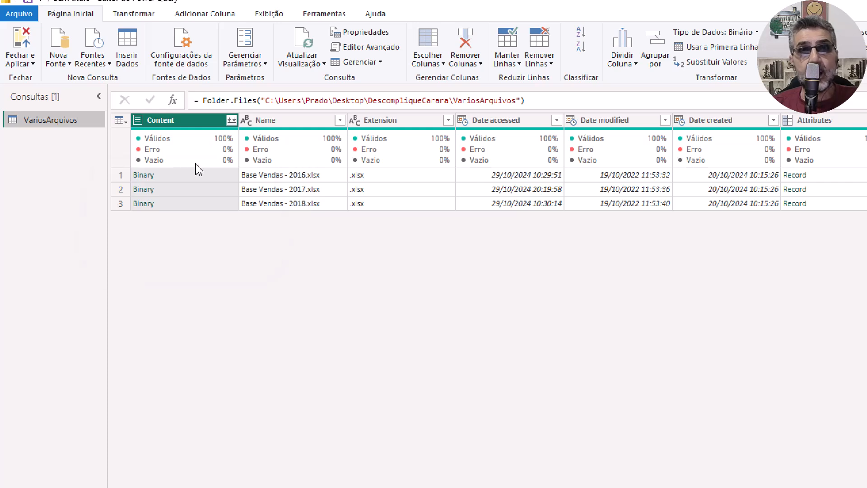
Remove all columns except Content from the VariosArquivos query.
mouse_move(196, 166)
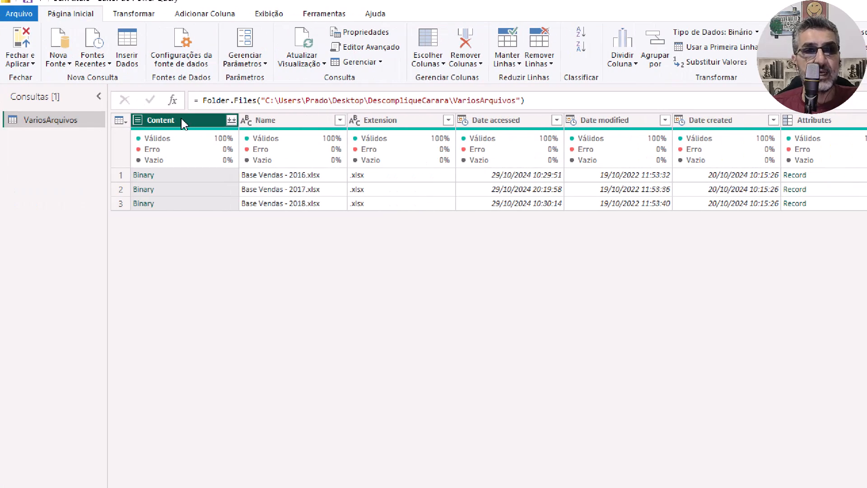
right_click(182, 122)
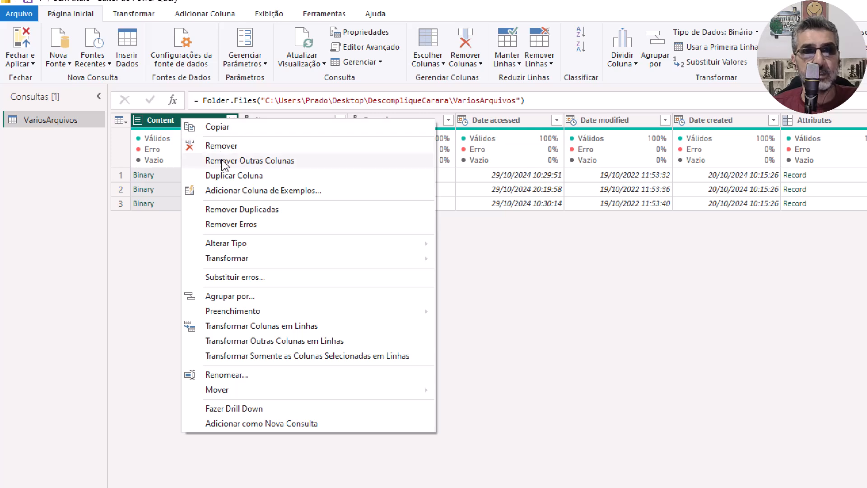
left_click(225, 162)
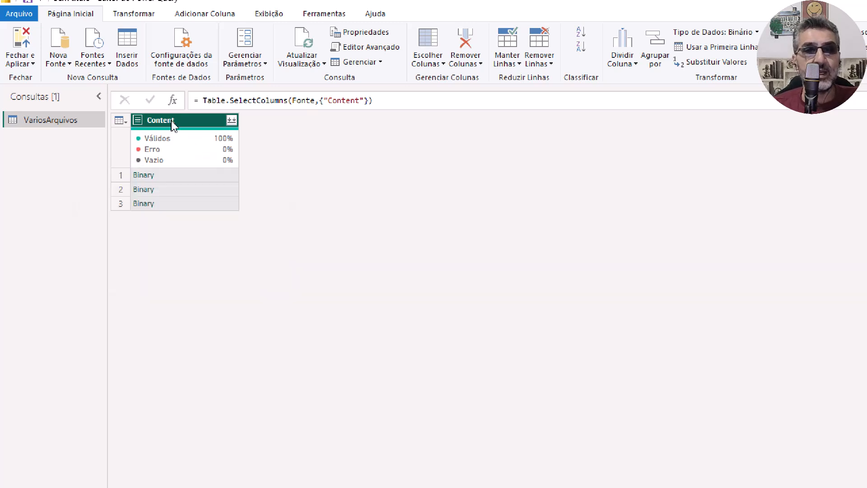
Combine the files in the Content column, using Planilha1 of the first file as the sample.
left_click(232, 121)
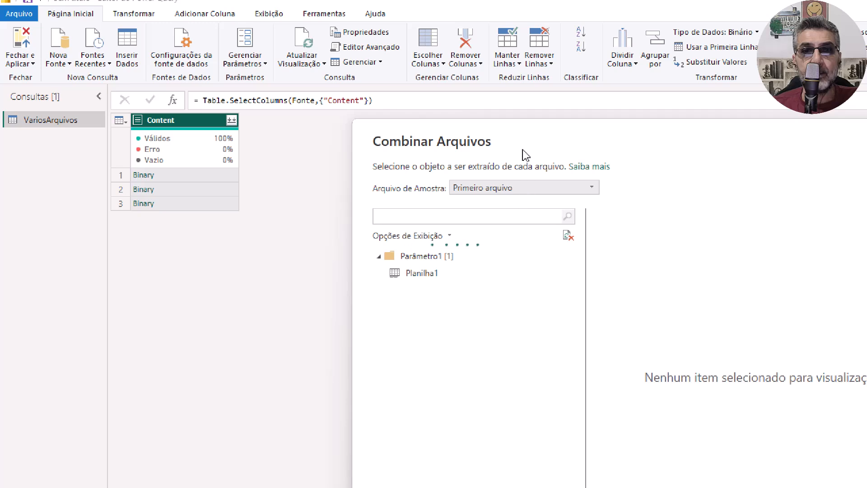
left_click_drag(516, 135, 331, 23)
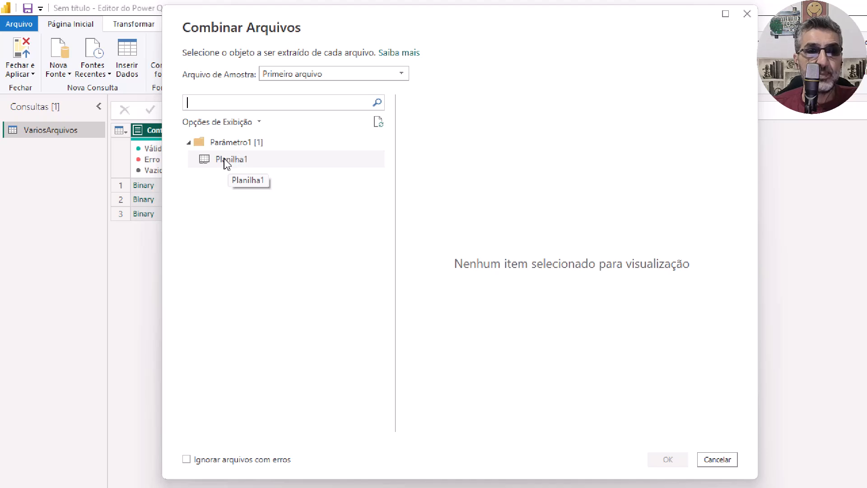
left_click(226, 162)
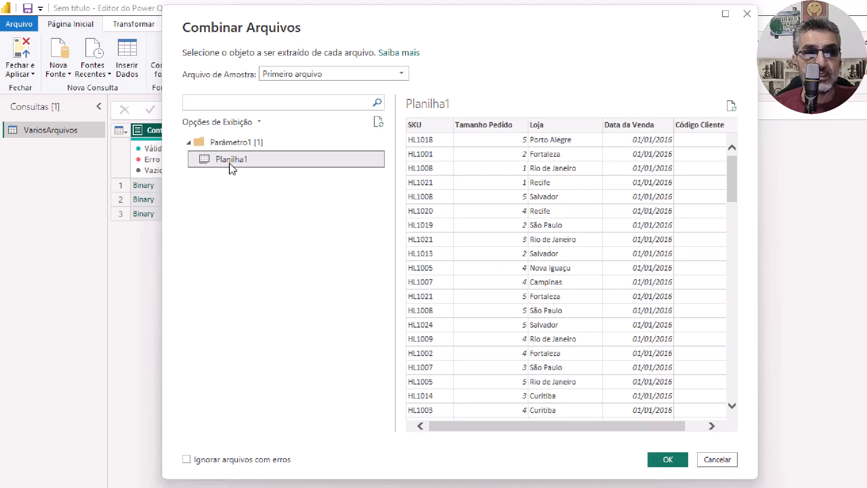
left_click(664, 433)
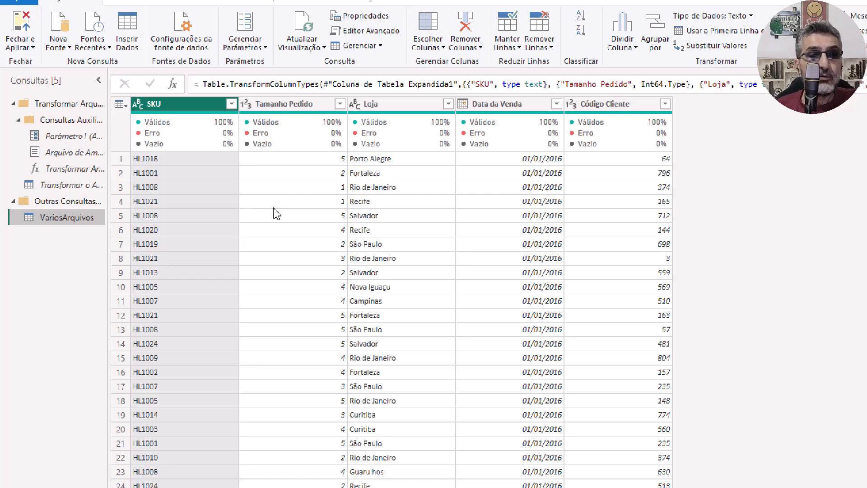
Sort the combined table by Data da Venda in descending order.
mouse_move(185, 144)
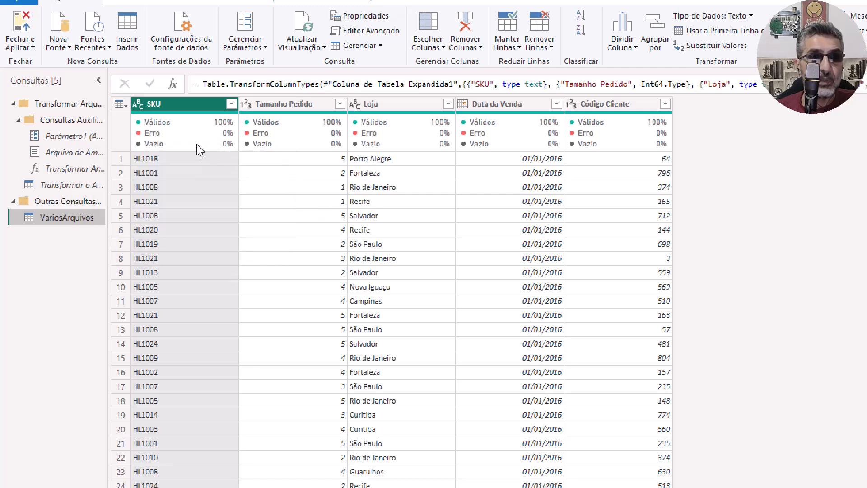
left_click(557, 105)
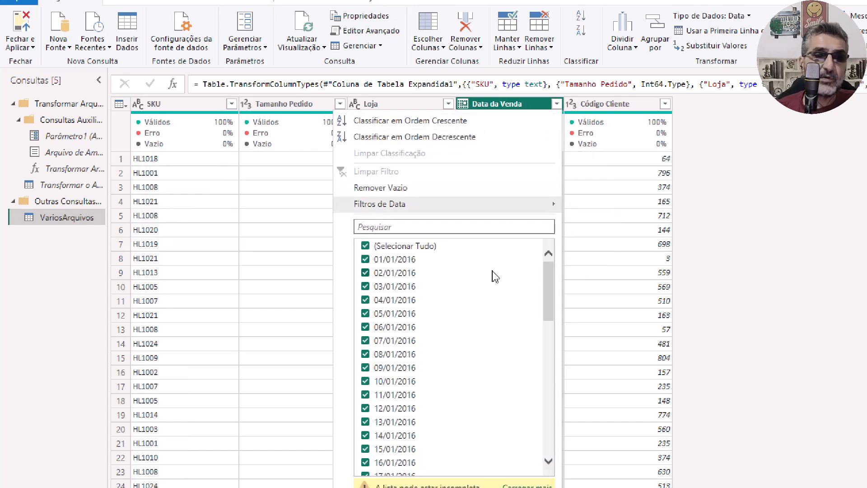
left_click(450, 137)
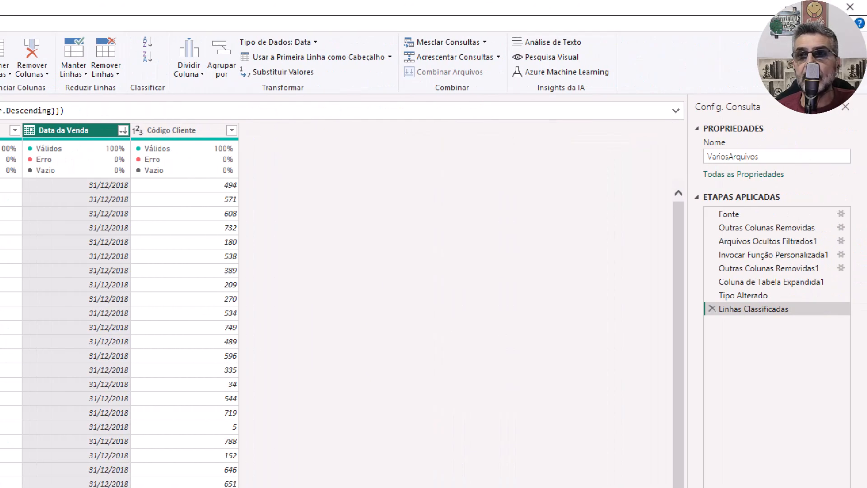
Close the Power Query Editor without applying the changes and discard all pending query changes.
left_click(848, 12)
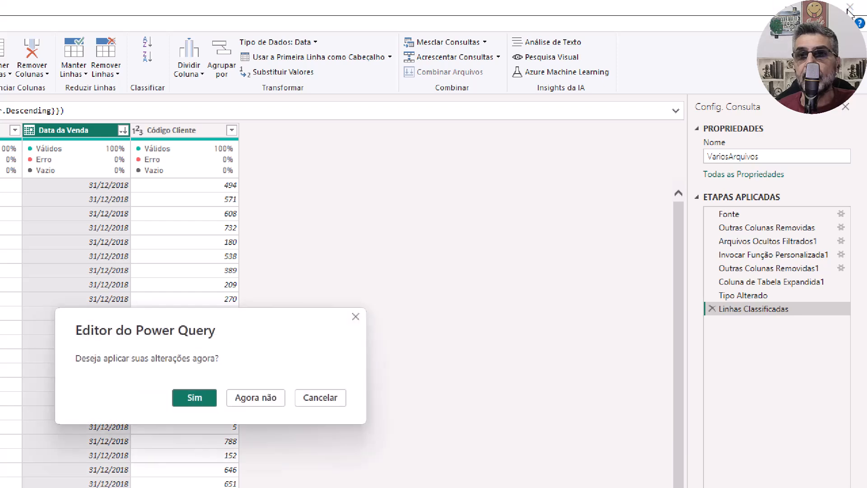
left_click(253, 402)
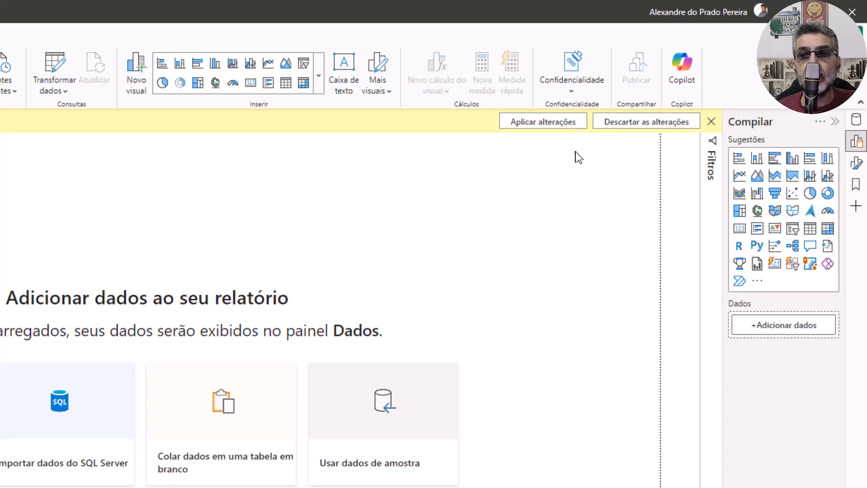
left_click(610, 123)
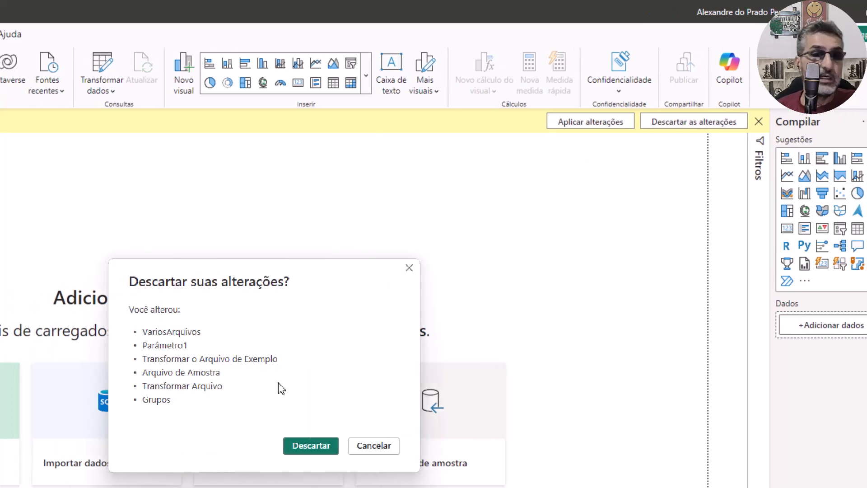
left_click(305, 401)
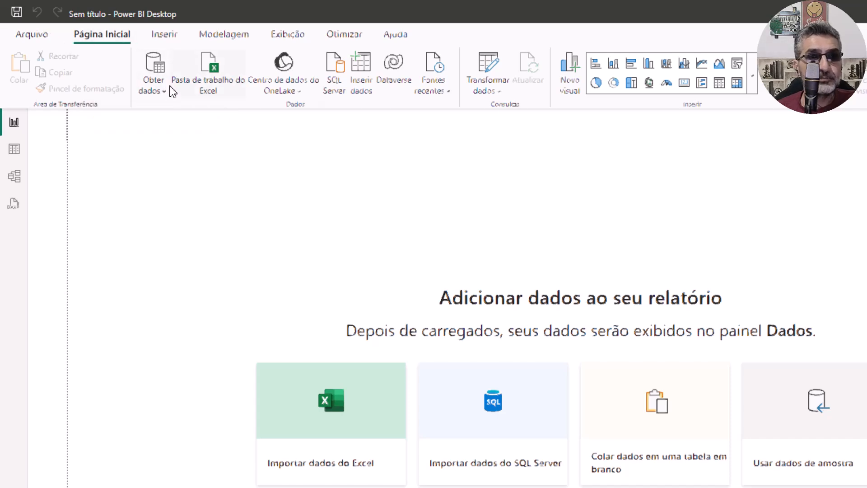
Start a fresh data import in the empty report using the Pasta connector.
left_click(160, 92)
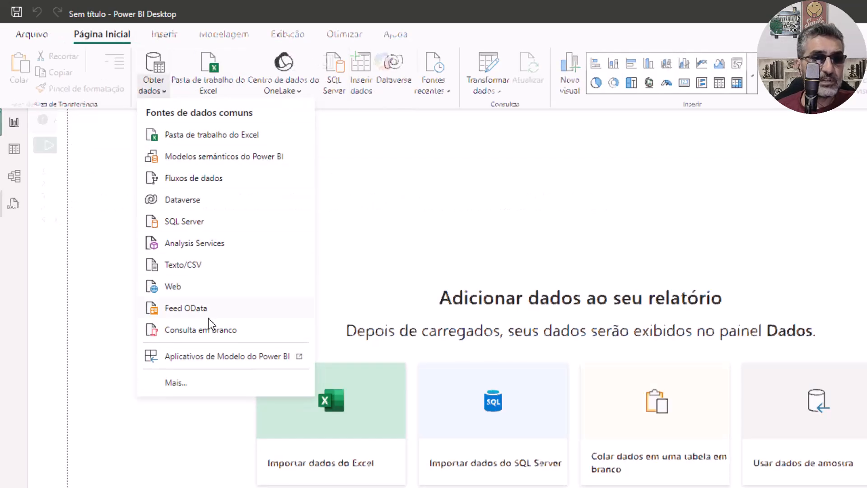
left_click(185, 383)
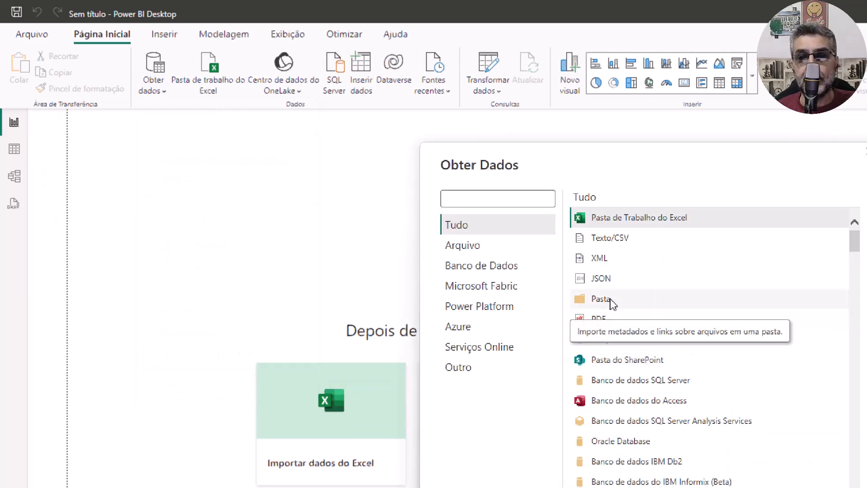
left_click(610, 298)
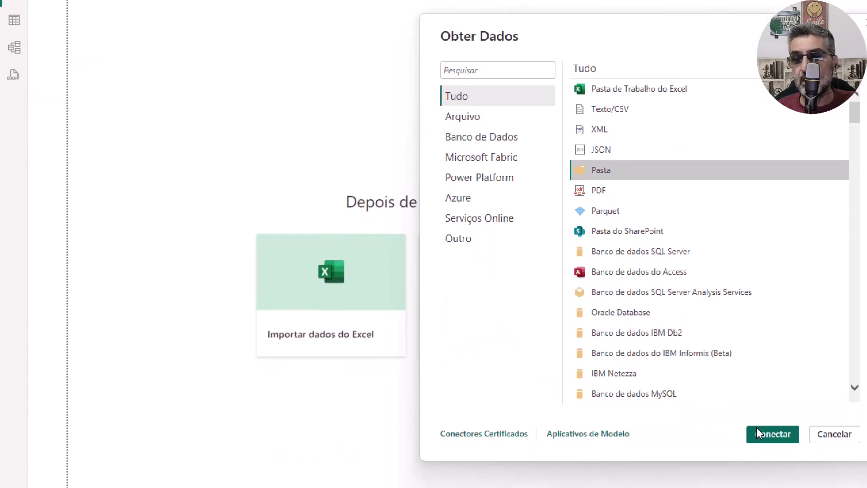
left_click(757, 431)
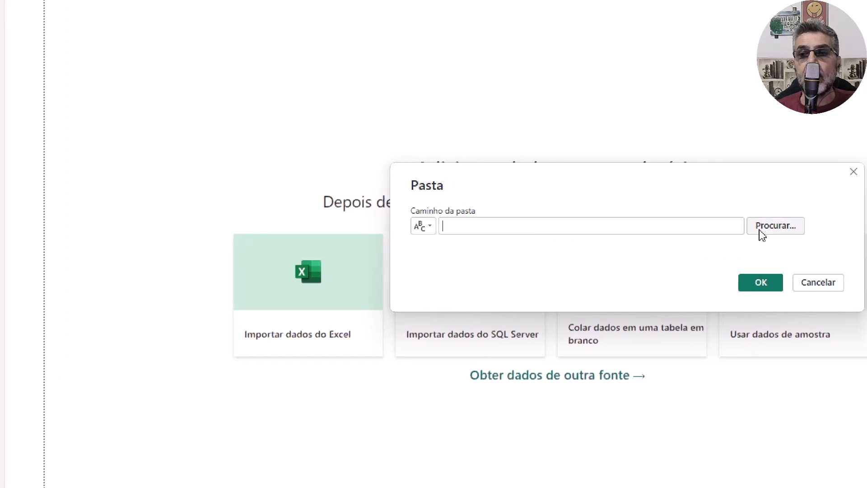
Choose the VariosArquivos folder inside DescompliqueCarara on the desktop as the folder to import and load its file list.
left_click(760, 228)
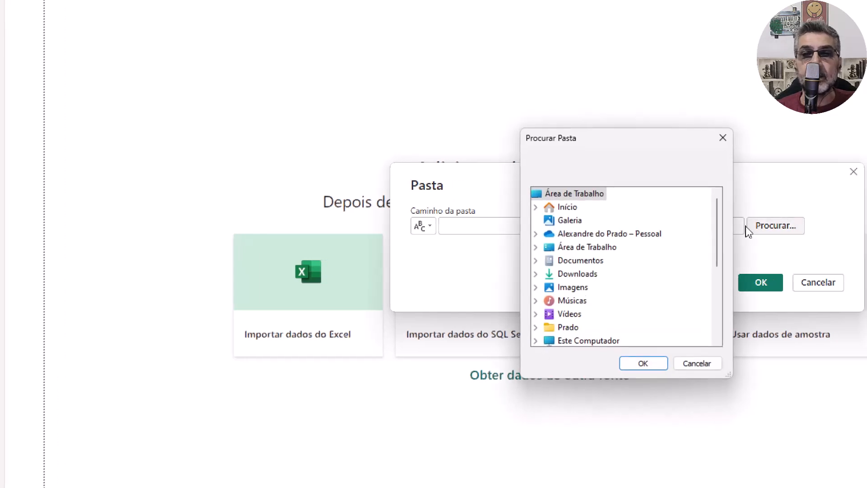
left_click(581, 247)
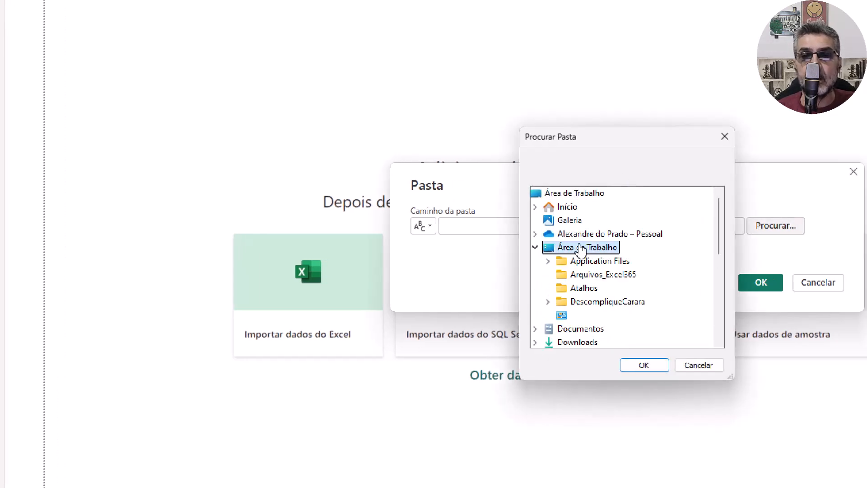
left_click(589, 306)
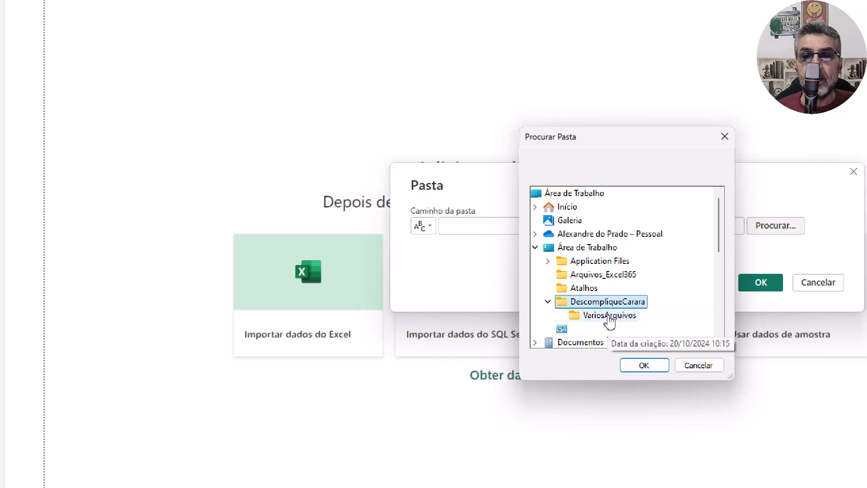
left_click(609, 316)
left_click(631, 361)
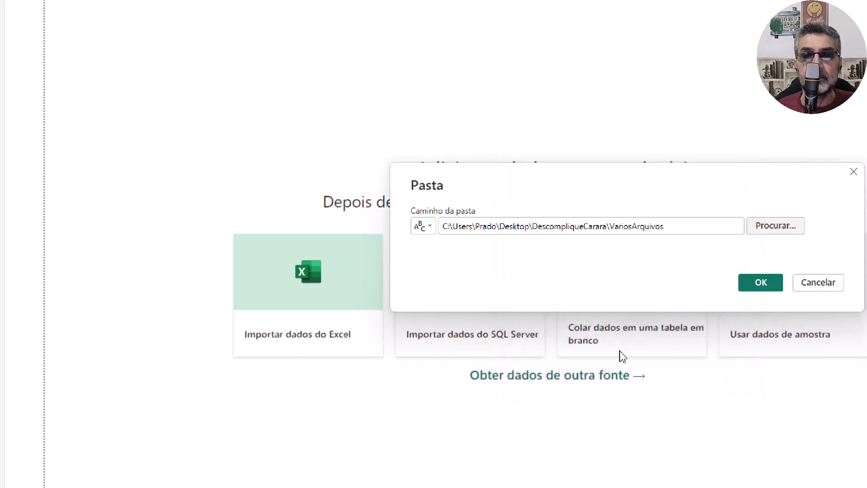
left_click(760, 282)
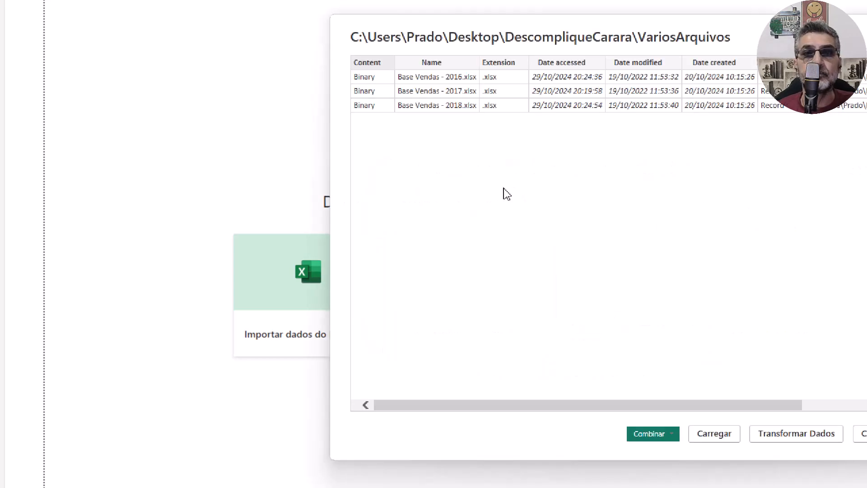
Combine and transform the folder's files, using Planilha1 of the first file as the sample.
left_click_drag(570, 80, 375, 22)
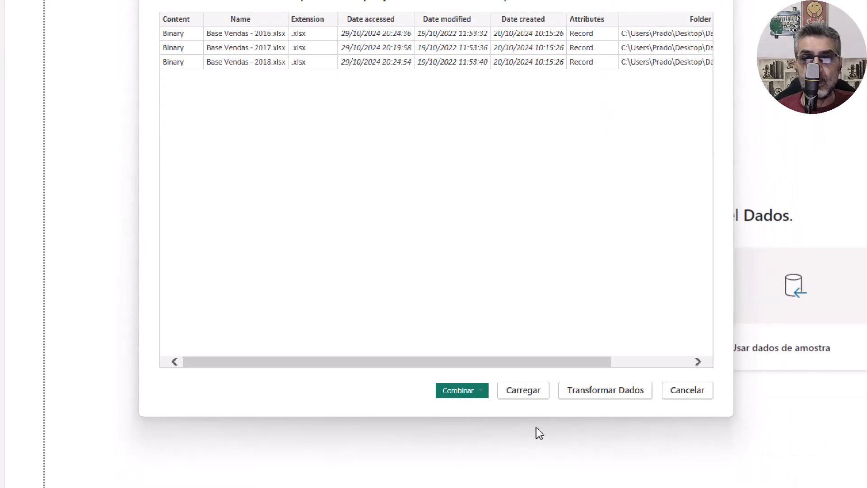
left_click(477, 476)
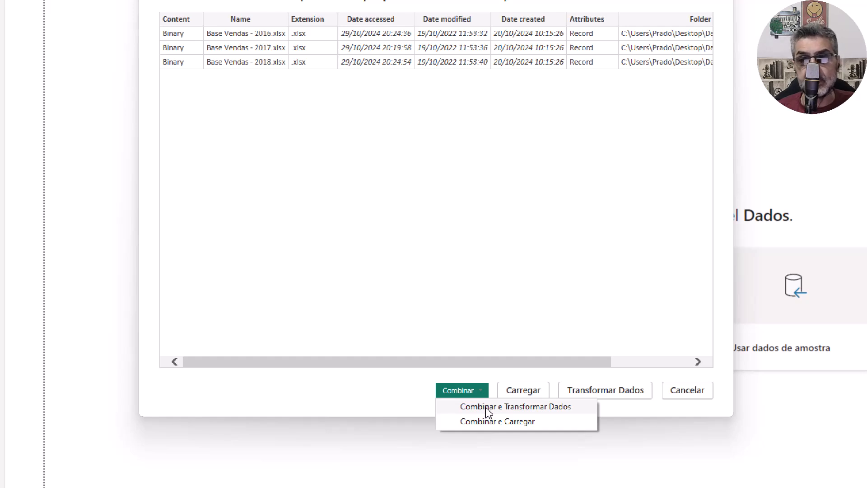
left_click(486, 408)
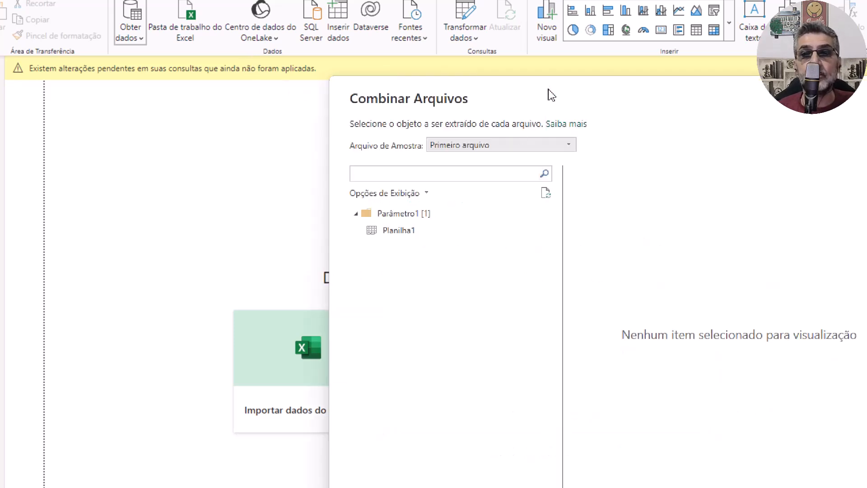
left_click_drag(551, 89, 390, 43)
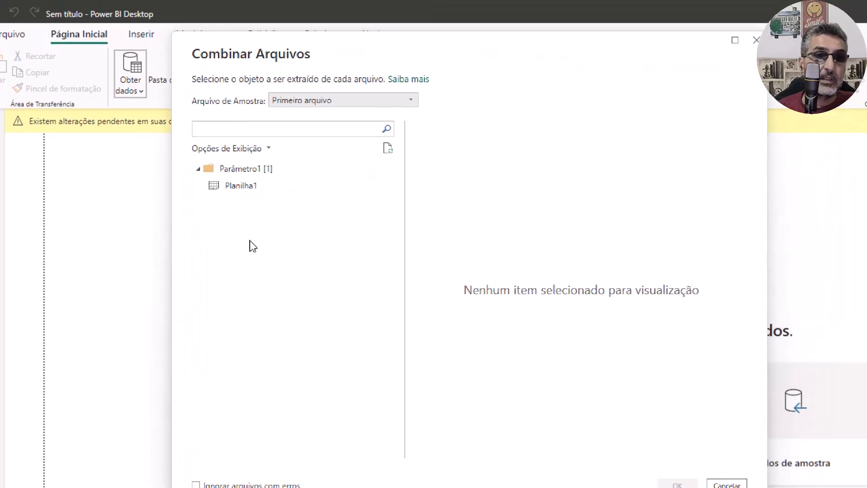
left_click(235, 186)
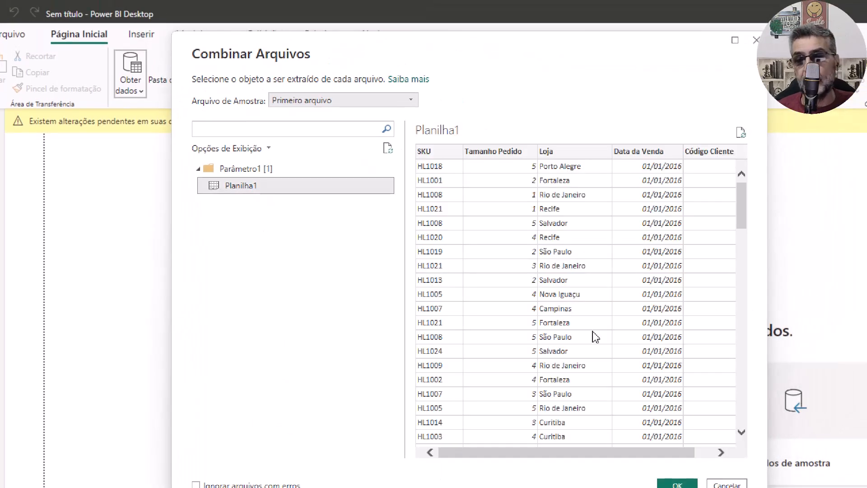
left_click(676, 484)
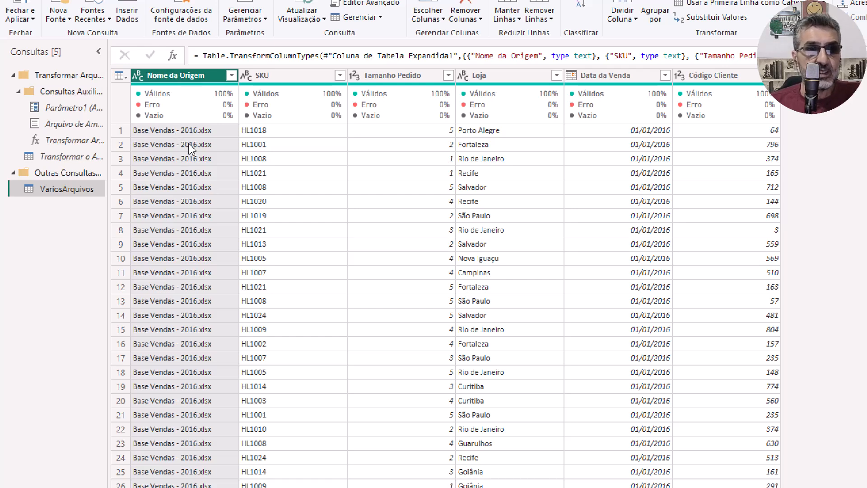
Load the complete list of Nome da Origem filter values to check the source files, leaving the column unfiltered.
left_click(232, 76)
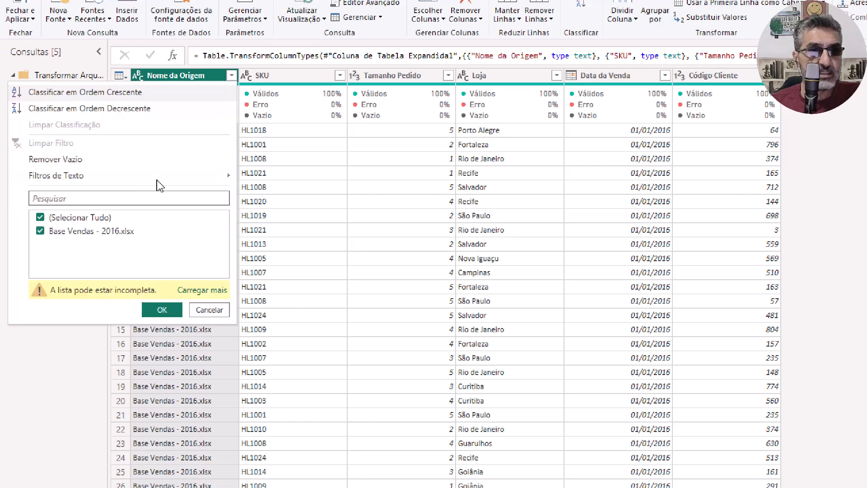
left_click(202, 290)
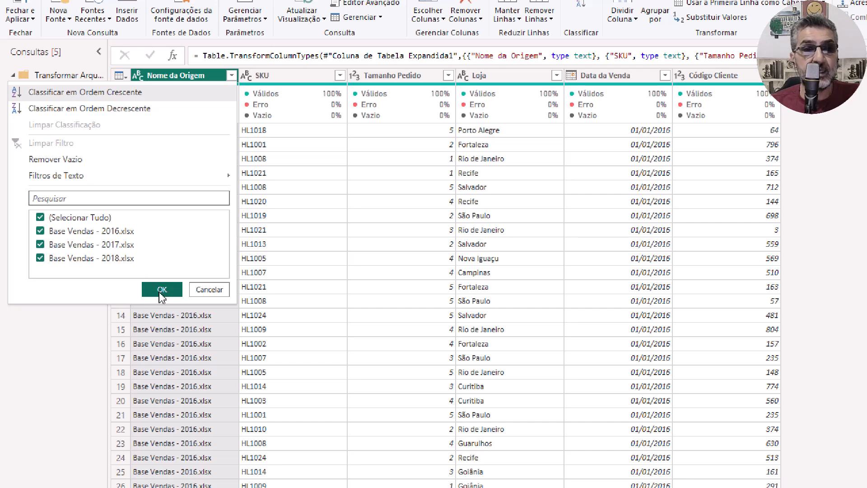
left_click(209, 289)
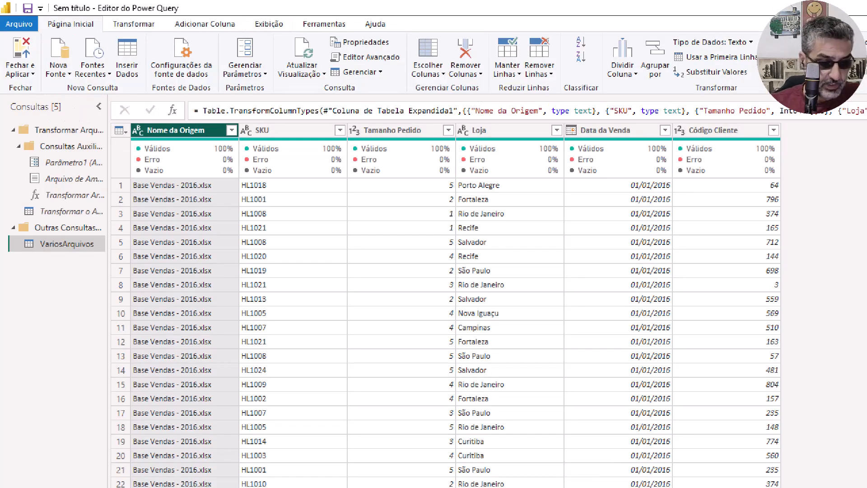
In File Explorer, move Base Vendas - 2019.xlsx from DescompliqueCarara into the VariosArquivos folder, then return to the Power Query Editor.
key("alt+Tab")
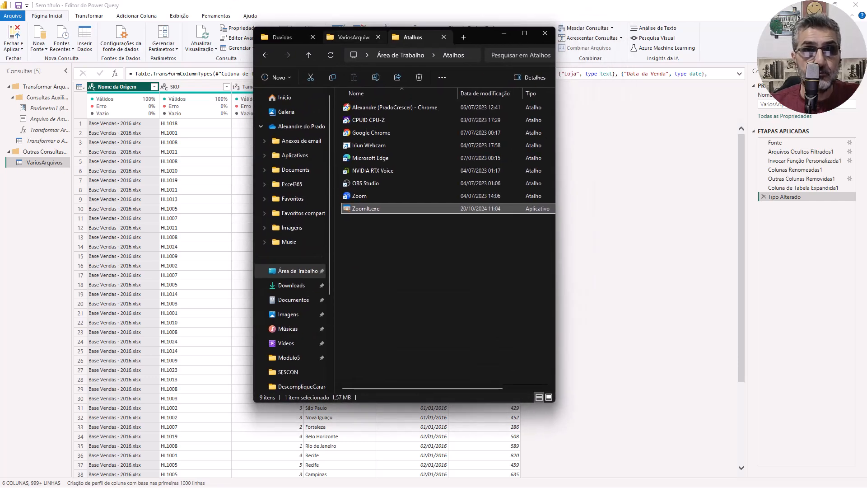
left_click(353, 37)
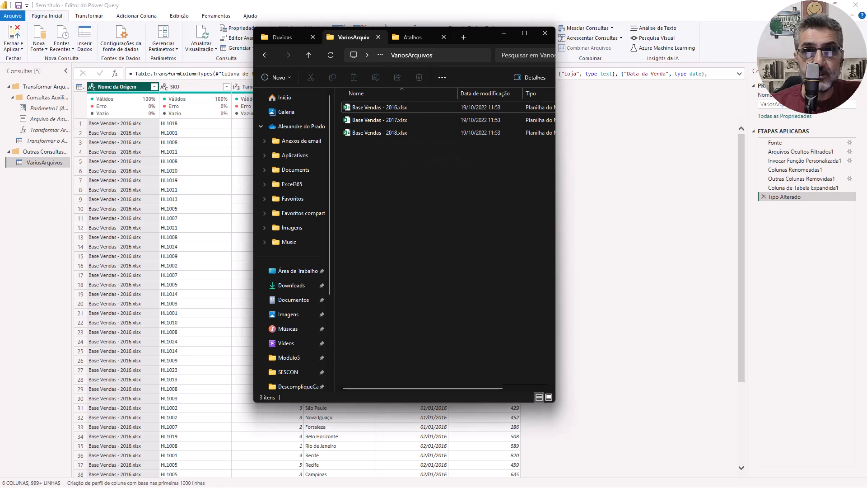
left_click(524, 33)
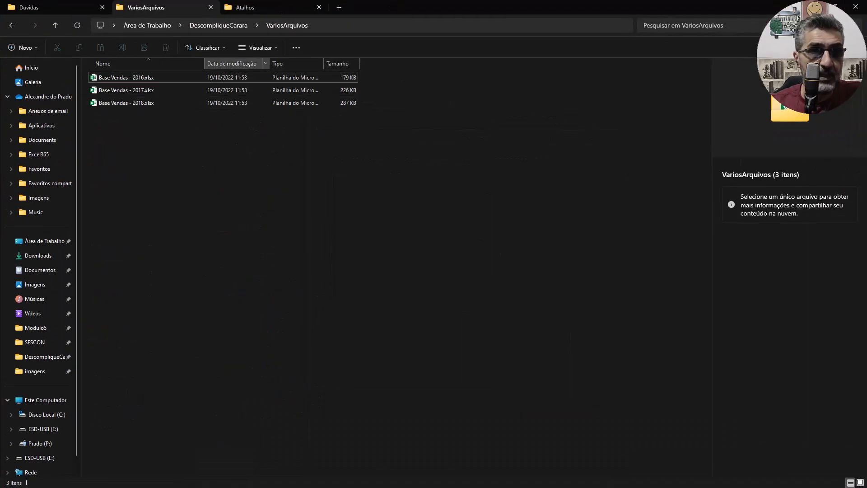
left_click(218, 26)
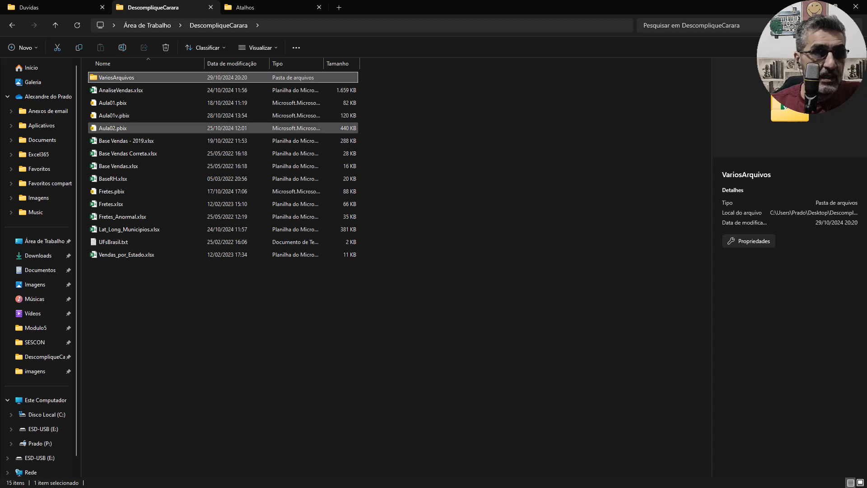
left_click(180, 141)
key("ctrl+x")
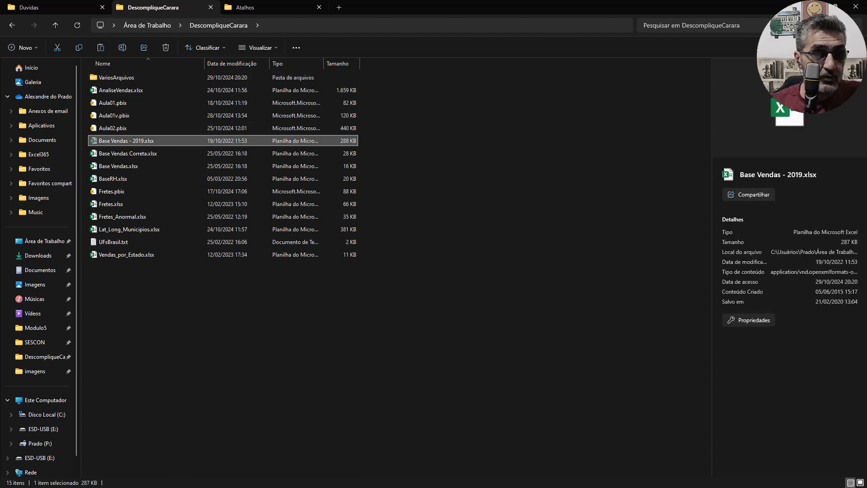
double_click(117, 77)
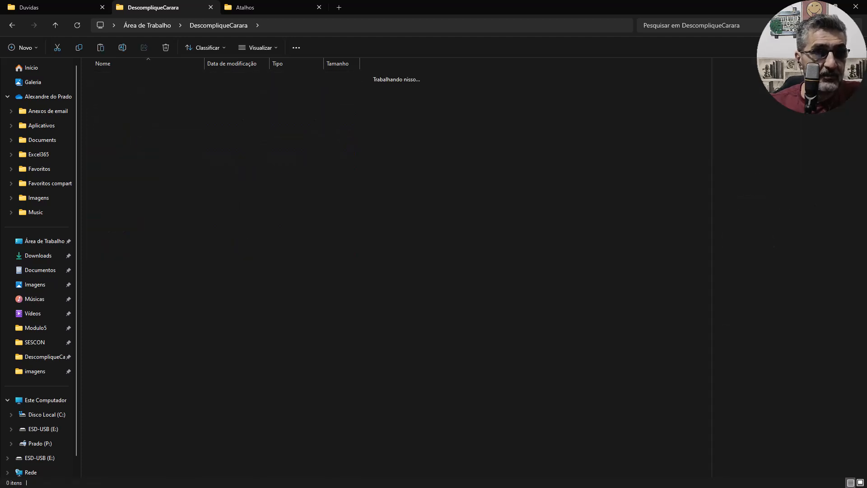
key("ctrl+v")
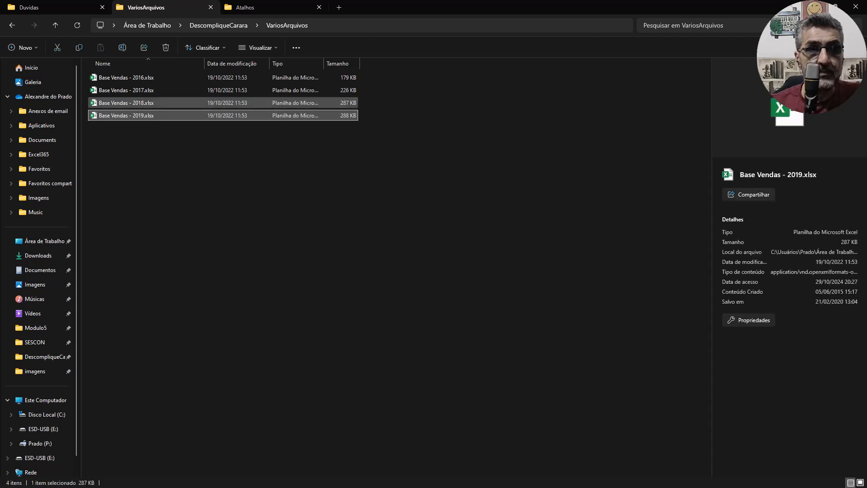
left_click_drag(741, 7, 752, 0)
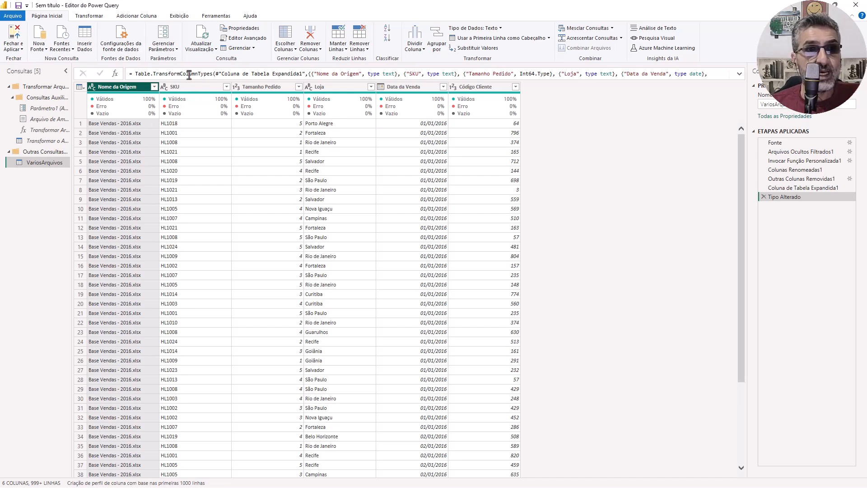
Refresh the query preview, load all Nome da Origem filter values and apply the filter with every source file selected.
left_click(200, 36)
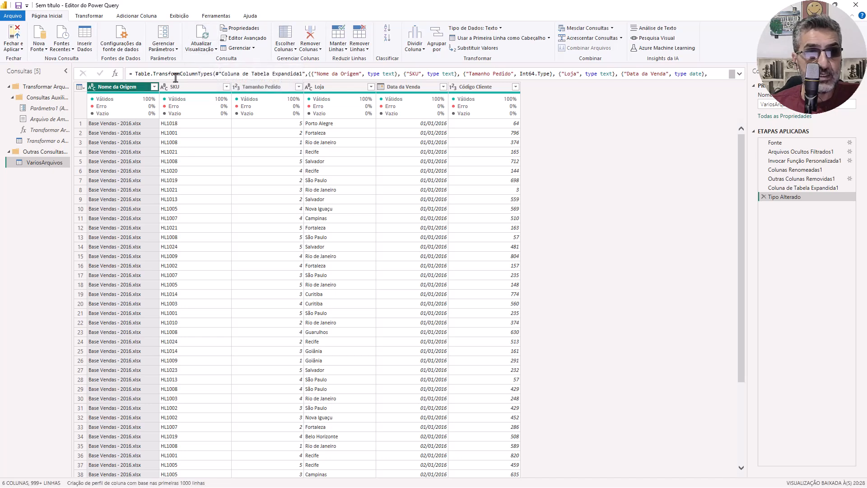
left_click(153, 87)
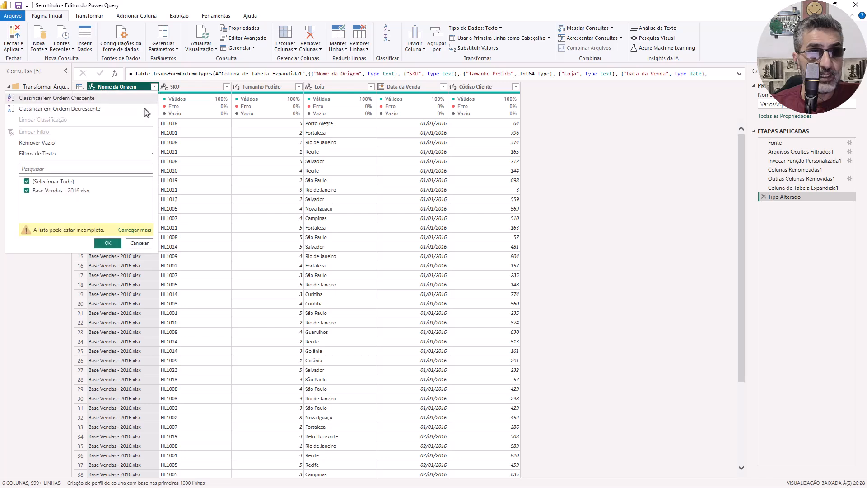
left_click(133, 231)
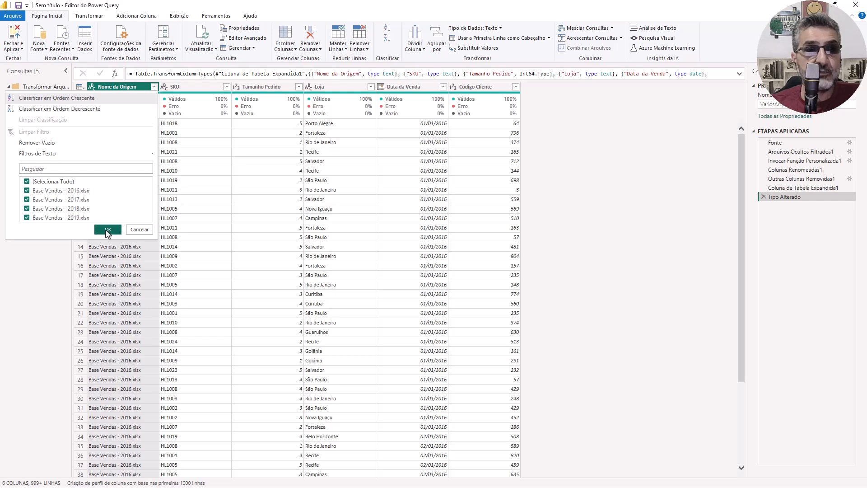
left_click(107, 231)
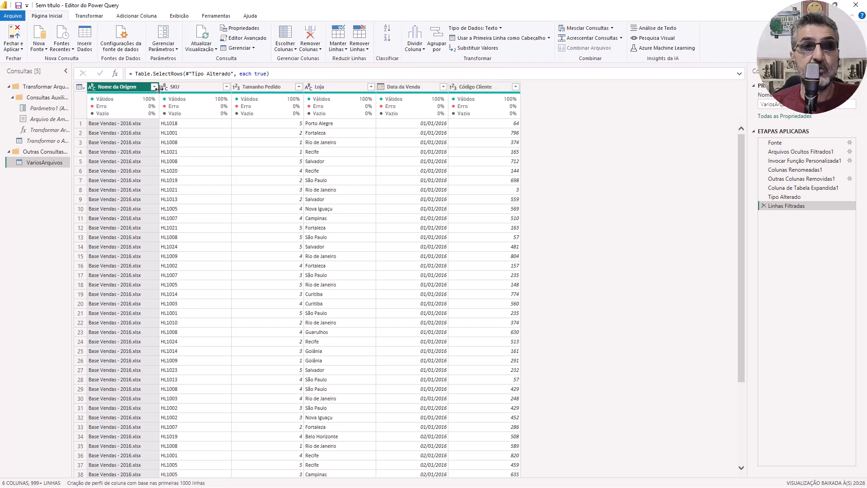
Close the Power Query Editor without applying the queries and discard all pending changes in the report.
mouse_move(413, 101)
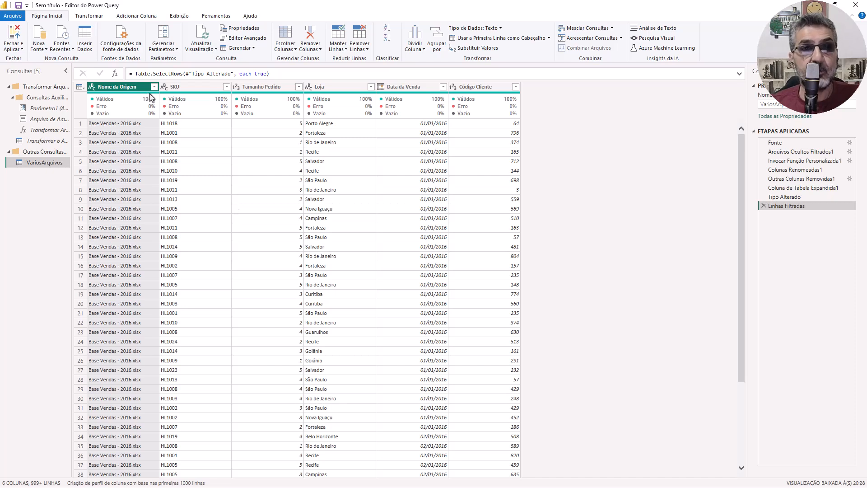
mouse_move(278, 106)
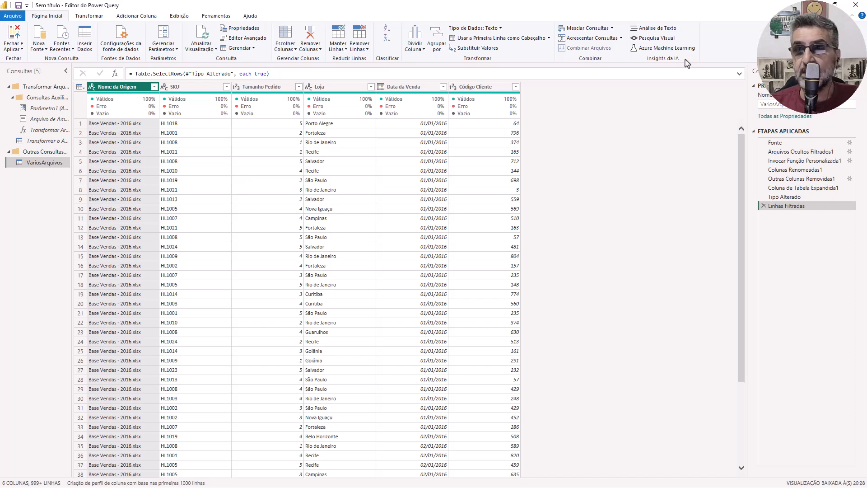
left_click(853, 9)
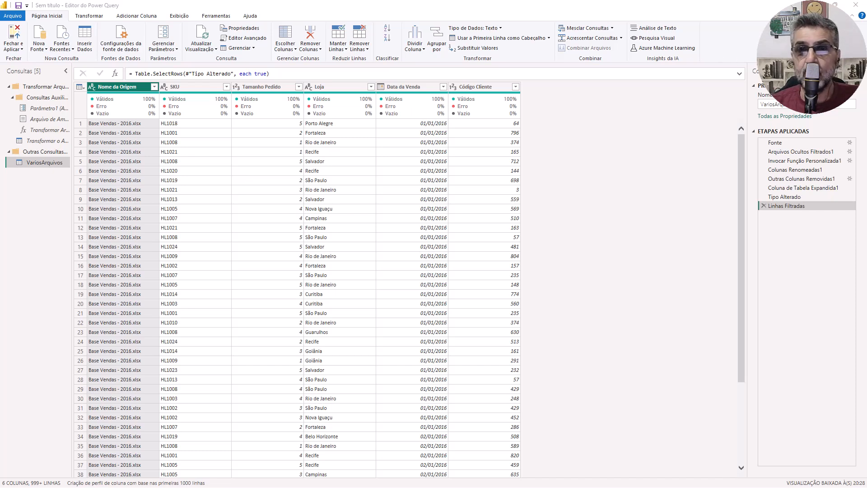
left_click(468, 266)
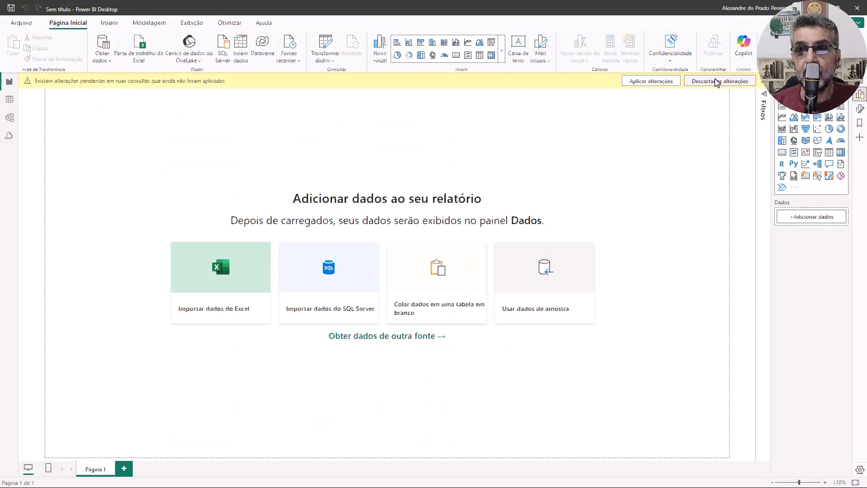
left_click(717, 81)
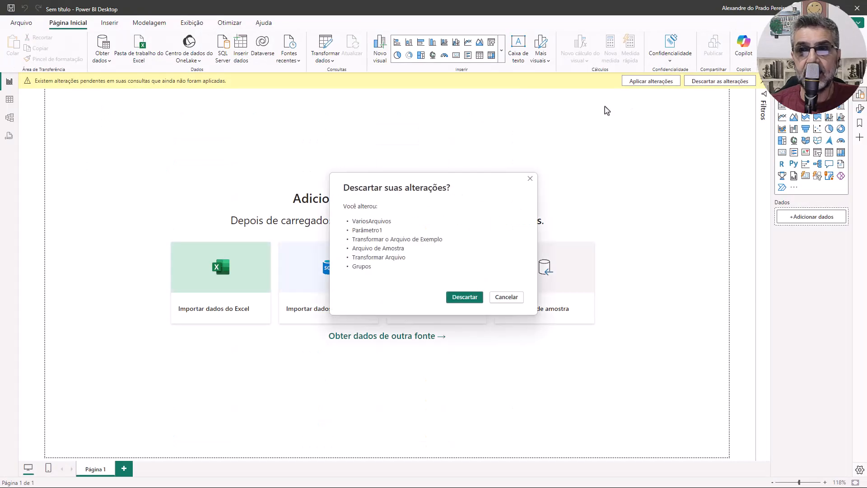
left_click(463, 298)
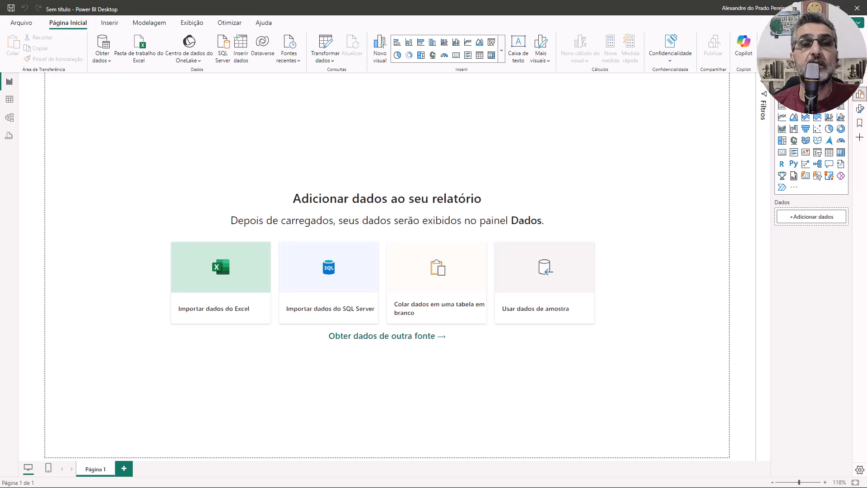
Switch to File Explorer, go up to the DescompliqueCarara folder and open AnaliseVendas.xlsx in a full-size Excel window.
key("alt+Tab")
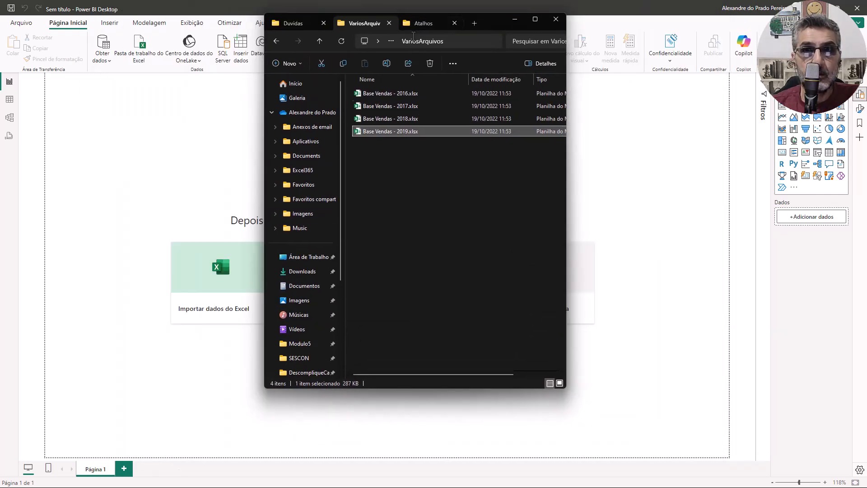
left_click(533, 20)
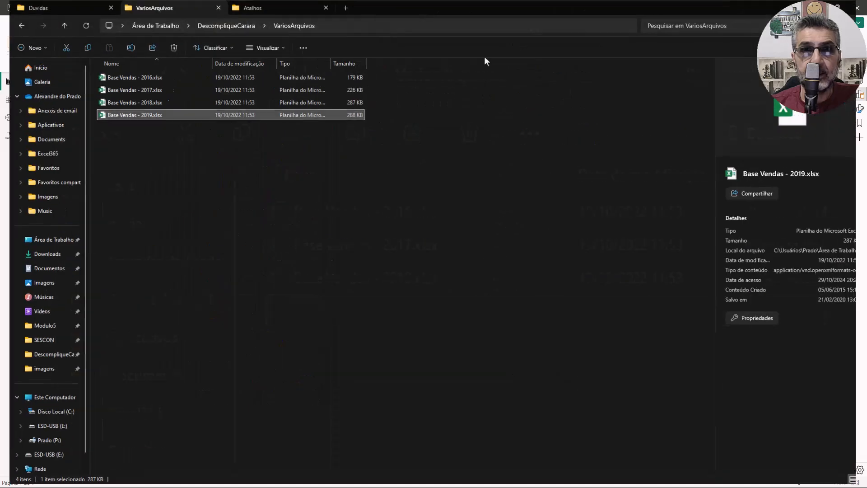
left_click(205, 27)
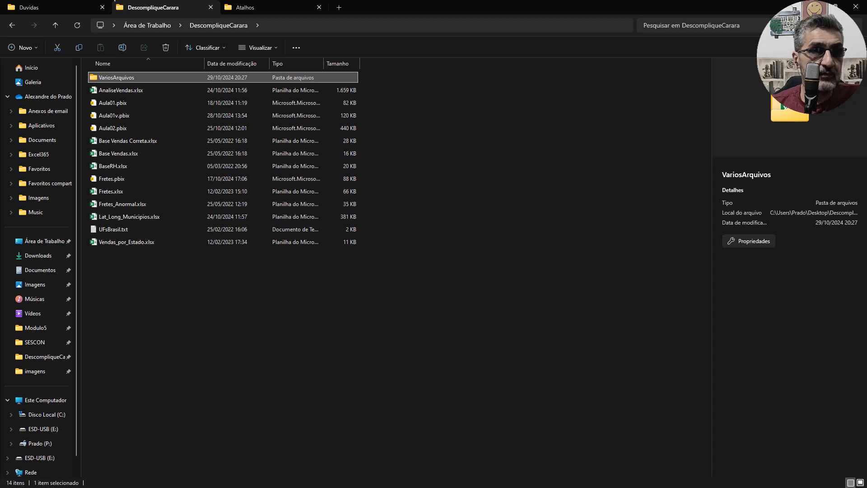
left_click(119, 89)
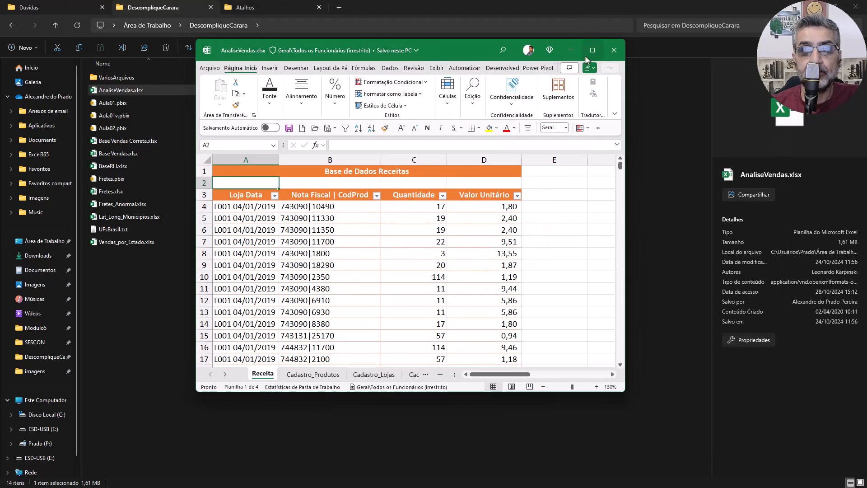
left_click(591, 51)
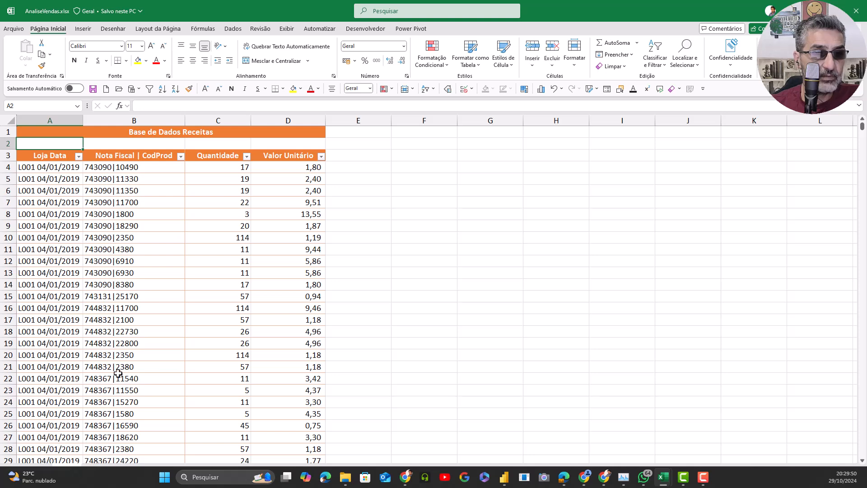
Review the Cadastro_Vendedores, Cadastro_Lojas, Cadastro_Produtos and Receita sheets of AnaliseVendas.xlsx, and close the workbook.
left_click(243, 469)
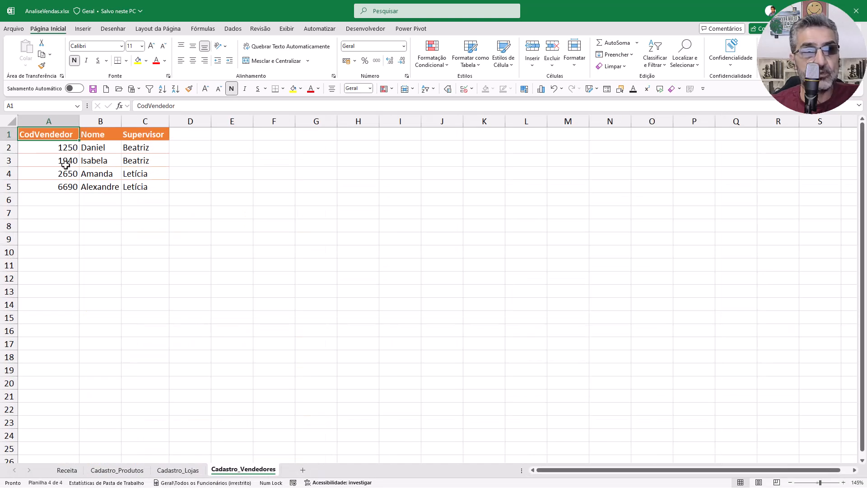
left_click(177, 469)
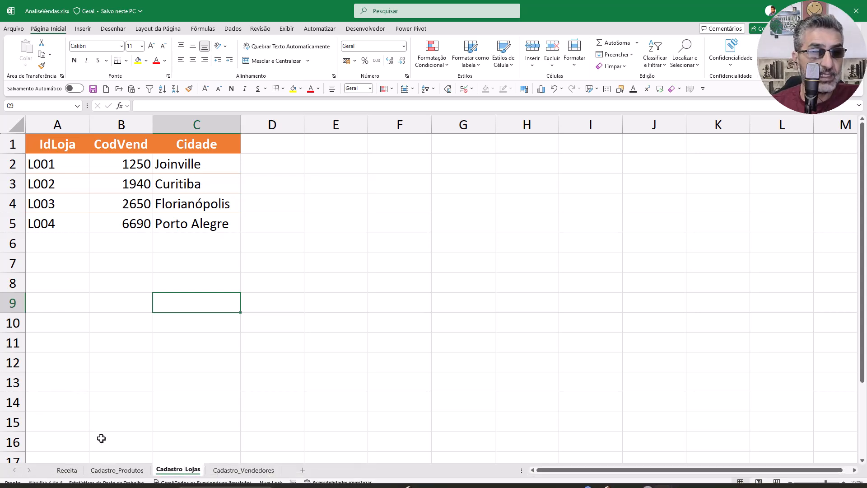
left_click(109, 469)
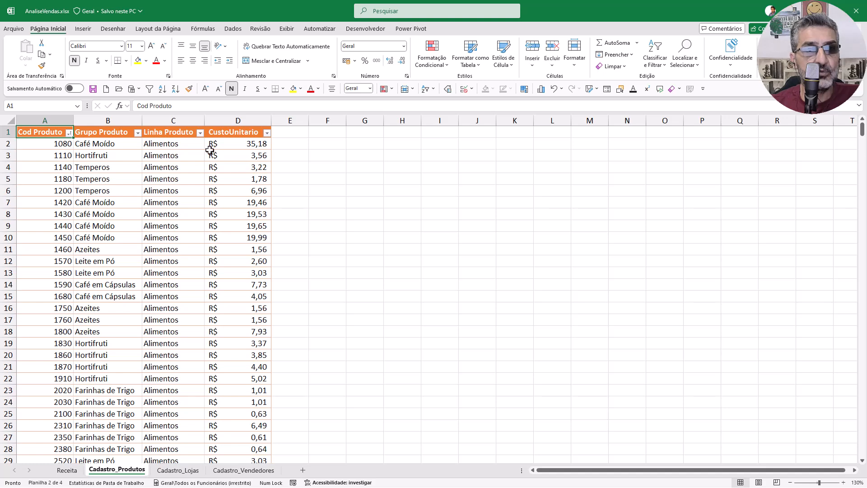
left_click(71, 471)
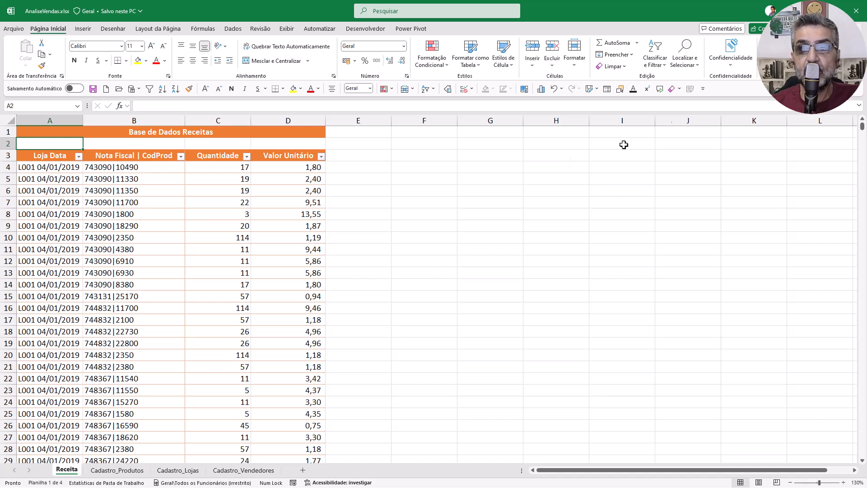
left_click(855, 16)
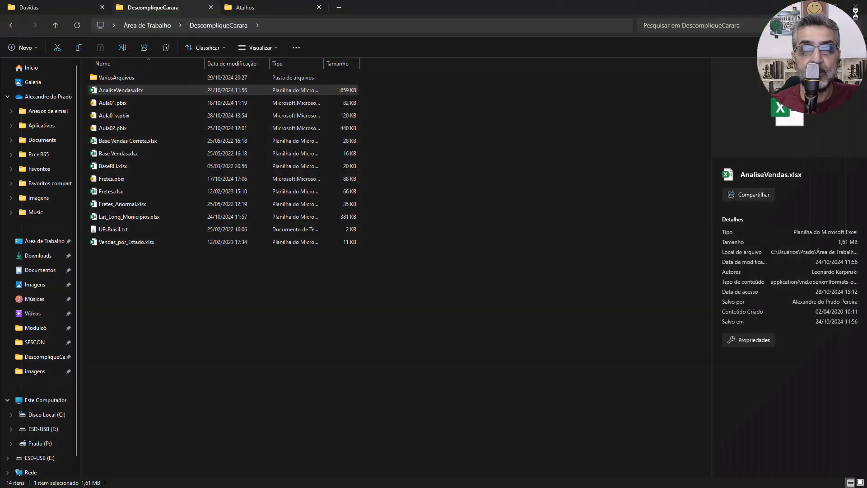
Open Lat_Long_Municipios.xlsx from the folder, check the extent of its Coordenadas table from first to last row, and close it.
left_click(129, 216)
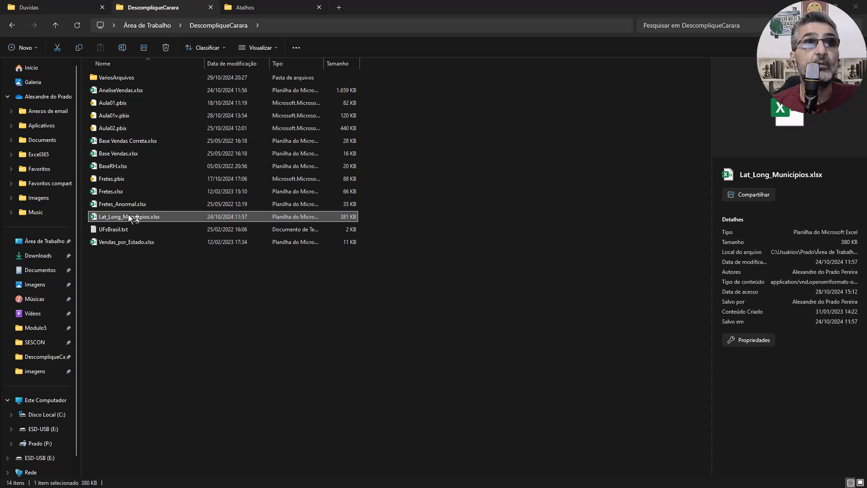
double_click(128, 214)
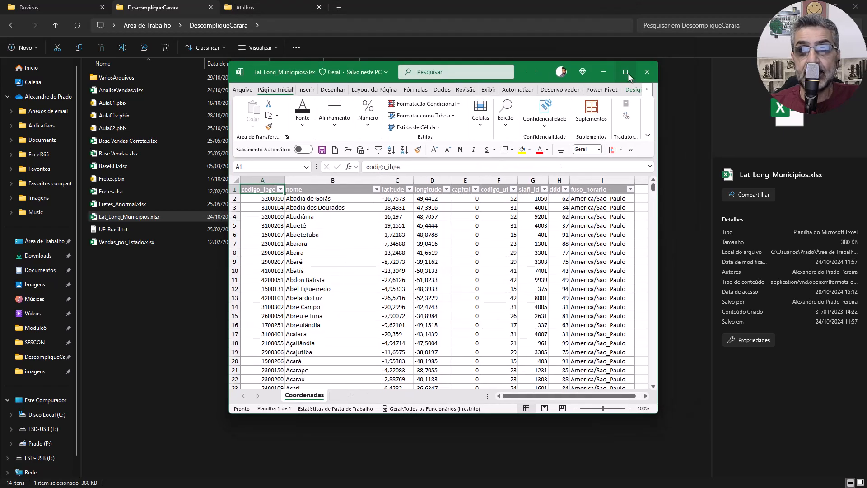
left_click(625, 72)
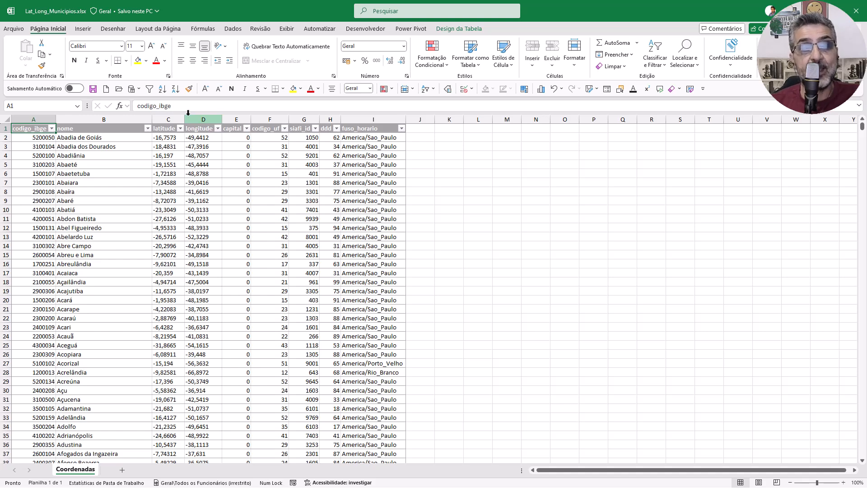
left_click(26, 163)
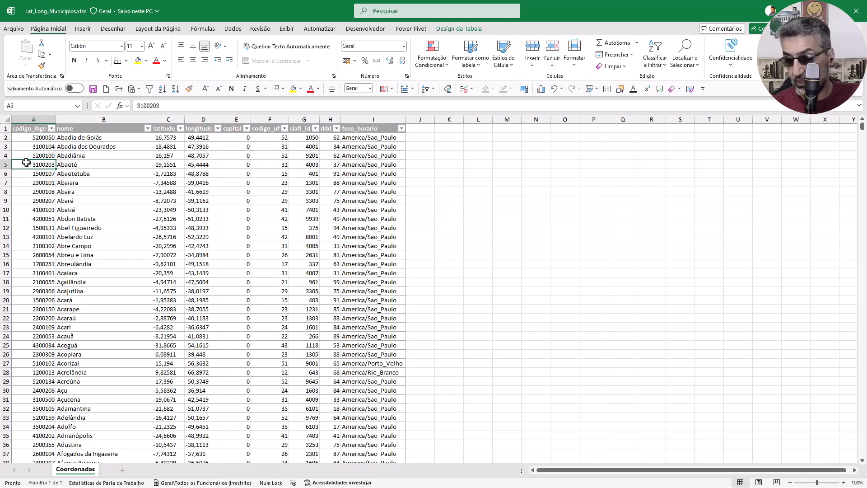
key("ctrl+Down")
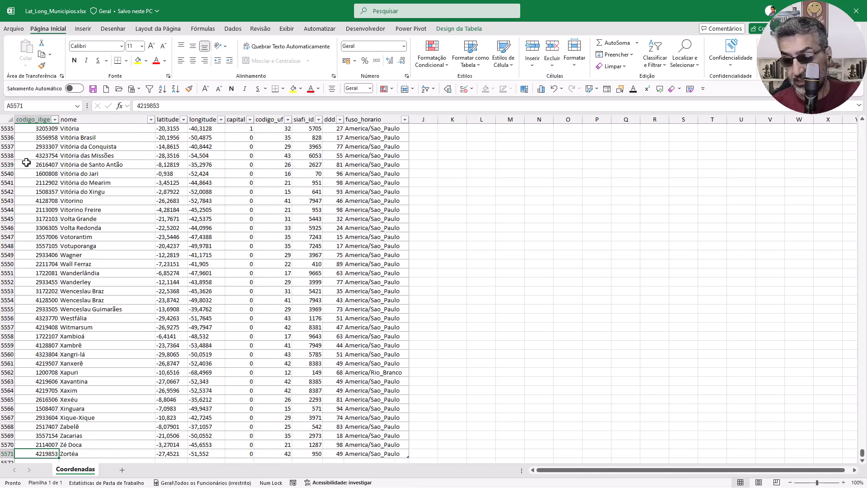
key("ctrl+Up")
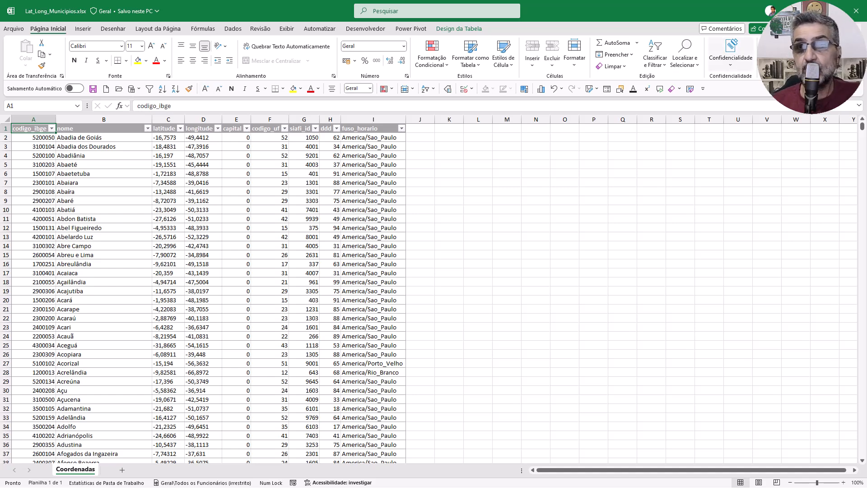
left_click(855, 18)
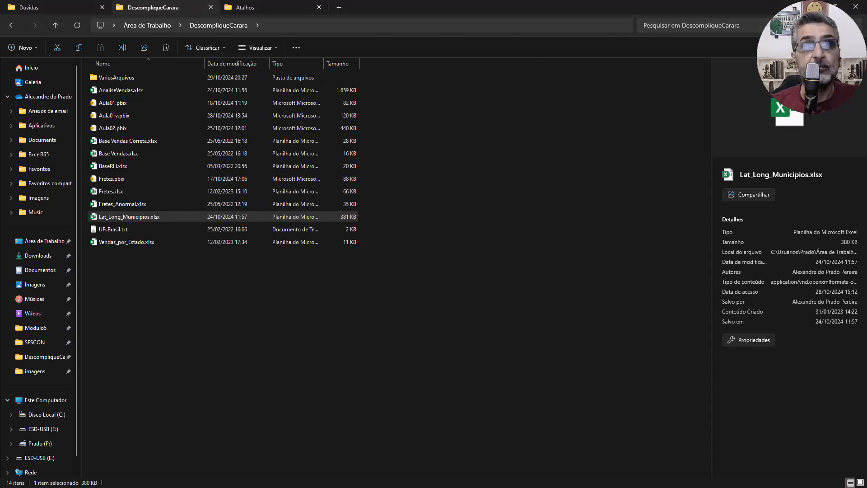
Return to Power BI Desktop and connect to the Excel workbook AnaliseVendas.xlsx as the data source.
left_click(813, 7)
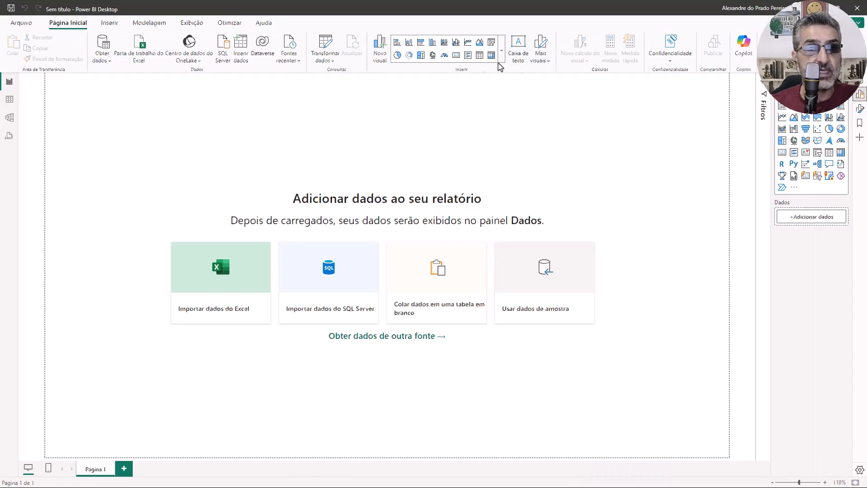
left_click(107, 58)
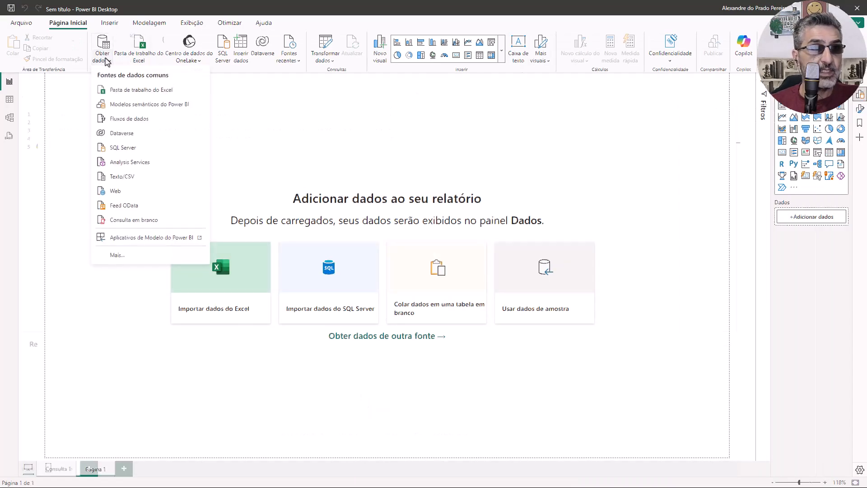
left_click(127, 90)
double_click(109, 85)
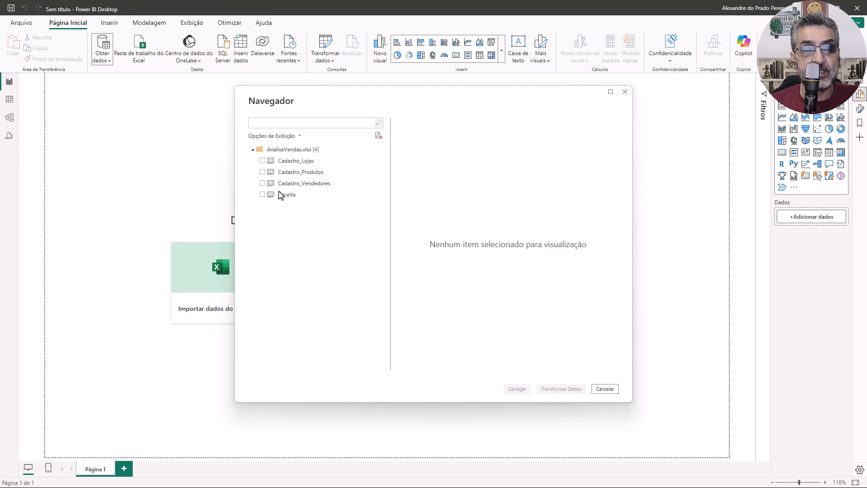
Load the Cadastro_Lojas, Cadastro_Produtos, Cadastro_Vendedores and Receita sheets into Power Query for transformation and refresh the Receita preview.
left_click(262, 161)
left_click(263, 172)
left_click(262, 183)
left_click(262, 195)
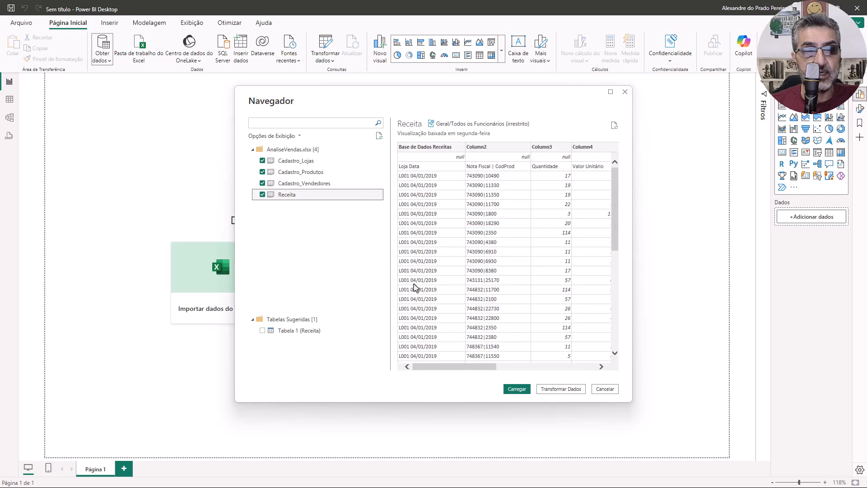
left_click(548, 391)
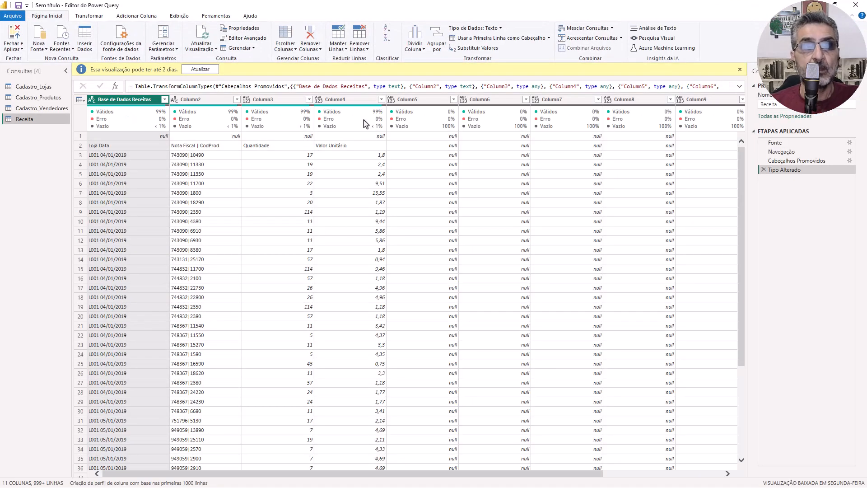
left_click(201, 70)
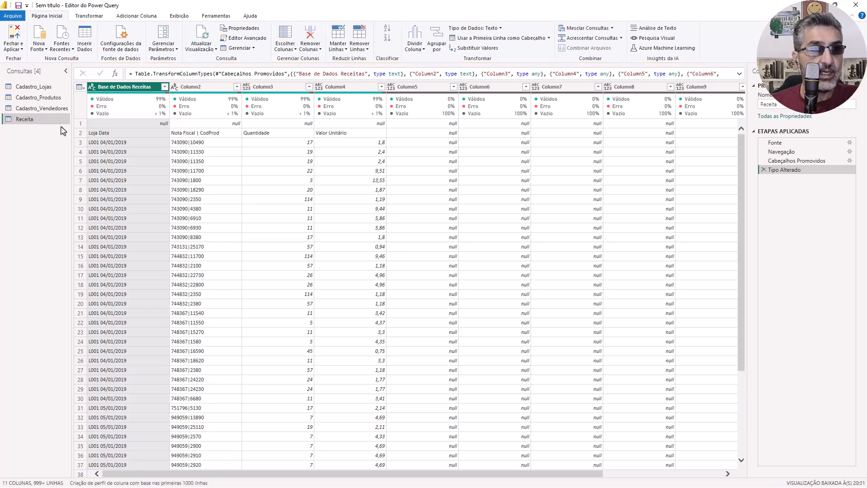
Add the tbCoordenadas table from the Excel workbook Lat_Long_Municipios.xlsx as a new query and refresh its preview.
mouse_move(91, 112)
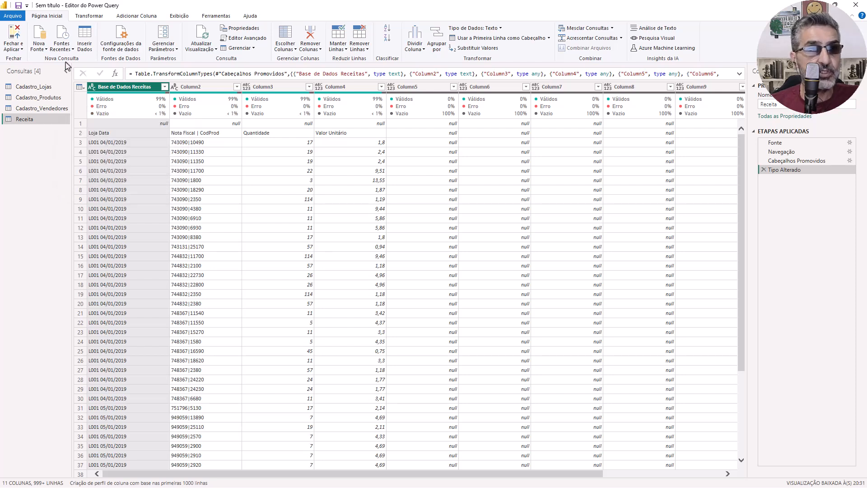
left_click(40, 47)
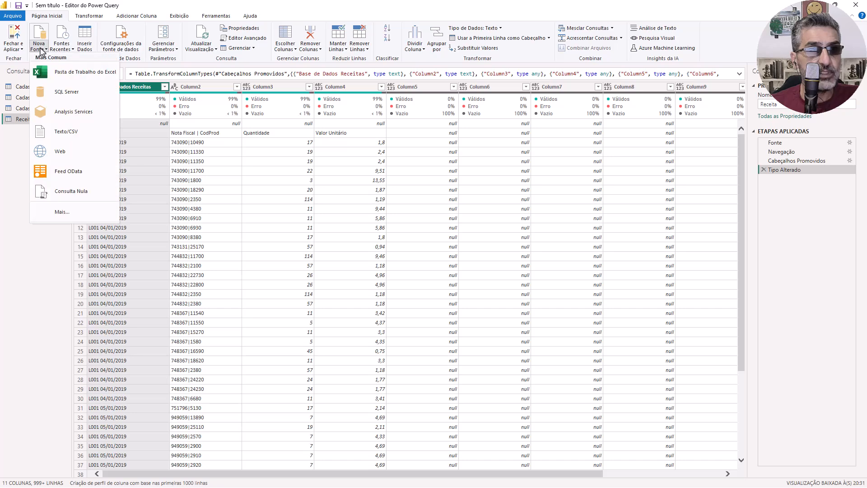
left_click(63, 73)
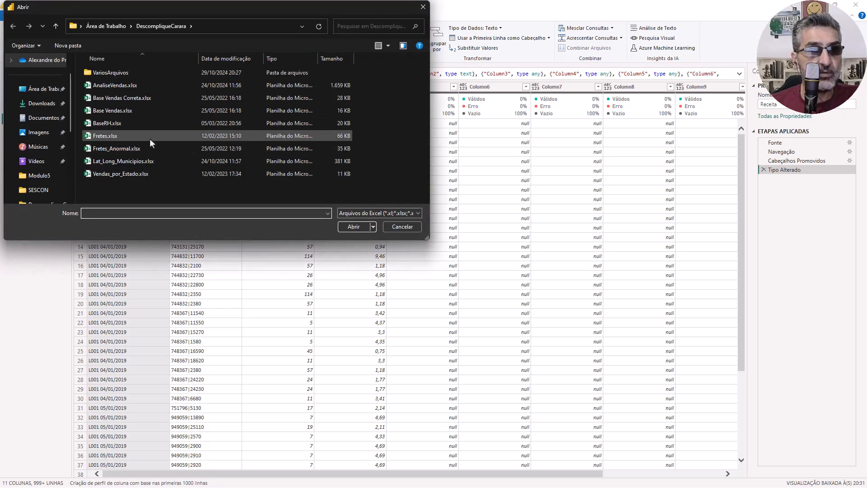
double_click(131, 161)
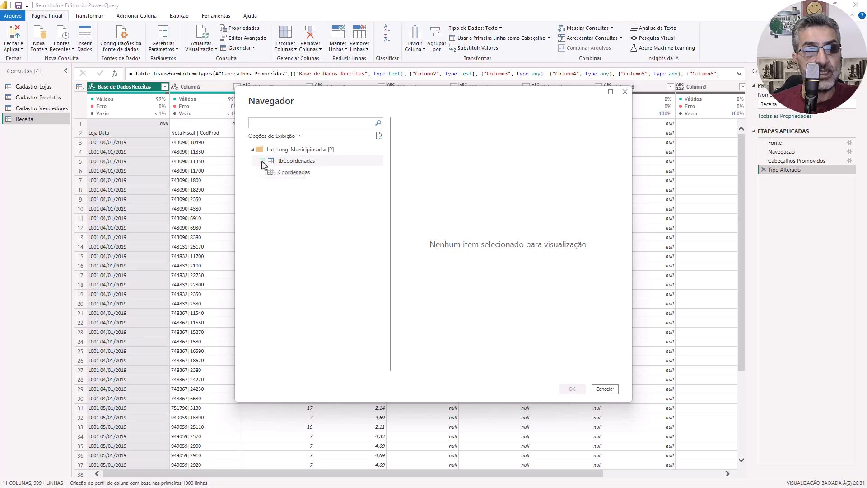
left_click(262, 162)
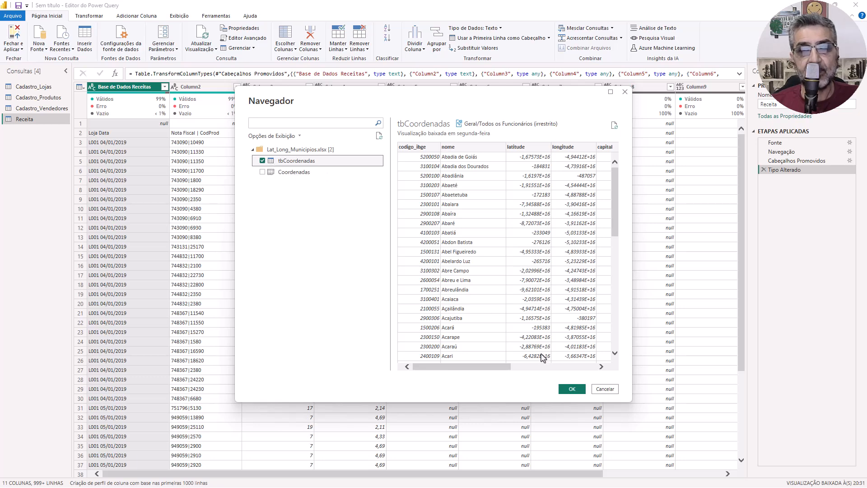
left_click(569, 386)
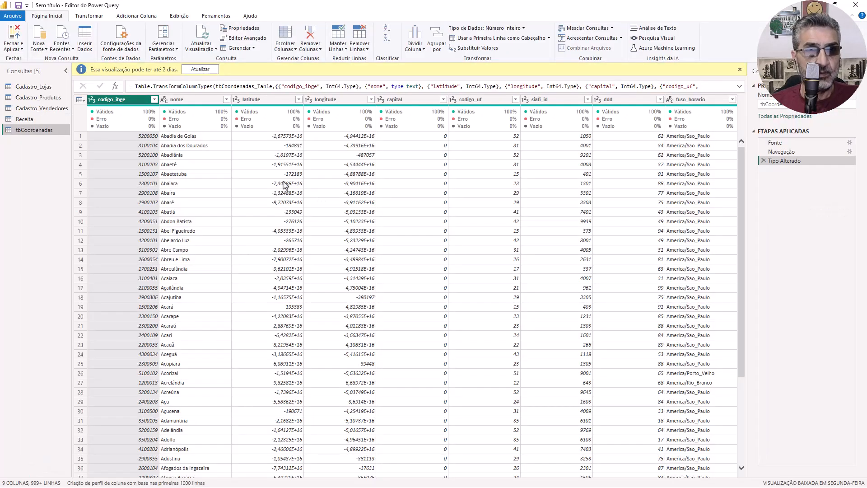
left_click(200, 69)
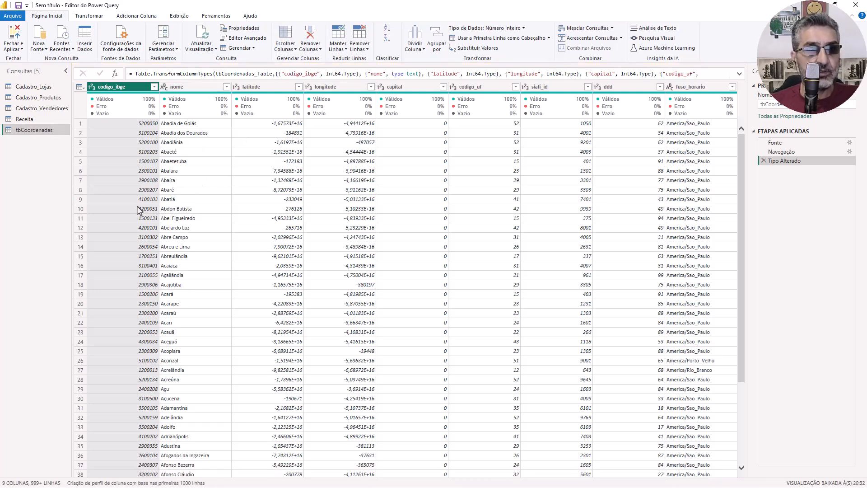
Refresh the outdated previews of the Cadastro_Lojas, Cadastro_Produtos and Cadastro_Vendedores queries.
left_click(37, 88)
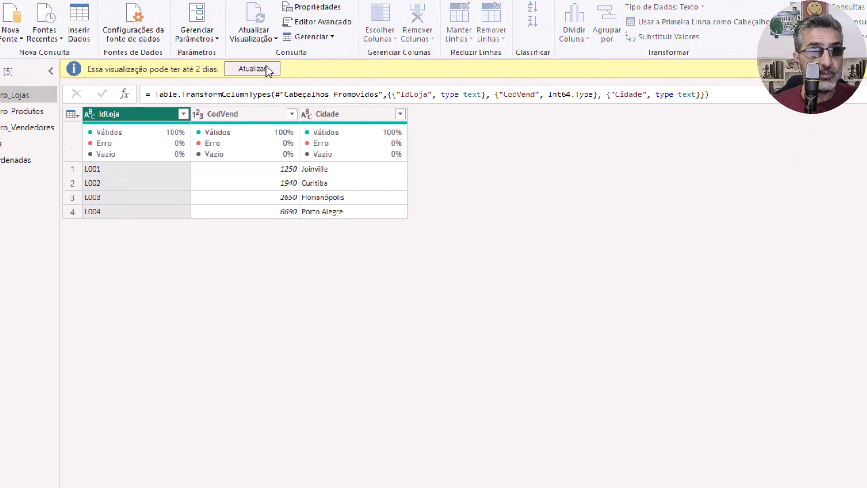
left_click(267, 68)
left_click(14, 110)
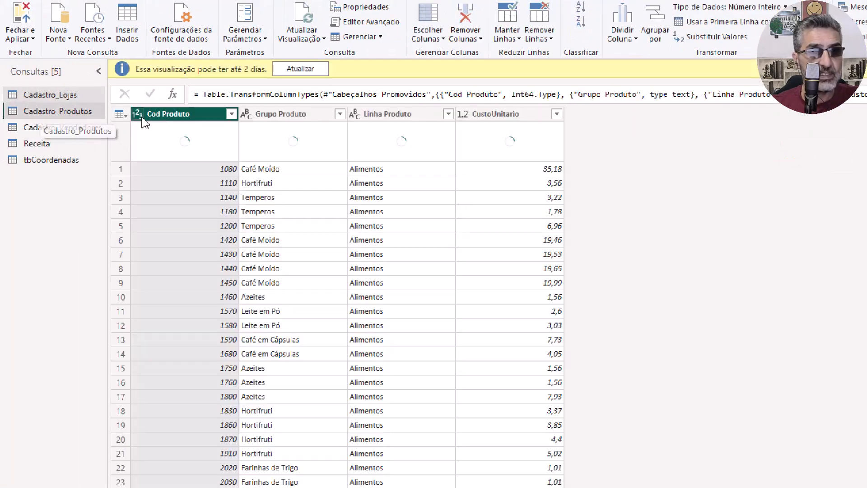
left_click(291, 71)
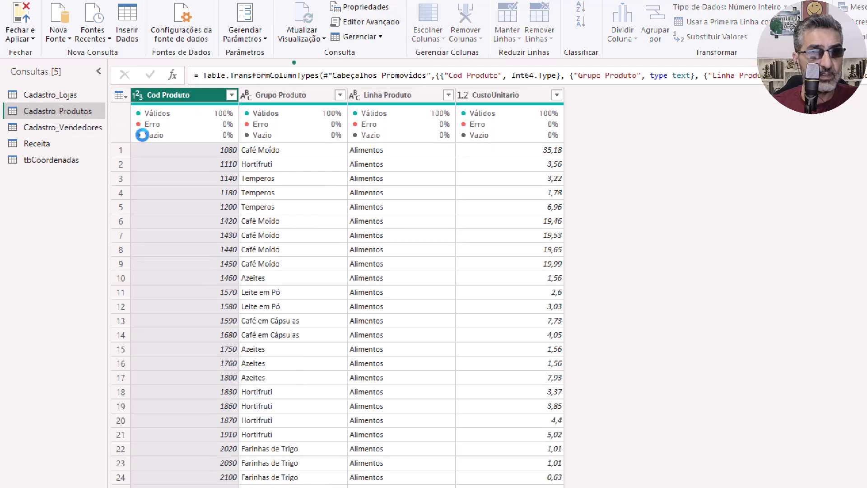
left_click(72, 128)
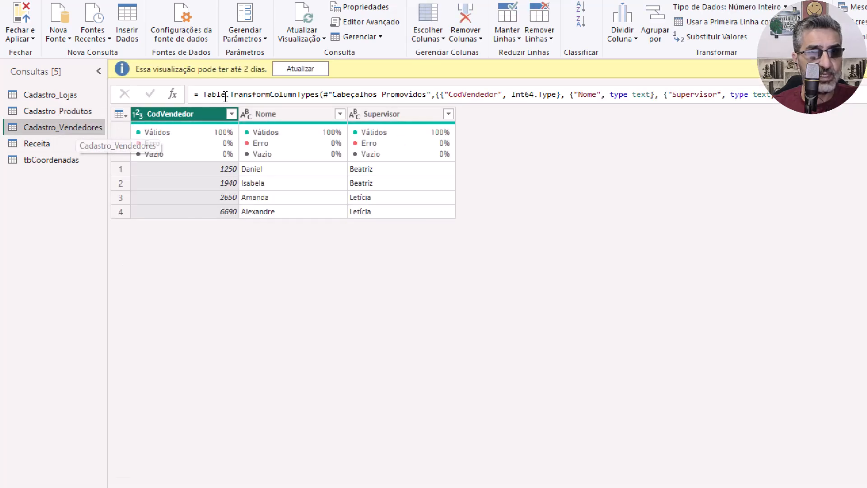
left_click(291, 69)
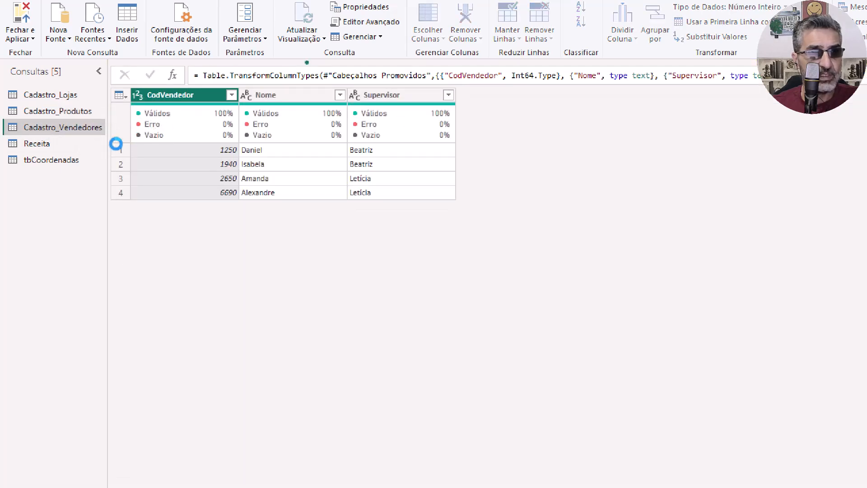
Change the CodVend column of the Cadastro_Lojas query to the Texto type, replacing the existing conversion.
left_click(40, 145)
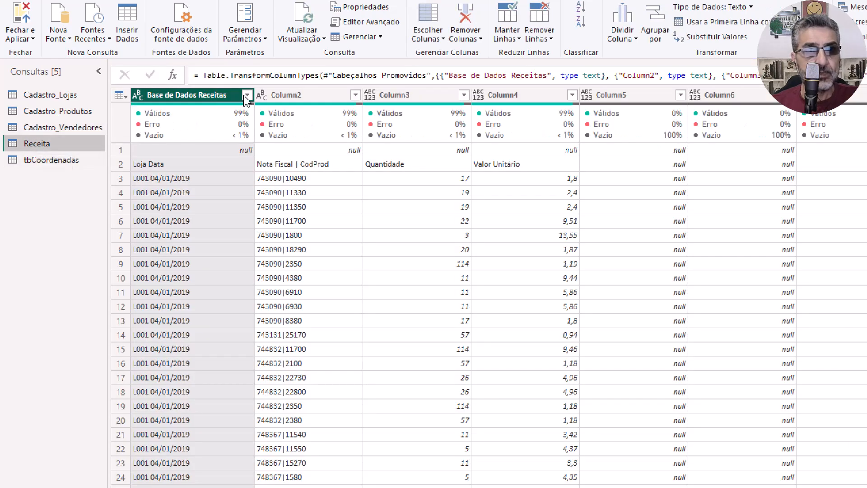
left_click(57, 96)
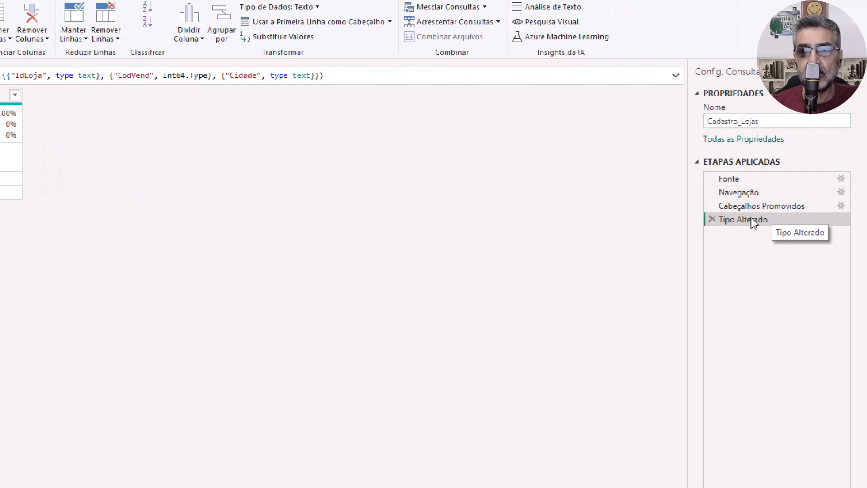
left_click(246, 96)
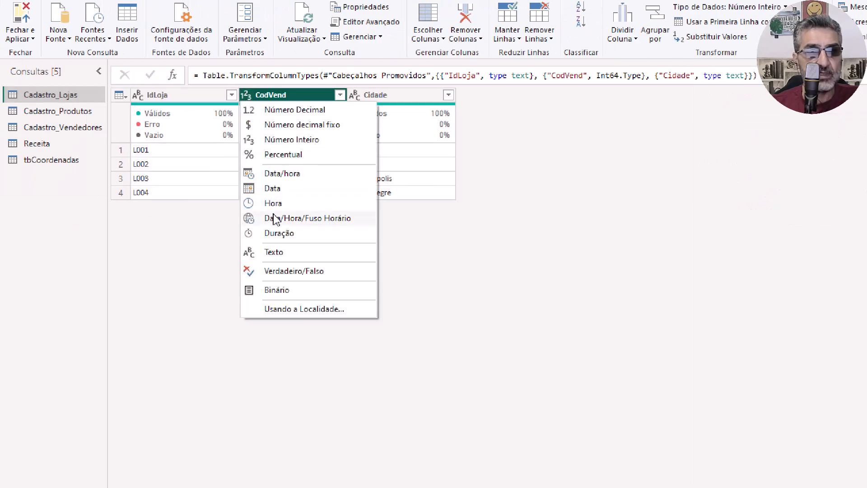
left_click(271, 254)
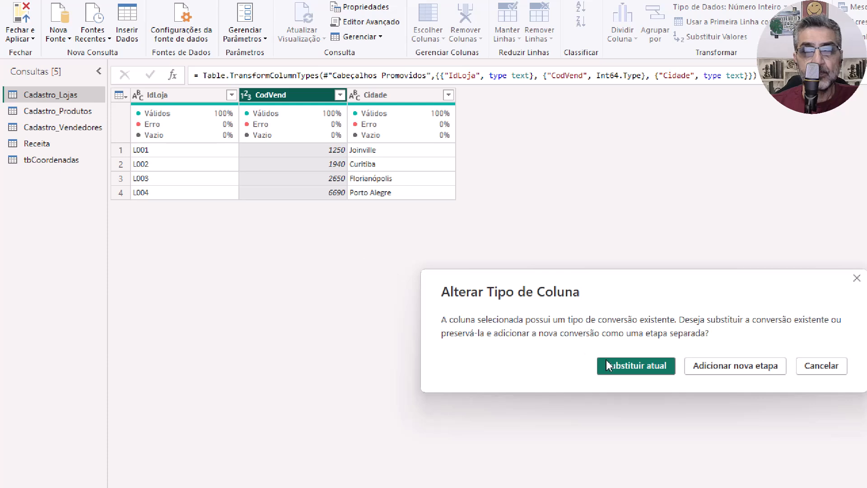
left_click(644, 368)
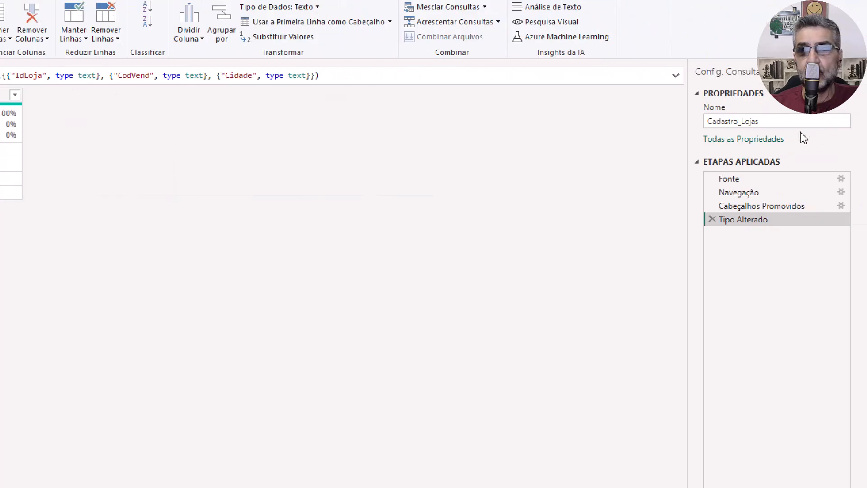
Rename the Cadastro_Lojas query as dLojas.
left_click(741, 120)
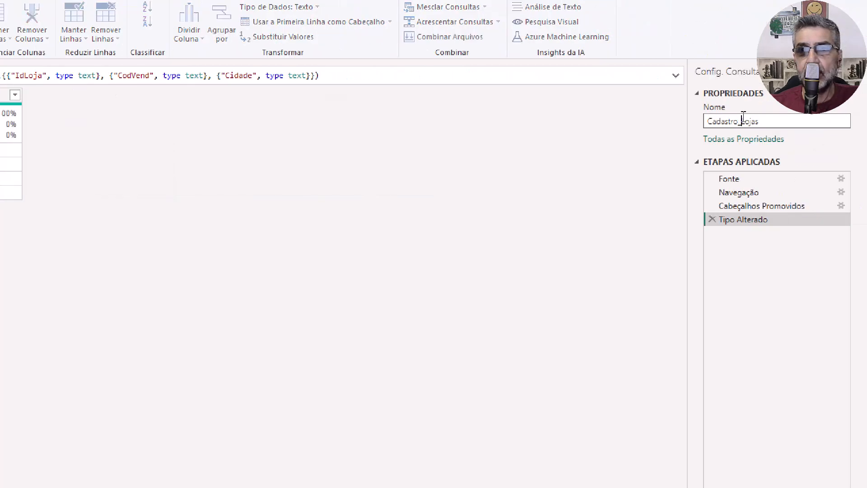
key("BackSpace")
key("BackSpace")
key("BackSpace")
key("BackSpace")
key("BackSpace")
key("BackSpace")
key("BackSpace")
key("BackSpace")
key("BackSpace")
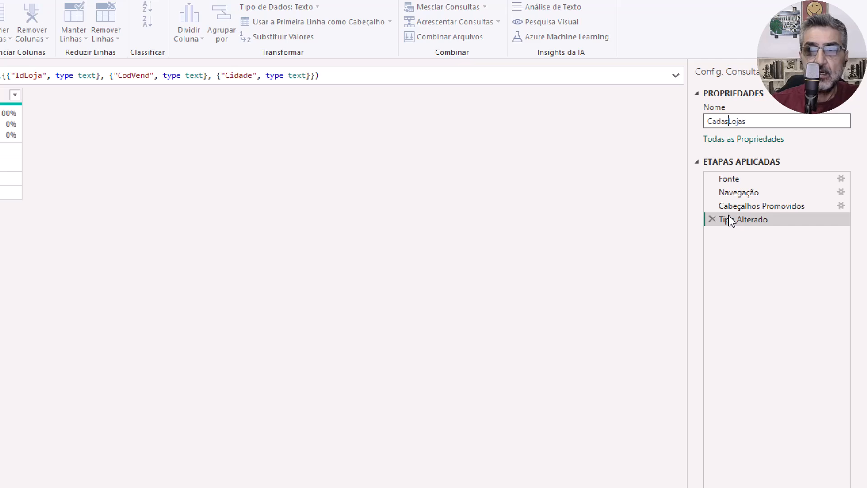
type("d")
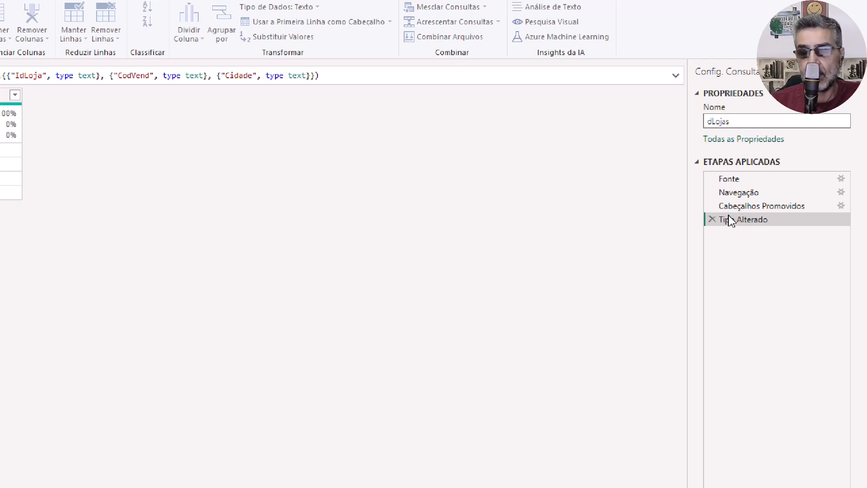
key("Return")
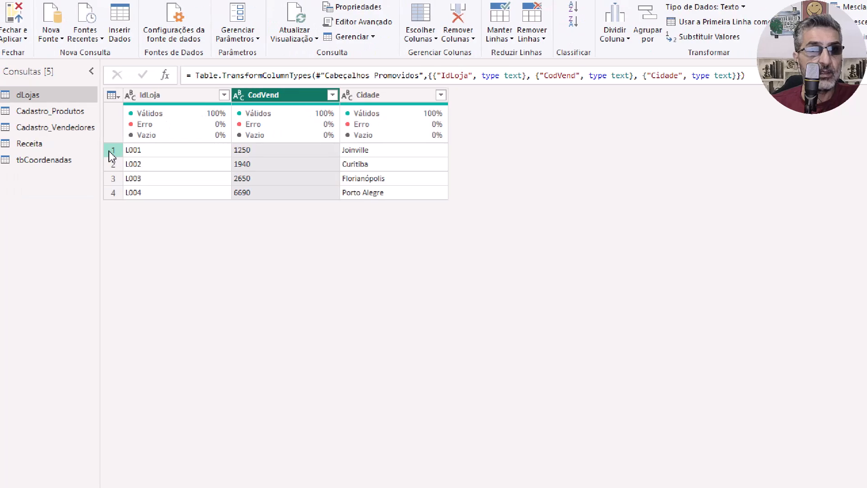
Rename the Cadastro_Produtos query as dProdutos.
left_click(45, 112)
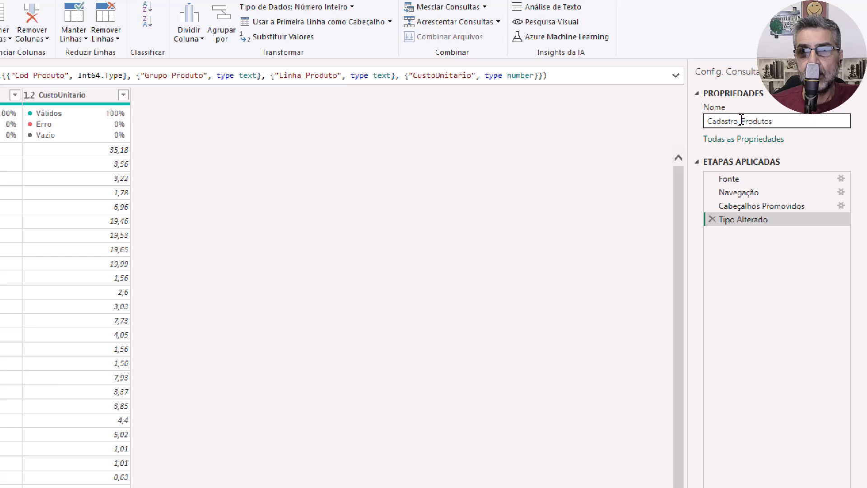
left_click(741, 120)
key("BackSpace")
key("BackSpace")
key("BackSpace")
key("BackSpace")
key("BackSpace")
key("BackSpace")
key("BackSpace")
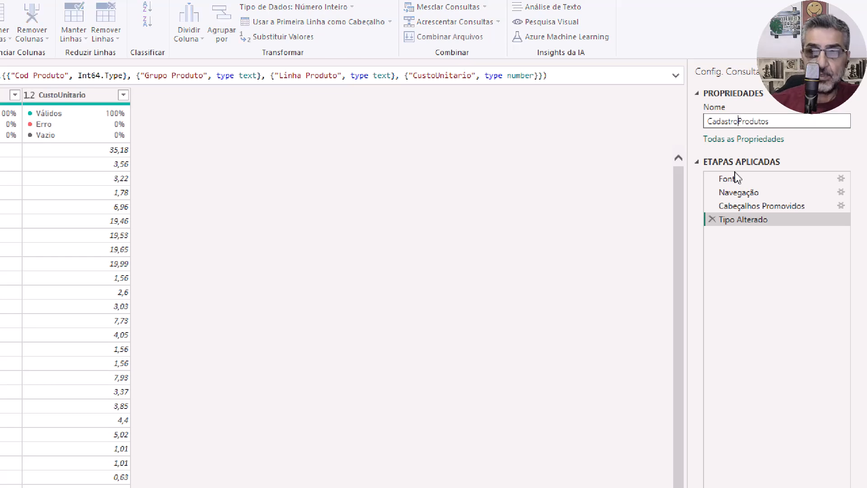
key("BackSpace")
key("BackSpace")
type("d")
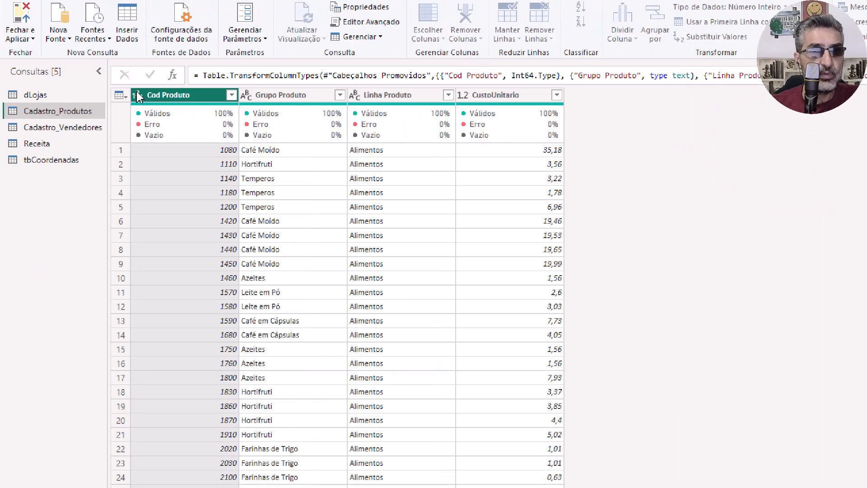
key("Return")
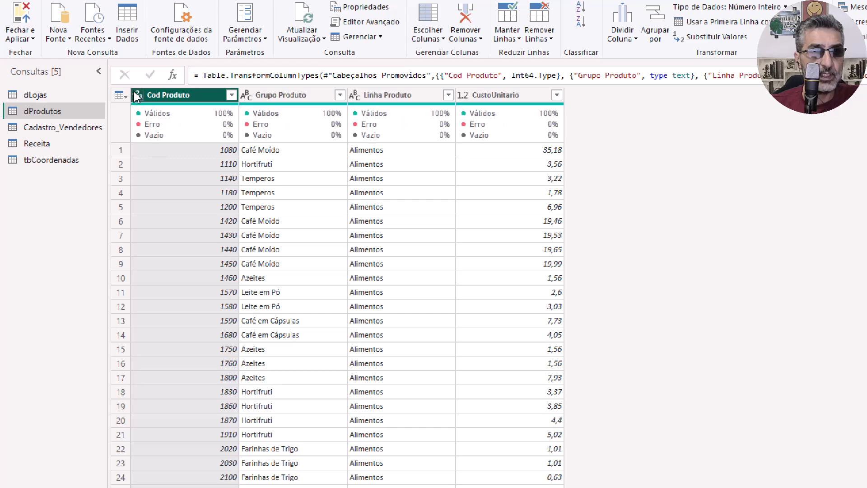
In dProdutos, set Cod Produto to Texto and CustoUnitario to Número decimal fixo, replacing the existing conversion for both columns.
left_click(135, 96)
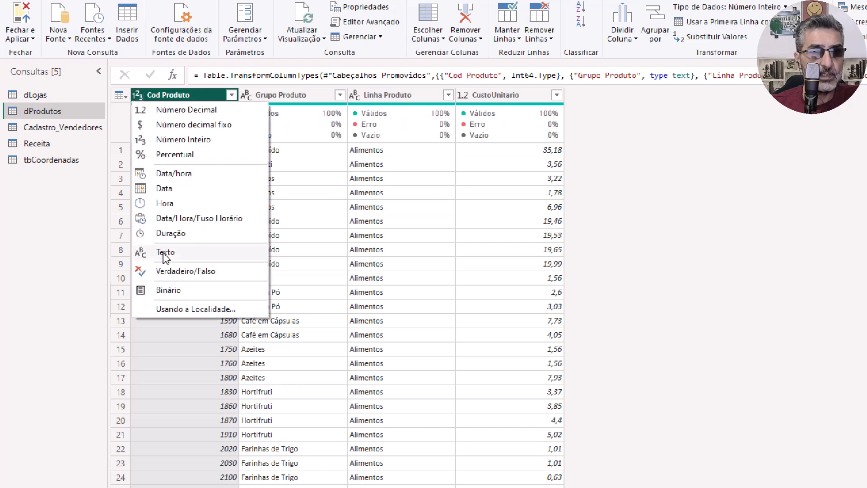
key("Escape")
left_click(615, 368)
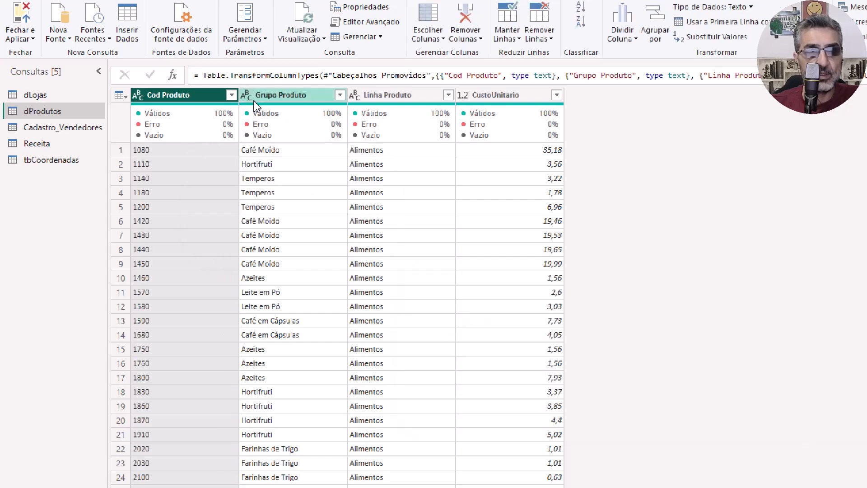
left_click(468, 97)
left_click(495, 126)
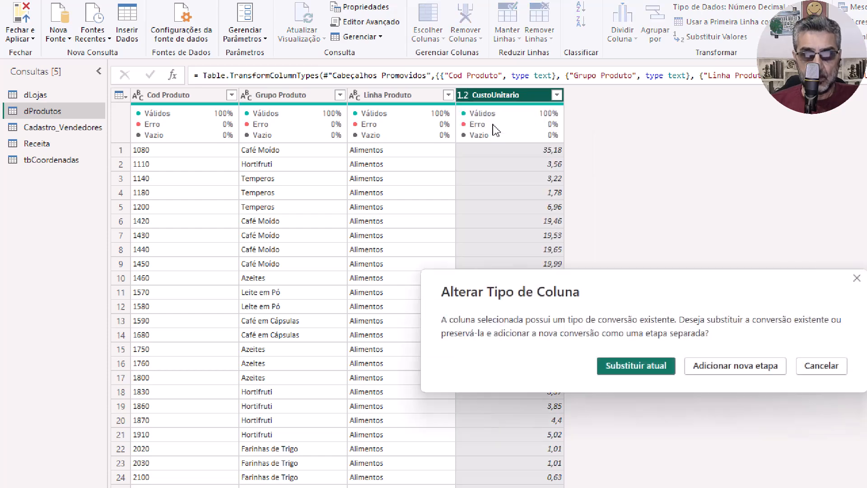
left_click(624, 366)
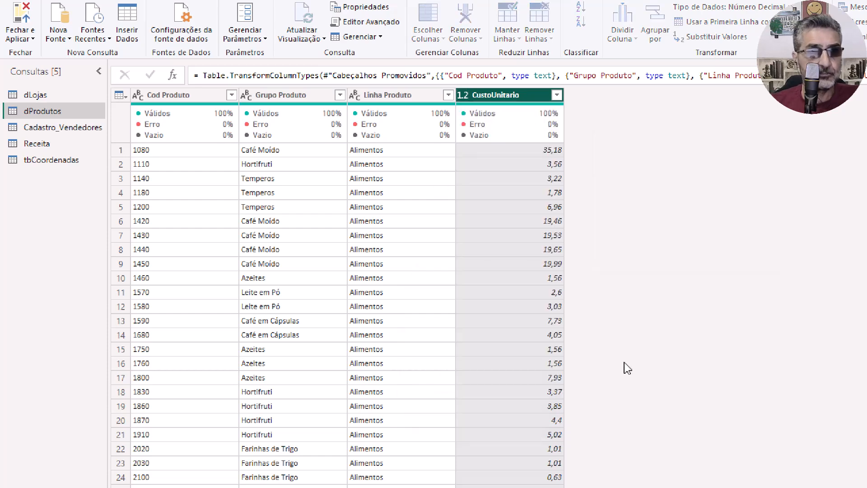
Rename the Cadastro_Vendedores query as dVendedores.
left_click(47, 131)
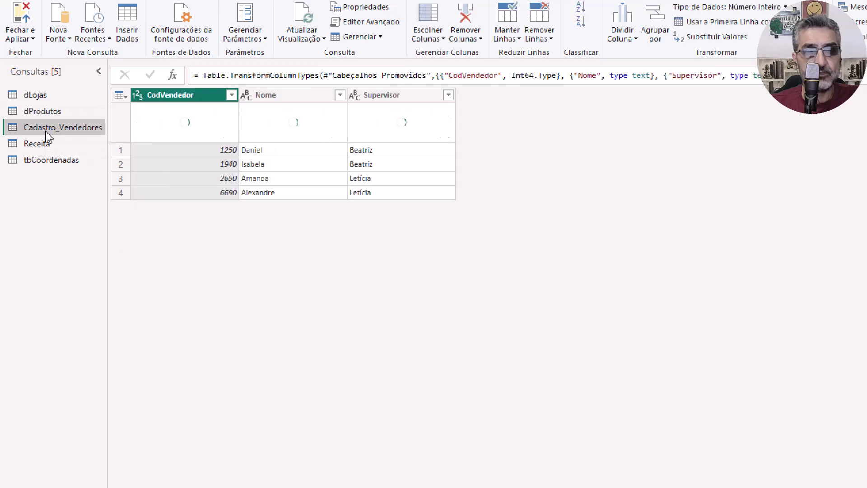
left_click(784, 122)
left_click_drag(761, 122, 732, 124)
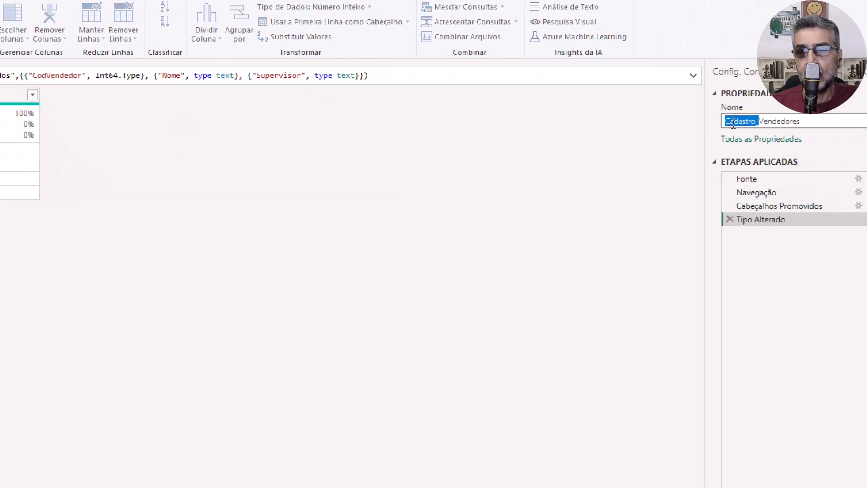
type("d")
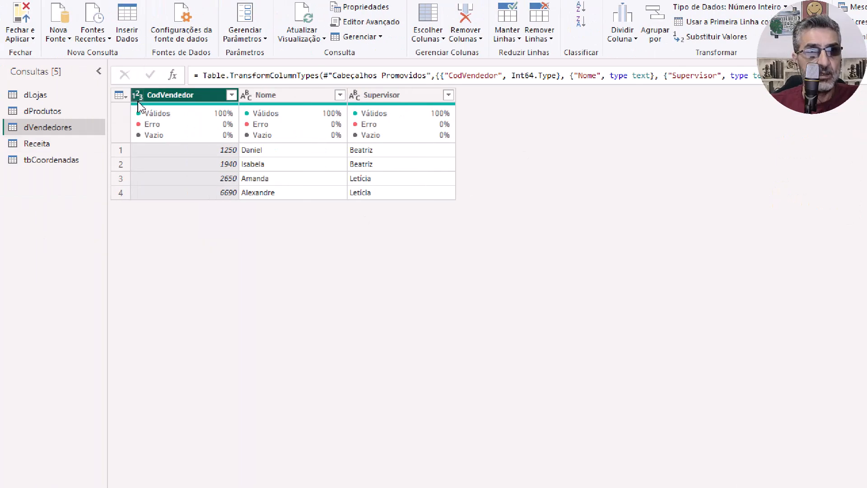
Change the CodVendedor column of dVendedores to the Texto type, replacing the existing conversion.
left_click(137, 96)
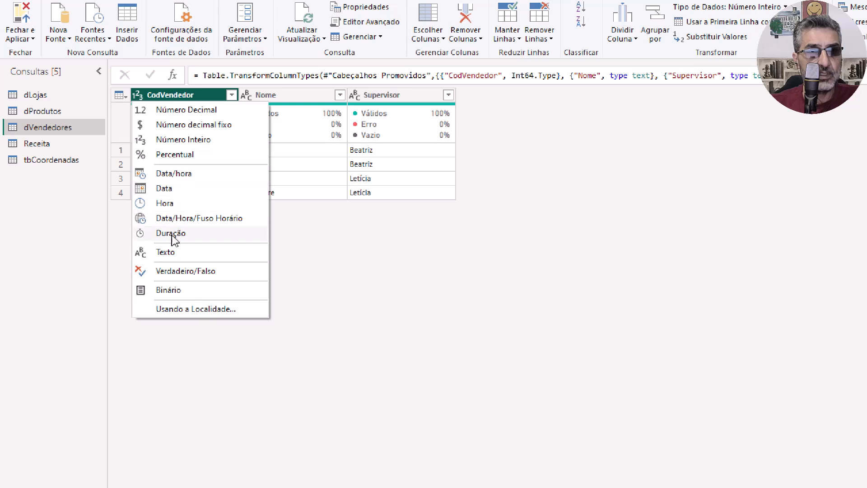
left_click(167, 251)
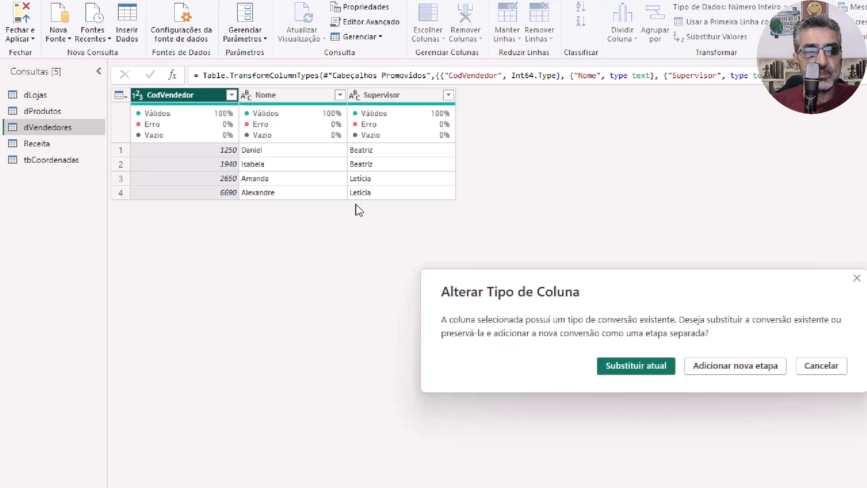
left_click(623, 370)
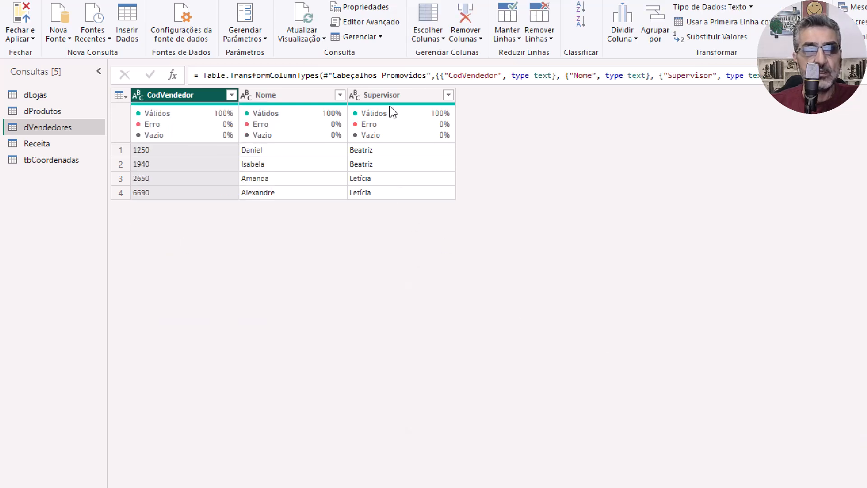
Delete the applied steps Tipo Alterado and Cabeçalhos Promovidos from the Receita query.
left_click(50, 145)
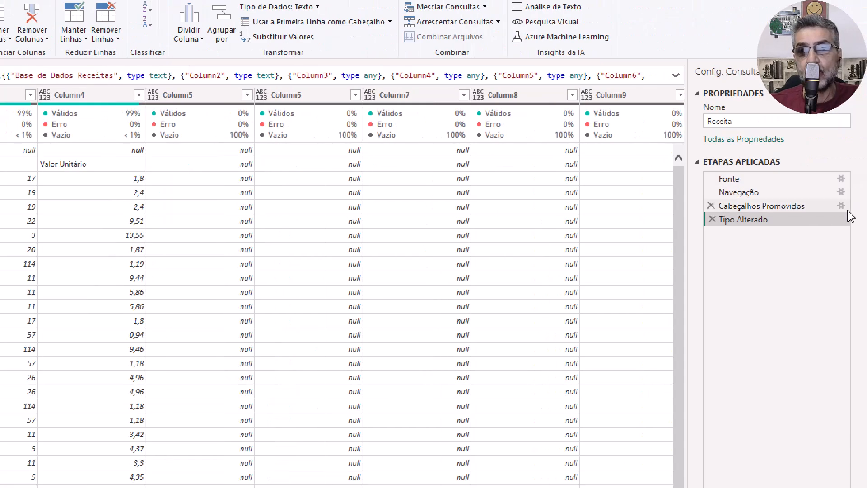
left_click(712, 220)
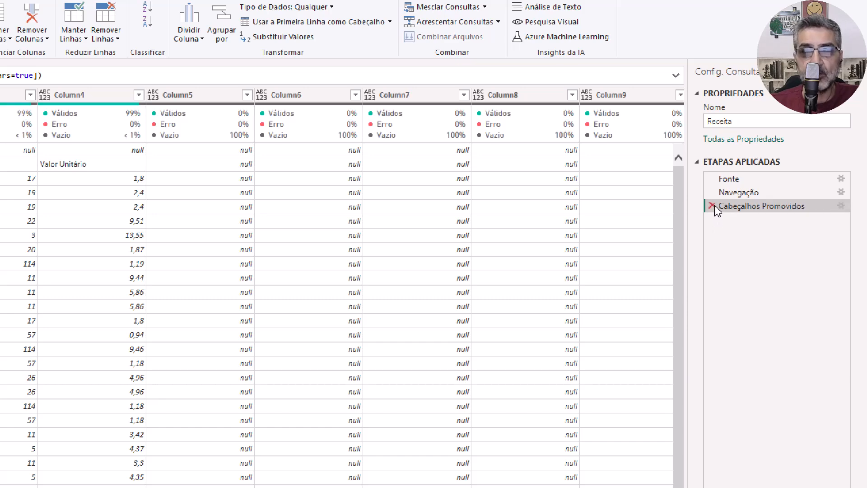
left_click(713, 206)
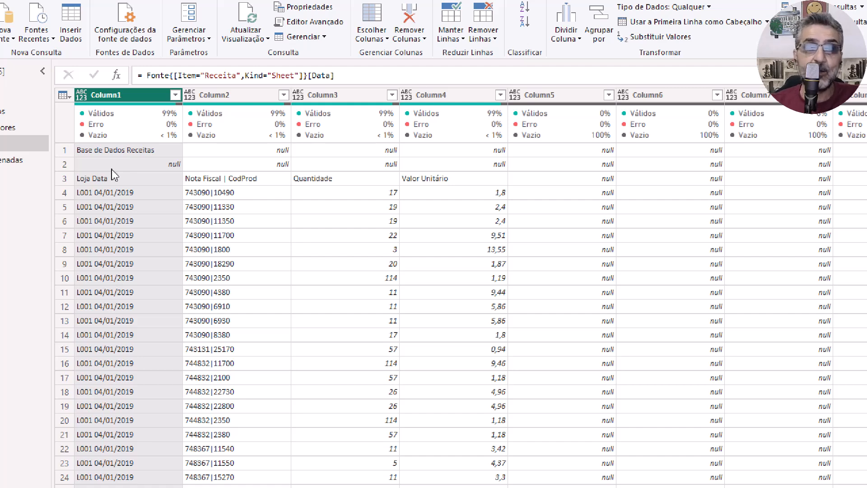
Remove the top 2 rows of the Receita query, above the row that holds the column titles.
left_click(71, 153)
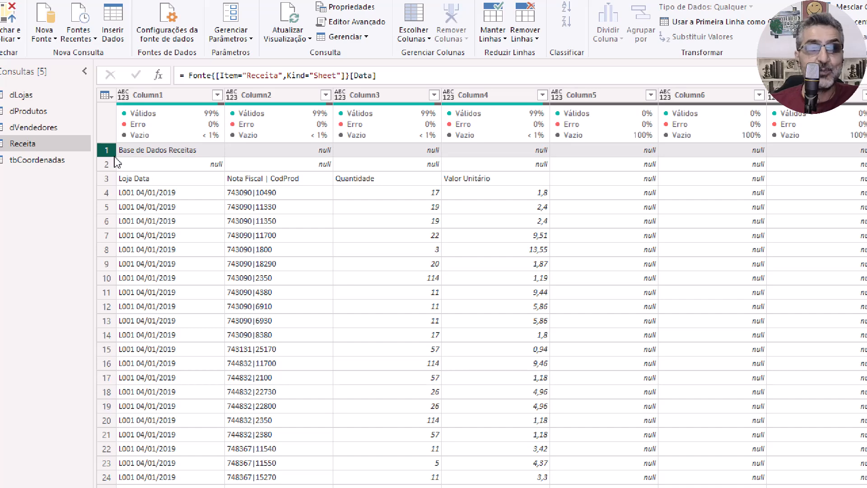
left_click(169, 151)
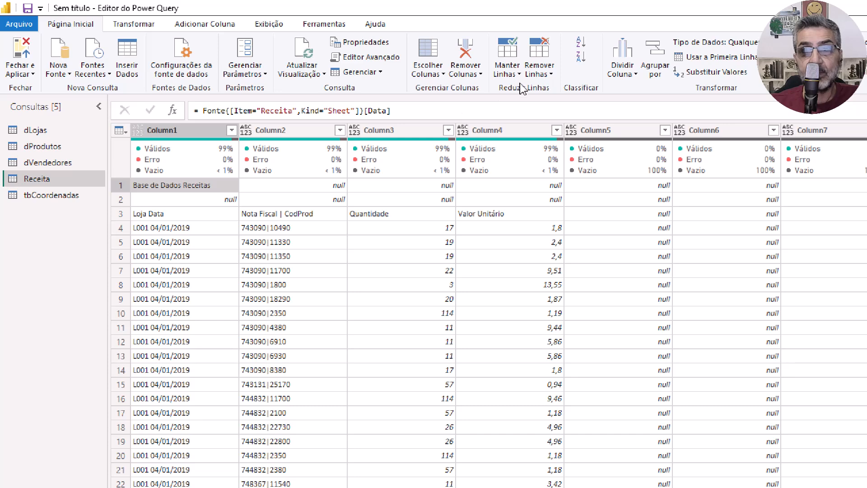
left_click(537, 74)
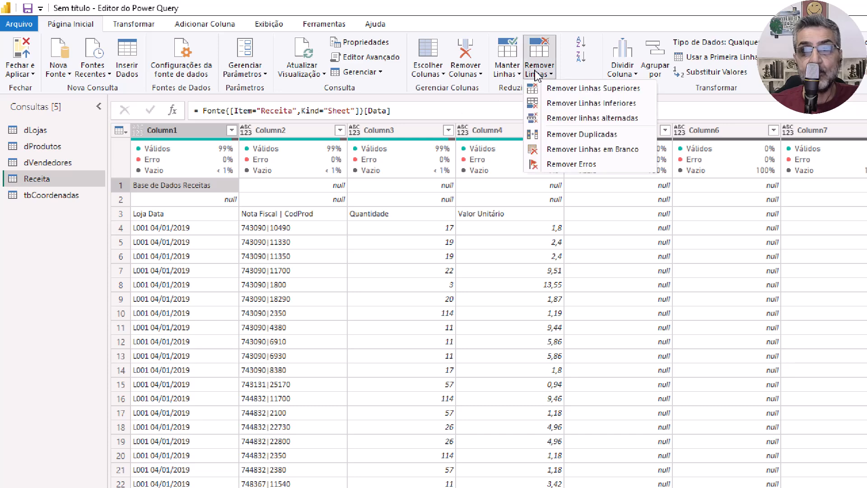
left_click(564, 89)
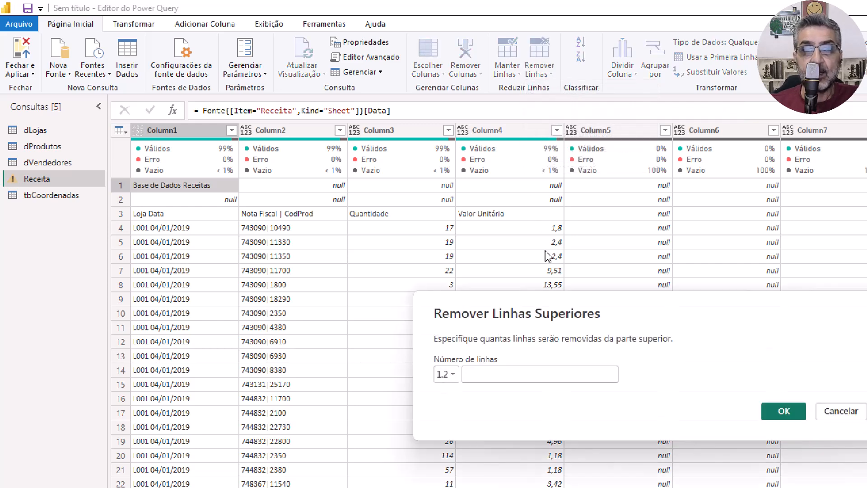
left_click_drag(562, 303, 266, 65)
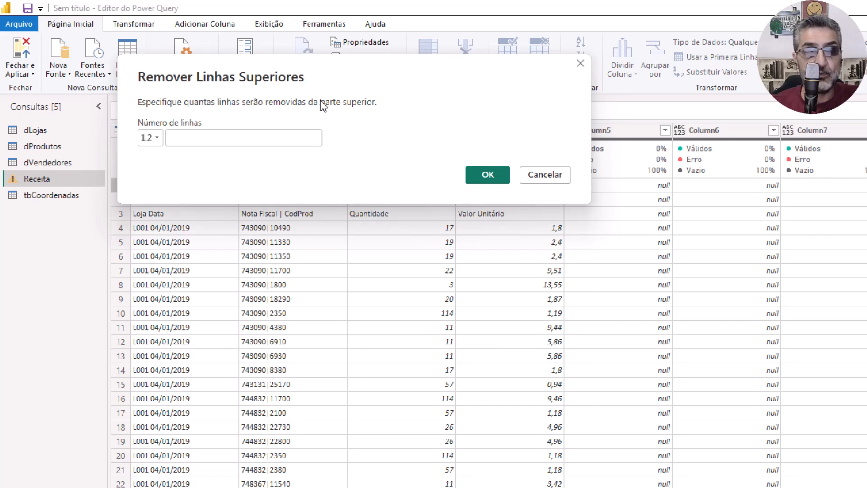
left_click_drag(329, 73, 350, 244)
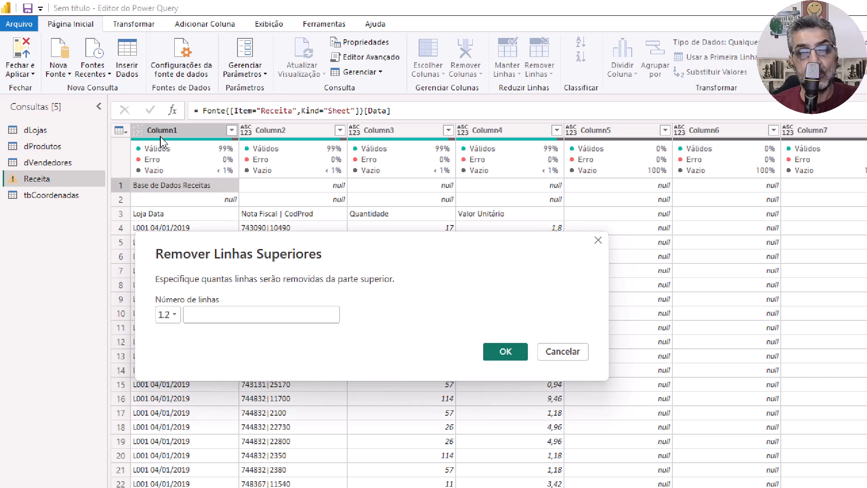
left_click(205, 319)
type("2")
key("Return")
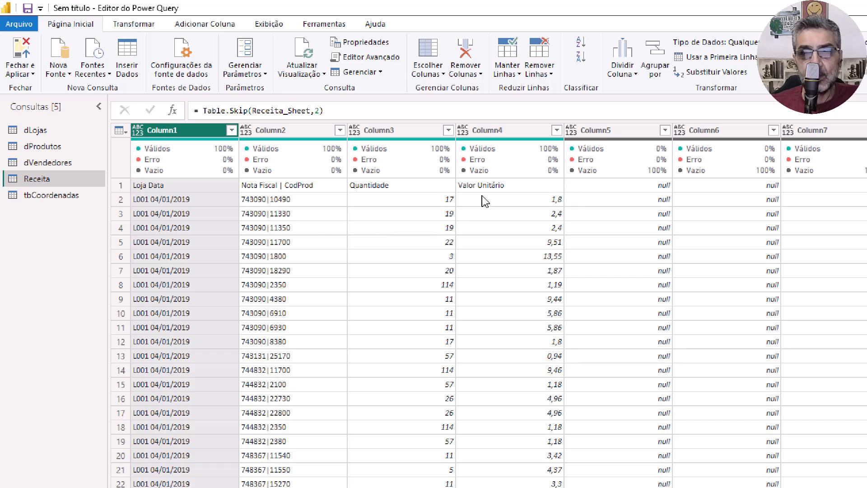
mouse_move(594, 136)
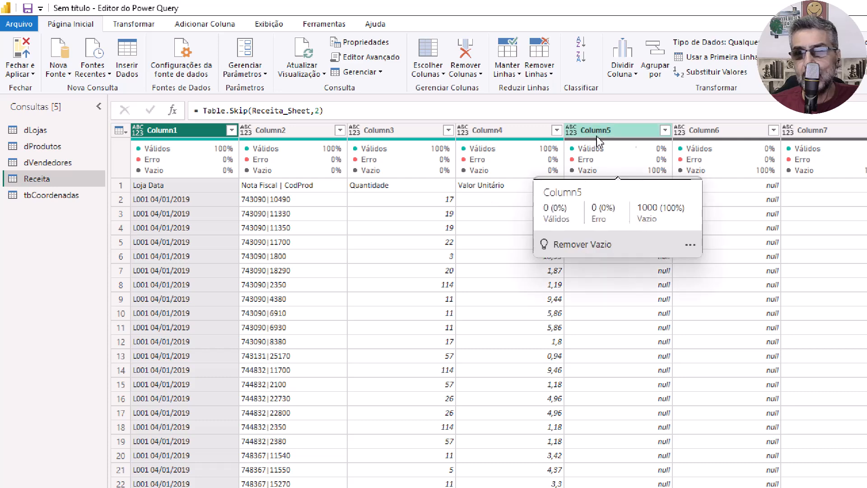
left_click(618, 135)
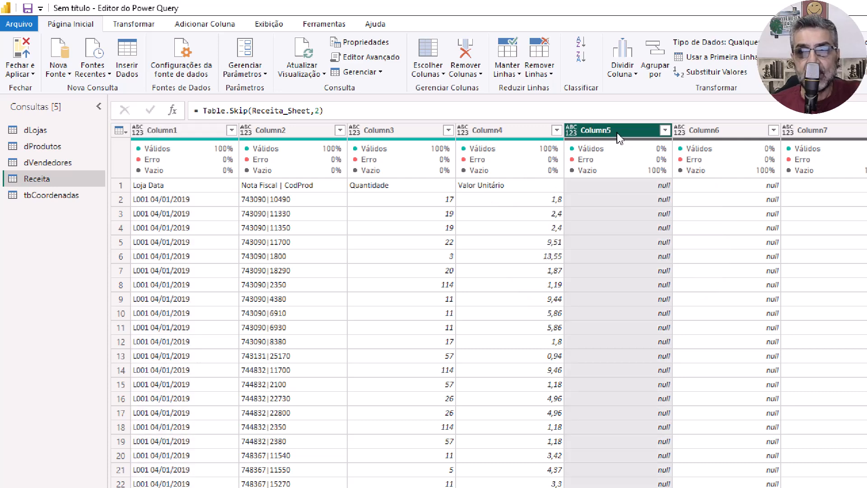
left_click(714, 133, "ctrl")
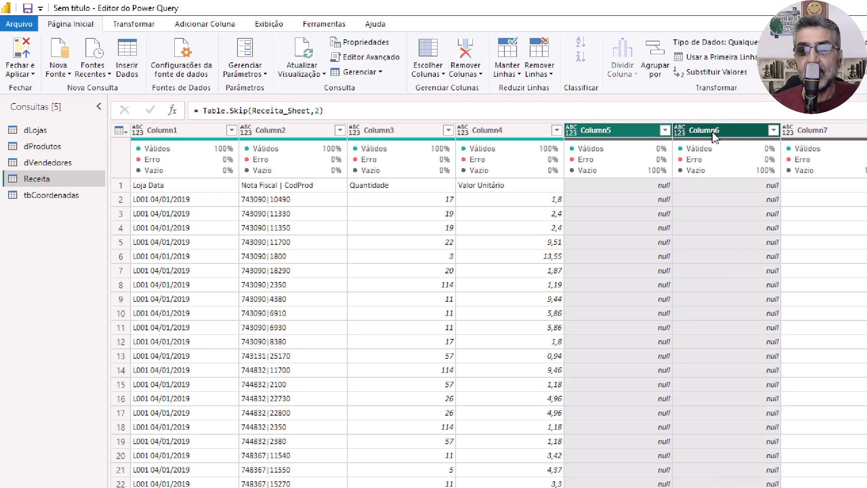
right_click(713, 134)
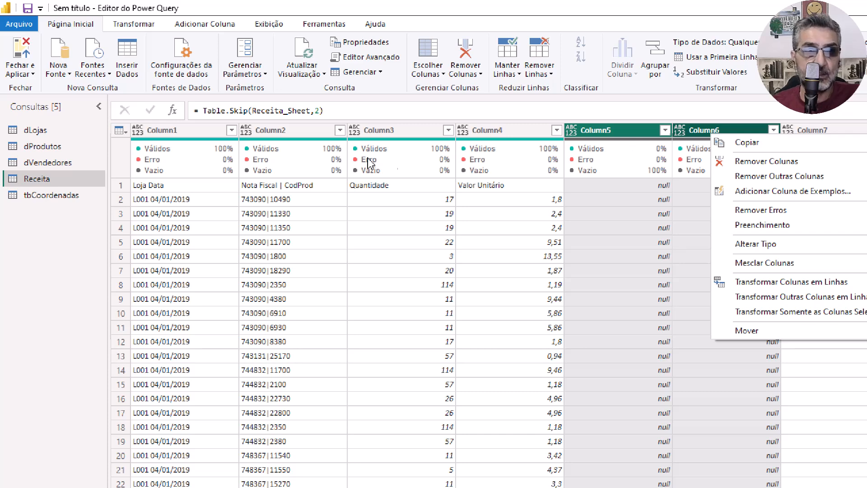
Keep only Column1 through Column4 in the Receita query by removing all other columns.
left_click(176, 132)
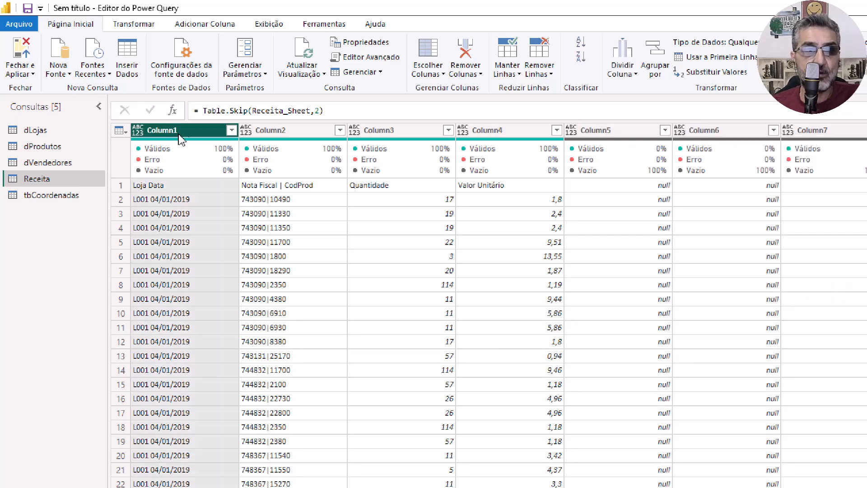
left_click(521, 131, "shift")
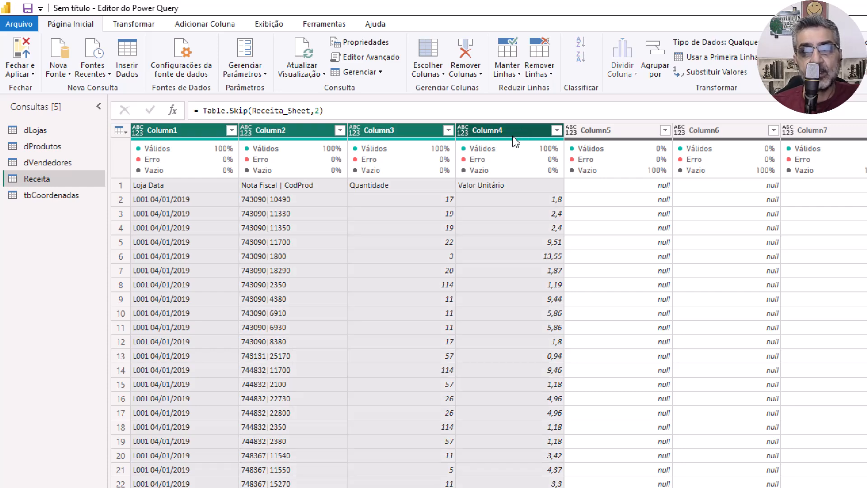
right_click(514, 132)
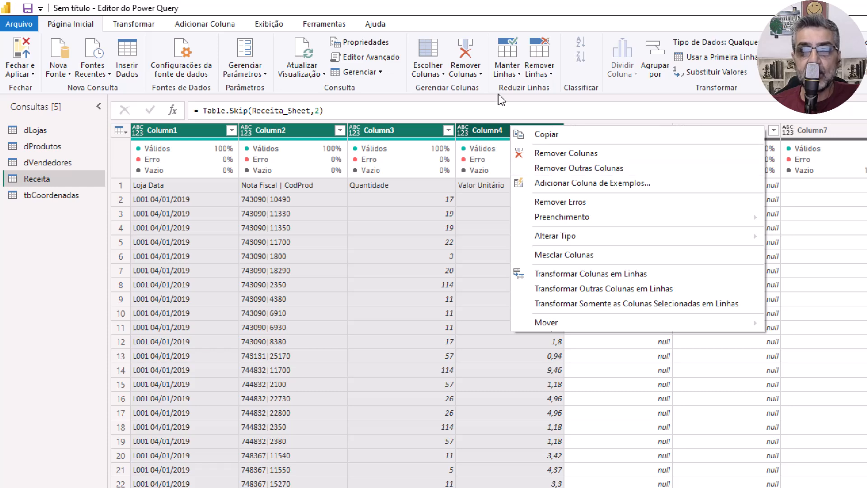
left_click(474, 75)
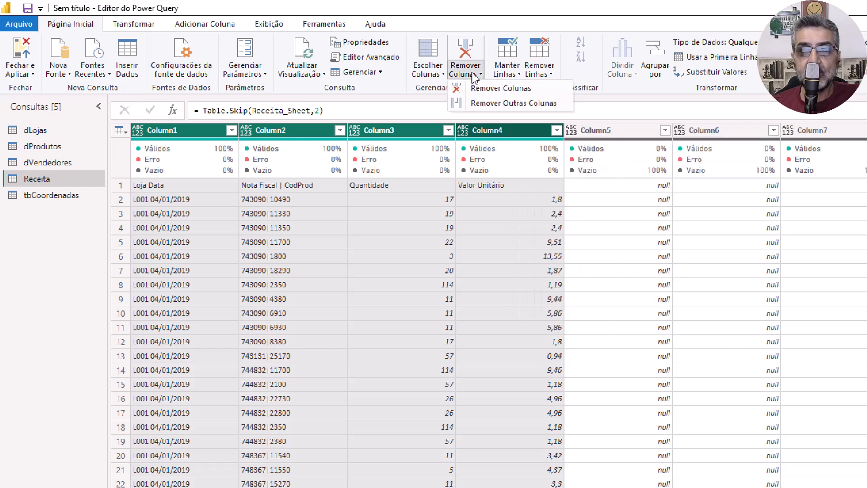
left_click(487, 104)
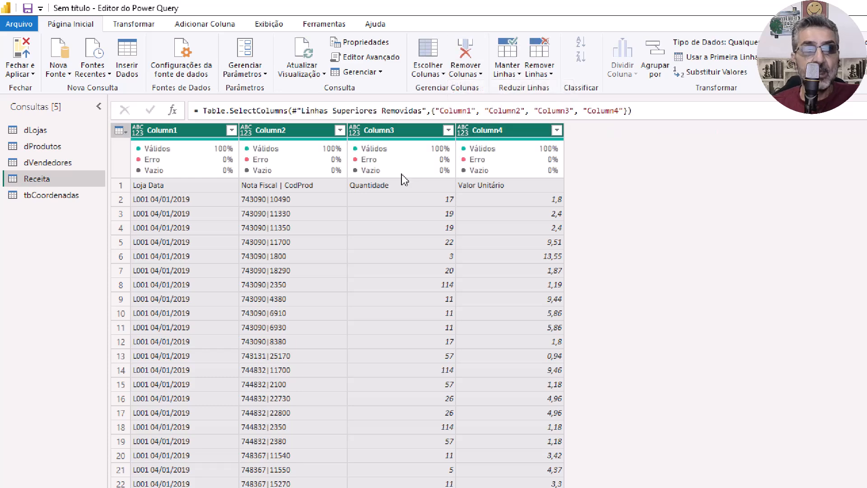
Promote the first row of the Receita query to column headers.
mouse_move(401, 175)
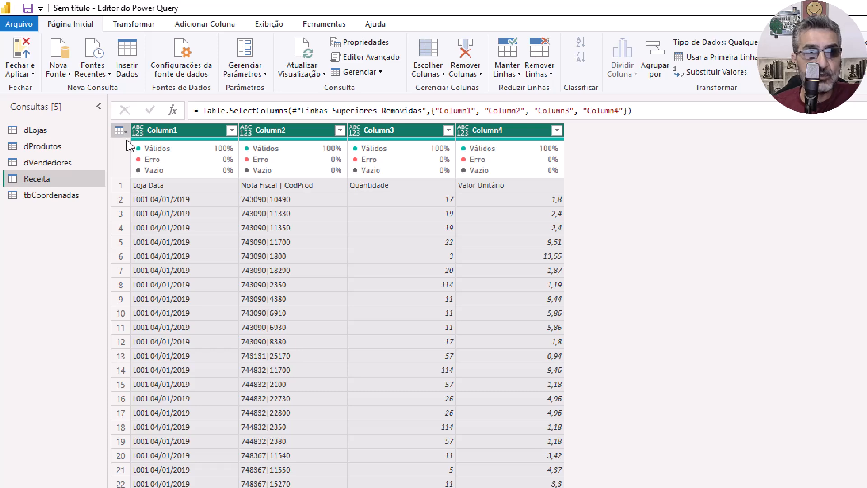
left_click(120, 130)
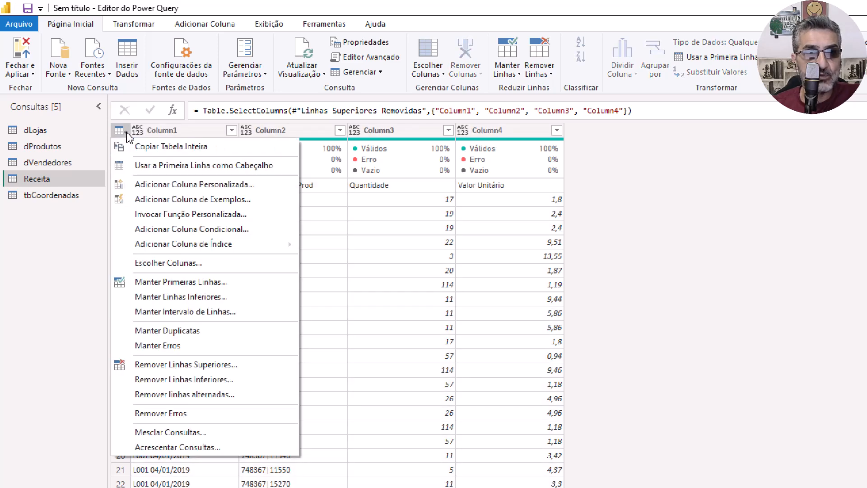
left_click(156, 169)
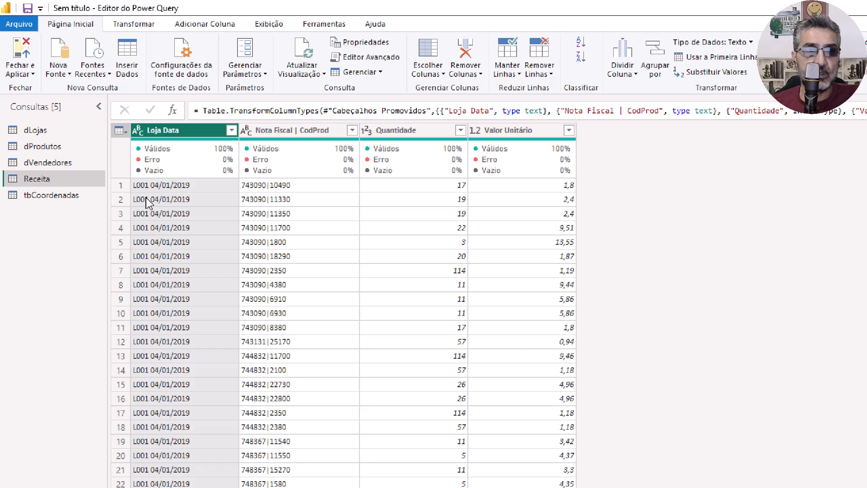
Split the Loja Data column by a custom space delimiter, only at the leftmost delimiter.
mouse_move(154, 144)
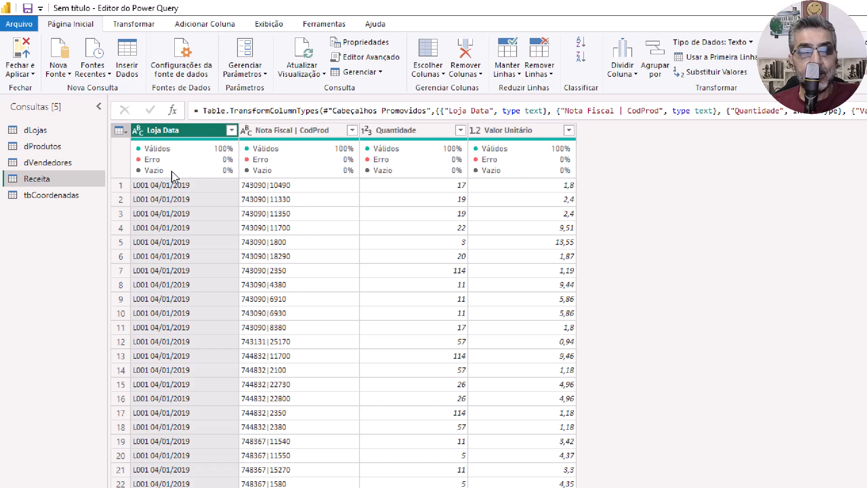
mouse_move(228, 170)
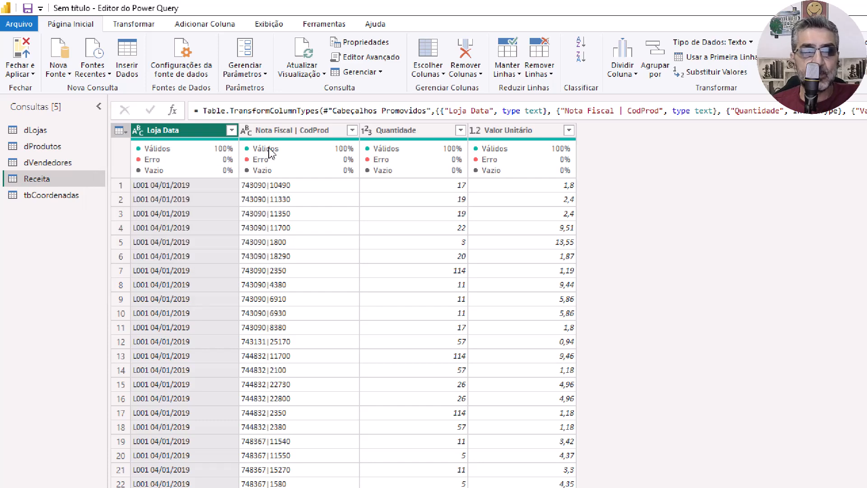
mouse_move(271, 147)
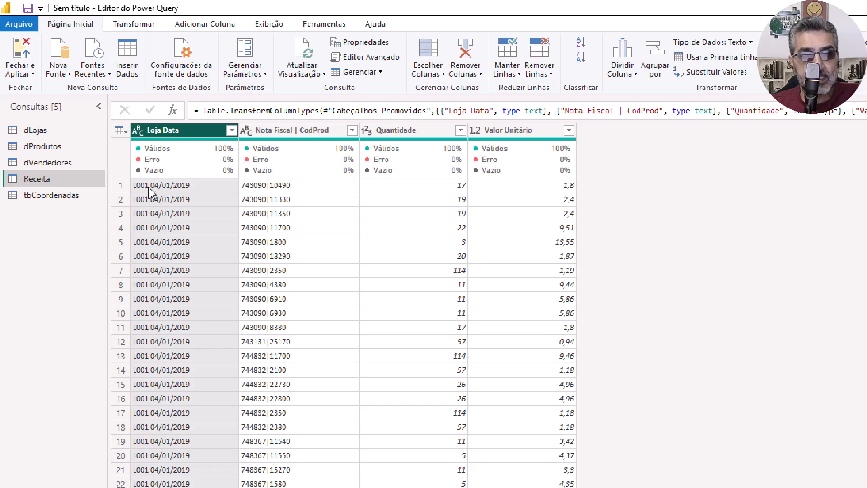
right_click(177, 133)
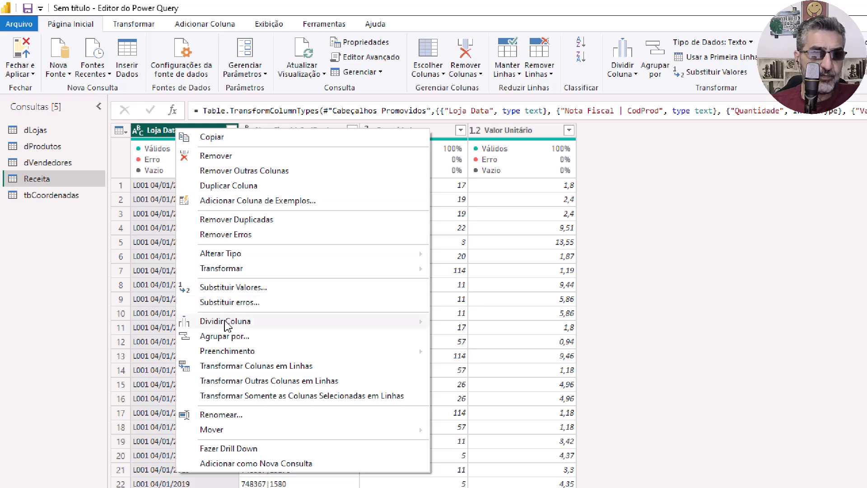
mouse_move(226, 324)
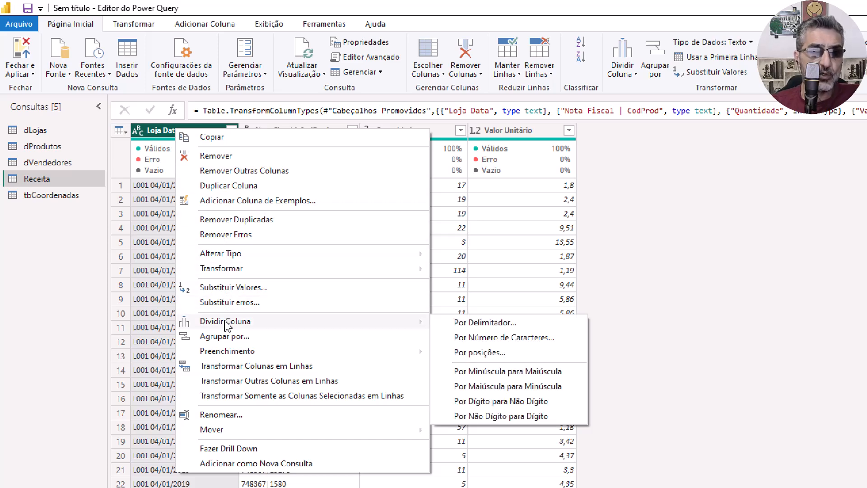
left_click(466, 324)
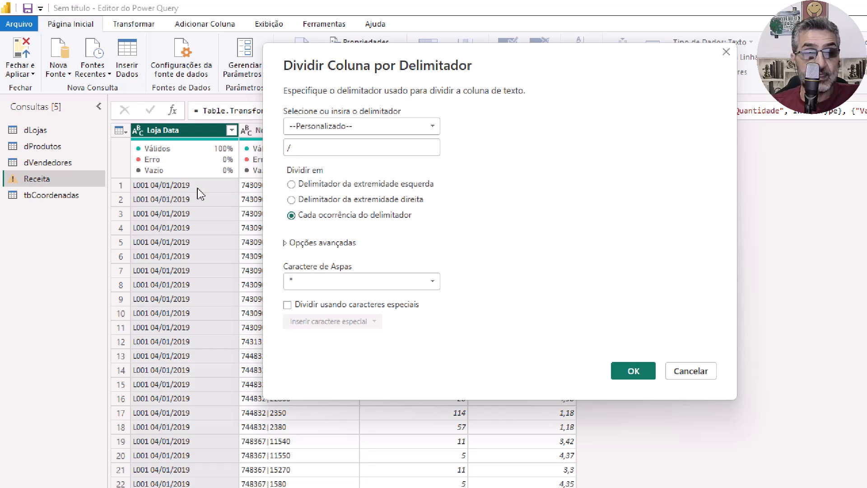
double_click(295, 148)
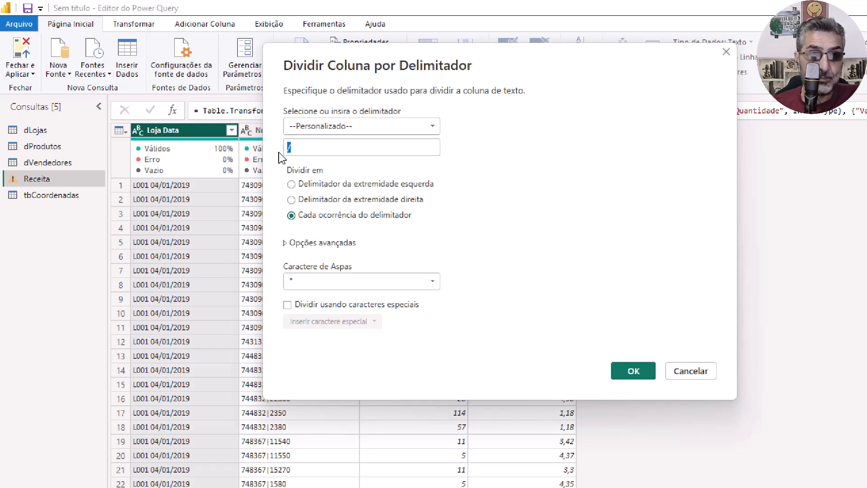
key("BackSpace")
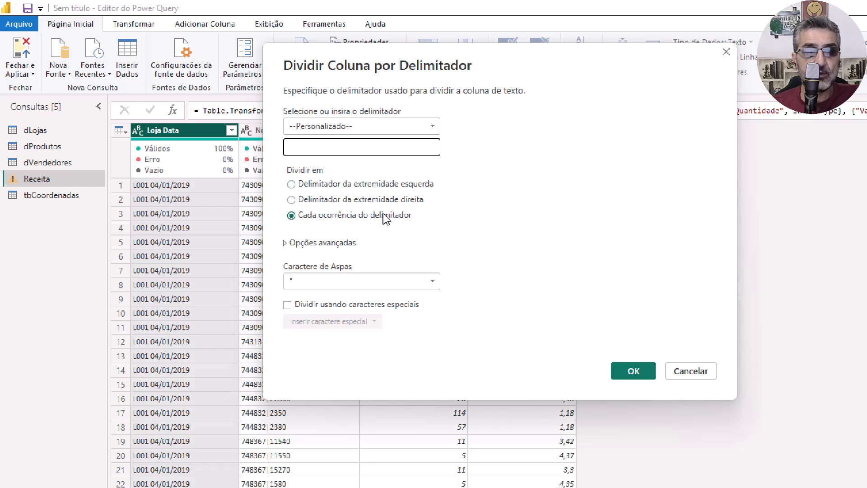
left_click(291, 184)
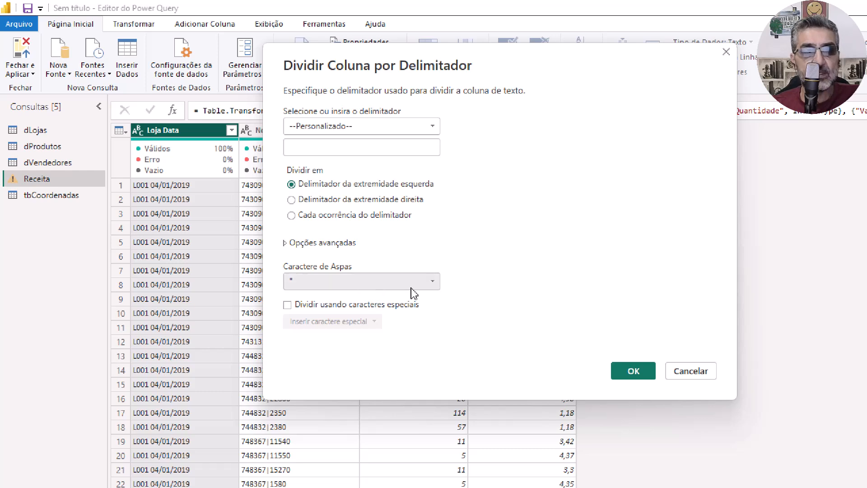
left_click(641, 369)
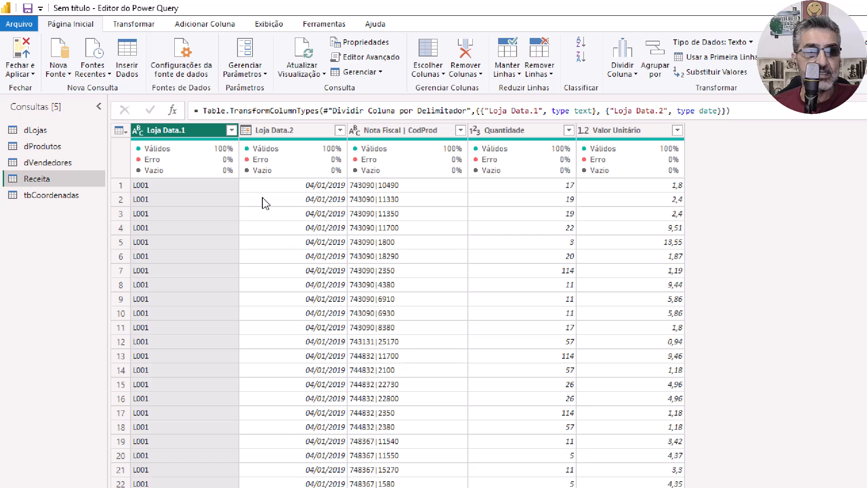
Rename the Loja Data.1 column as Loja.
double_click(193, 130)
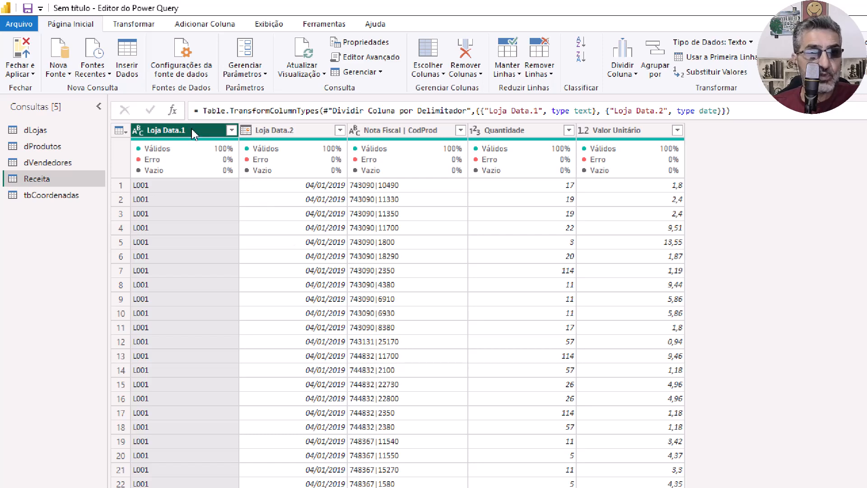
left_click(193, 128)
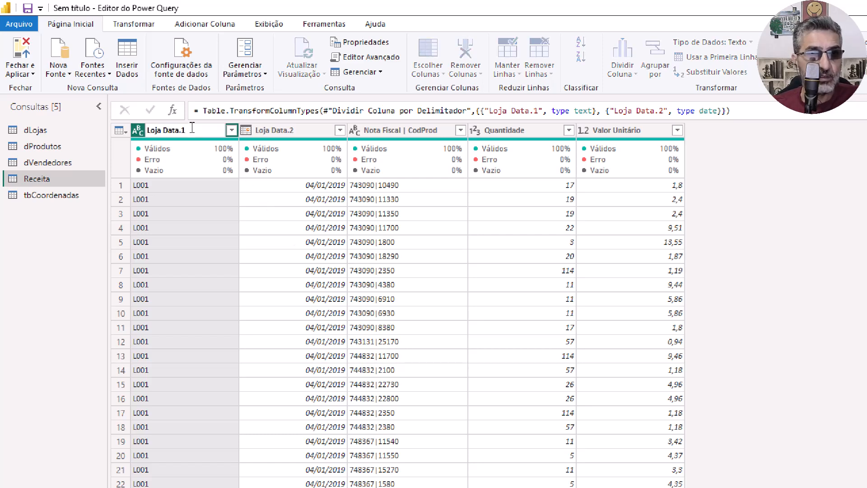
key("BackSpace")
key("BackSpace")
key("BackSpace")
key("BackSpace")
key("BackSpace")
key("BackSpace")
key("BackSpace")
key("Return")
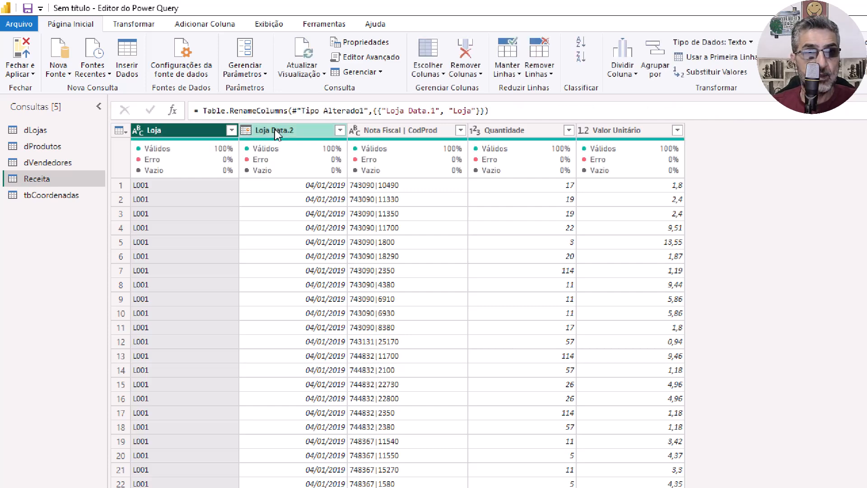
Rename the Loja Data.2 column as Data.
left_click(273, 130)
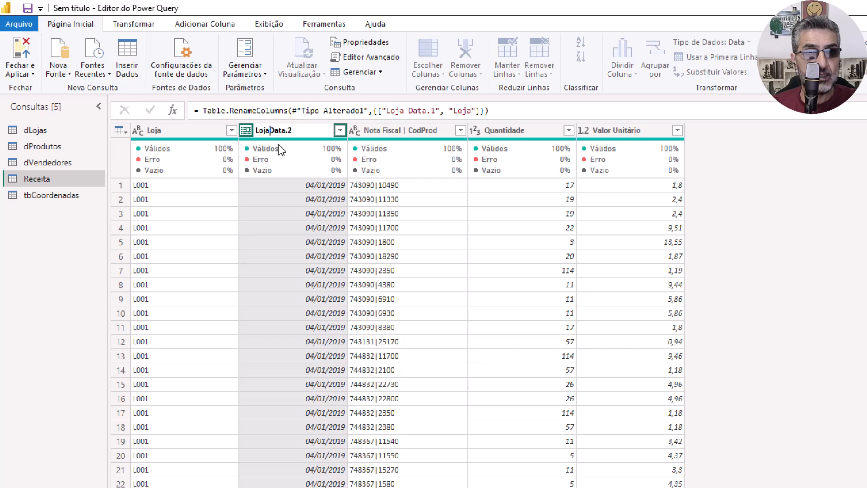
key("BackSpace")
key("BackSpace")
key("Return")
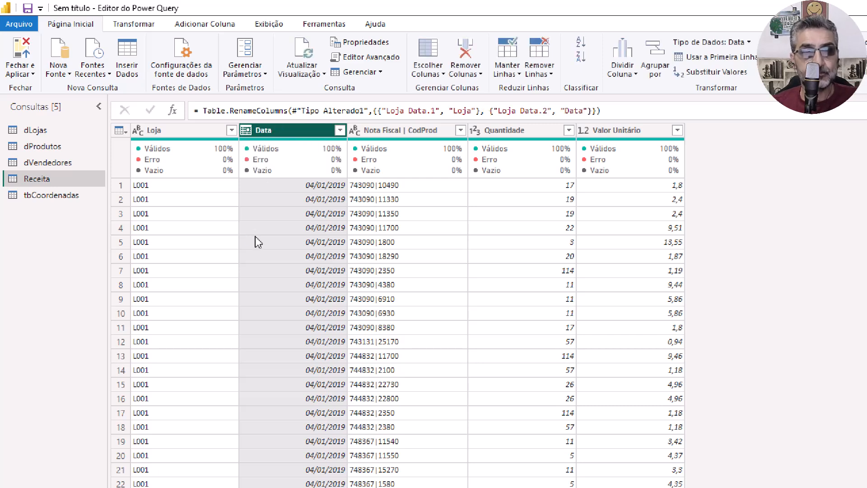
Split the Nota Fiscal | CodProd column by the custom delimiter |, only at the leftmost delimiter.
left_click(386, 130)
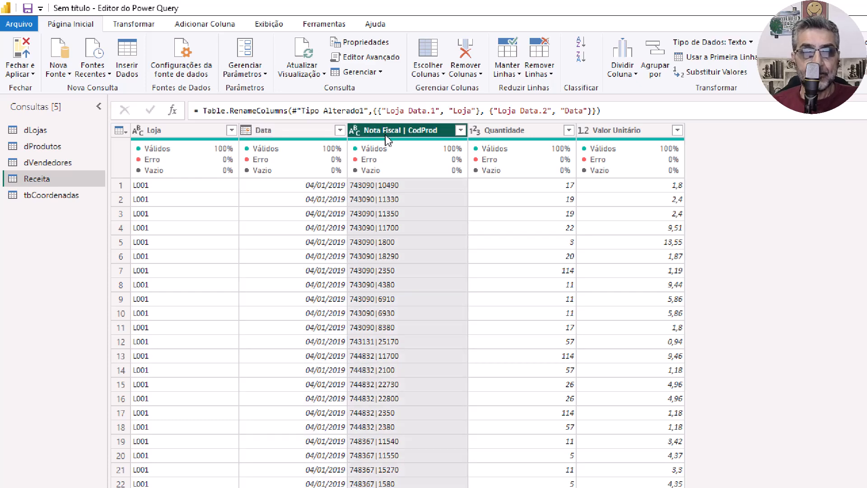
left_click(133, 24)
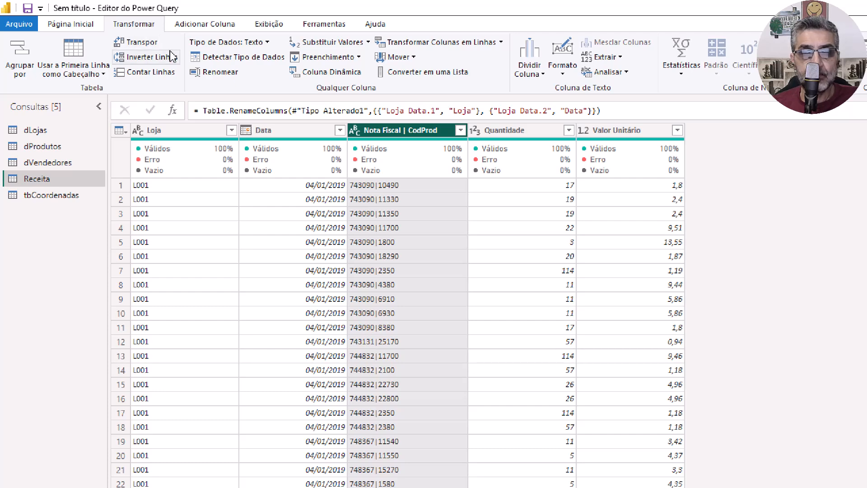
left_click(521, 74)
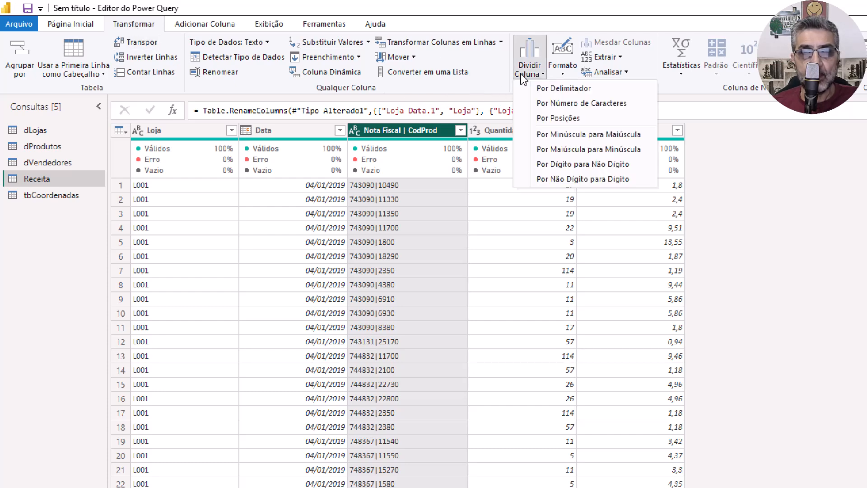
left_click(553, 89)
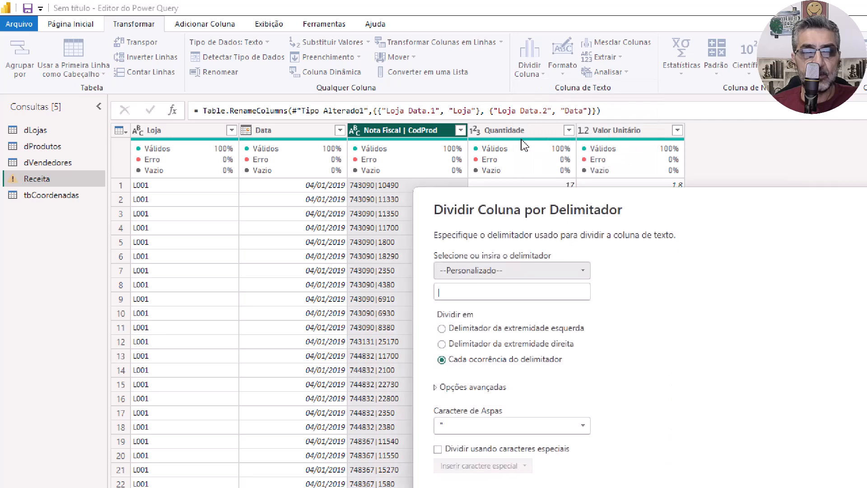
left_click_drag(531, 199, 519, 52)
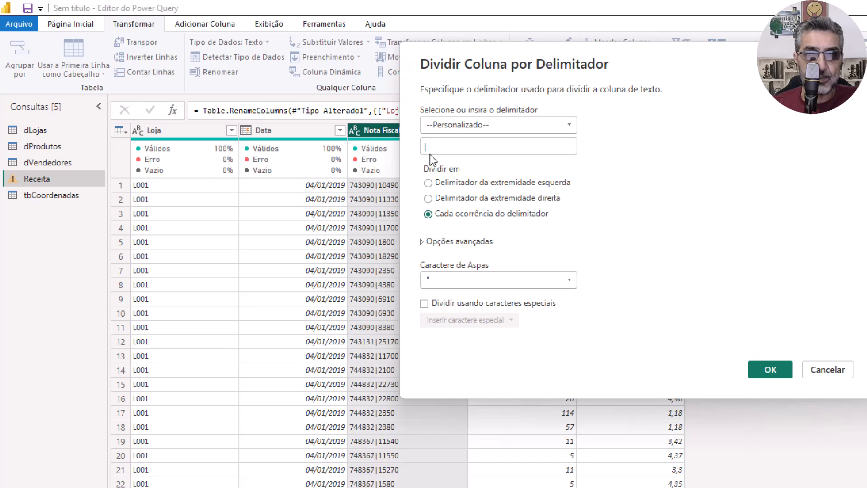
left_click(428, 183)
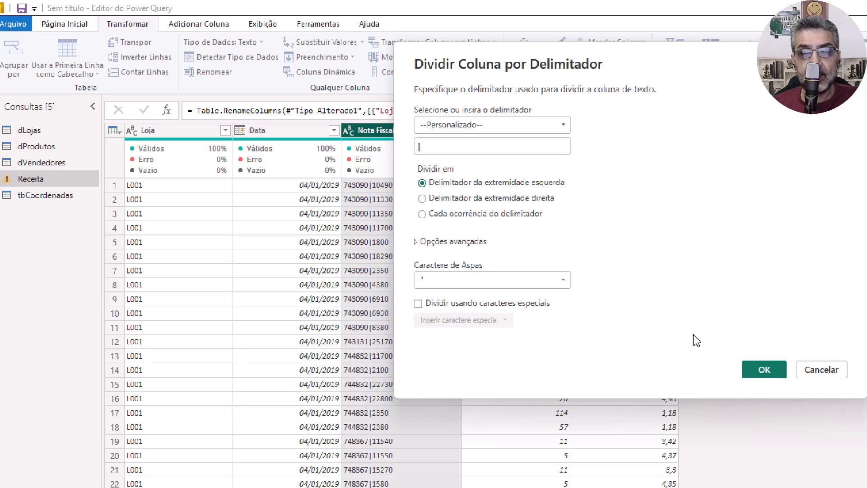
left_click(762, 369)
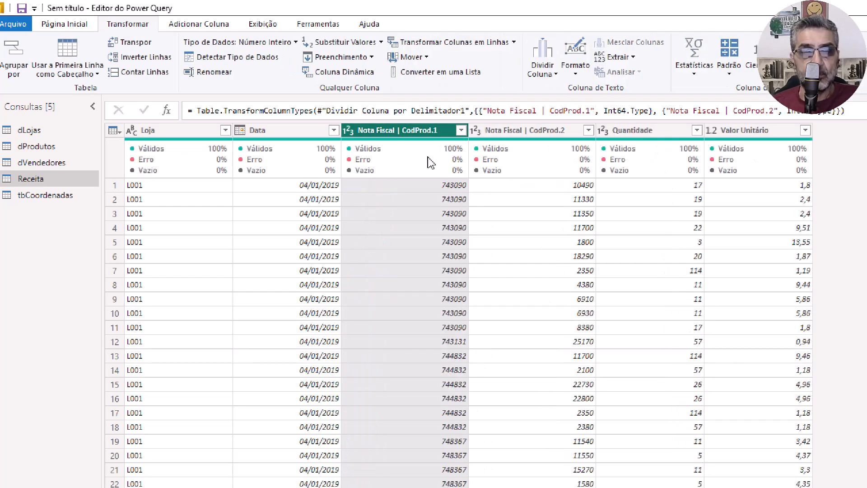
Rename the Nota Fiscal | CodProd.1 column as Nota Fiscal.
double_click(402, 130)
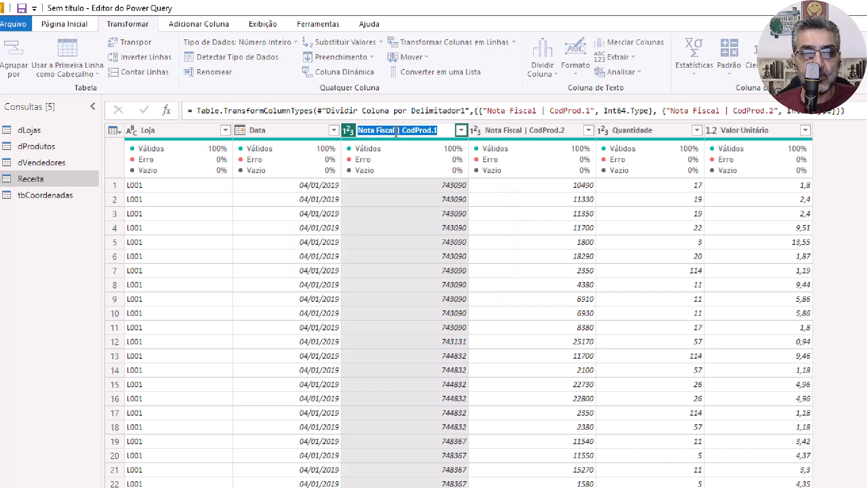
left_click(446, 130)
key("BackSpace")
key("BackSpace")
key("BackSpace")
key("BackSpace")
key("BackSpace")
key("BackSpace")
key("BackSpace")
key("BackSpace")
key("BackSpace")
key("BackSpace")
key("BackSpace")
key("BackSpace")
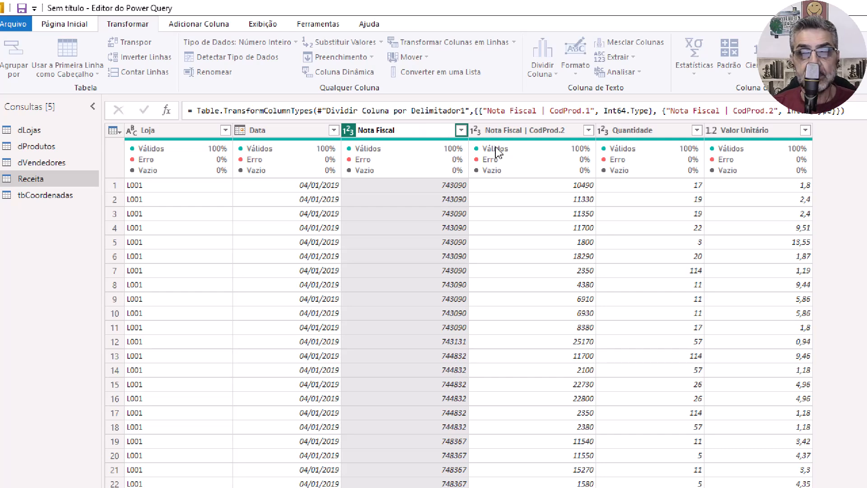
key("Return")
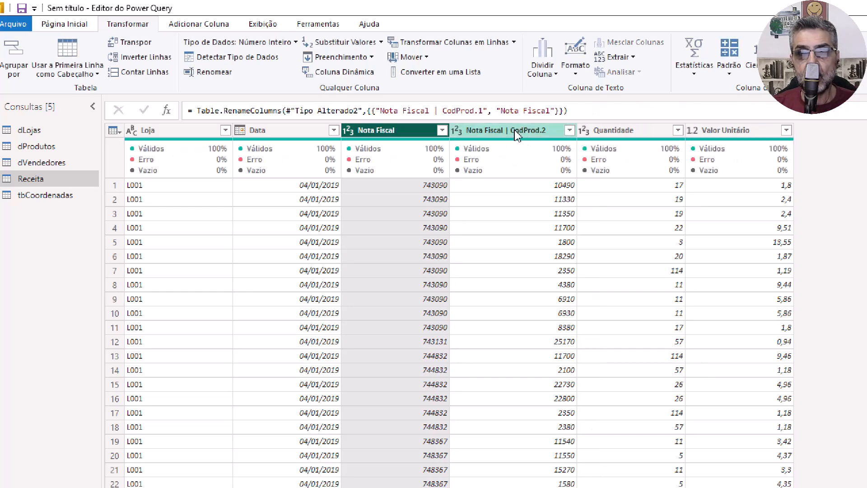
Rename the Nota Fiscal | CodProd.2 column as CodProd.
left_click(513, 130)
double_click(513, 130)
left_click(513, 130)
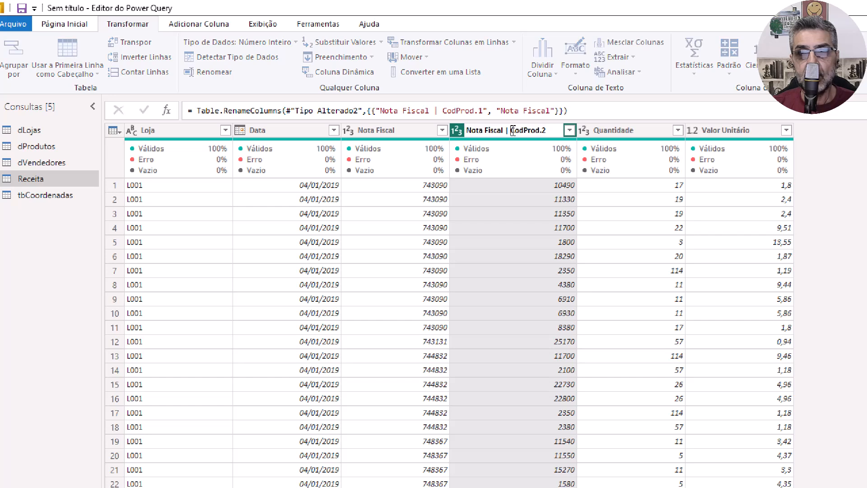
key("shift+Home")
key("BackSpace")
key("BackSpace")
key("BackSpace")
key("Return")
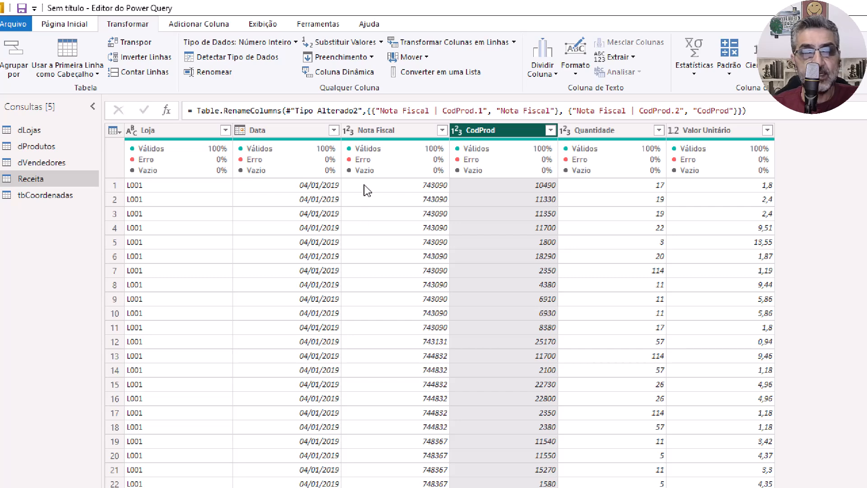
Change the data type of the Nota Fiscal and CodProd columns to Texto.
left_click(348, 131)
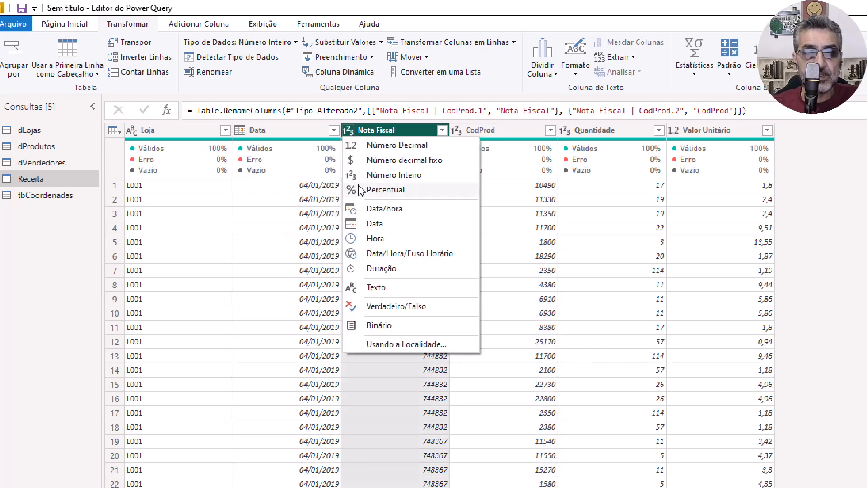
left_click(371, 288)
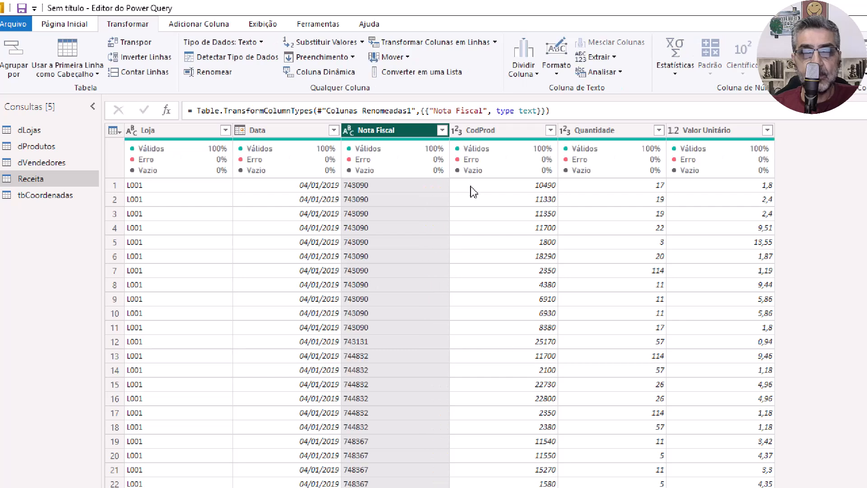
left_click(456, 132)
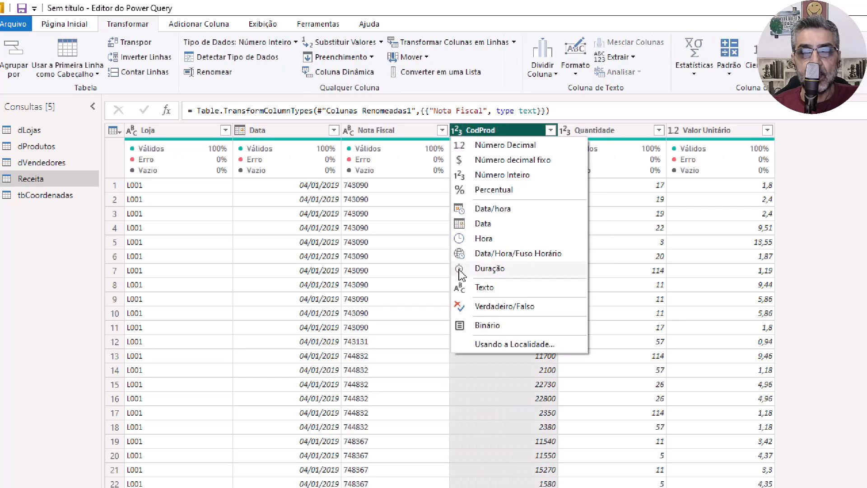
left_click(483, 285)
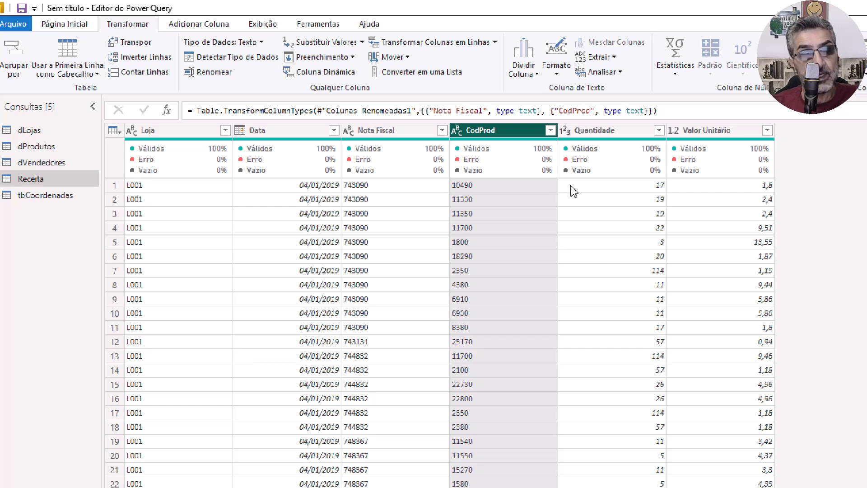
Change the Quantidade column's data type to Número Decimal and the Valor Unitário column's to Número decimal fixo.
mouse_move(570, 170)
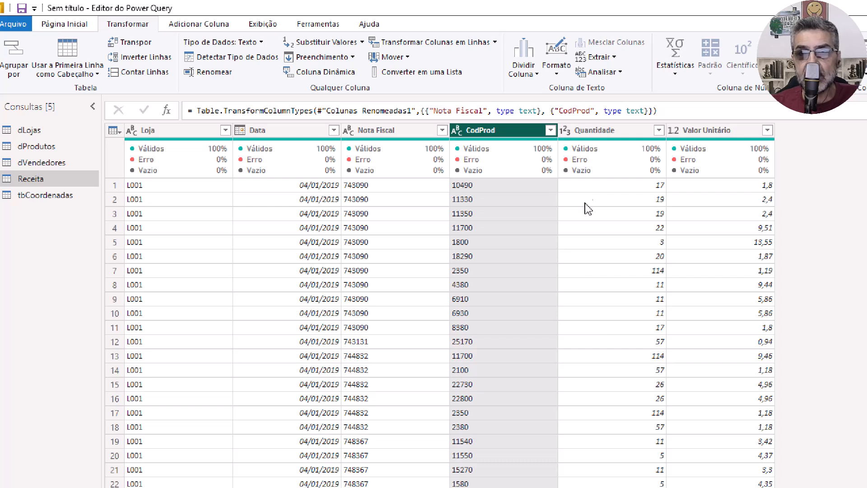
left_click(564, 131)
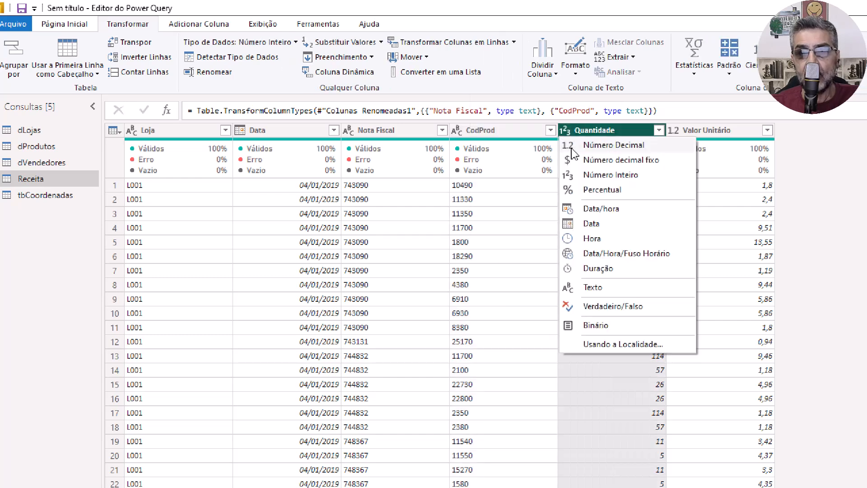
left_click(603, 146)
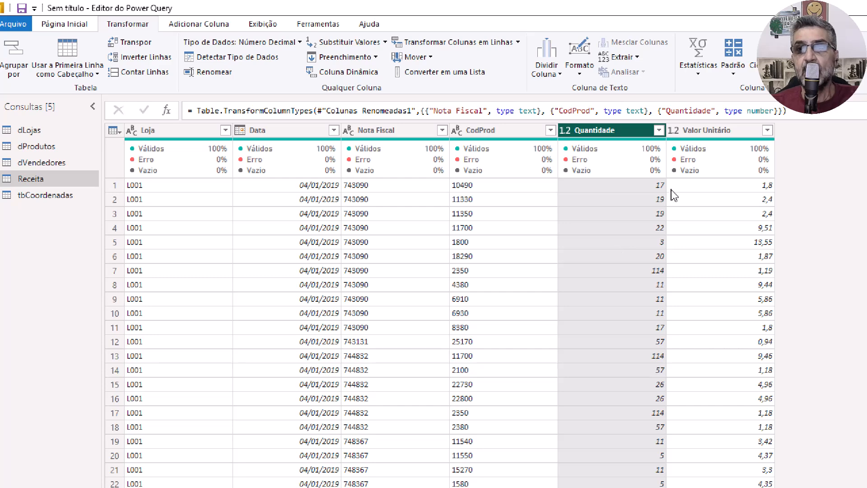
left_click(674, 131)
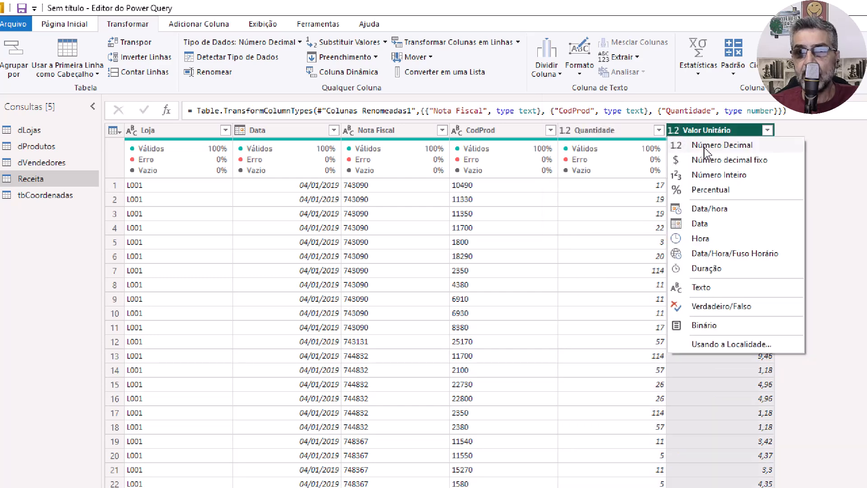
left_click(714, 159)
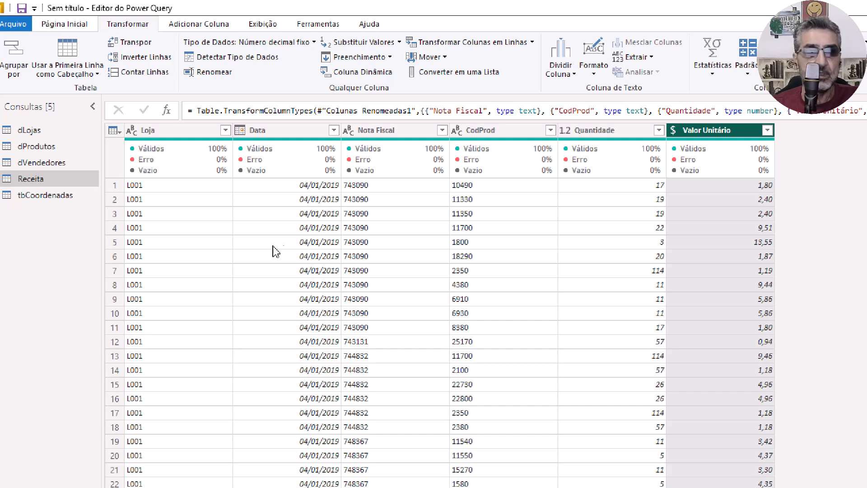
Rename the Receita query as fReceita.
left_click(48, 200)
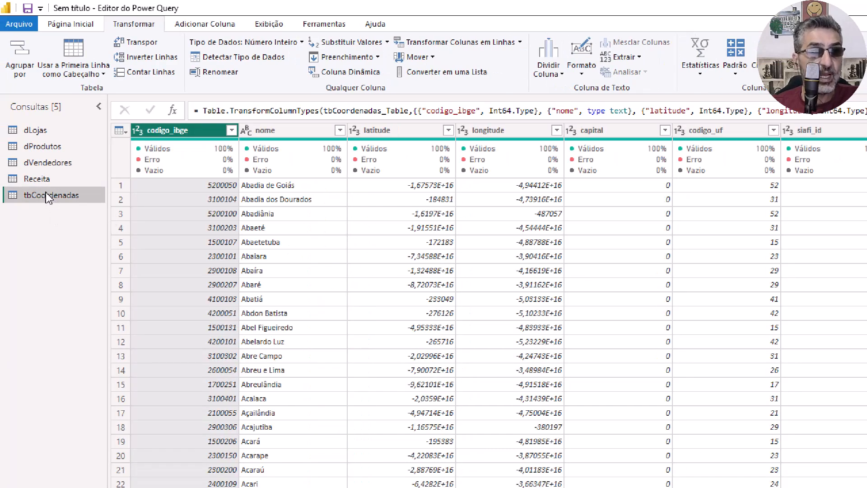
left_click(37, 182)
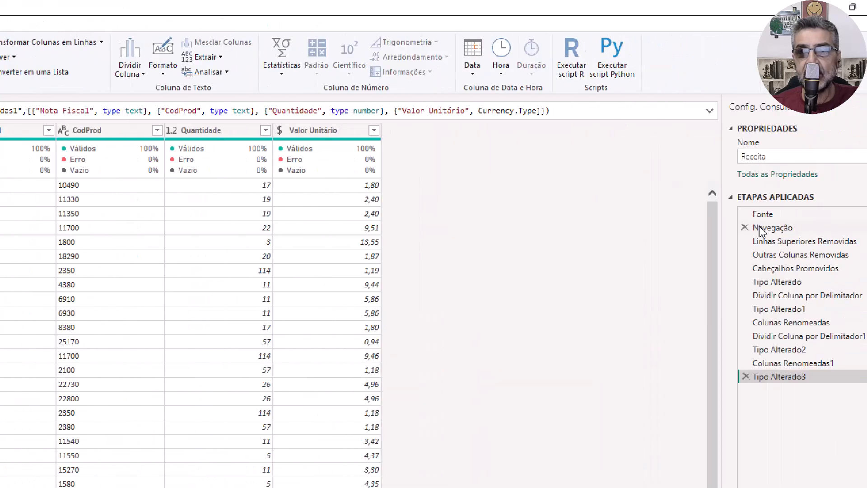
left_click(707, 156)
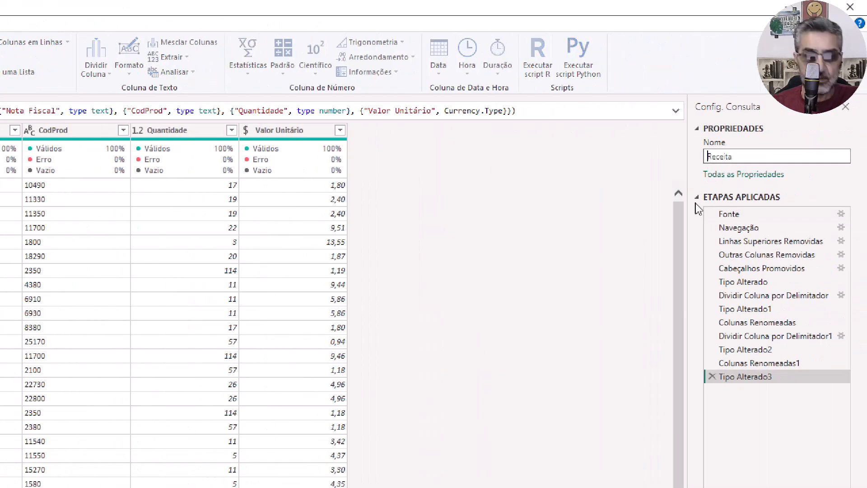
key("Return")
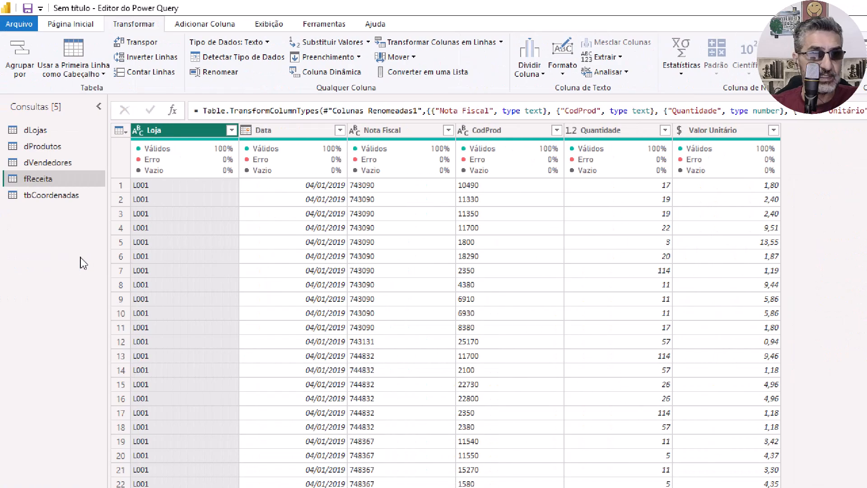
Delete the Tipo Alterado applied step from the tbCoordenadas query.
left_click(40, 201)
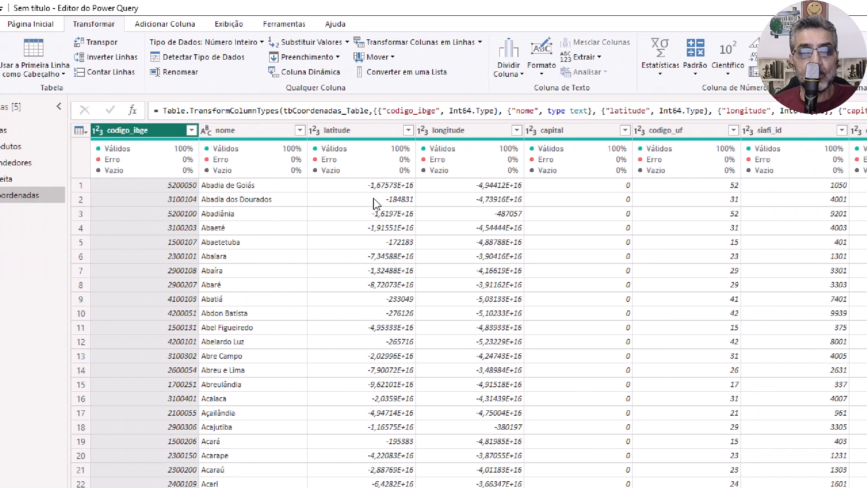
left_click(362, 132)
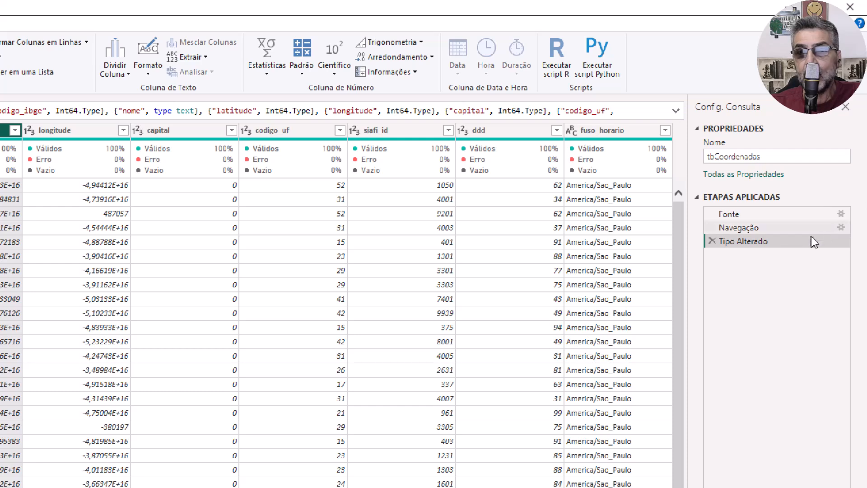
left_click(711, 242)
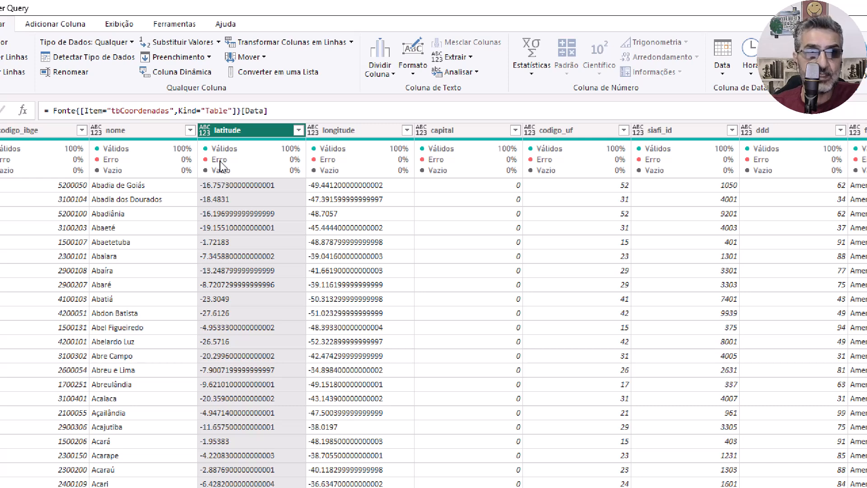
Convert the latitude column to Número Decimal using the locale Inglês (Estados Unidos).
left_click(206, 132)
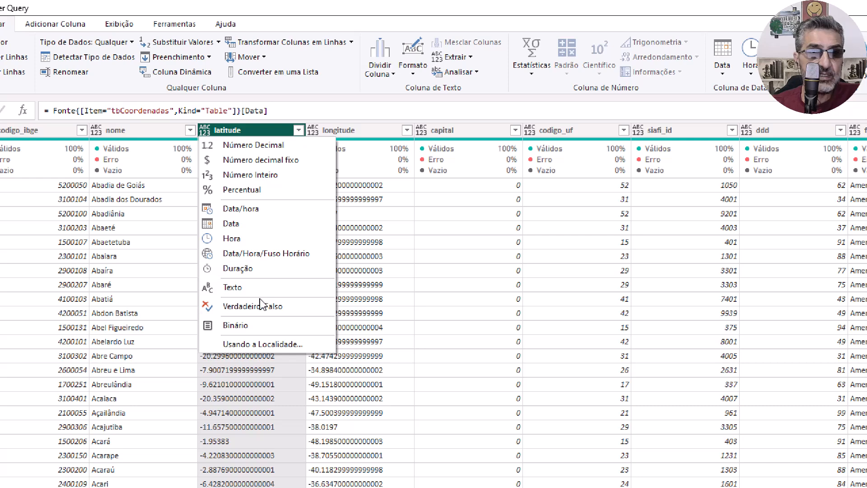
left_click(247, 344)
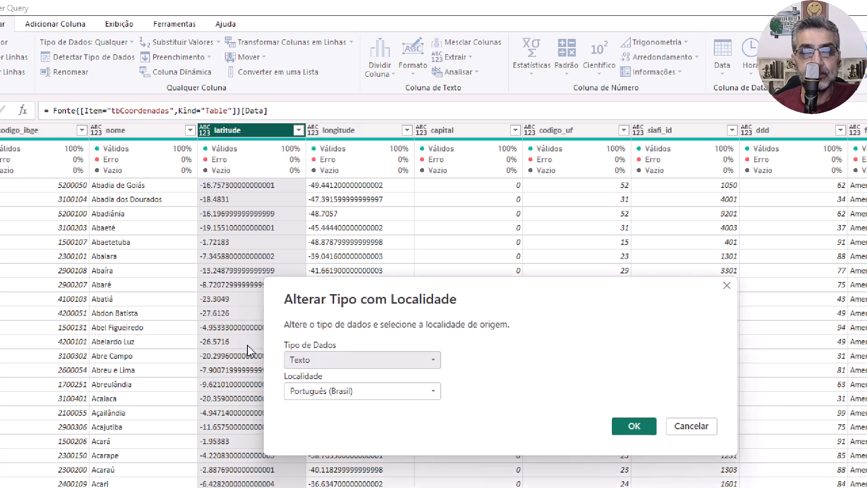
left_click_drag(345, 291, 342, 79)
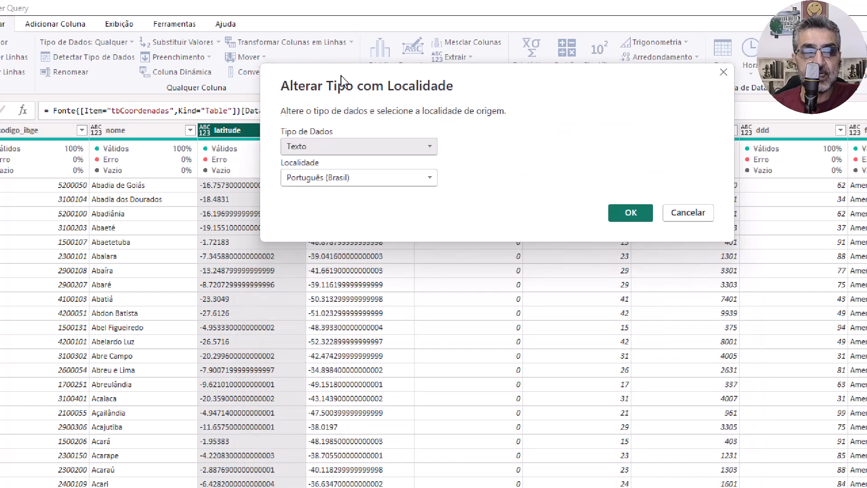
left_click(343, 147)
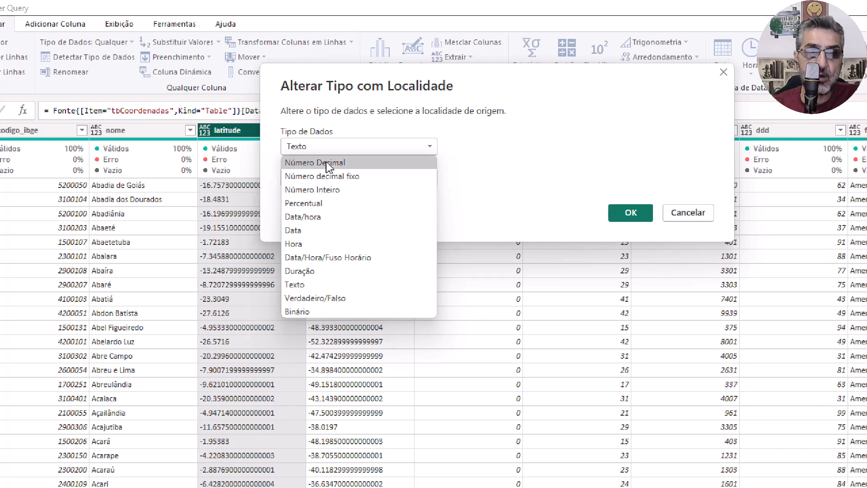
left_click(327, 163)
left_click(327, 177)
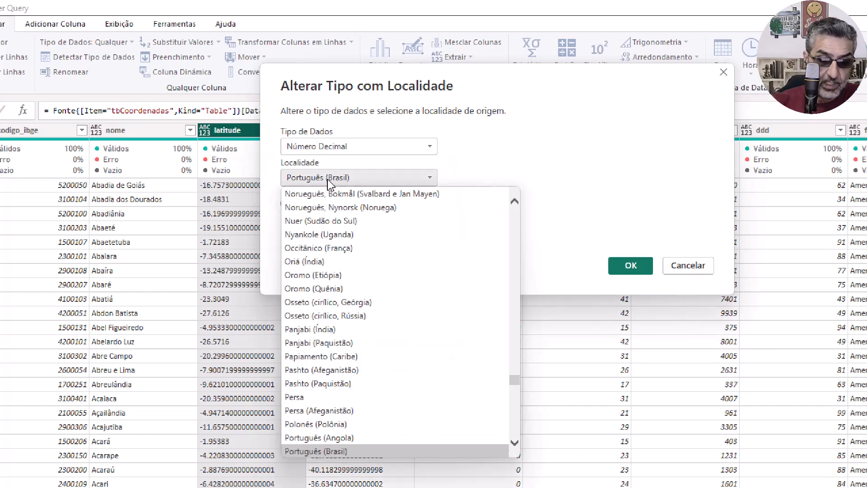
scroll(328, 183, "up", 3)
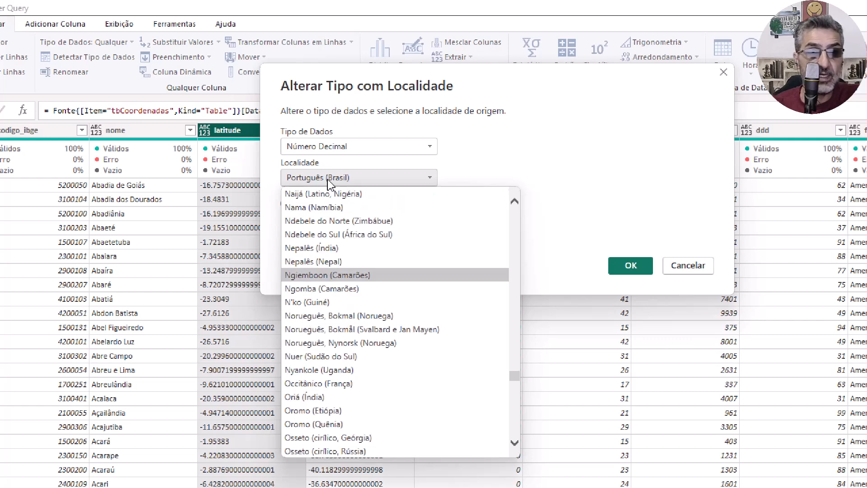
key("Up")
key("Up")
key("Up")
key("Up")
key("Up")
key("Up")
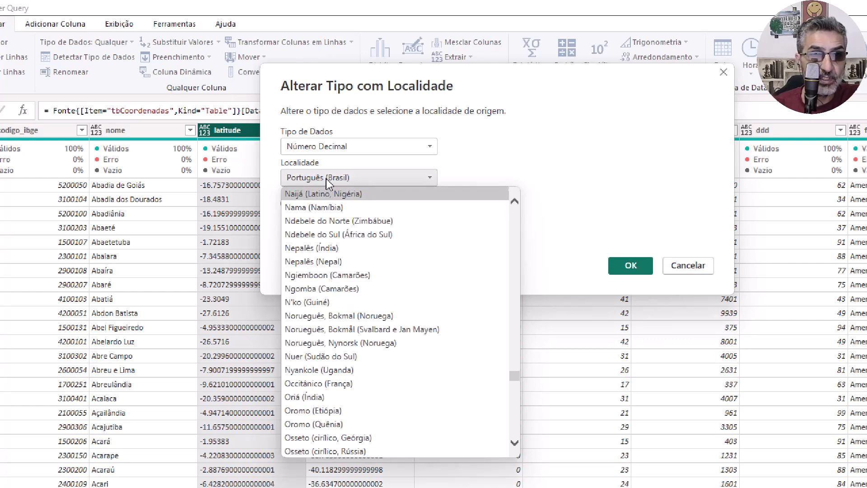
type("ing")
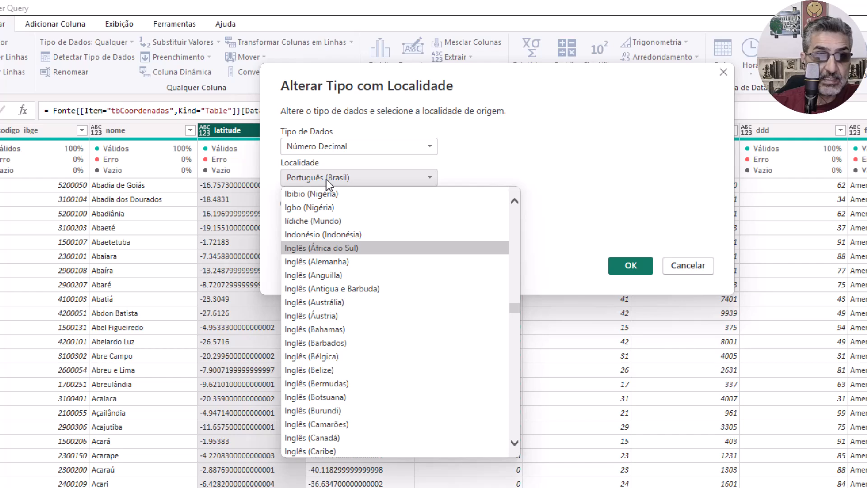
scroll(335, 354, "down", 4)
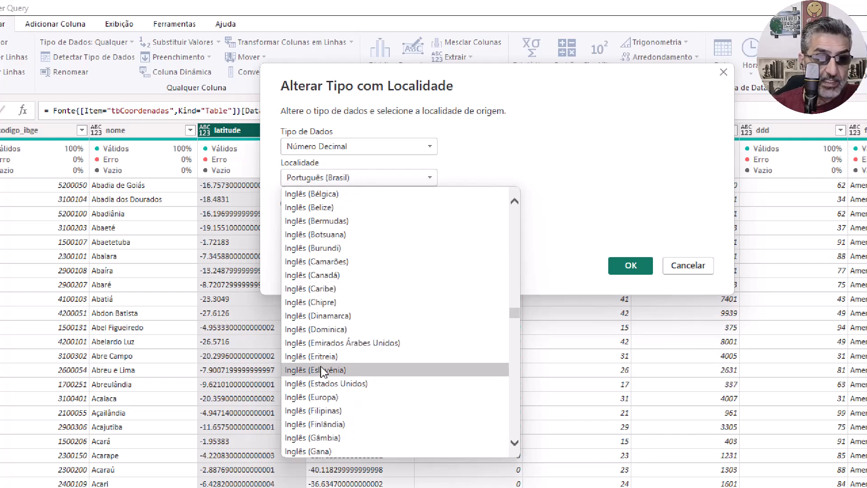
left_click(335, 383)
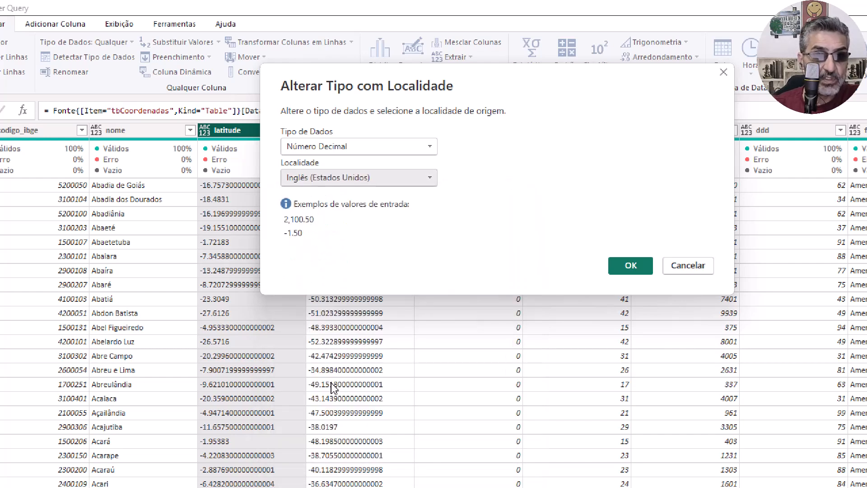
left_click(615, 264)
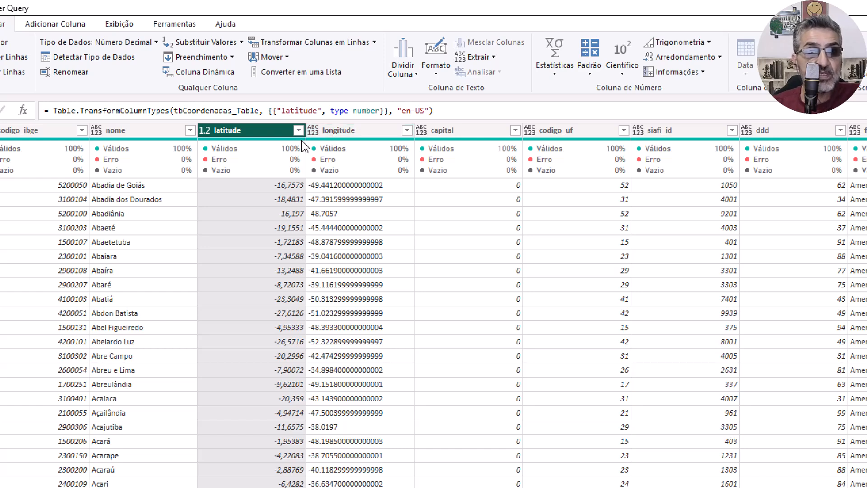
Extend the tbCoordenadas type-conversion formula with {"longitude", type number}, keeping the "en-US" culture for both coordinate columns.
mouse_move(319, 177)
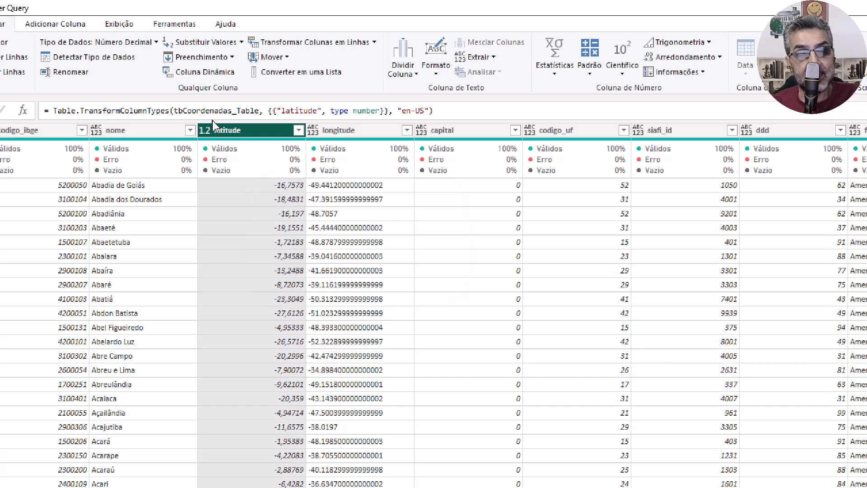
mouse_move(305, 162)
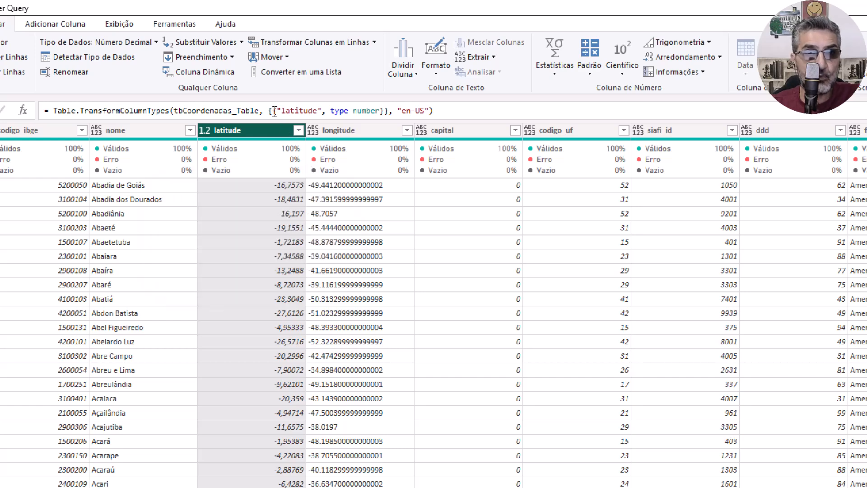
left_click_drag(273, 111, 384, 112)
key("ctrl+c")
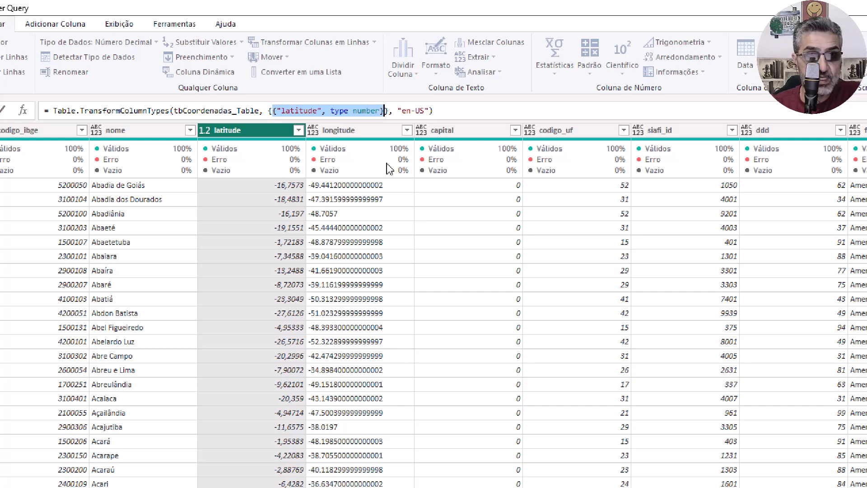
left_click(386, 112)
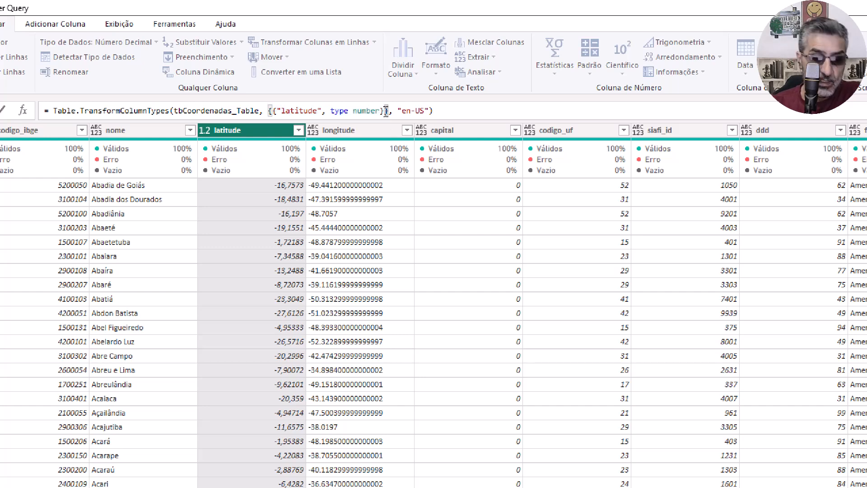
type("}")
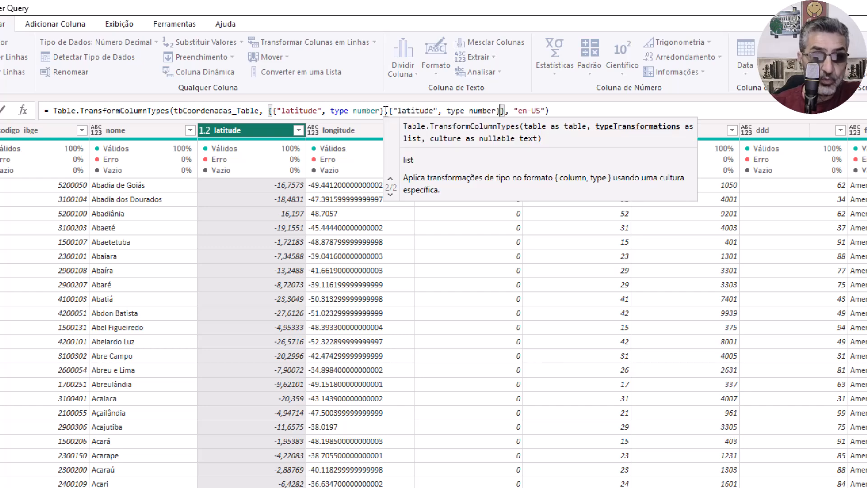
type(",")
key("ctrl+v")
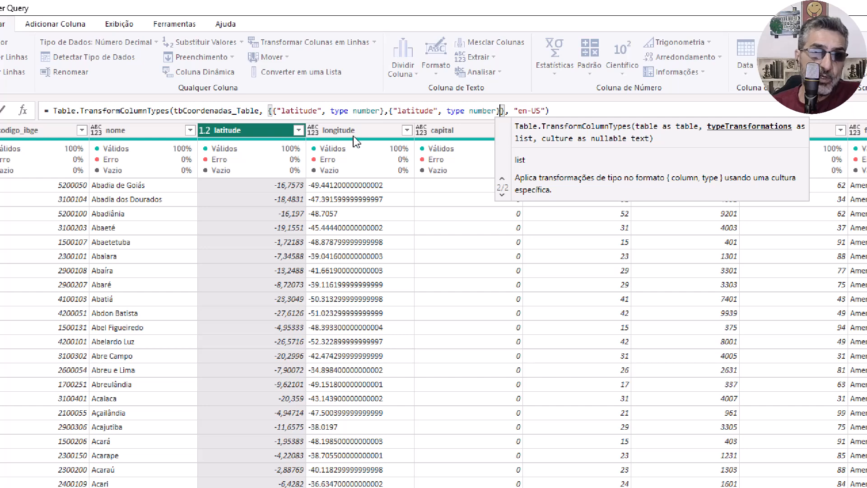
double_click(413, 111)
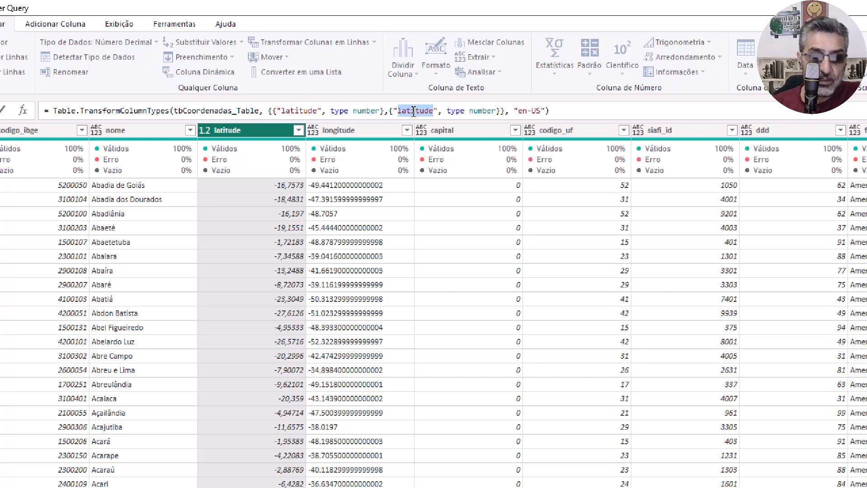
type("longitude")
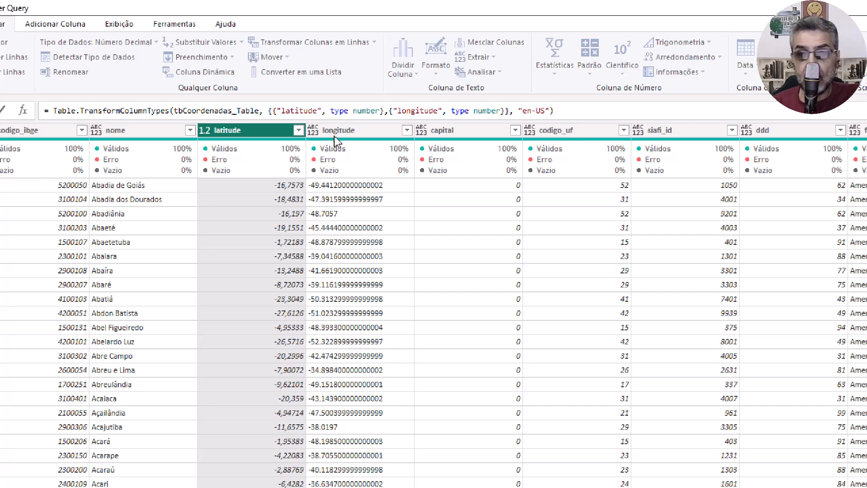
key("Return")
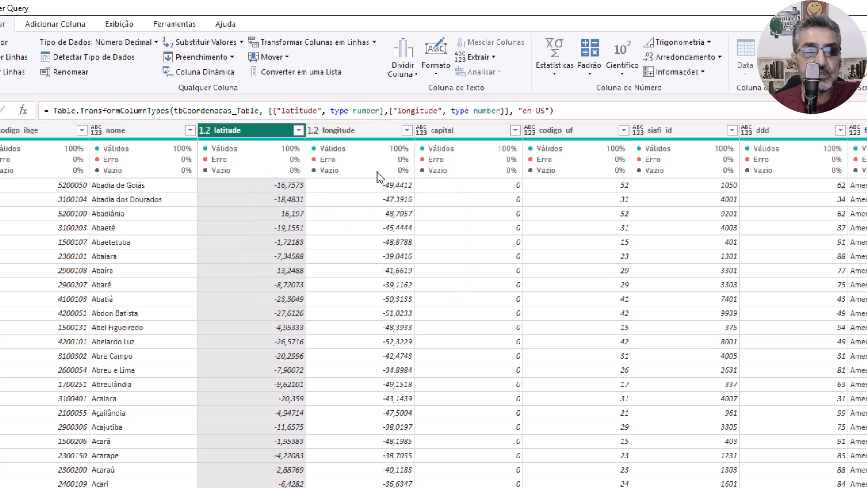
Compare the city column in the dLojas query with the name and coordinate columns in tbCoordenadas.
mouse_move(377, 173)
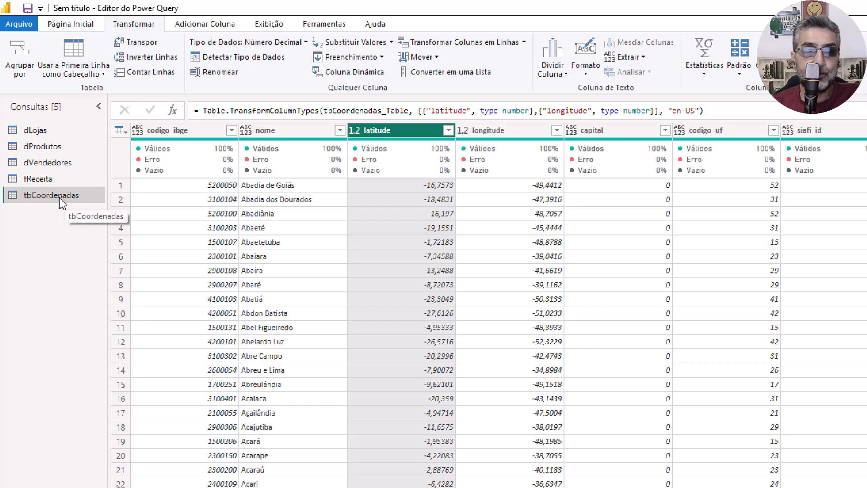
left_click(32, 131)
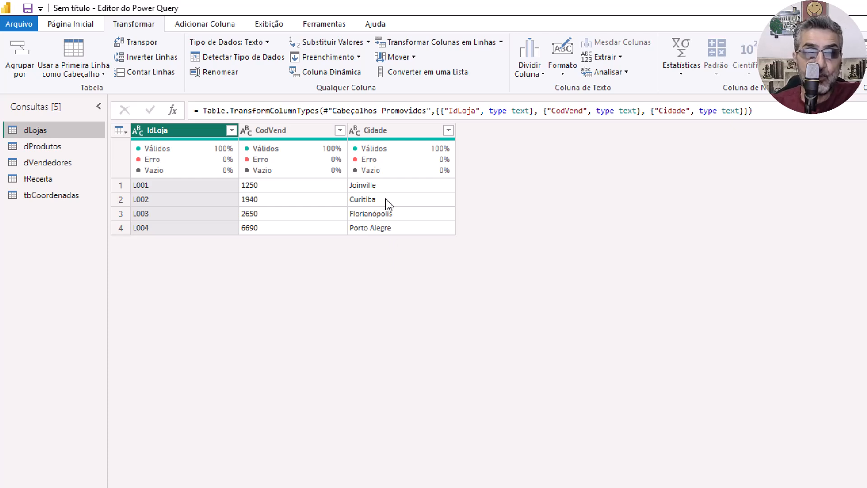
left_click(47, 199)
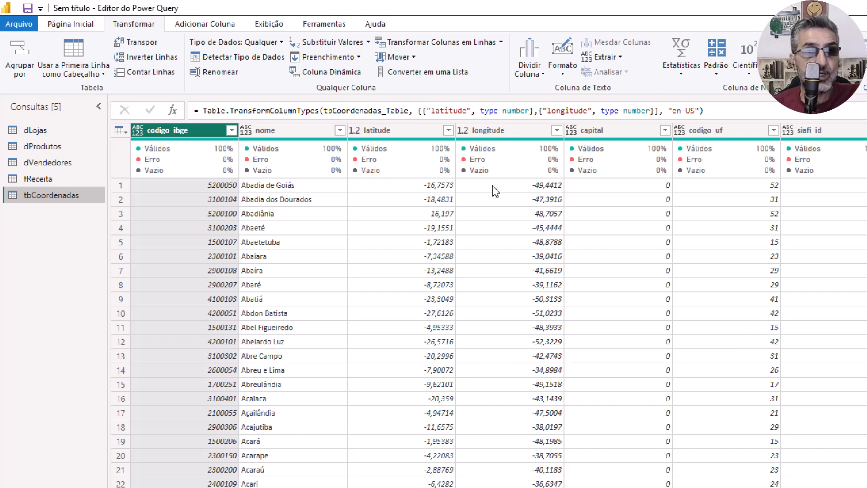
Merge tbCoordenadas into the dLojas query, matching Cidade to nome with a left outer join.
left_click(30, 133)
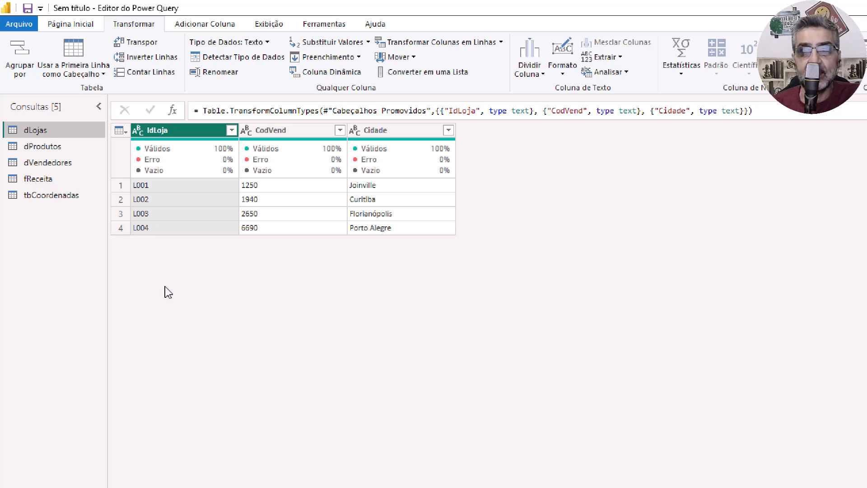
left_click(70, 25)
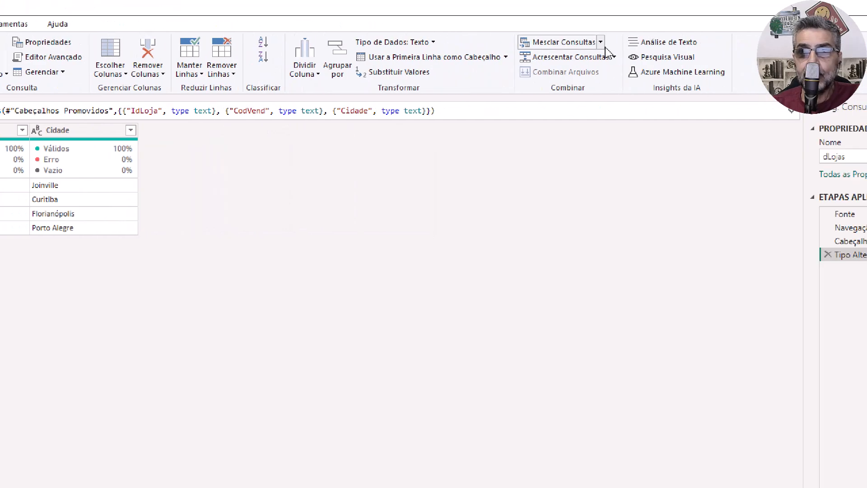
left_click(597, 41)
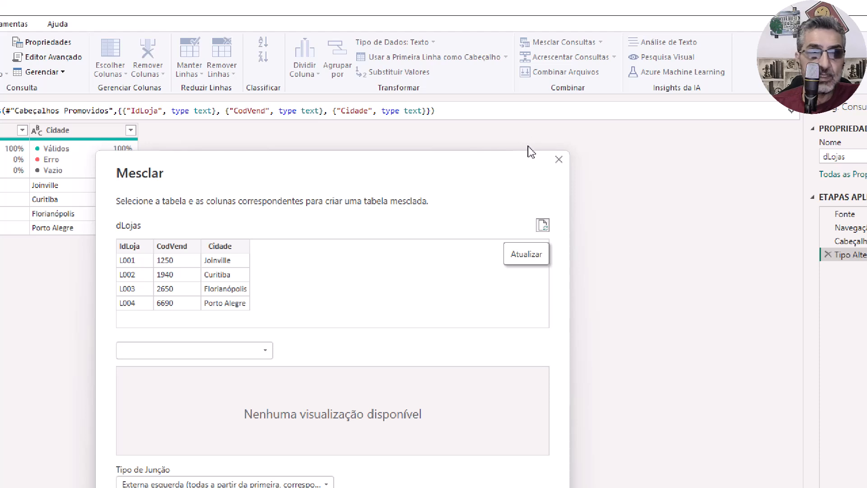
left_click(559, 160)
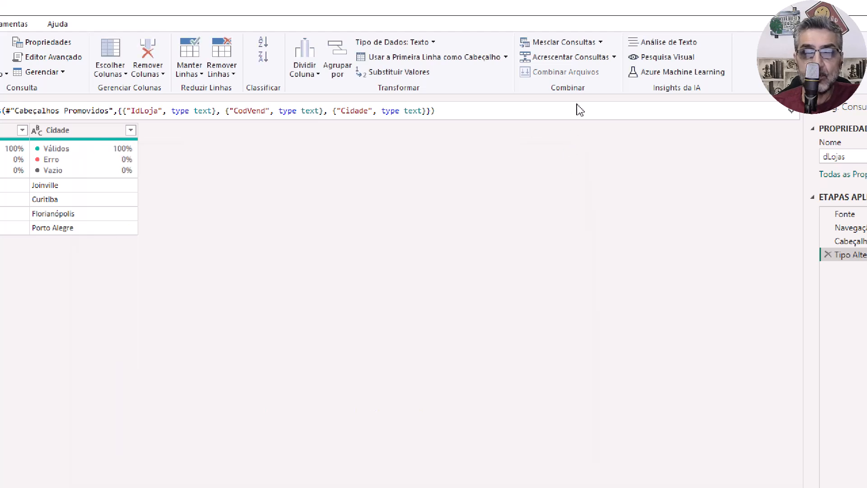
left_click(600, 42)
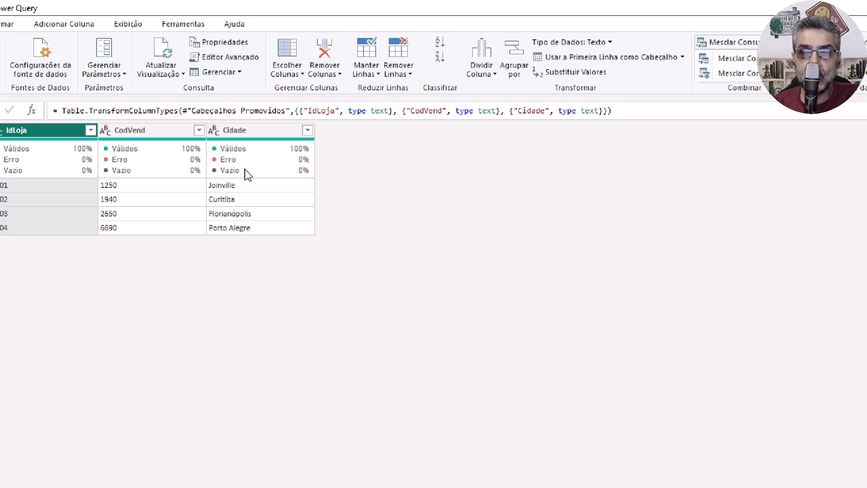
left_click(748, 72)
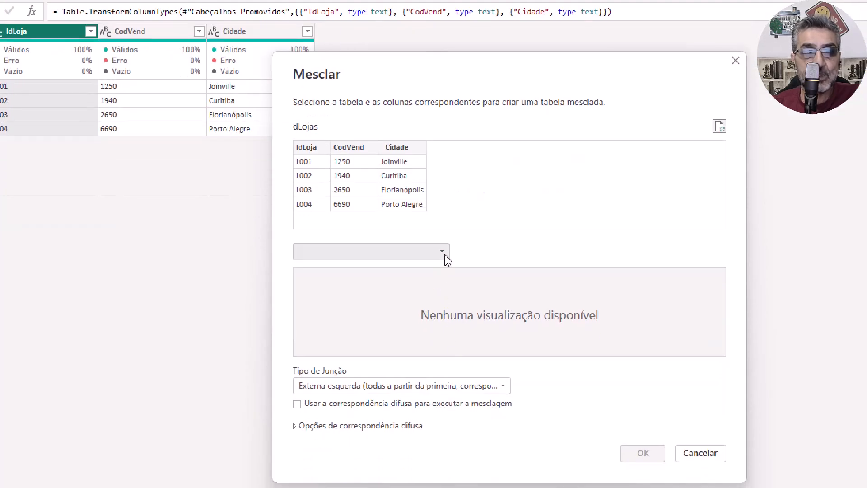
left_click(445, 256)
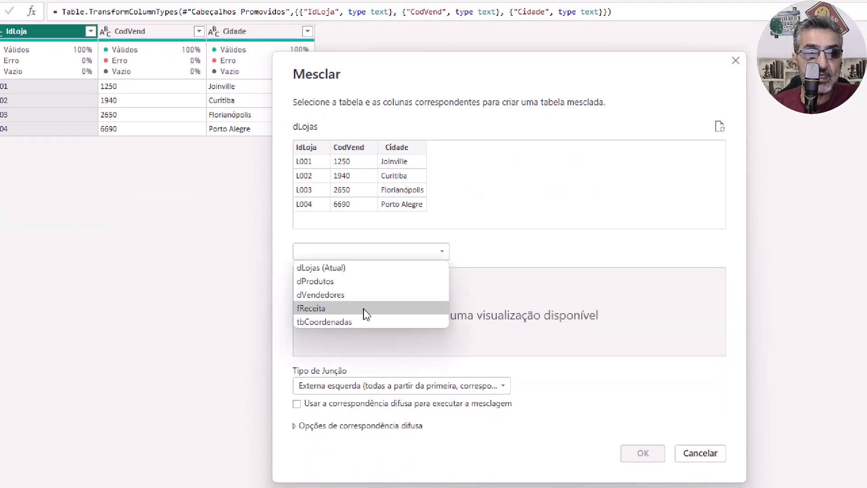
left_click(345, 319)
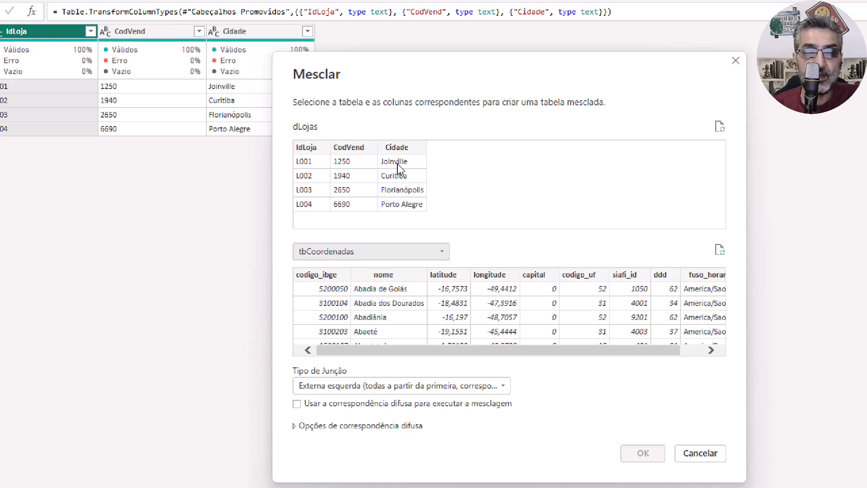
left_click(400, 148)
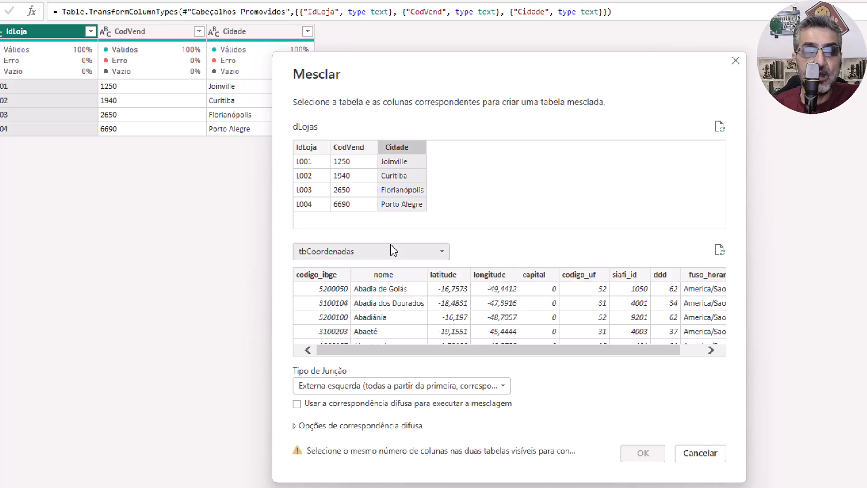
left_click(387, 276)
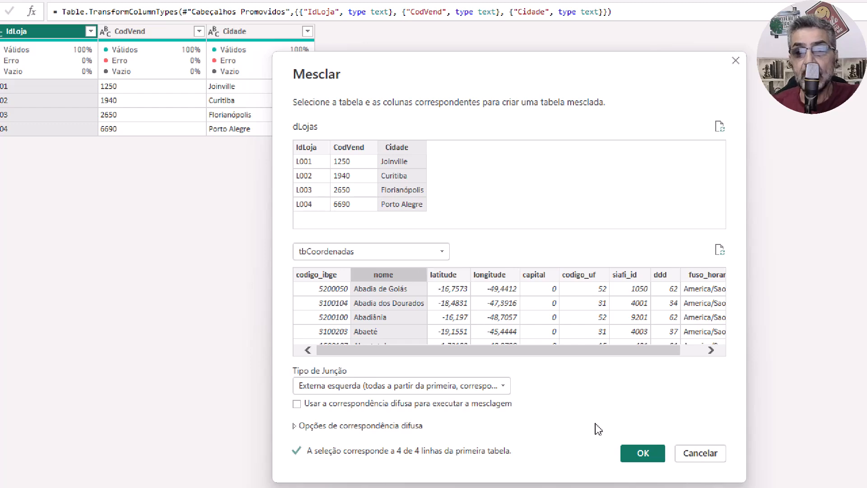
left_click(641, 431)
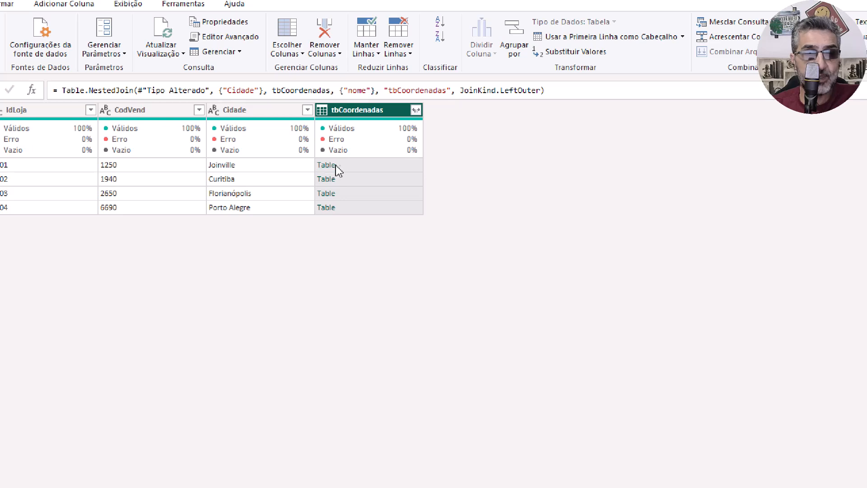
Expand the merged tbCoordenadas column to only latitude and longitude, without the original column name as prefix.
left_click(392, 170)
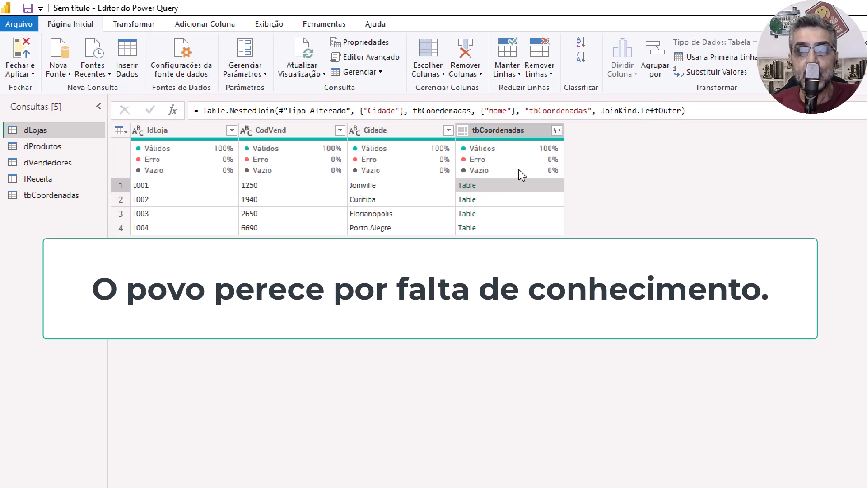
left_click(557, 131)
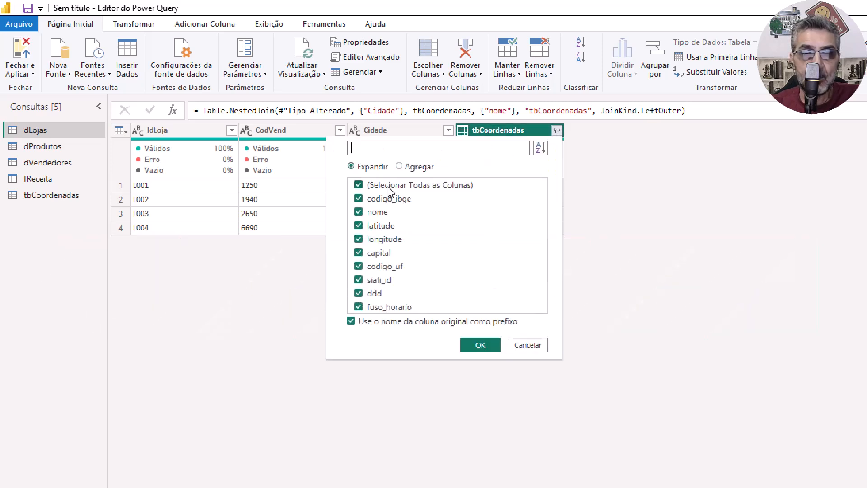
left_click(359, 186)
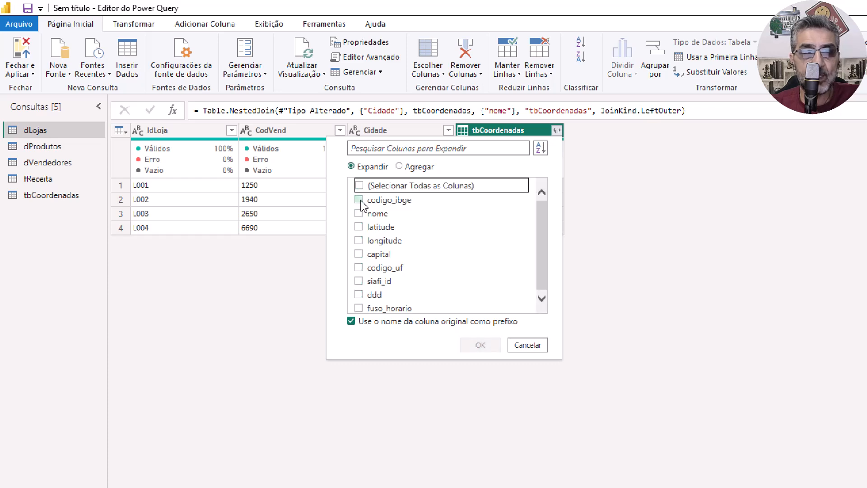
left_click(359, 226)
left_click(359, 242)
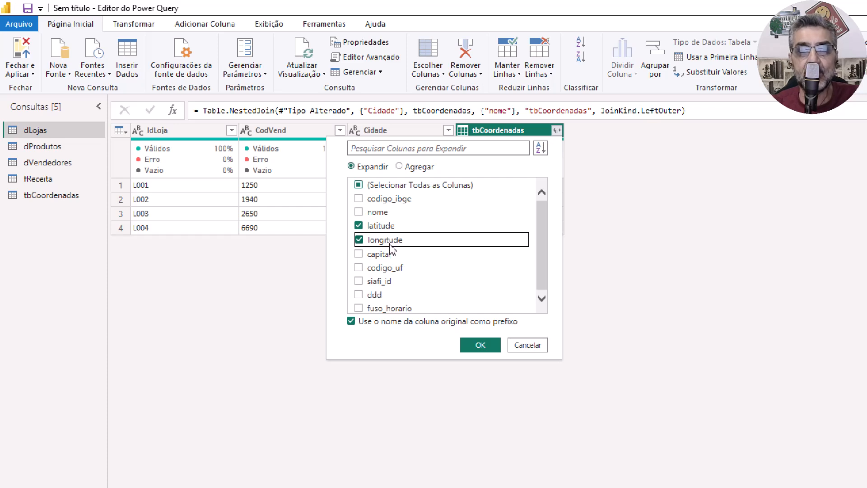
left_click(352, 322)
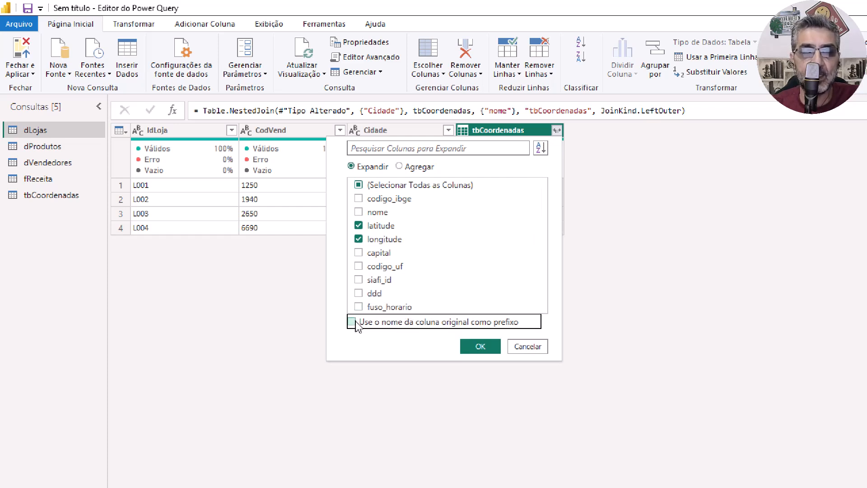
left_click(478, 346)
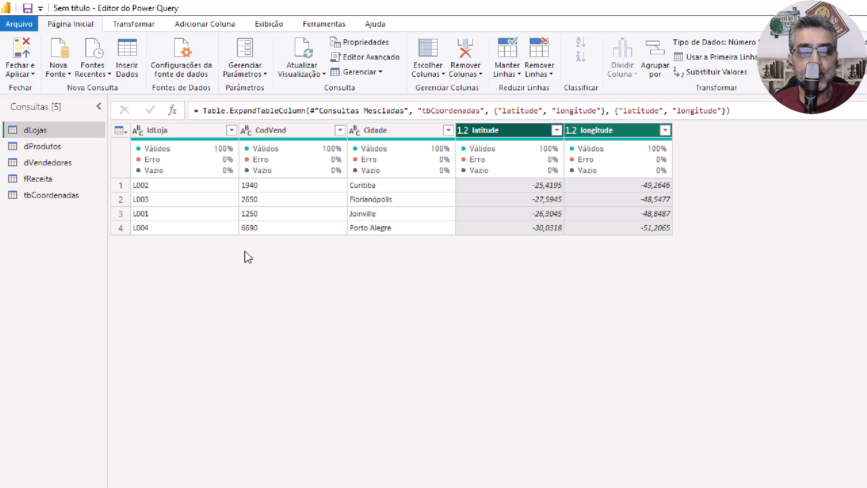
Close the query editor and apply the changes to the model, and dismiss the confidentiality notice in the report.
left_click(27, 75)
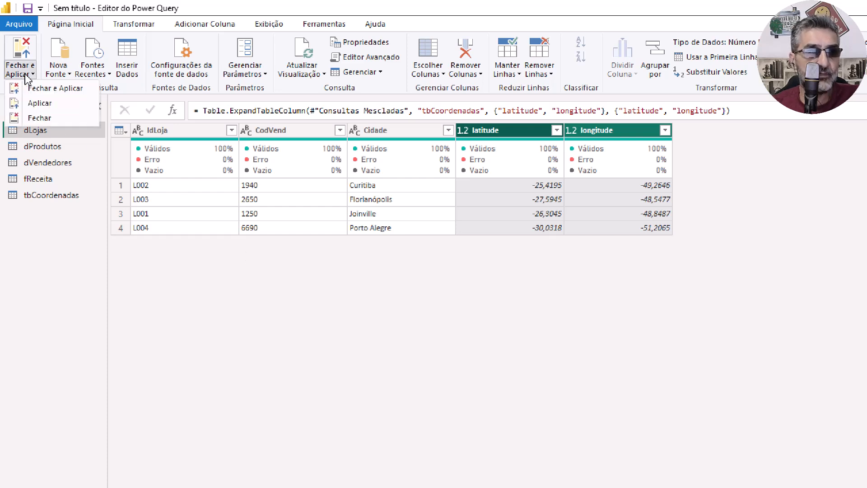
left_click(37, 90)
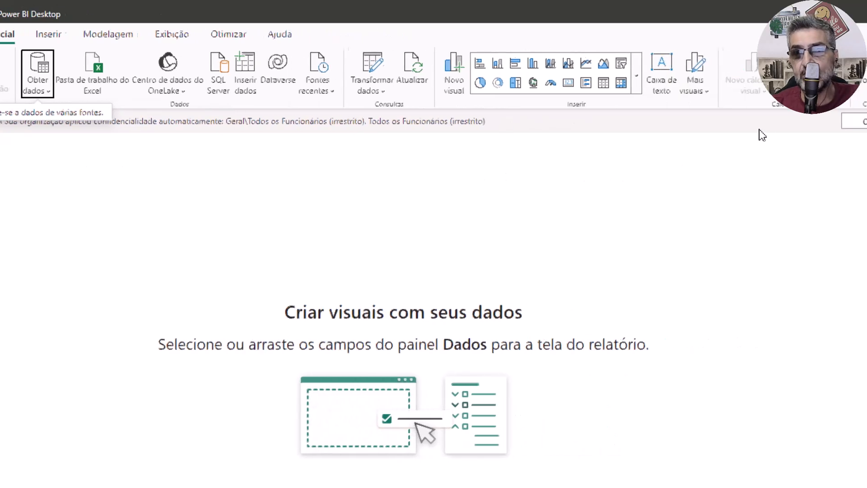
left_click(760, 123)
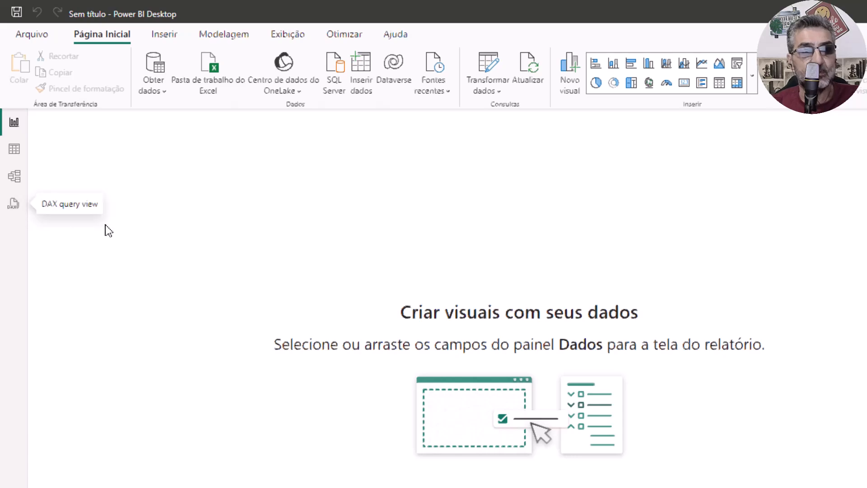
Examine the loaded dLojas and tbCoordenadas tables in the table view.
left_click(17, 151)
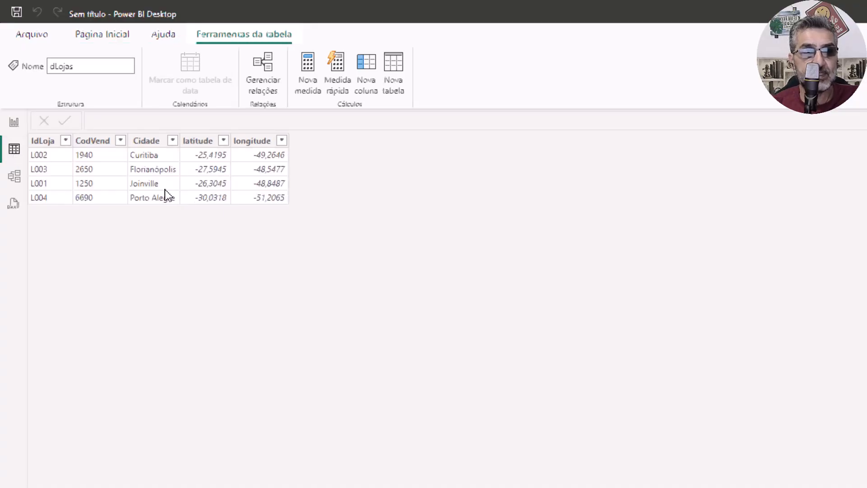
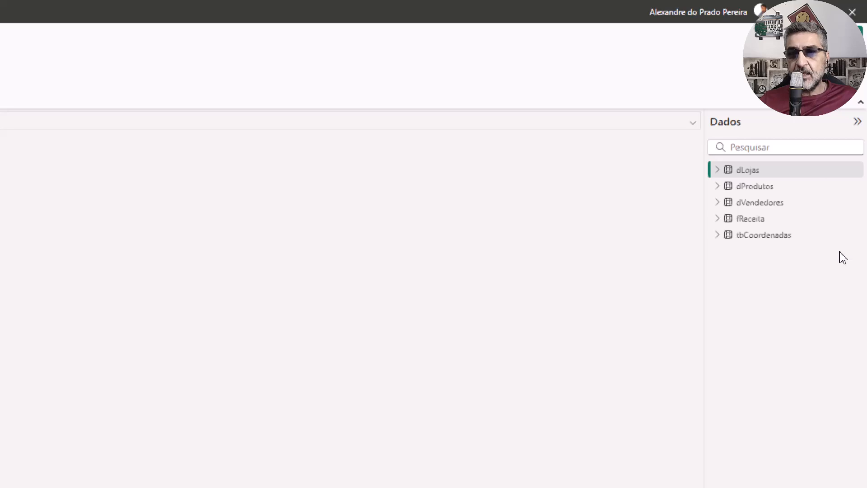
left_click(760, 242)
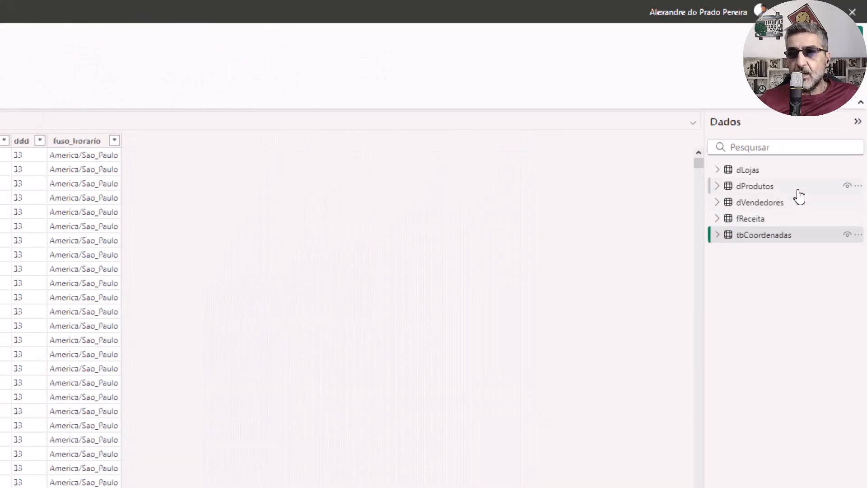
Return to the query editor and disable loading of the tbCoordenadas query, accepting the possible data loss.
left_click(769, 174)
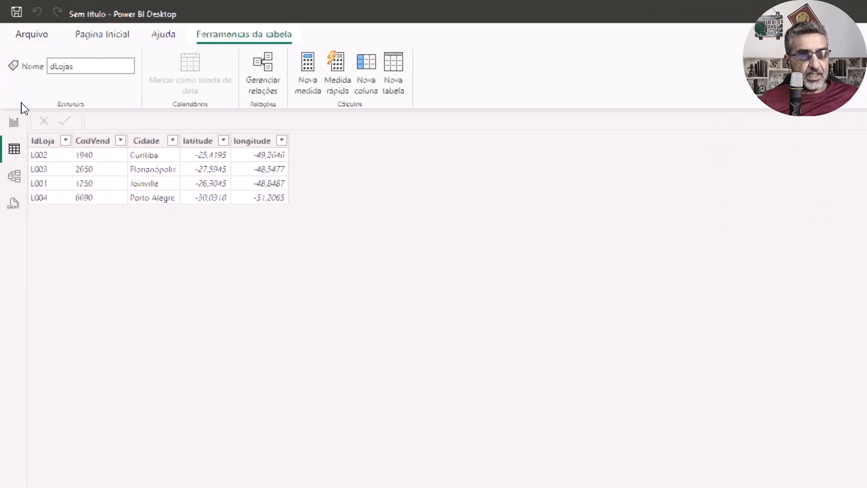
left_click(14, 122)
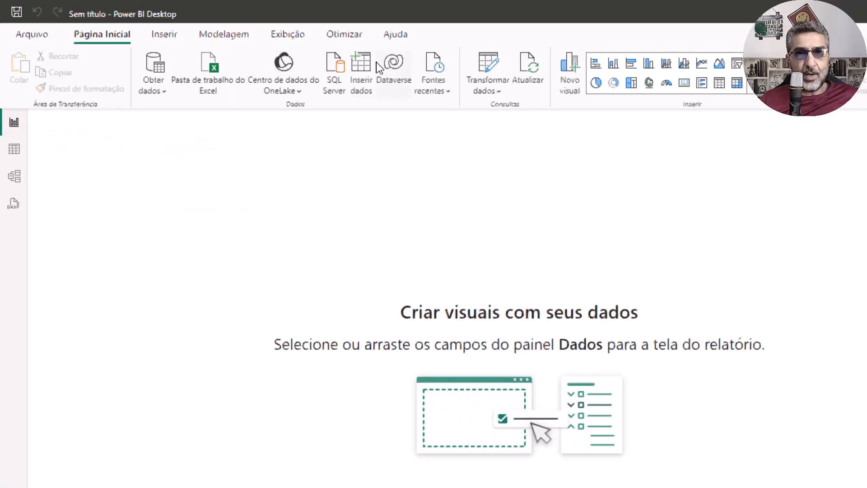
left_click(491, 71)
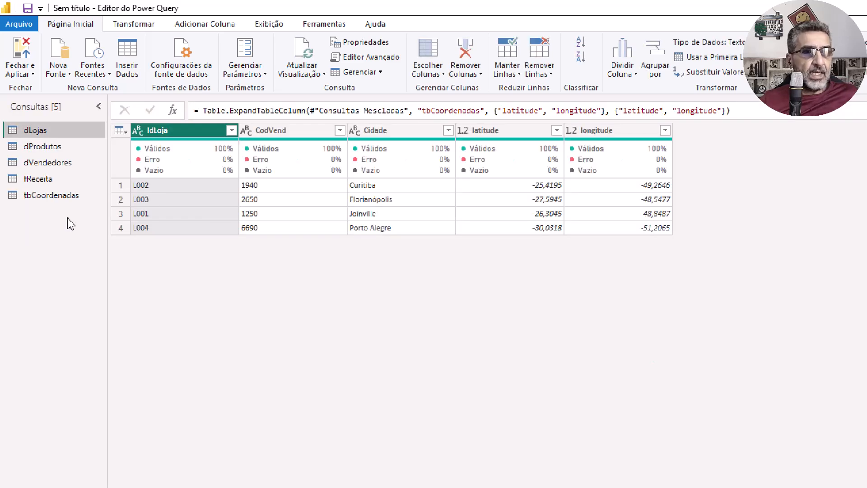
right_click(46, 198)
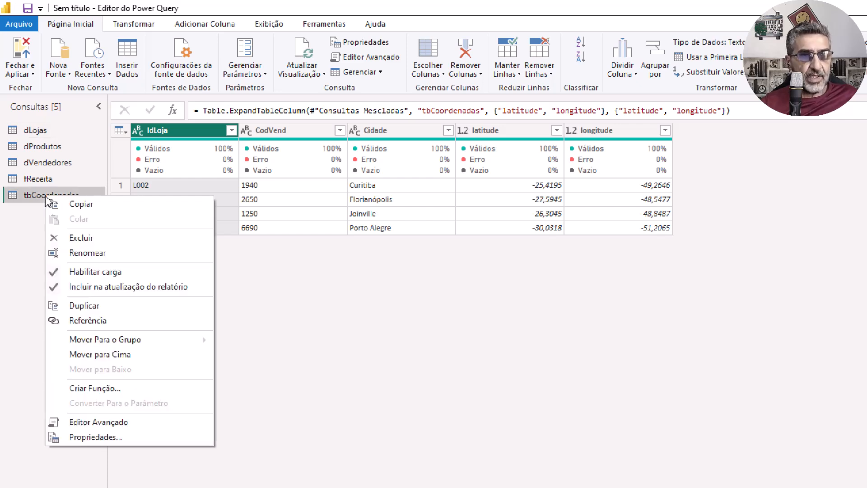
left_click(75, 273)
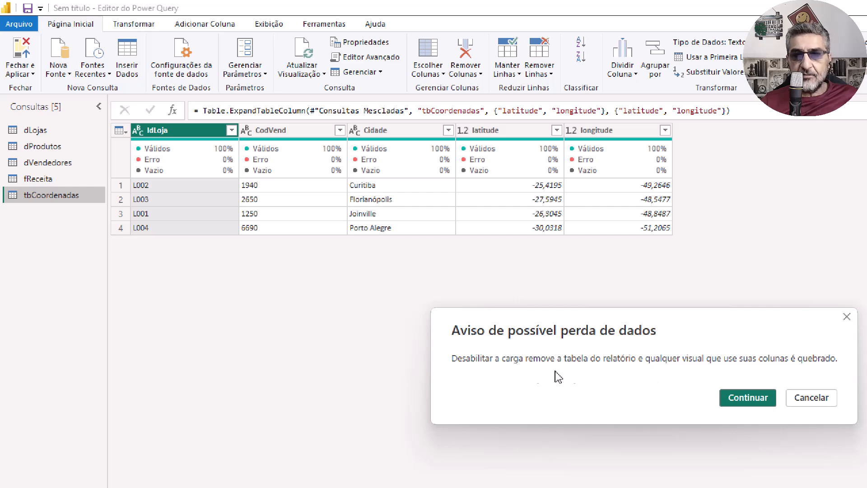
left_click(734, 401)
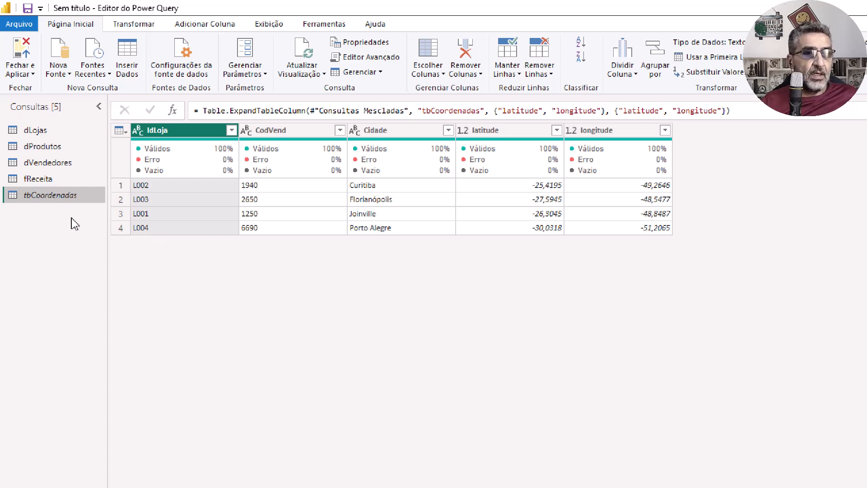
right_click(40, 198)
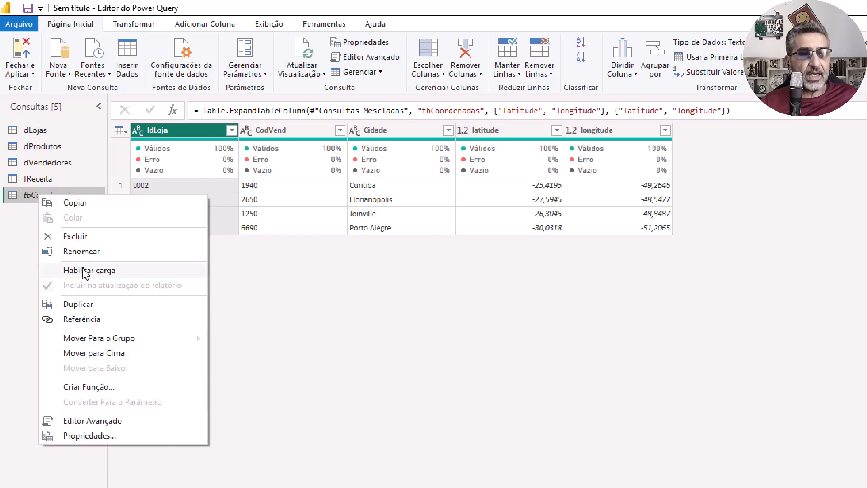
left_click(20, 223)
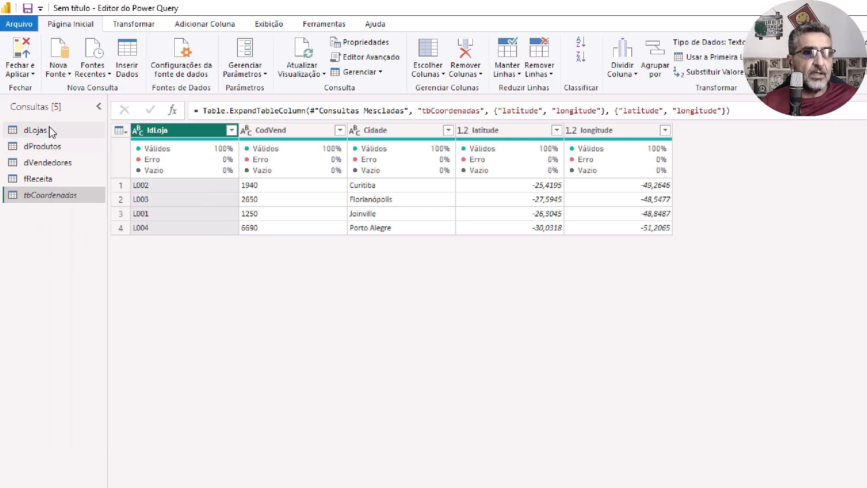
Close the query editor with the changes applied and check the remaining tables in the table view.
left_click(22, 73)
left_click(35, 89)
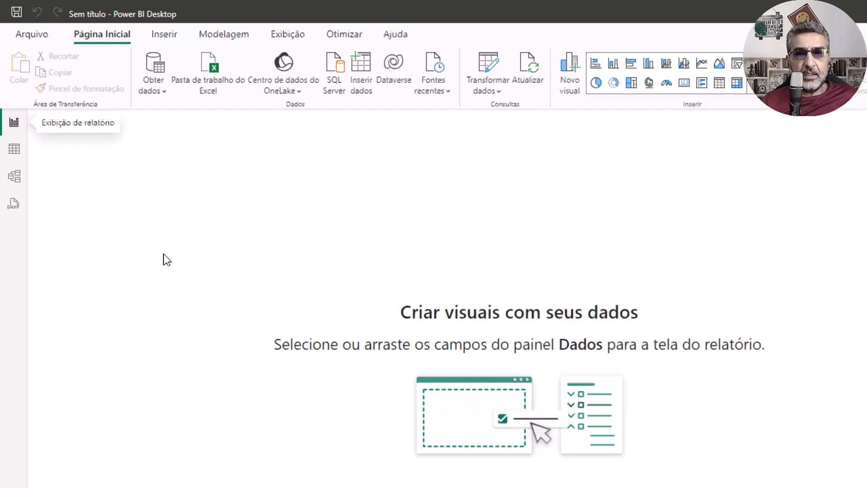
left_click(14, 149)
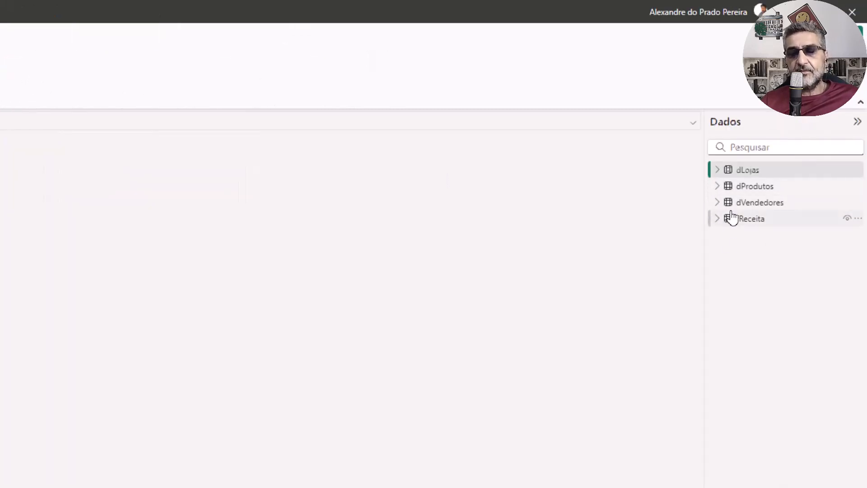
mouse_move(732, 218)
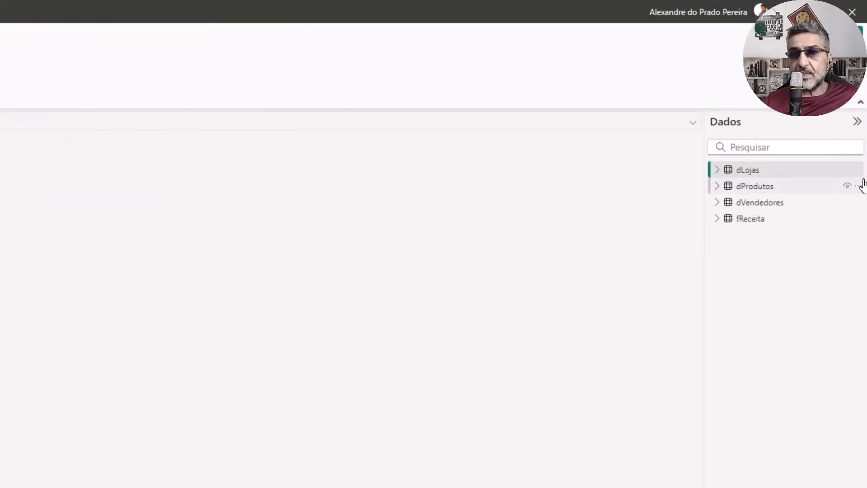
Set the data category of the Cidade column in dLojas to Cidade.
left_click(764, 178)
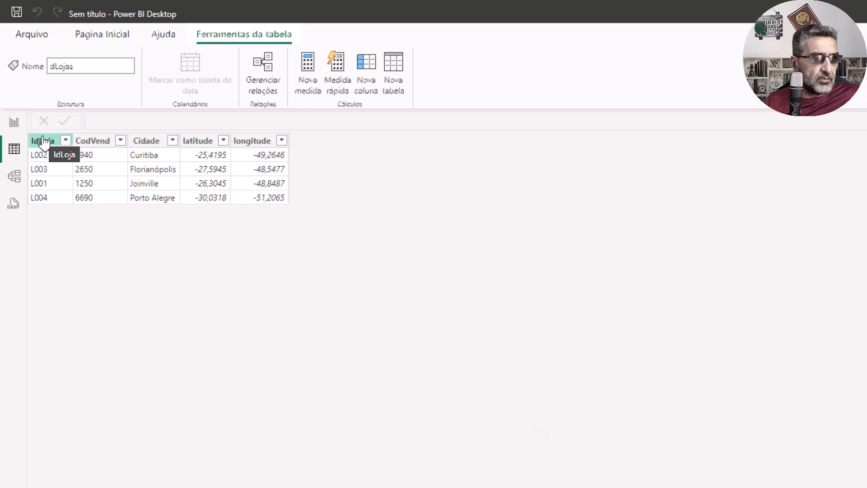
left_click(140, 142)
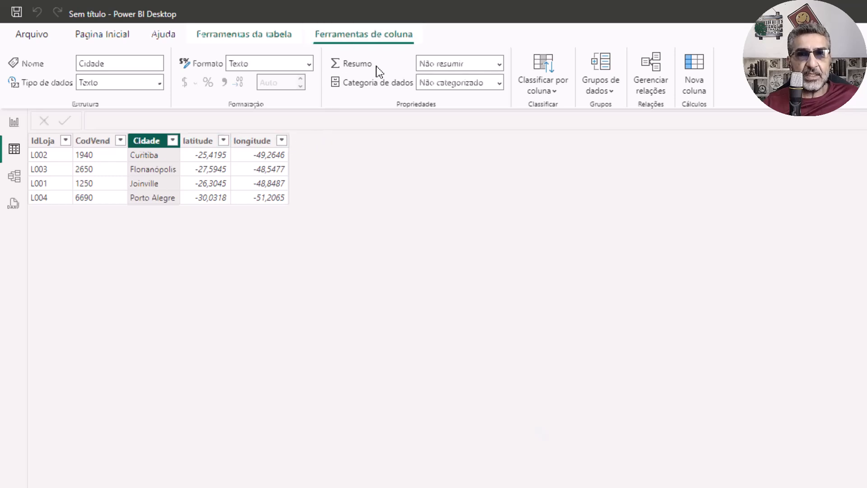
left_click(496, 84)
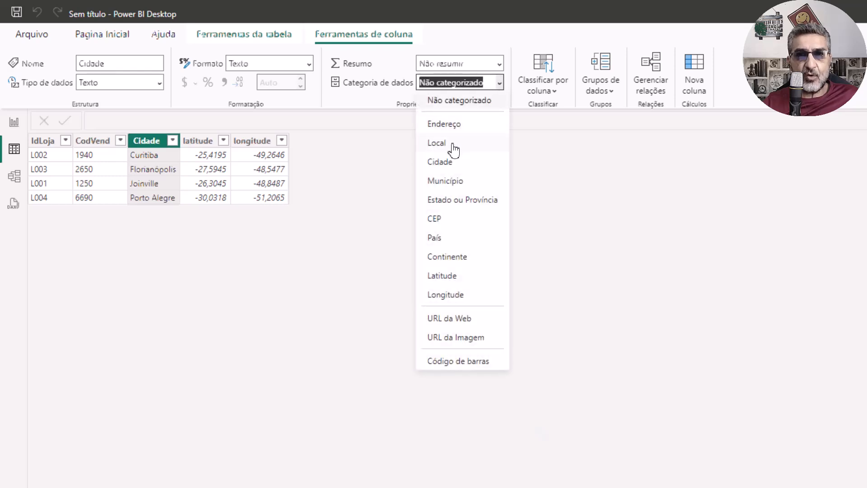
left_click(442, 162)
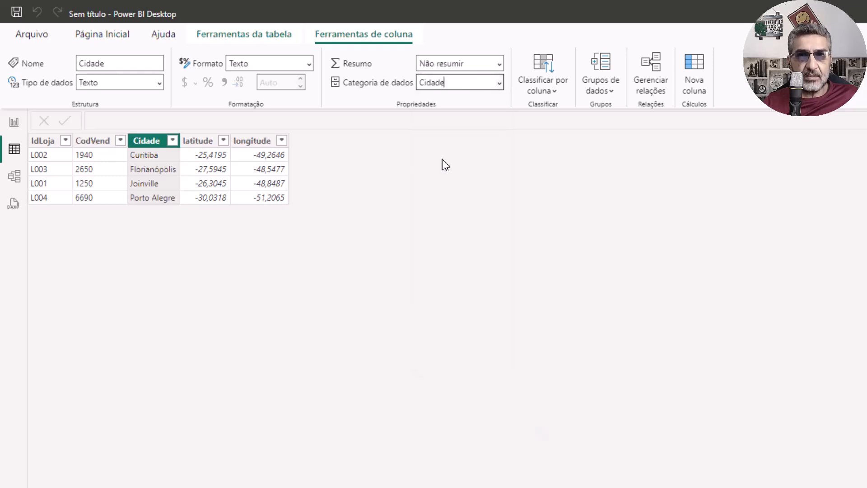
Categorize the latitude column of dLojas as Latitude and the longitude column as Longitude, and collapse the table's field list.
left_click(204, 142)
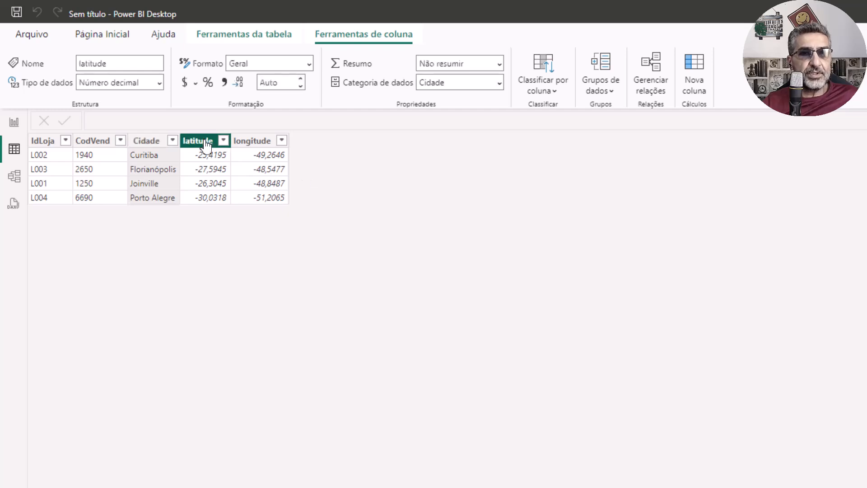
left_click(502, 88)
left_click(451, 125)
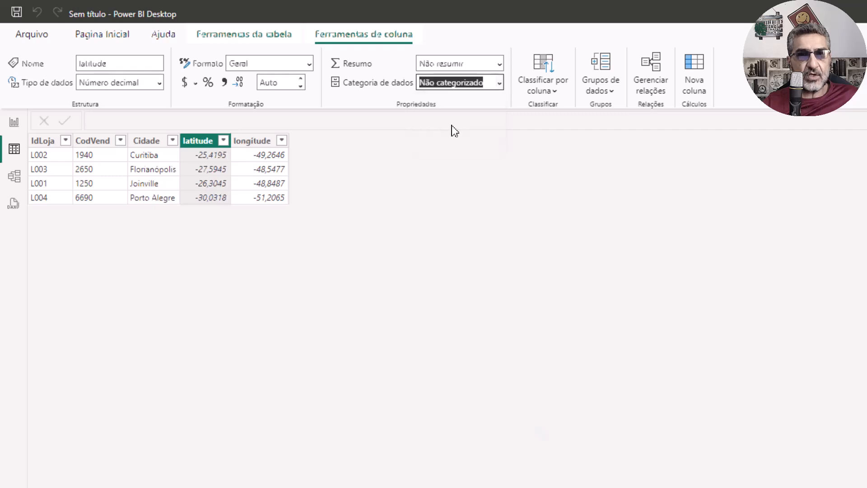
left_click(256, 144)
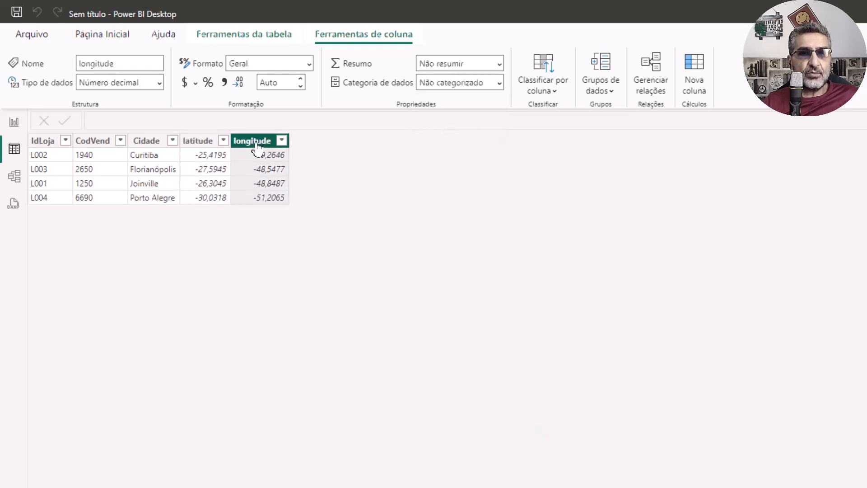
left_click(501, 87)
left_click(448, 144)
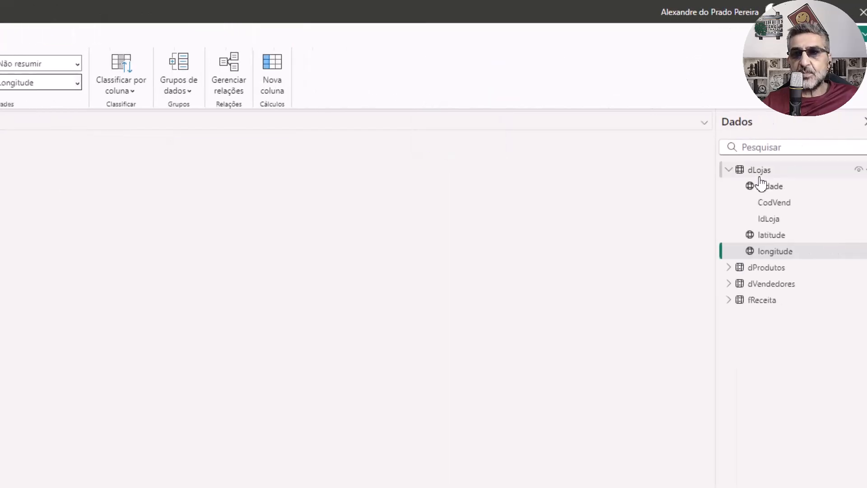
left_click(746, 173)
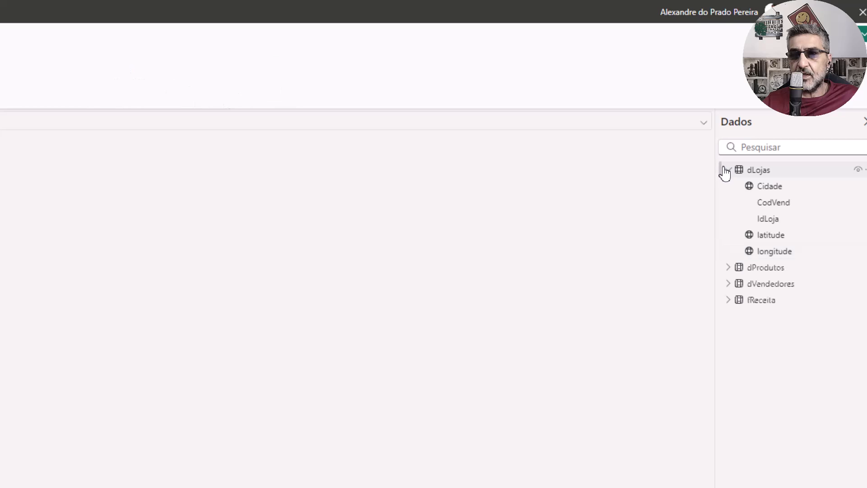
left_click(726, 170)
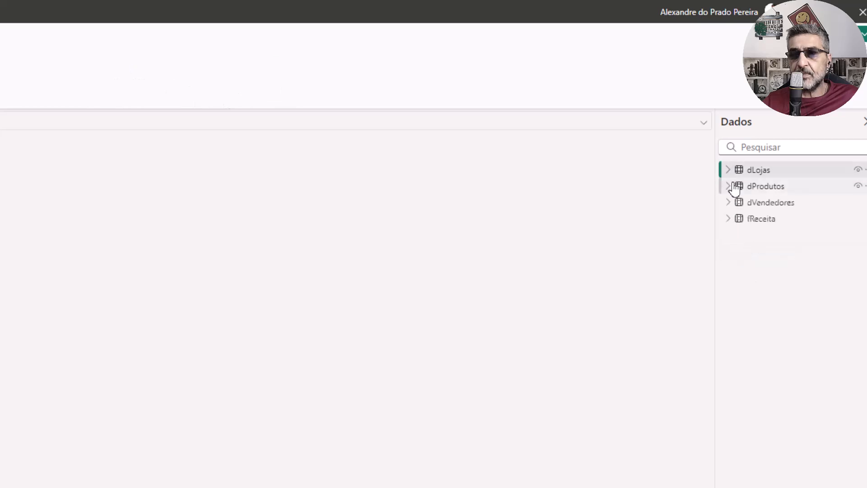
Set the CustoUnitario column of dProdutos to show 2 decimal places.
left_click(760, 190)
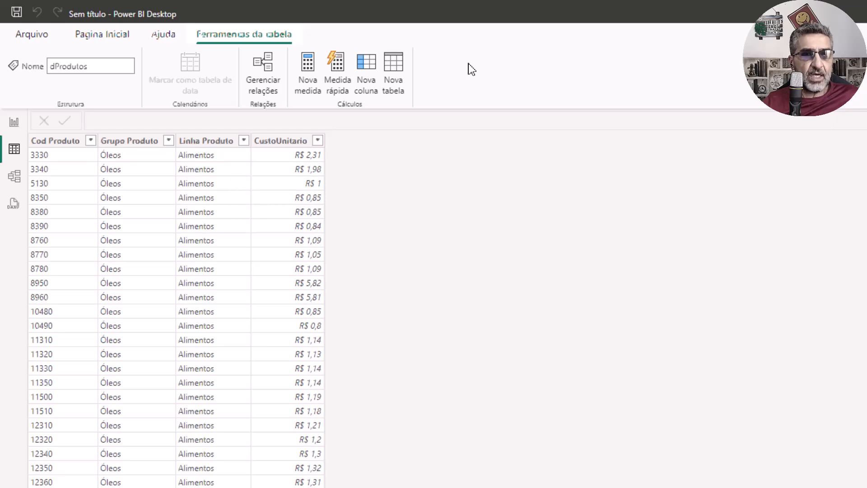
left_click(292, 143)
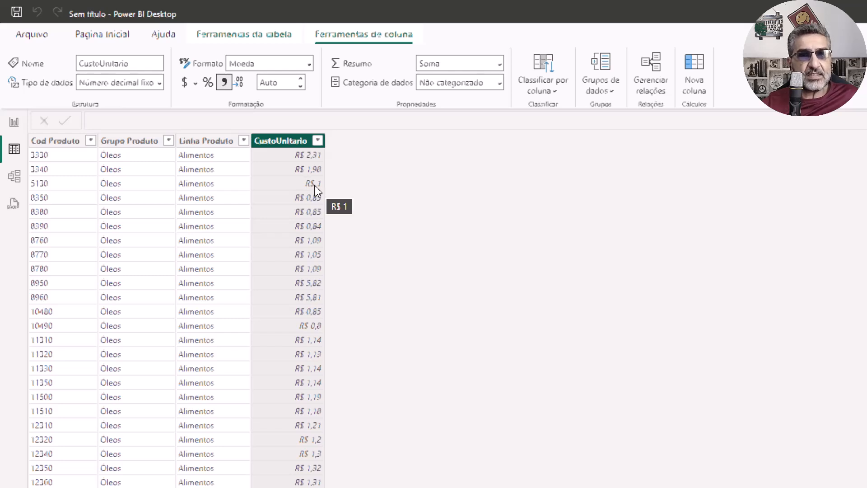
left_click(276, 83)
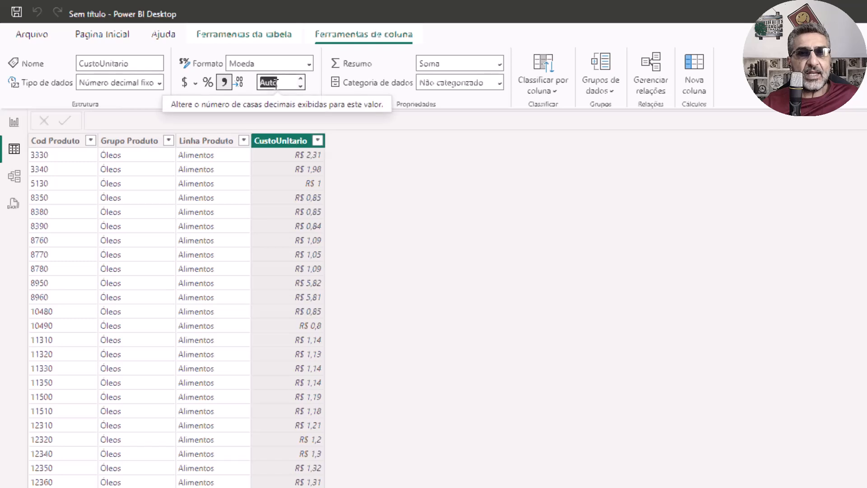
type("2")
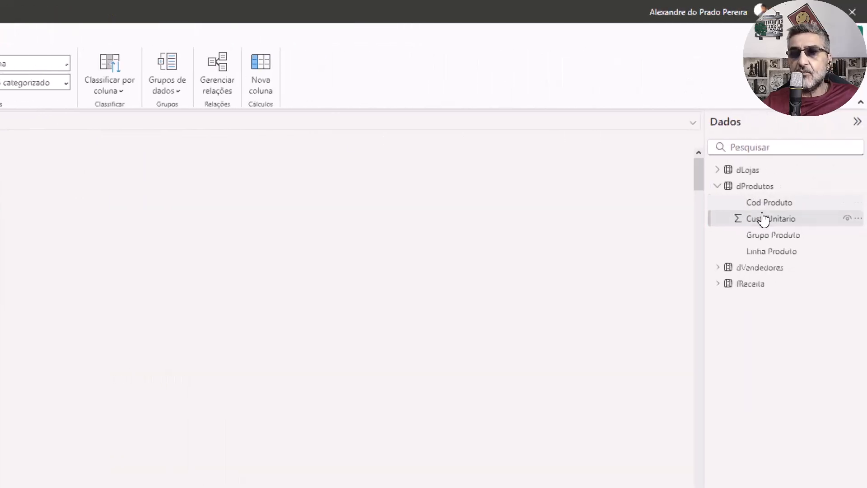
Format the Data column of the fReceita table as a short date in dd/mm/yyyy style.
left_click(744, 270)
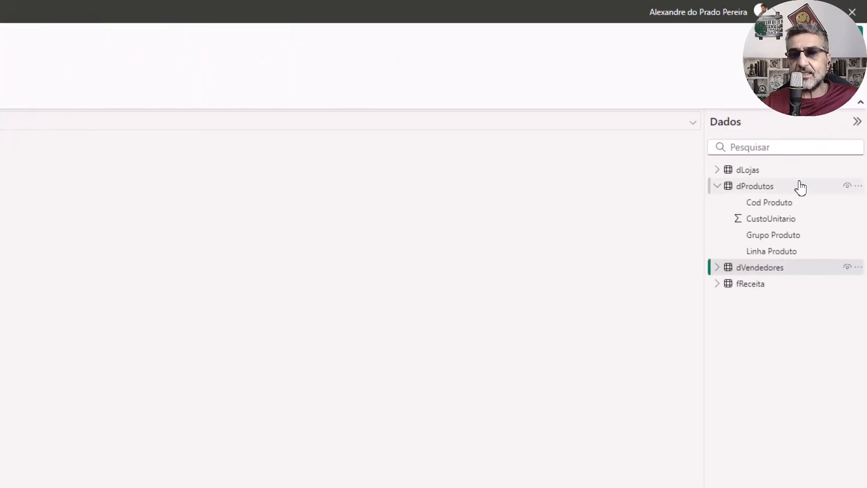
left_click(750, 284)
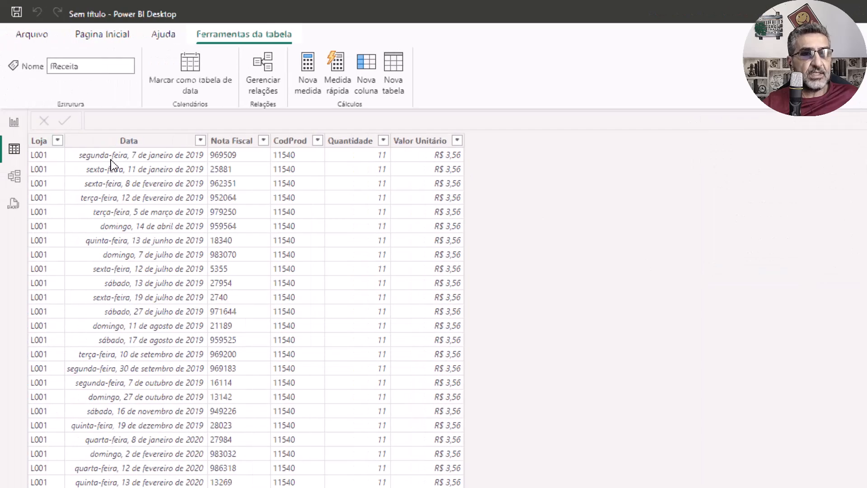
left_click(121, 144)
left_click(123, 144)
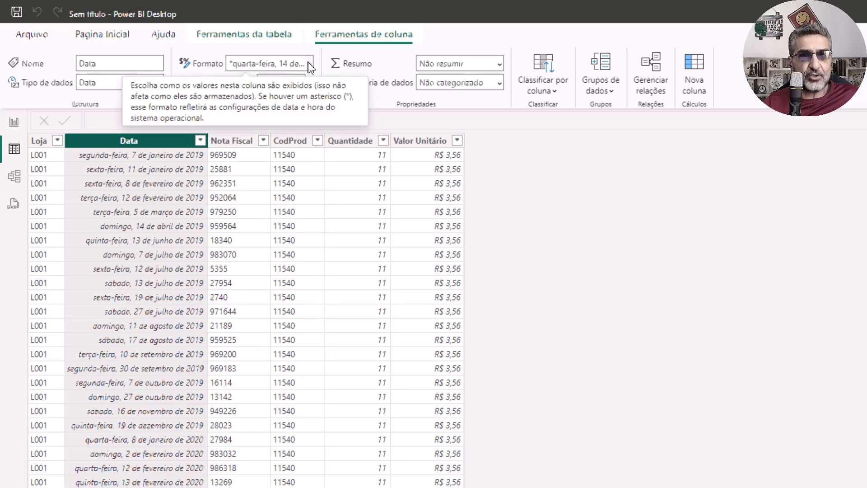
left_click(294, 65)
left_click(285, 103)
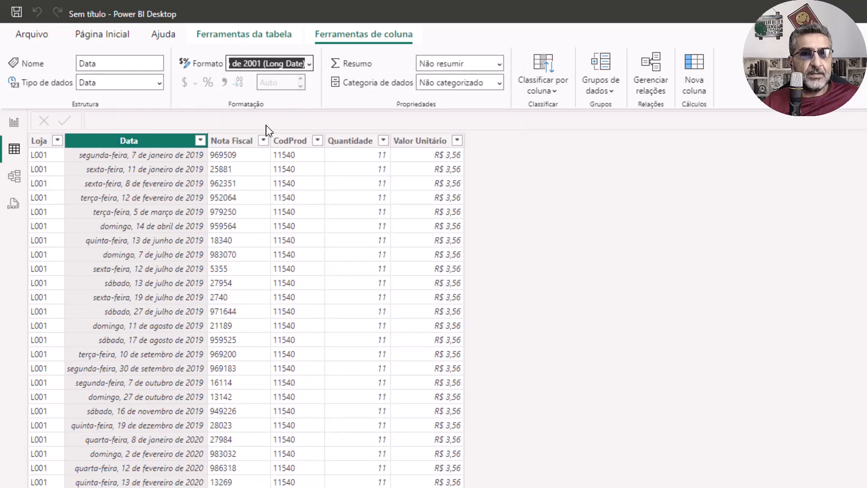
left_click(206, 143)
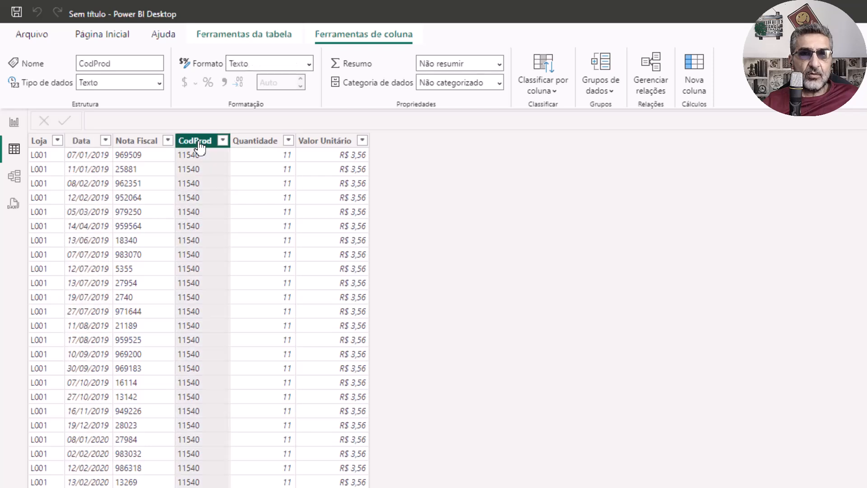
Set the Valor Unitário column of fReceita to show 2 decimal places, and open the model view.
left_click(250, 143)
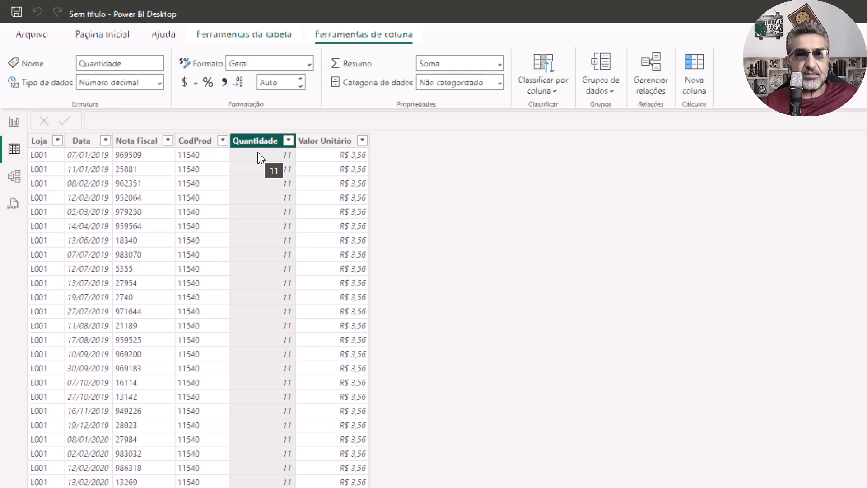
left_click(318, 143)
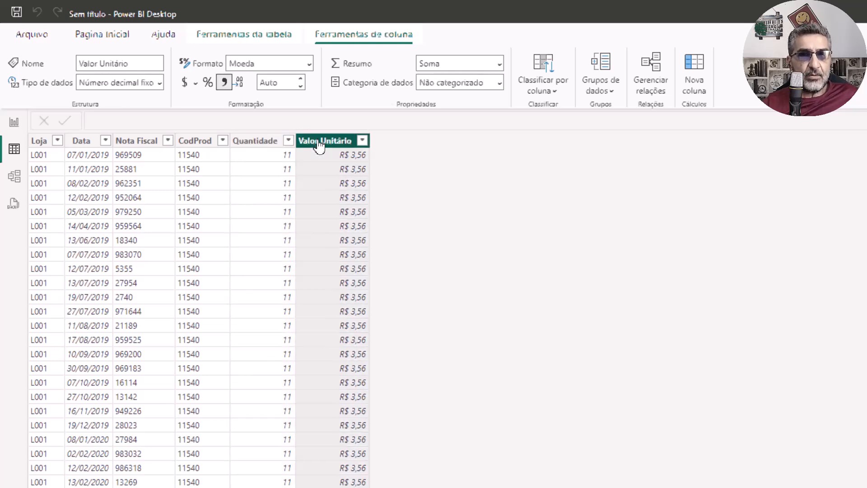
left_click(271, 84)
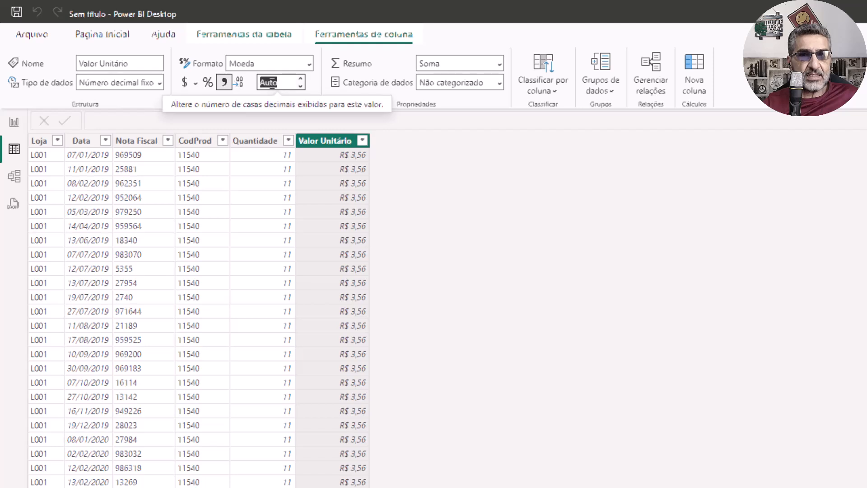
type("2")
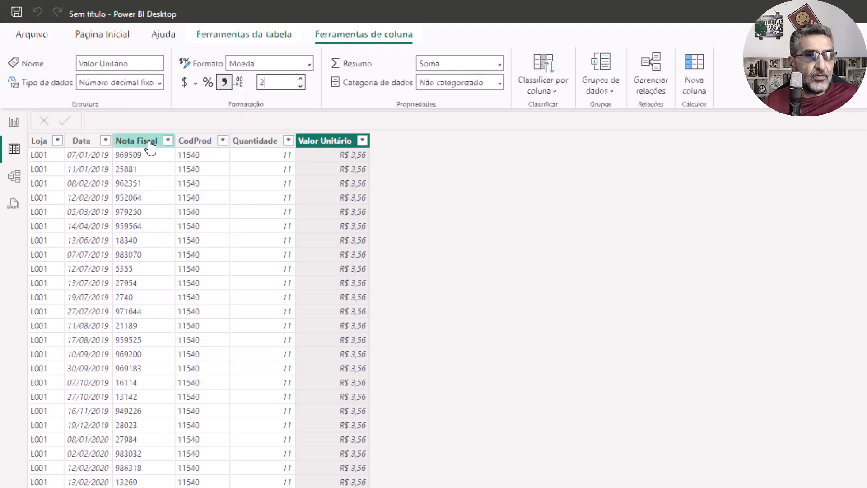
left_click(14, 177)
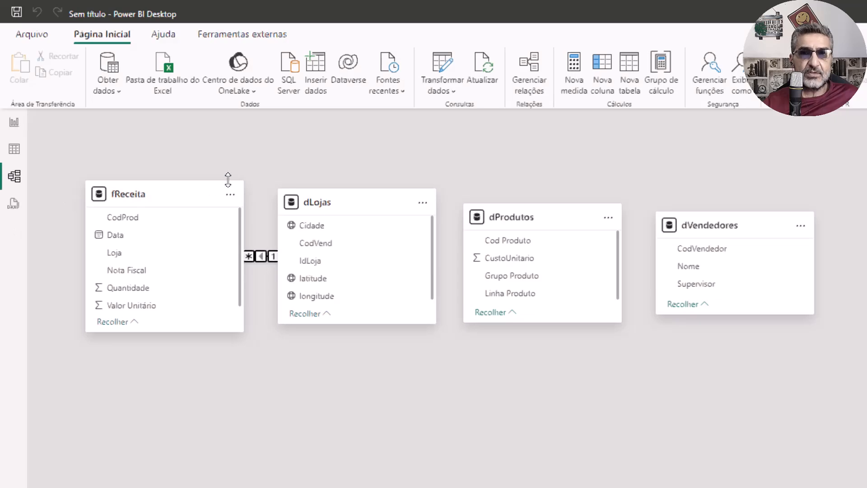
Arrange the model diagram with fReceita in the centre, dLojas and dVendedores above it, and dProdutos below.
mouse_move(345, 209)
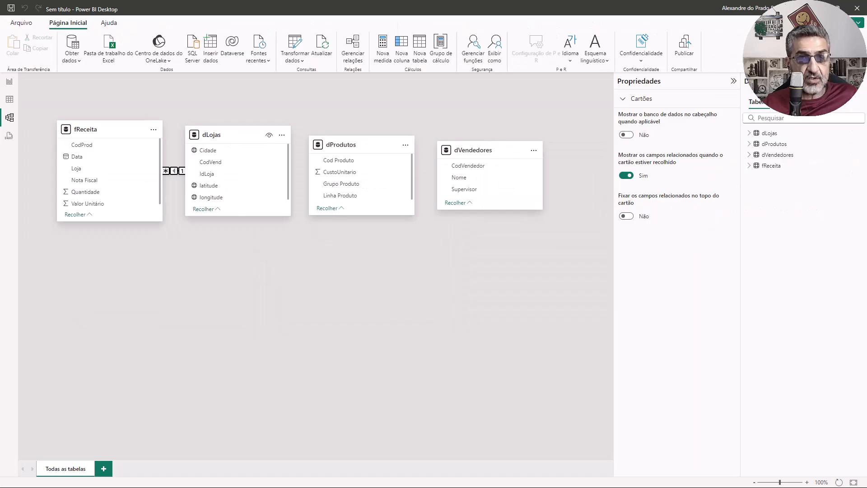
mouse_move(375, 203)
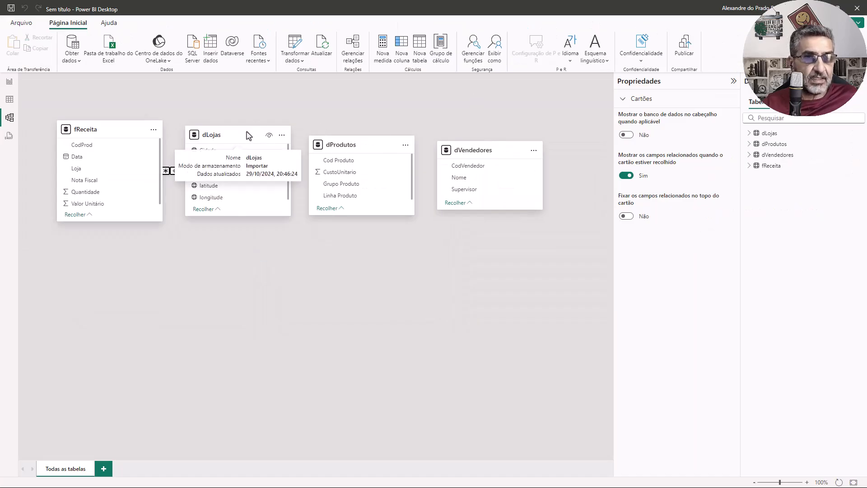
mouse_move(125, 136)
left_click_drag(199, 189, 251, 241)
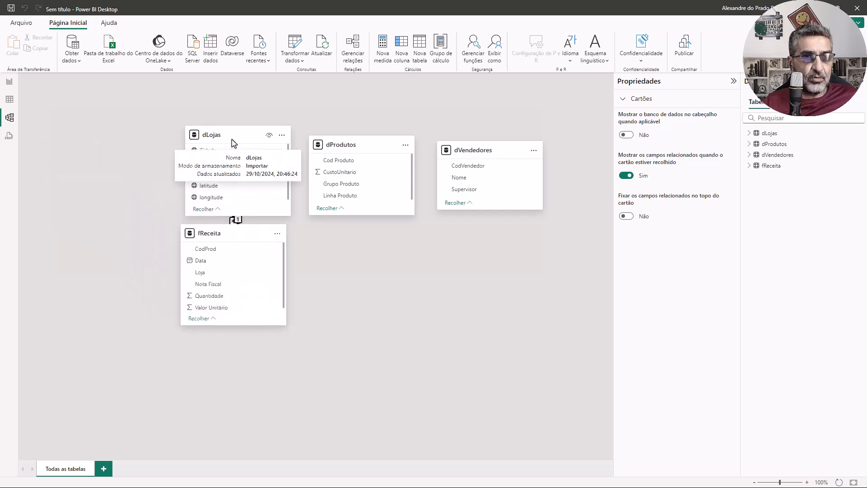
left_click_drag(235, 135, 102, 129)
left_click_drag(346, 157, 91, 351)
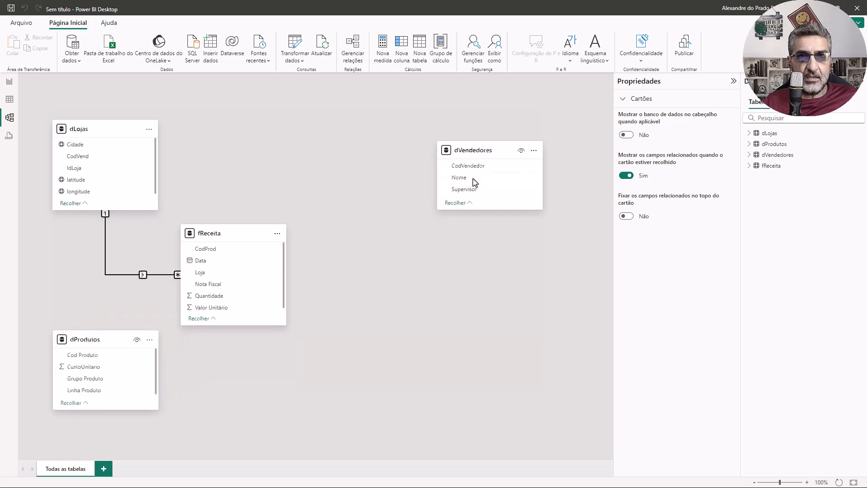
left_click_drag(479, 156, 228, 130)
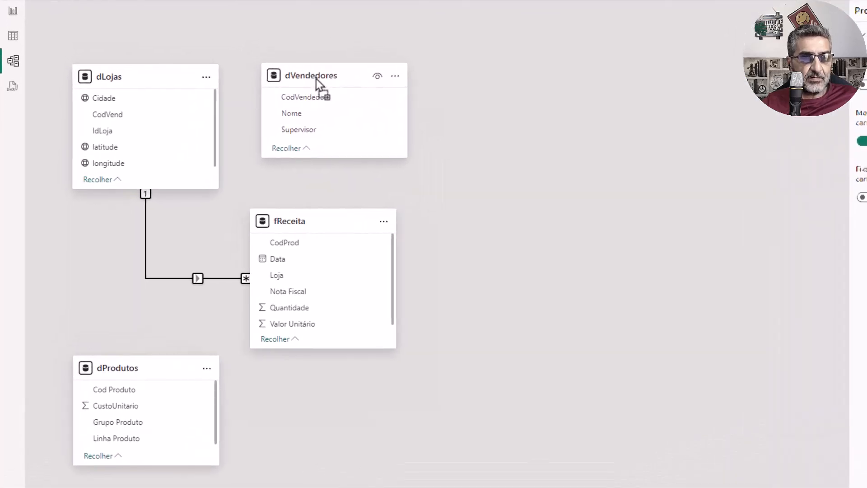
left_click_drag(316, 79, 315, 80)
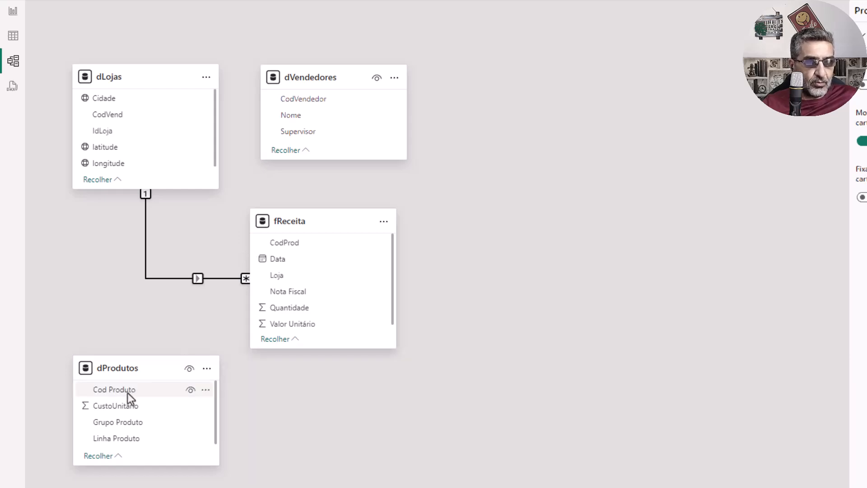
Create a one-to-many relationship from Cod Produto in dProdutos to CodProd in fReceita.
left_click_drag(127, 391, 264, 248)
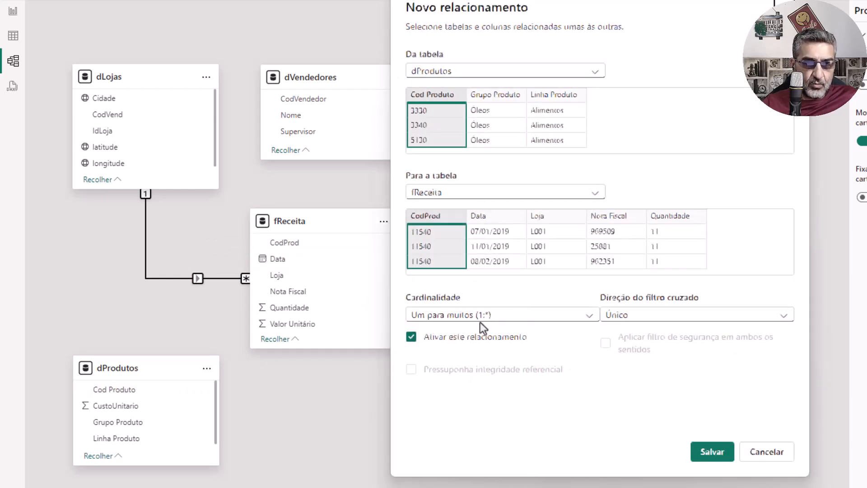
left_click(701, 451)
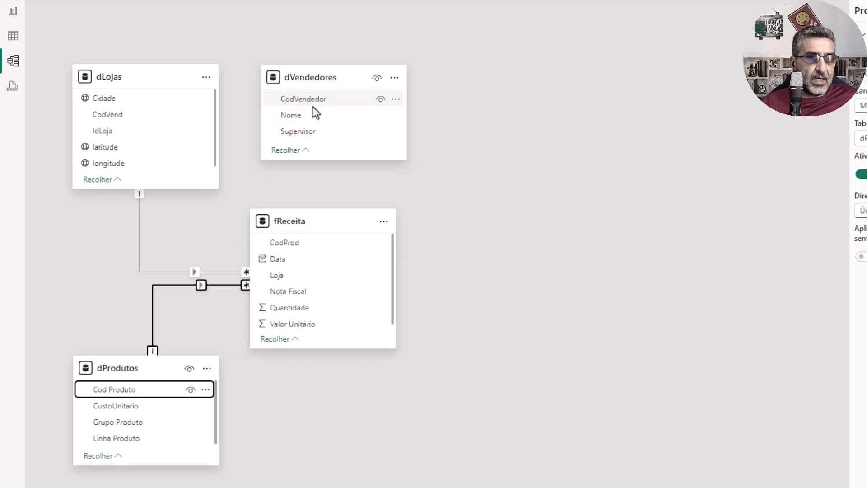
Relate CodVendedor in dVendedores to CodVend in dLojas with one-to-many (1:*) cardinality and a single (Único) cross-filter direction.
left_click_drag(313, 102, 169, 116)
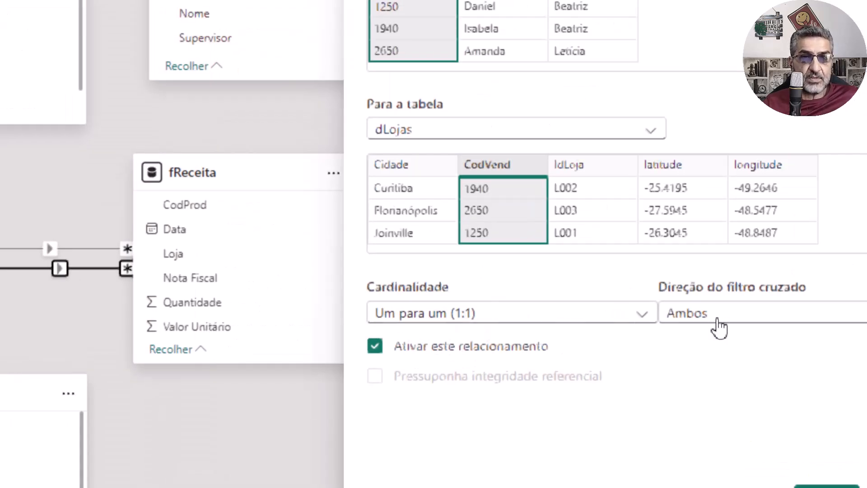
left_click(643, 320)
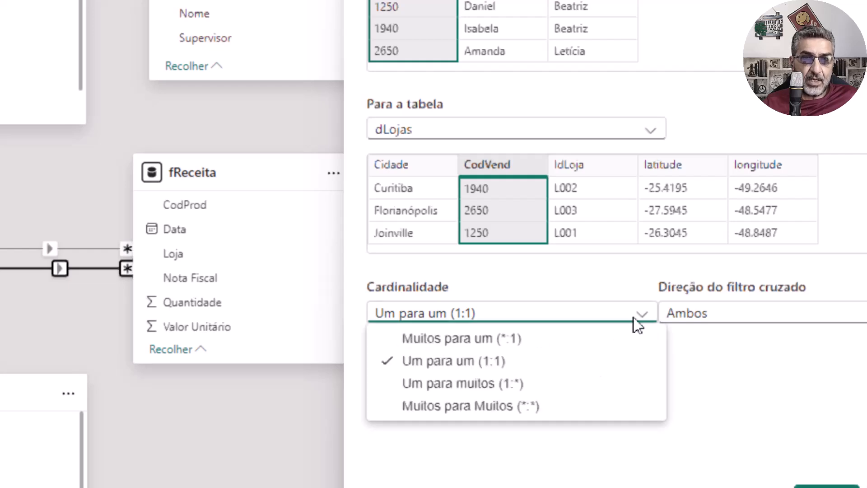
left_click(496, 384)
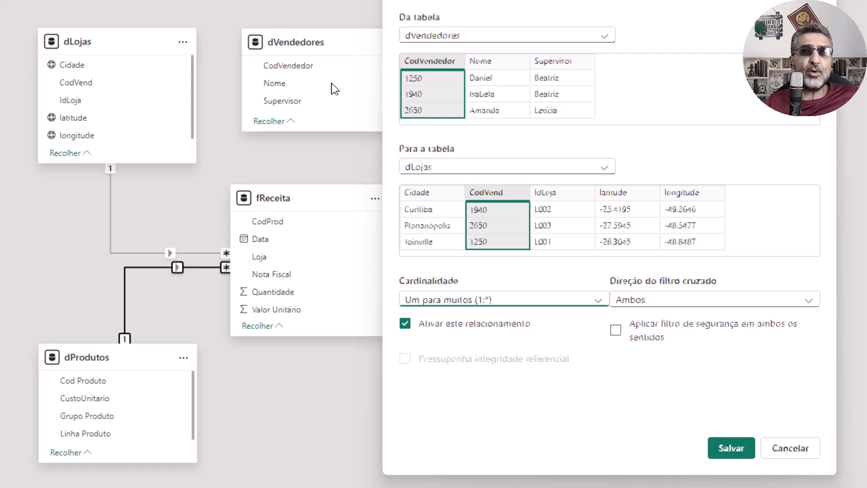
left_click(654, 301)
left_click(650, 319)
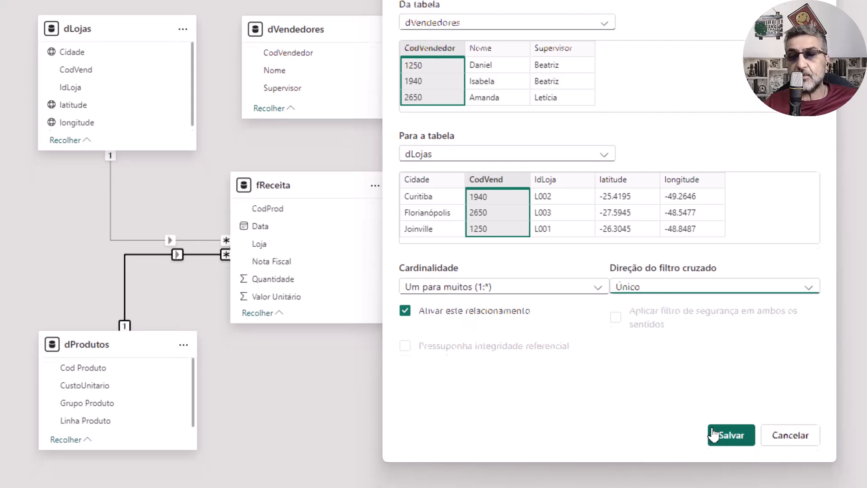
left_click(726, 448)
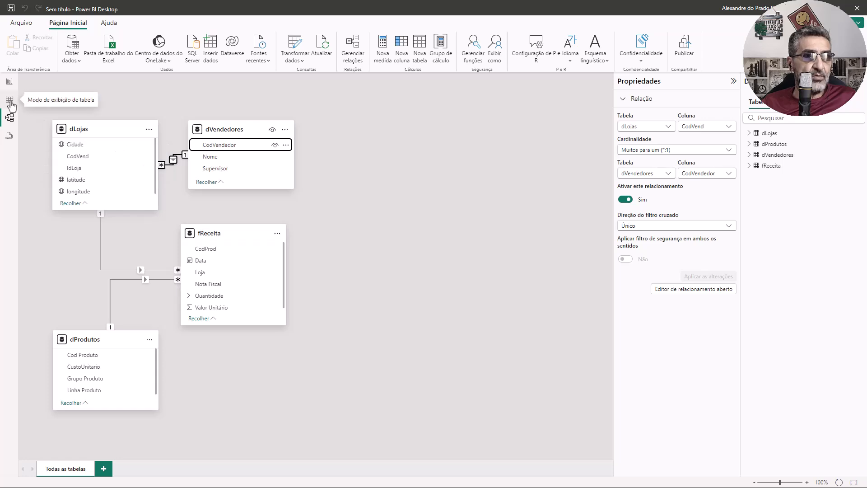
Switch to the table view and collapse the field lists of all the tables.
left_click(10, 101)
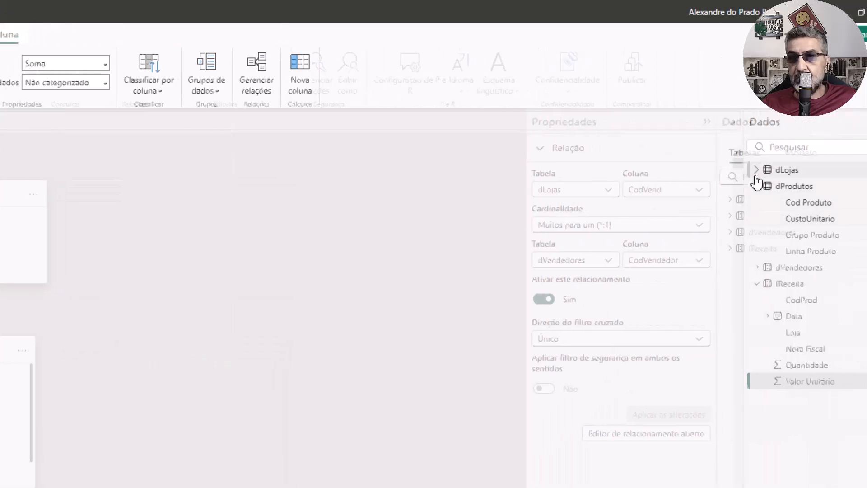
left_click(756, 171)
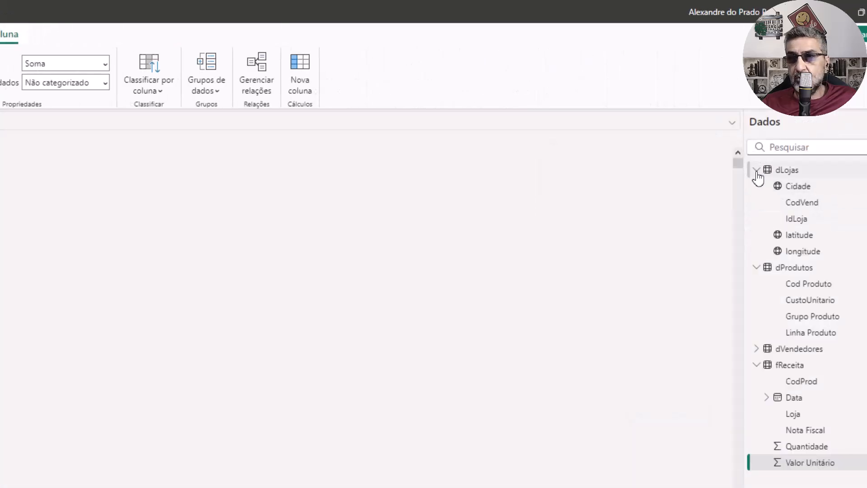
left_click(756, 171)
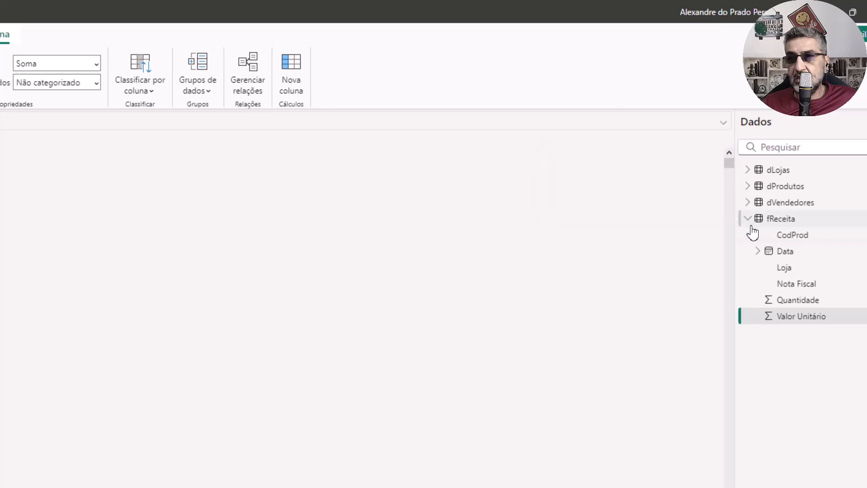
left_click(750, 218)
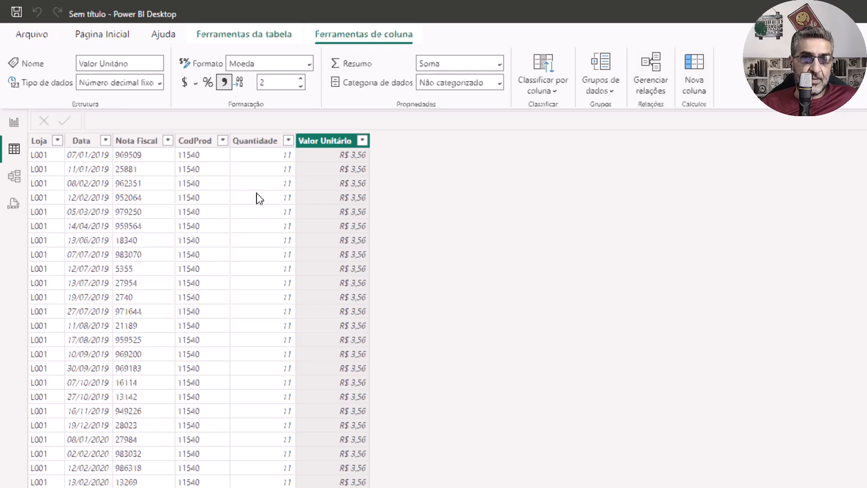
Create a calculated table with the formula CalendarioDAX = CALENDARAUTO().
left_click(85, 35)
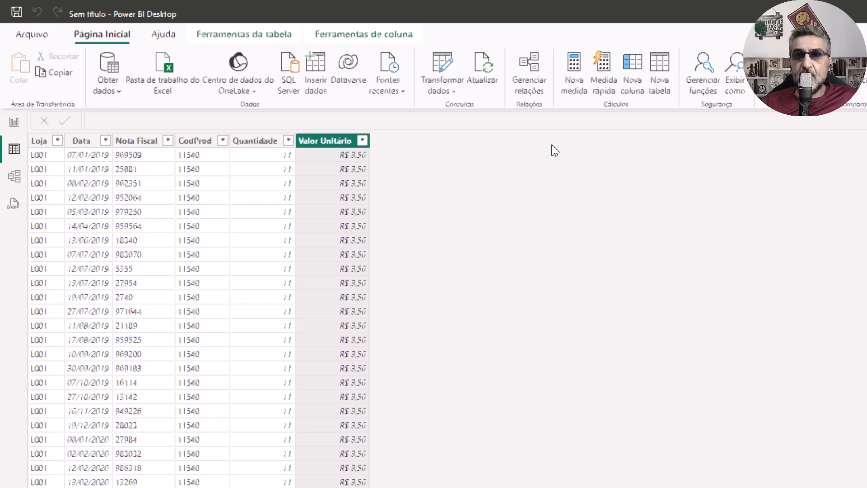
left_click(657, 81)
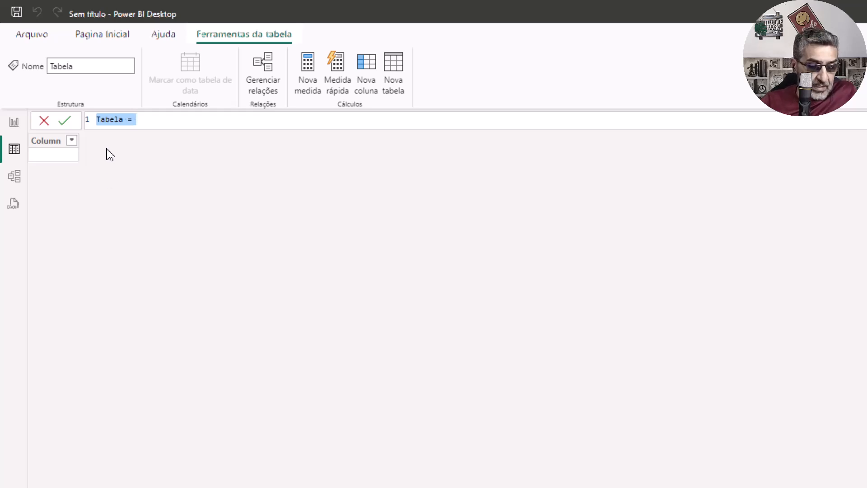
type("Cale")
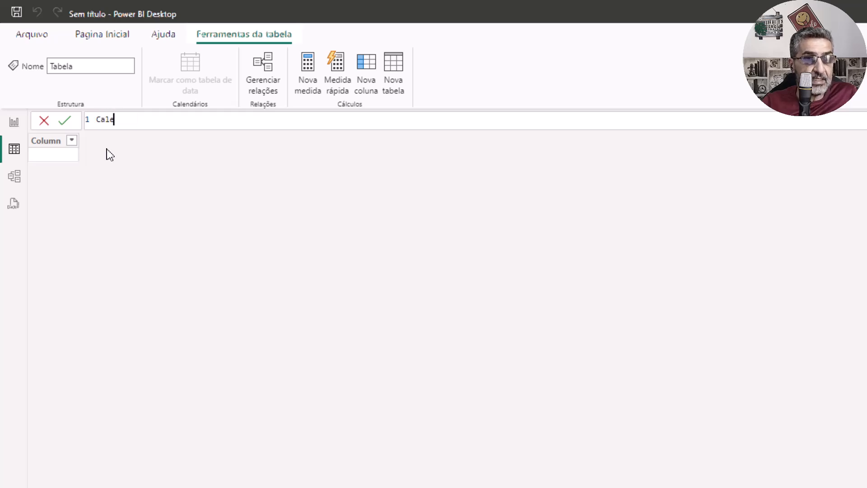
type("ndarioD")
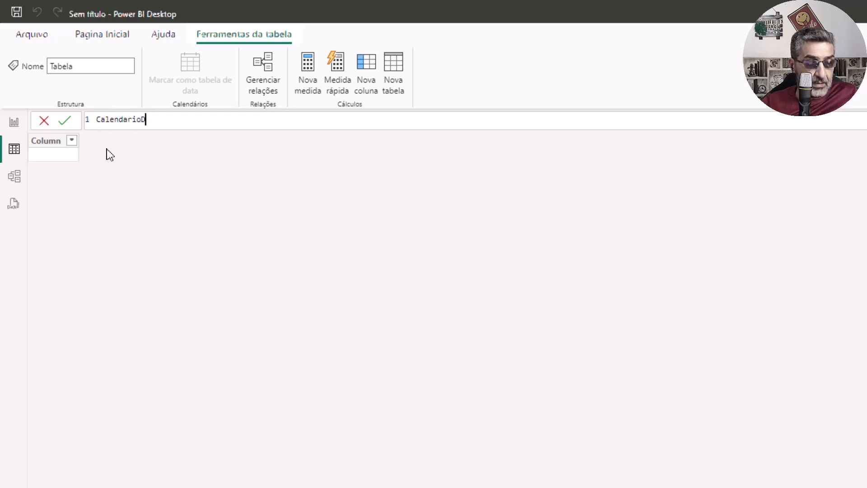
type("AX =")
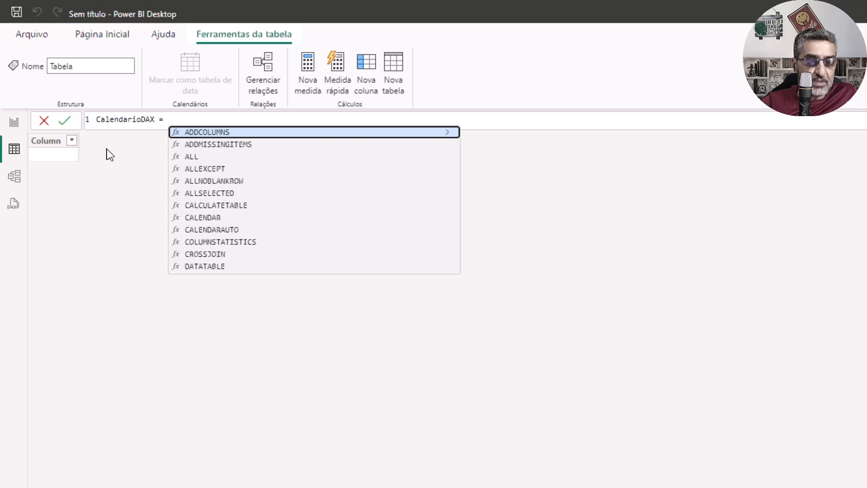
type("cale")
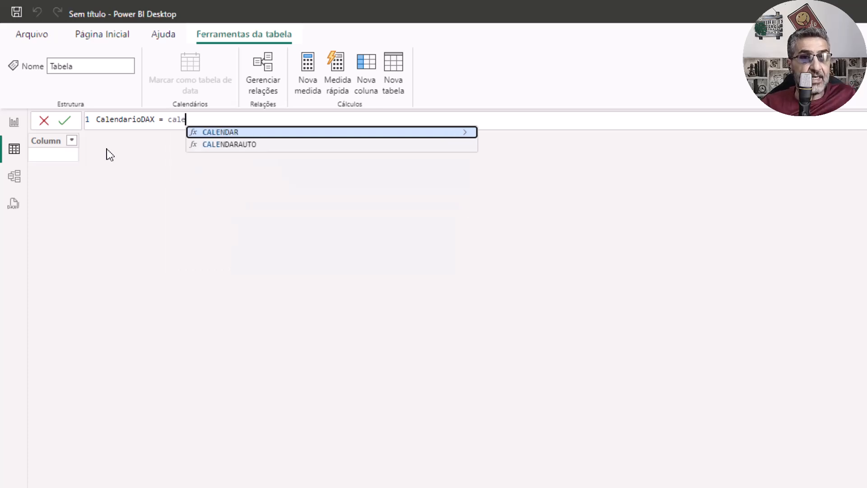
key("Down")
key("Tab")
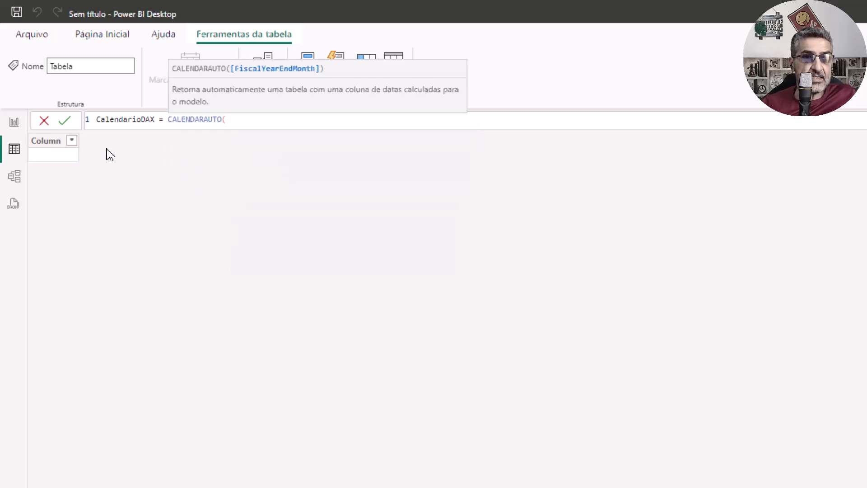
type(")")
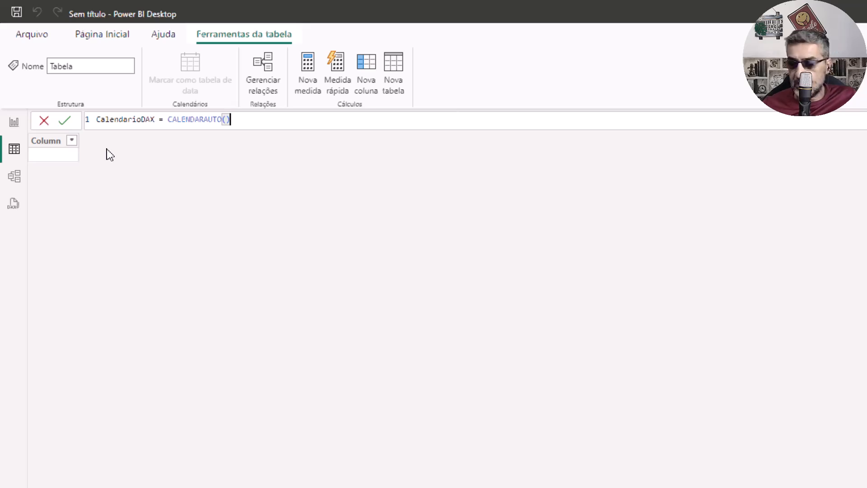
key("Return")
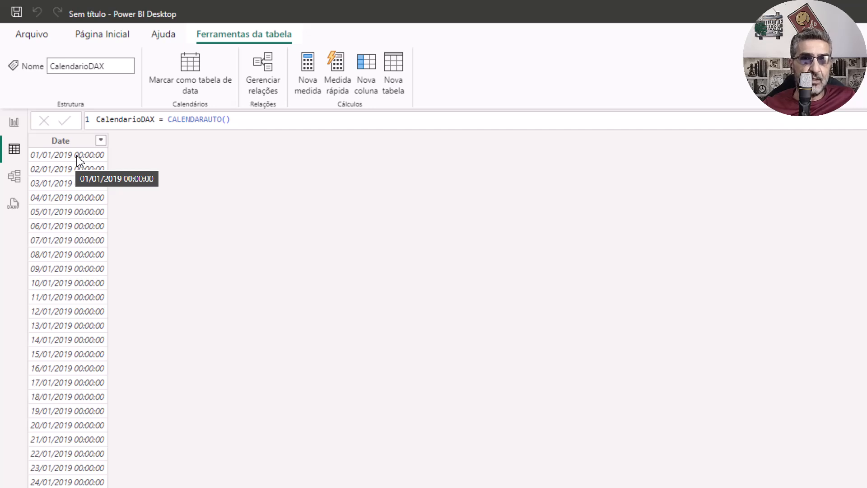
Set the Date column of CalendarioDAX to the Data (date) type with the Short Date format.
left_click(108, 35)
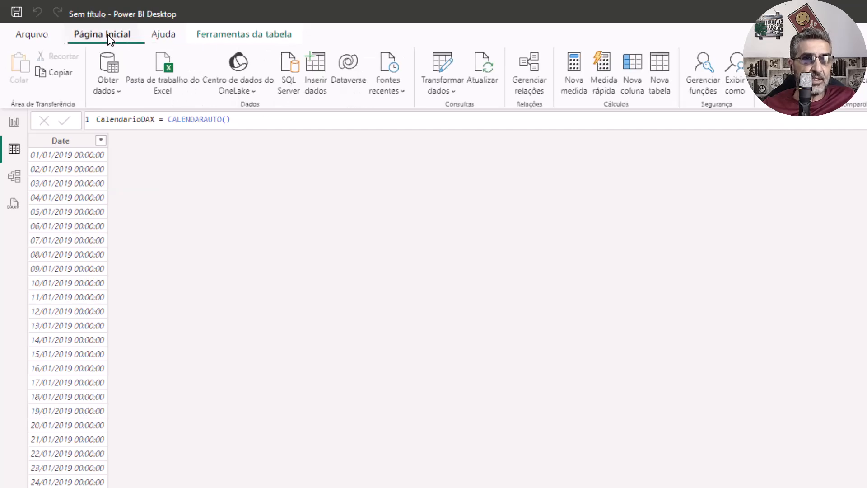
left_click(65, 147)
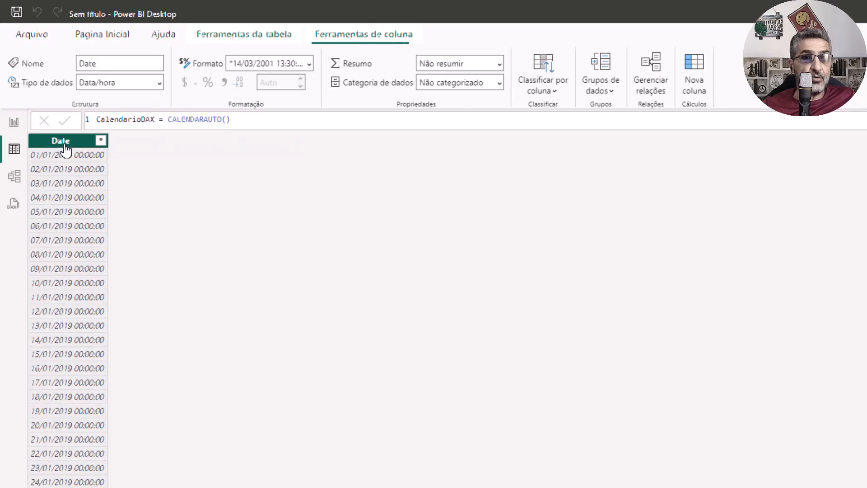
left_click(158, 84)
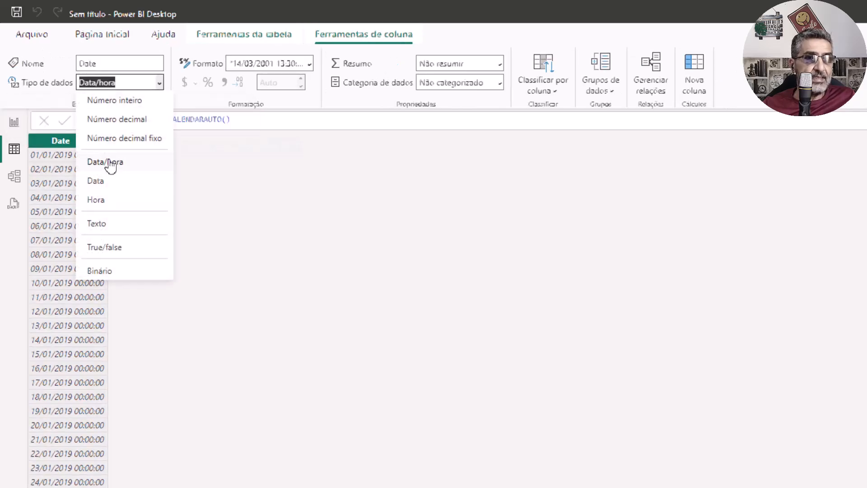
left_click(97, 180)
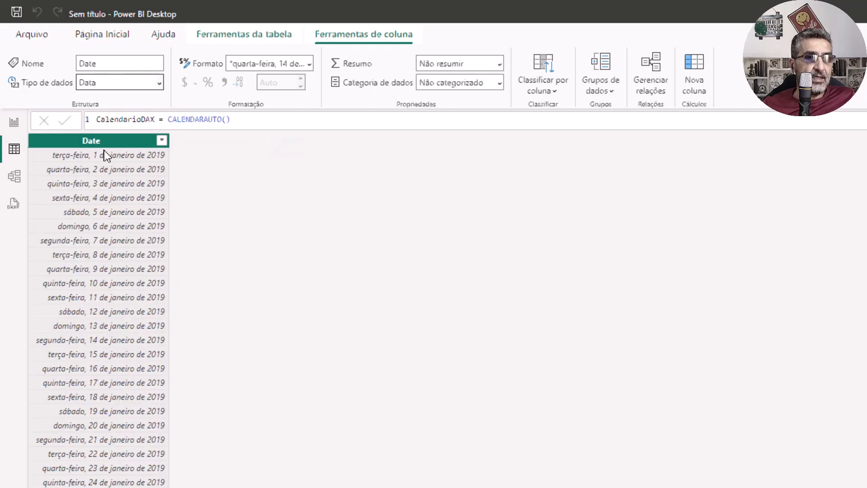
left_click(310, 64)
left_click(289, 96)
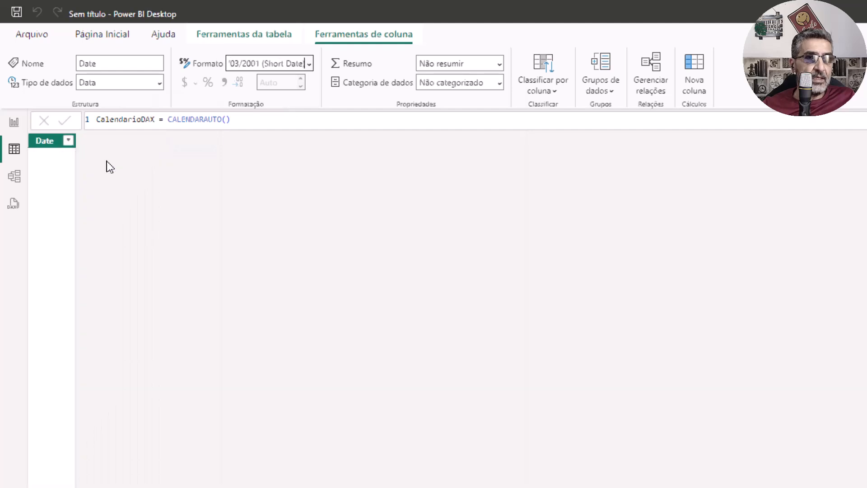
Rename the Date column of CalendarioDAX as Data.
double_click(55, 143)
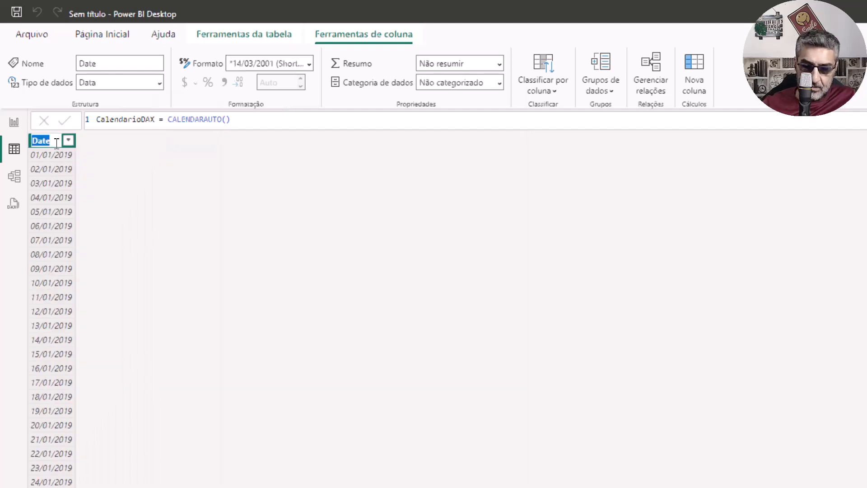
left_click(56, 143)
key("BackSpace")
type("a")
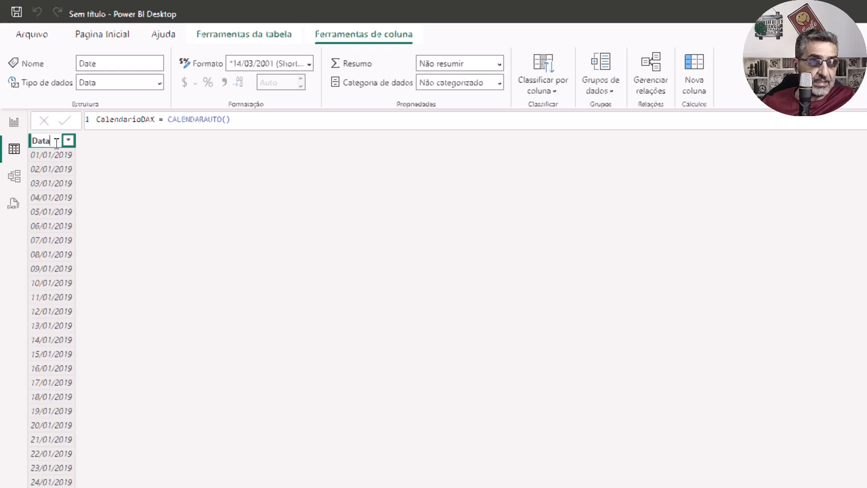
key("Return")
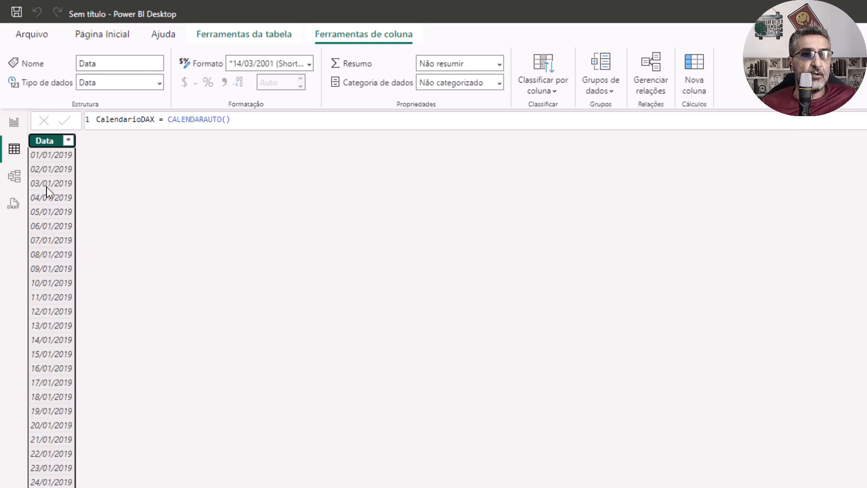
Add a calculated column to the CalendarioDAX table and start its formula with the name Ano.
left_click(693, 82)
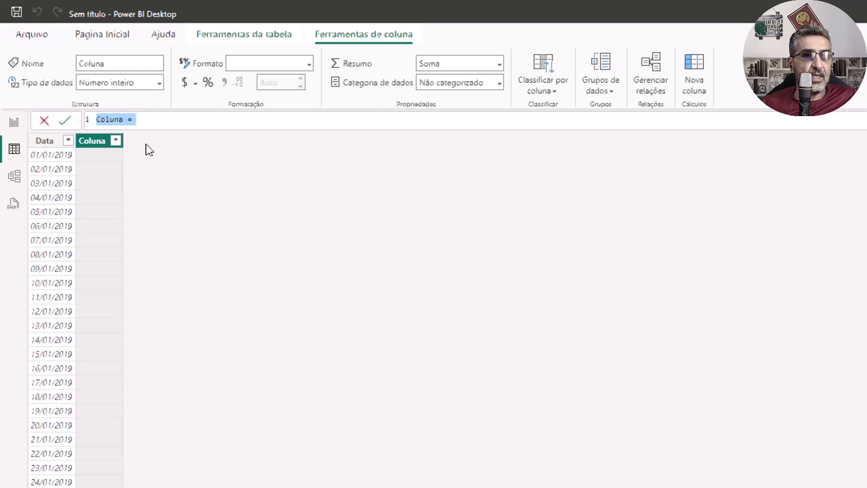
type("a")
key("BackSpace")
type("Ano = ")
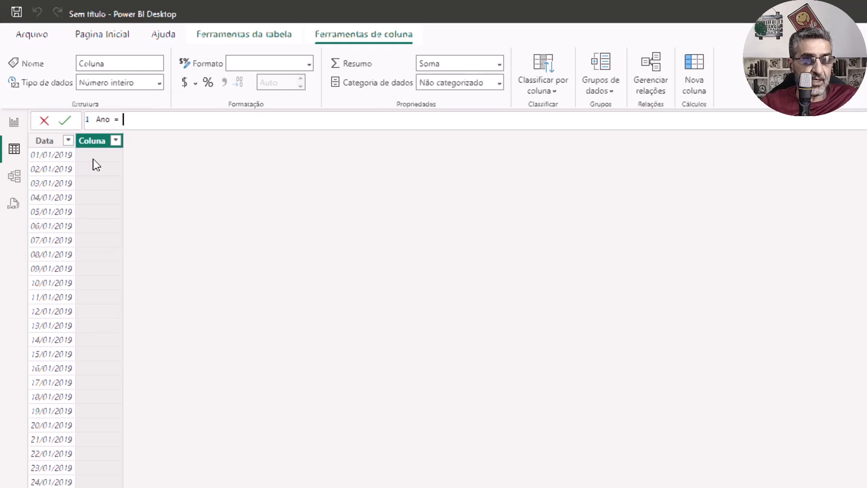
type("data")
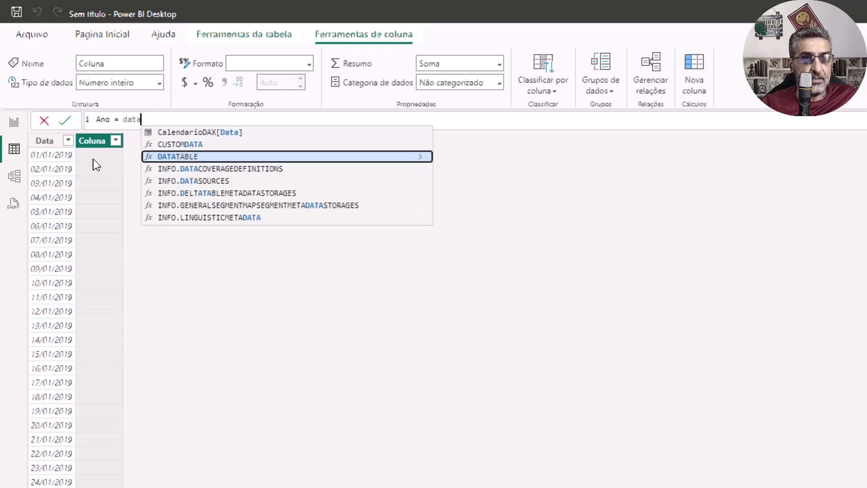
key("Up")
key("Up")
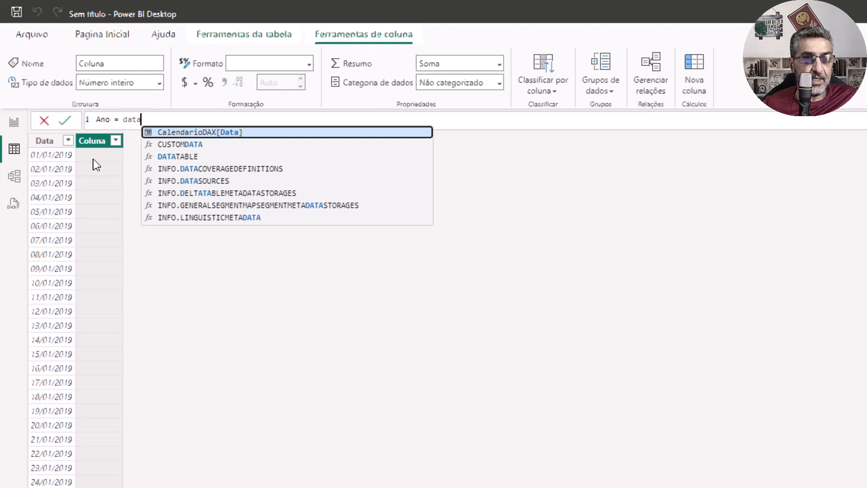
key("Tab")
type(".")
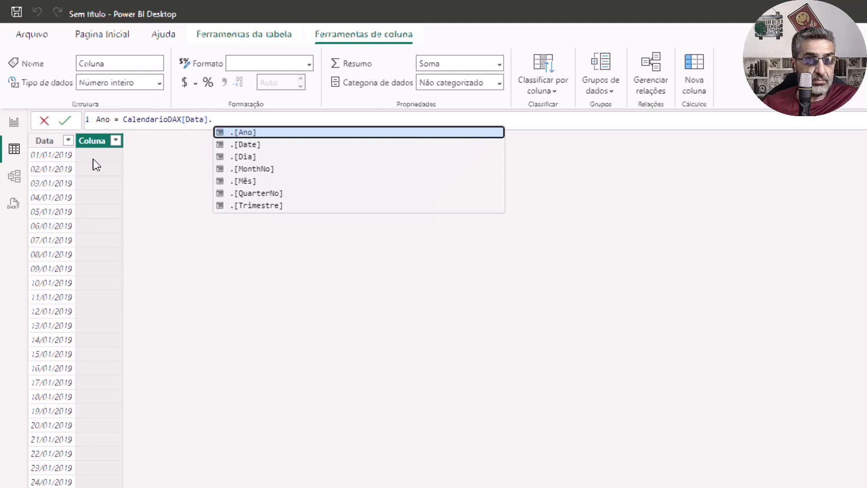
key("BackSpace")
key("BackSpace")
key("BackSpace")
key("BackSpace")
key("BackSpace")
key("BackSpace")
key("BackSpace")
key("BackSpace")
key("BackSpace")
key("BackSpace")
key("BackSpace")
key("BackSpace")
key("BackSpace")
key("BackSpace")
key("BackSpace")
key("BackSpace")
key("BackSpace")
key("BackSpace")
key("BackSpace")
key("BackSpace")
Complete the Ano column's formula as YEAR(CalendarioDAX[Data]) and commit it.
type("year")
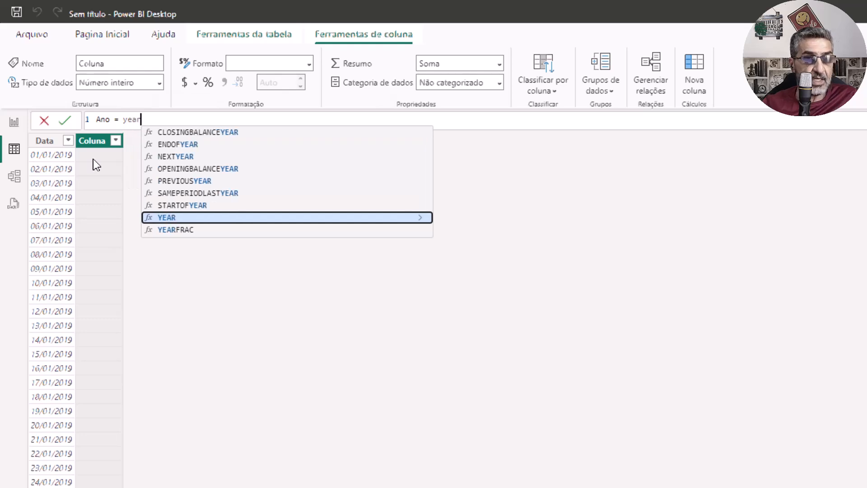
key("Tab")
type("d")
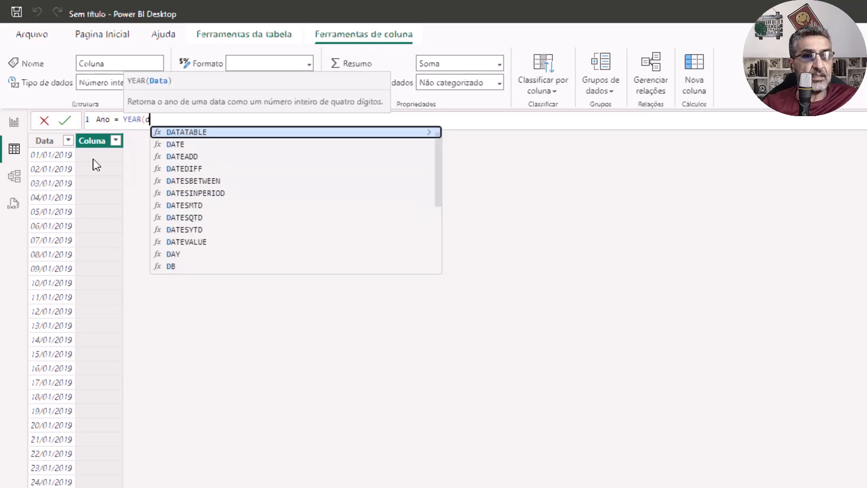
type("ata")
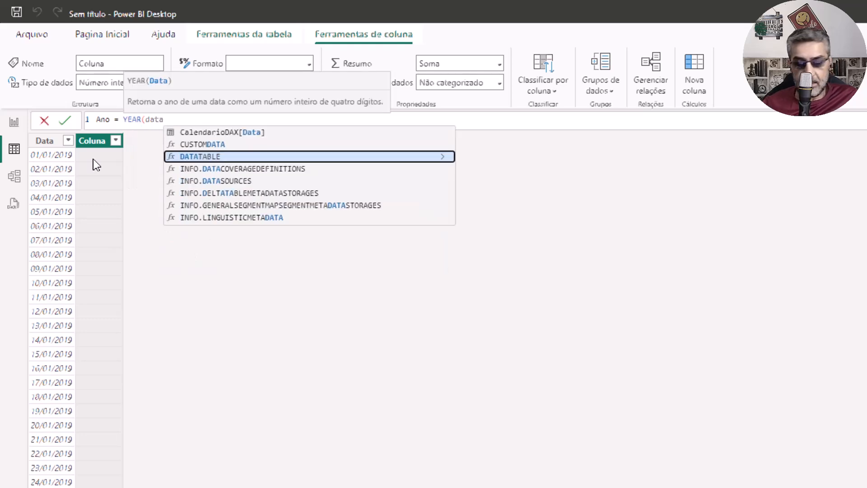
key("Up")
key("Up")
key("Tab")
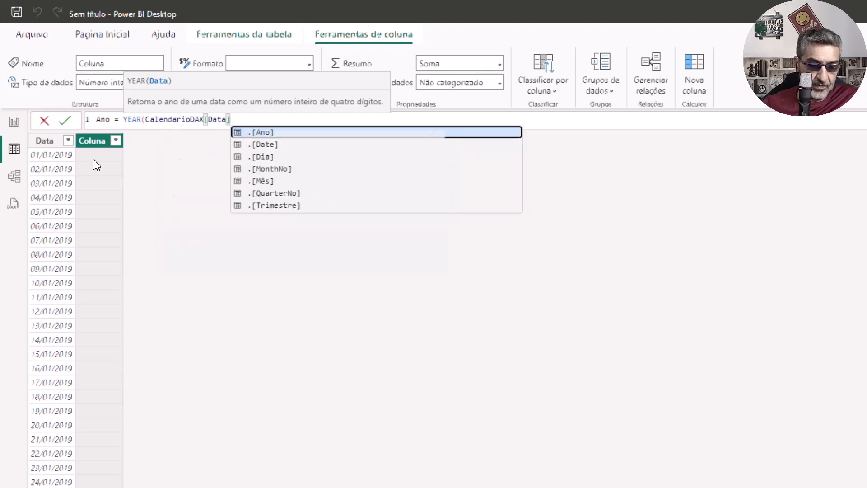
type(")")
key("Return")
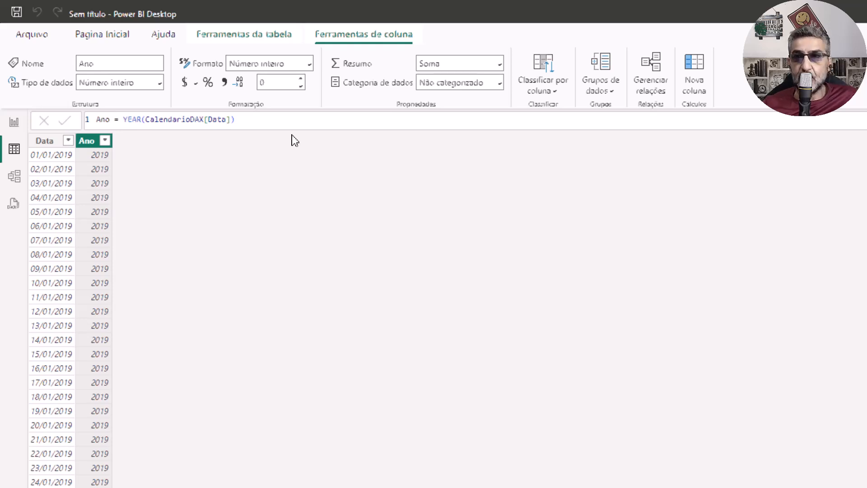
Add another calculated column to CalendarioDAX and start its formula with the name Mes Nro.
left_click(693, 84)
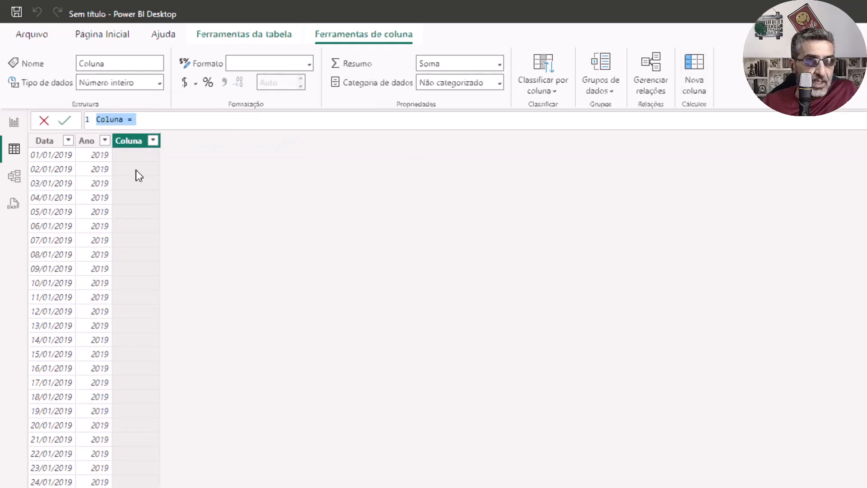
type("Mes Nro")
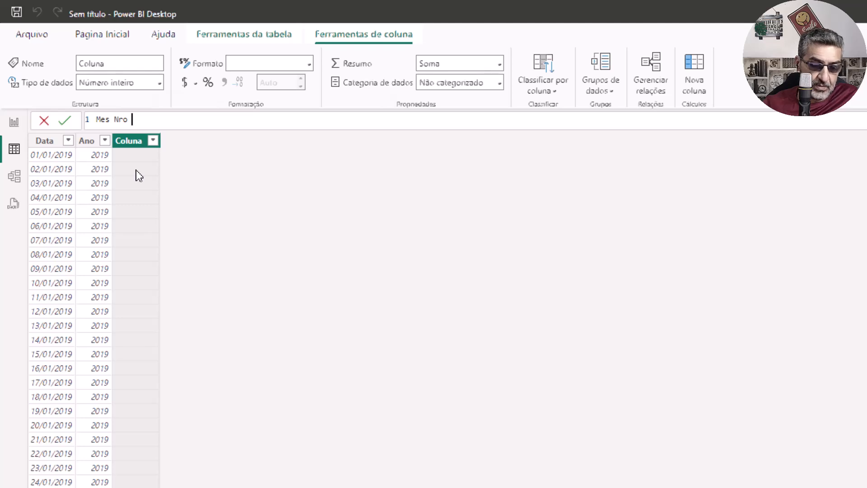
type(" = ")
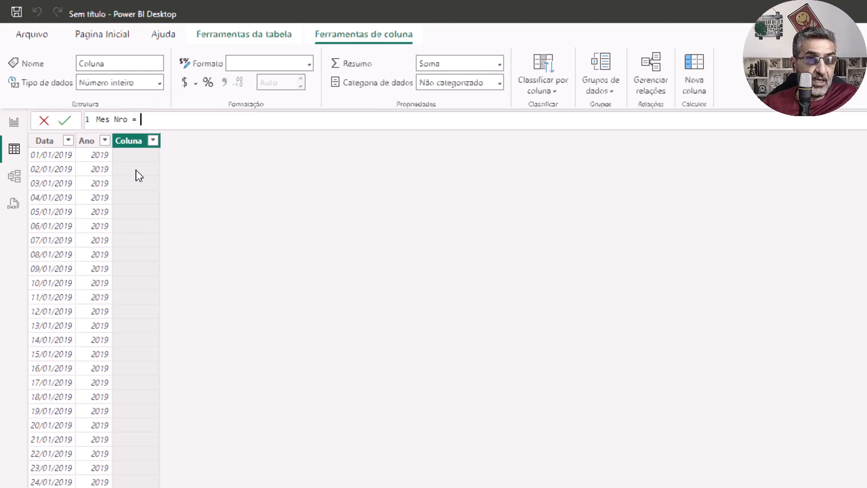
Complete the Mes Nro column formula as MONTH(CalendarioDAX[Data]) and apply it.
type("mont")
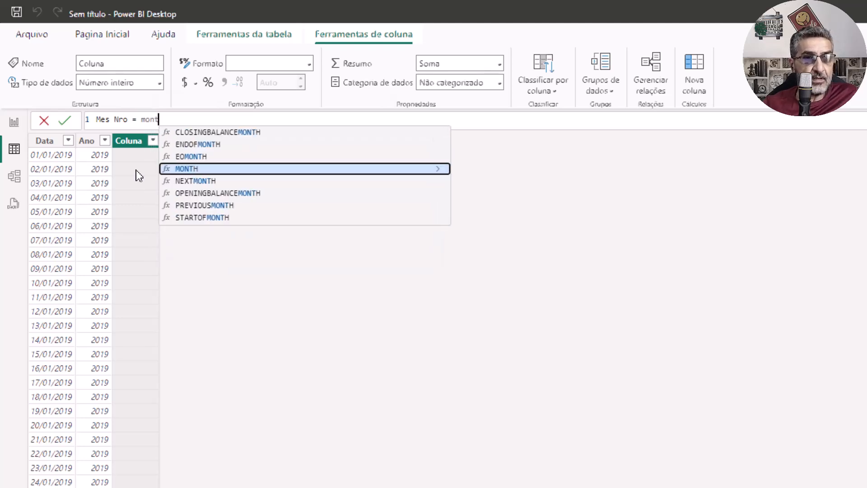
key("Tab")
type("data")
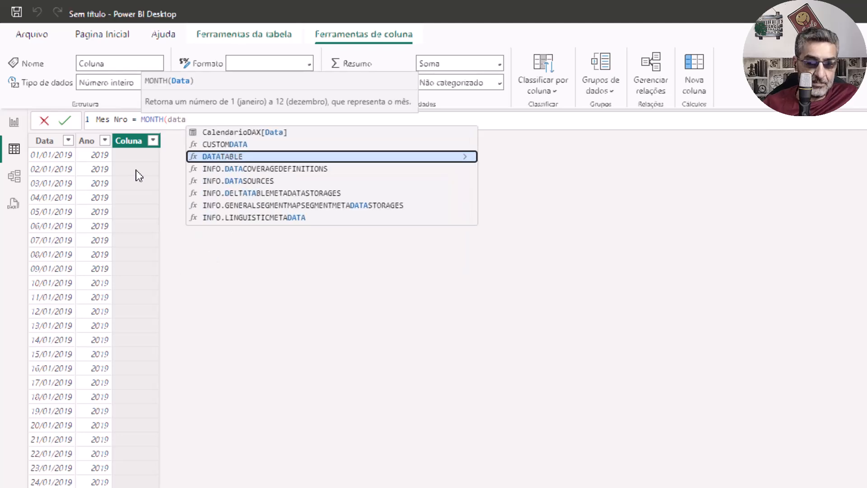
key("Up")
key("Up")
key("Tab")
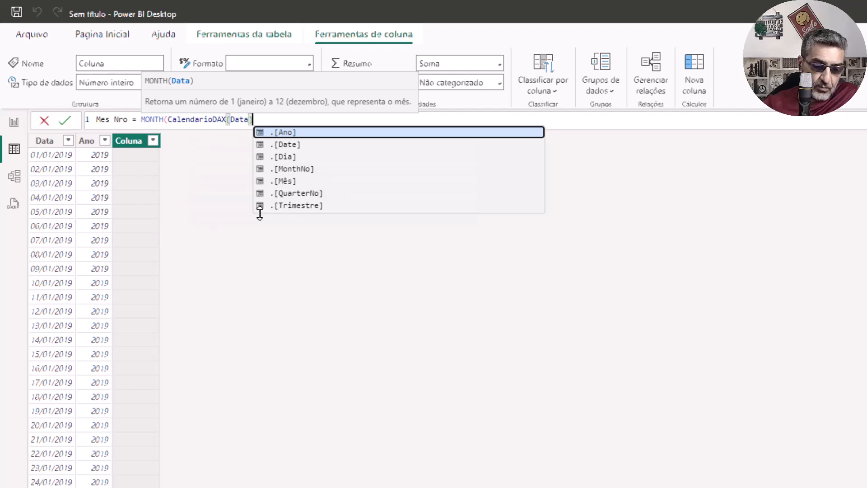
type(")")
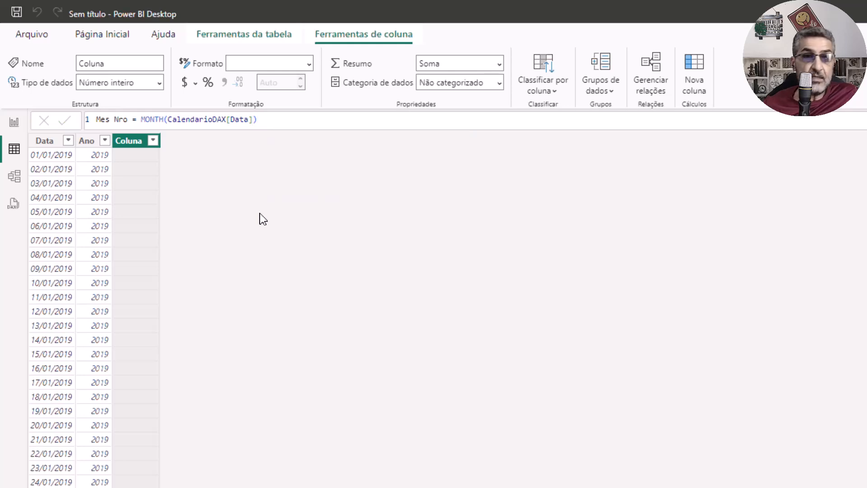
key("Return")
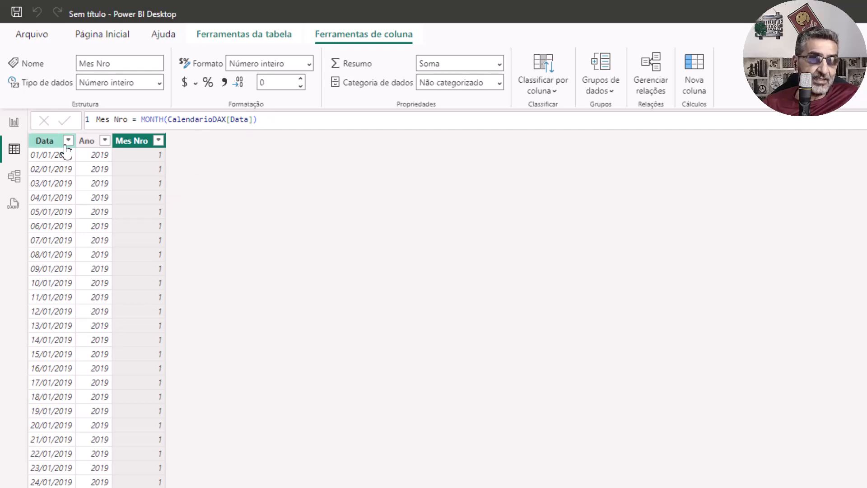
Add a calculated column Nome Mes with the formula CalendarioDAX[Data].[Mês].
left_click(687, 93)
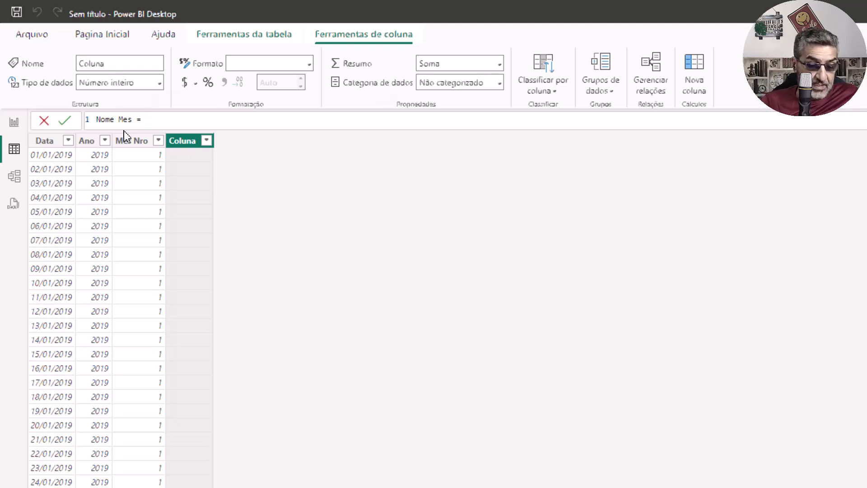
type("data")
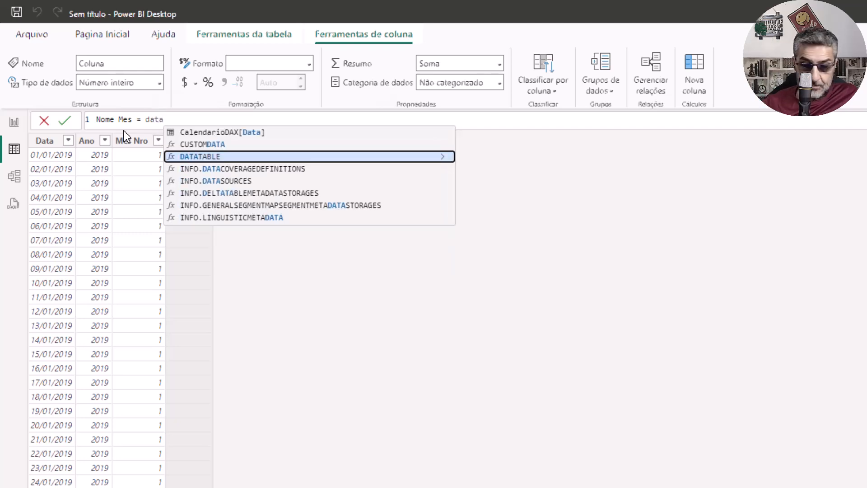
key("Up")
key("Up")
key("Tab")
type(".")
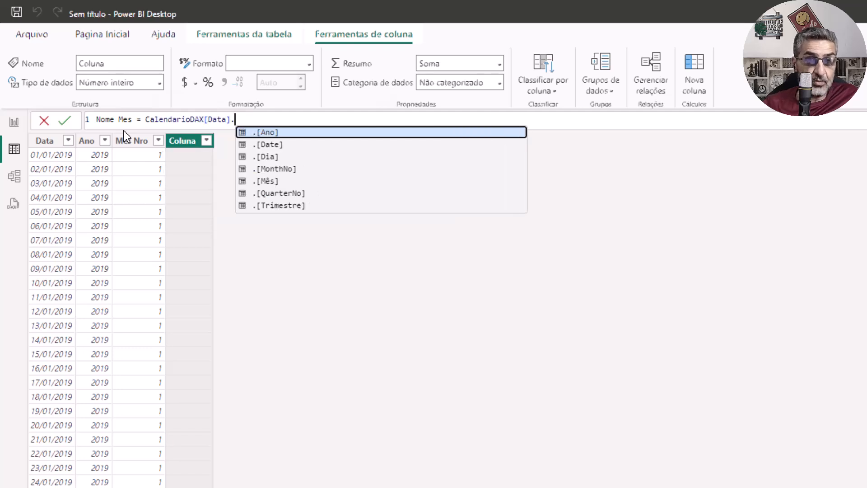
key("Down")
key("Down")
key("Down")
key("Down")
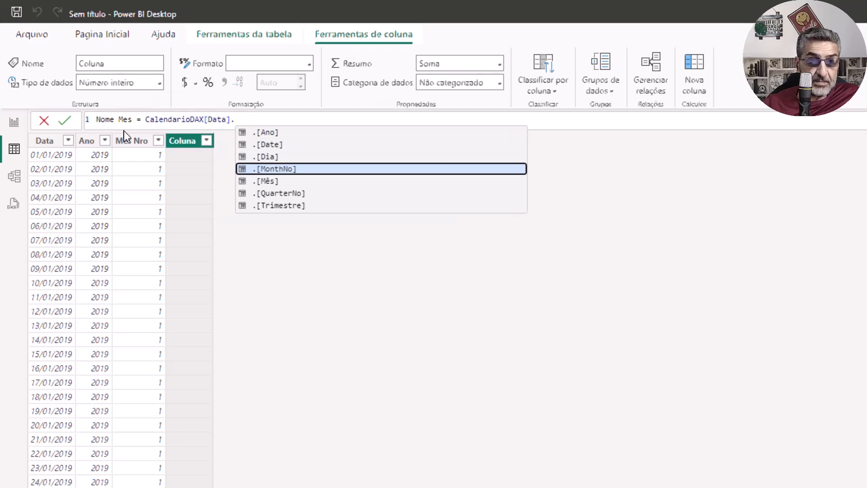
key("Tab")
key("Return")
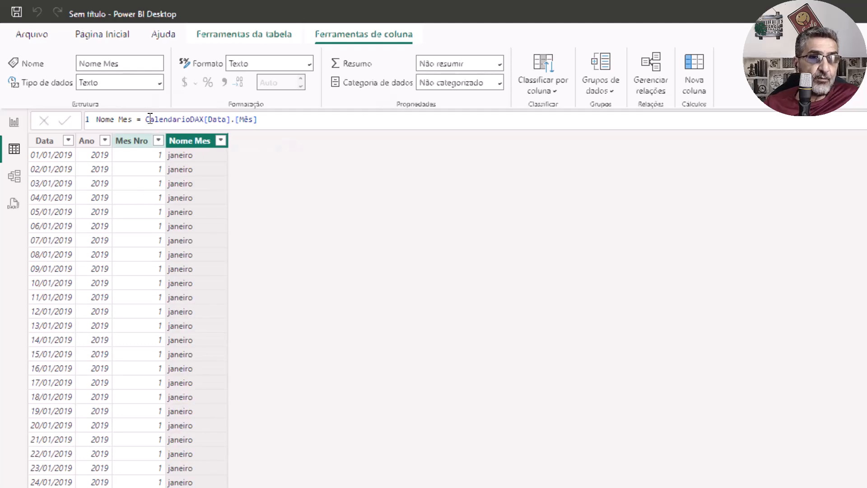
Replace the Nome Mes expression with a FORMAT function that takes CalendarioDAX[Data] as its value.
left_click_drag(146, 119, 257, 119)
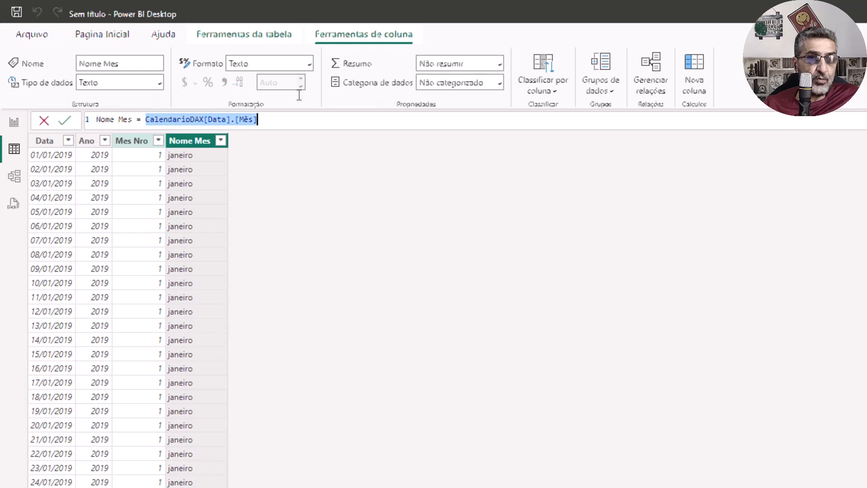
type("fo")
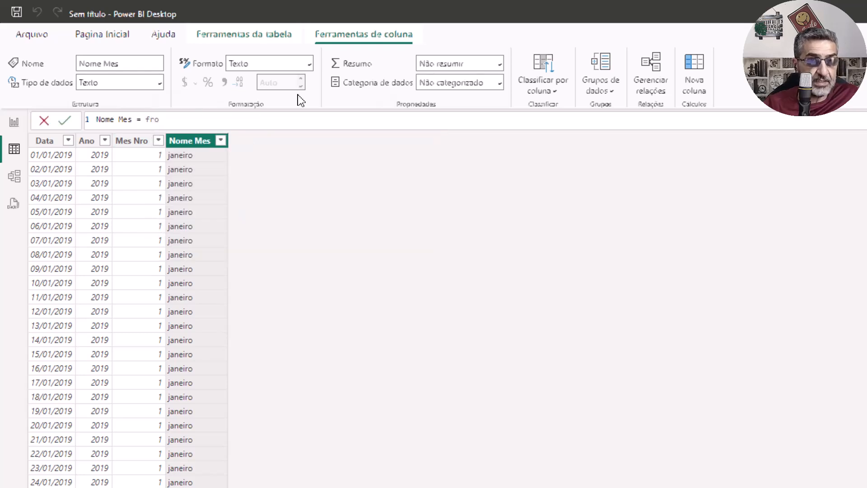
type("rm")
key("Tab")
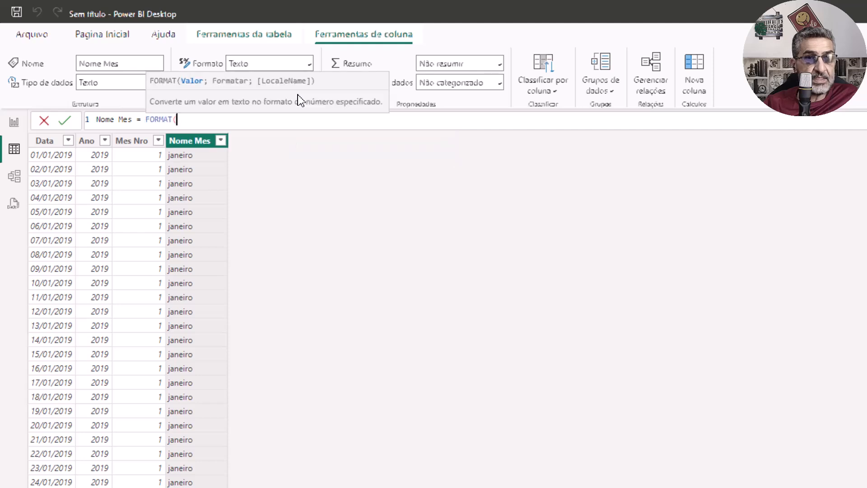
type("data")
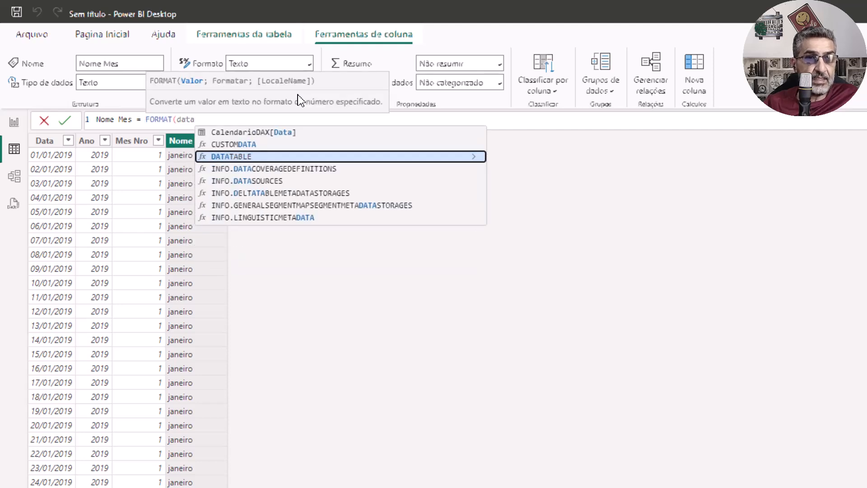
key("Up")
key("Up")
key("Tab")
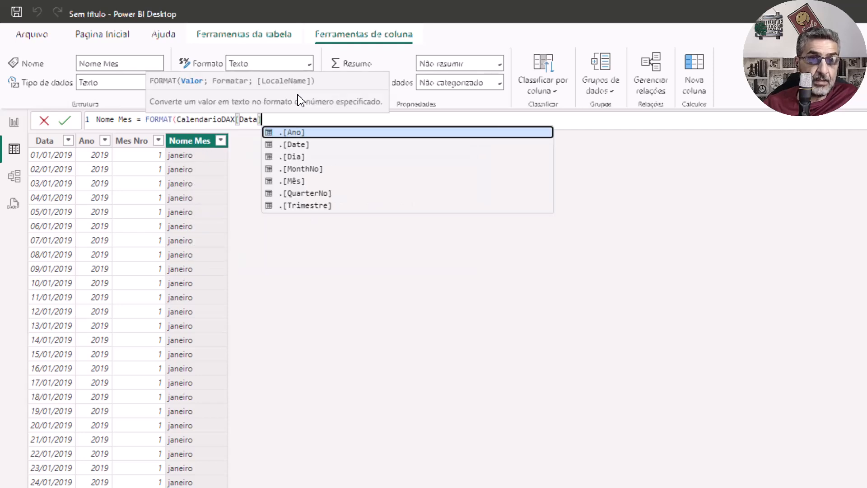
Give the FORMAT function the format string "mmm" after a semicolon separator, close it and apply the formula.
type(",")
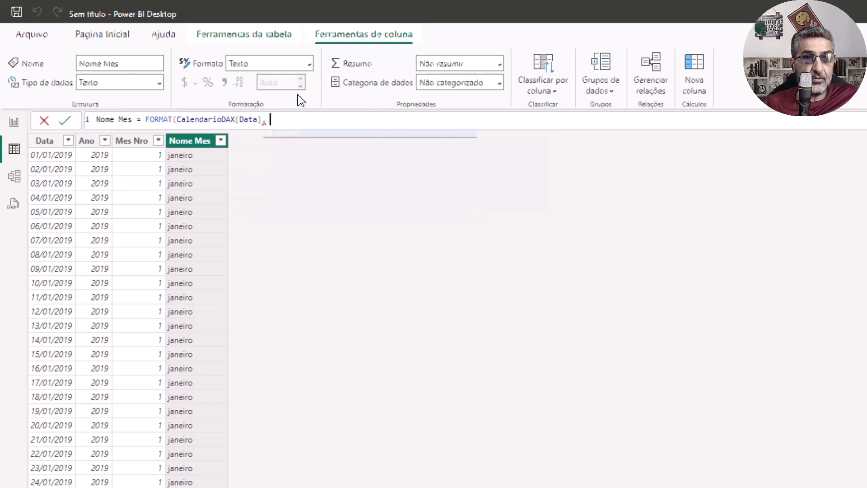
key("BackSpace")
type(";")
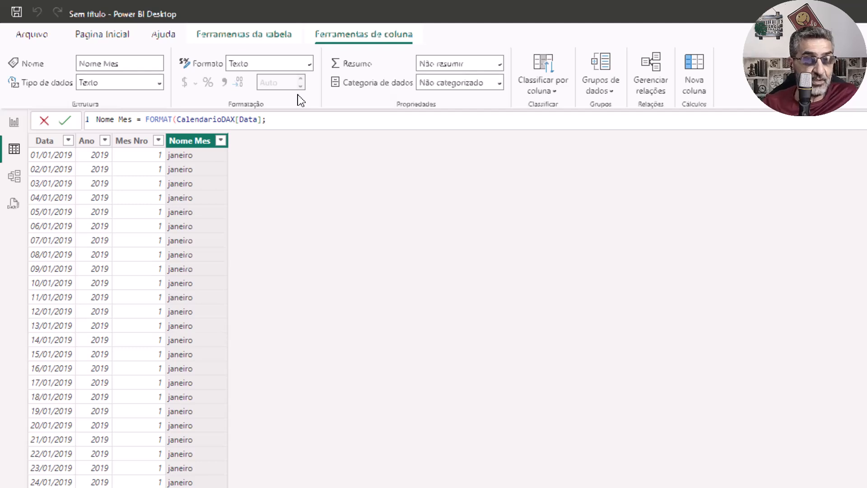
type("\"")
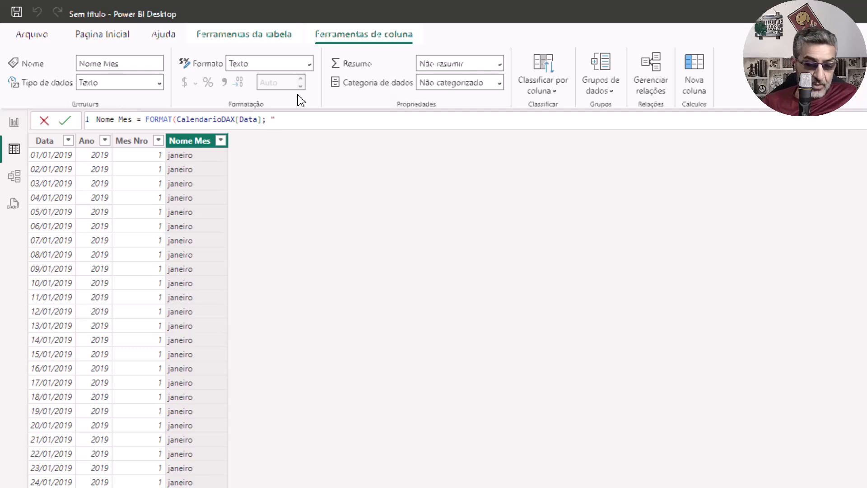
type("mmm")
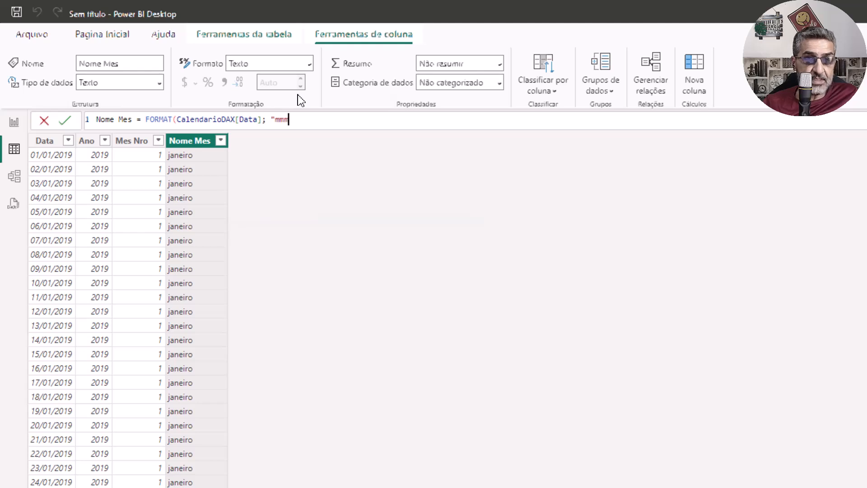
type("\")")
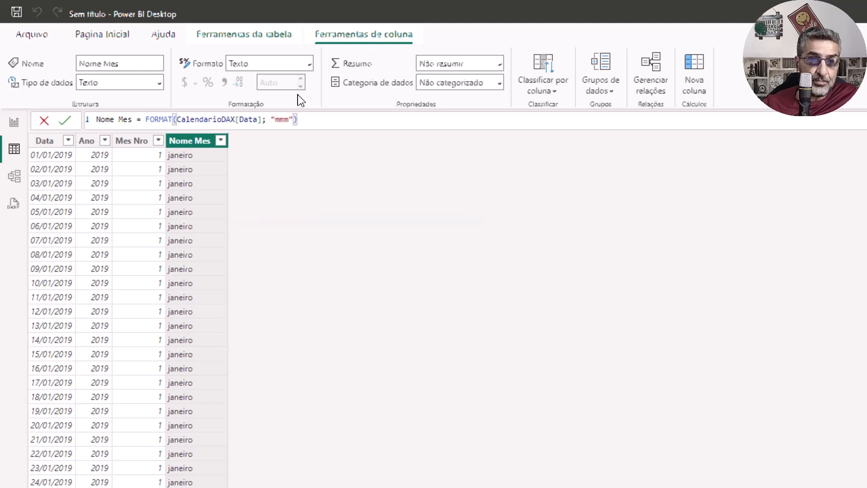
key("Return")
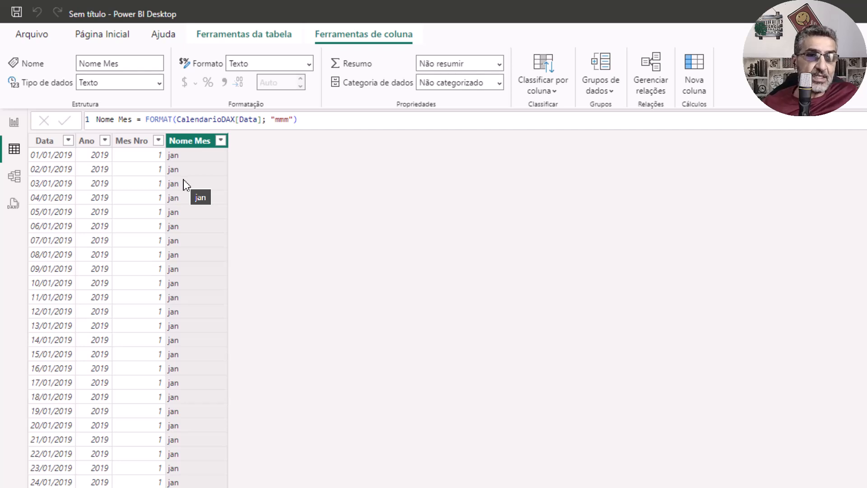
Wrap the FORMAT expression of Nome Mes in UPPER and LEFT, adding a semicolon and the closing parentheses.
left_click(146, 121)
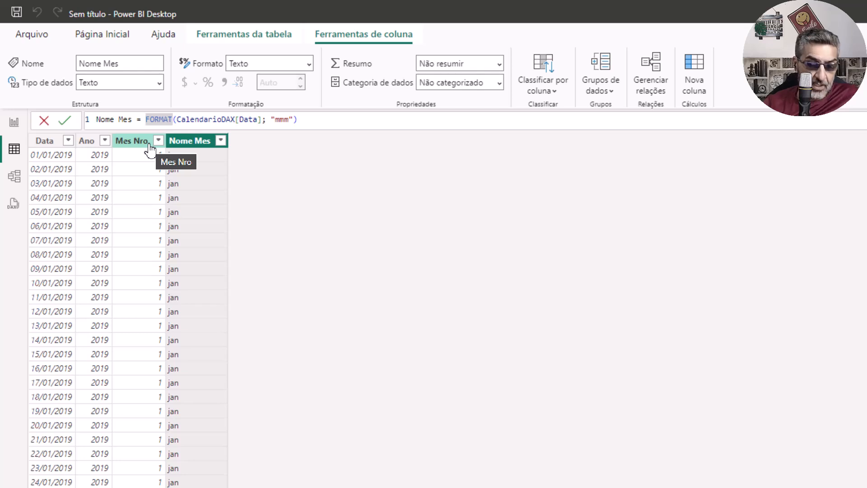
type("upp")
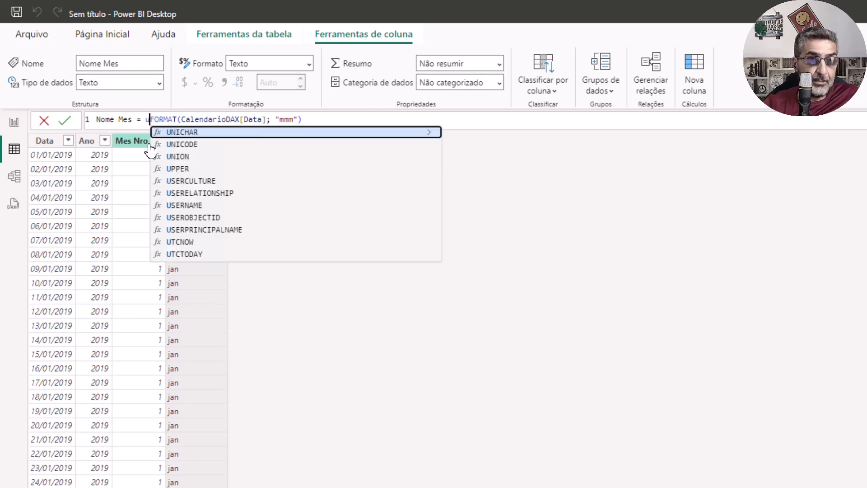
key("Tab")
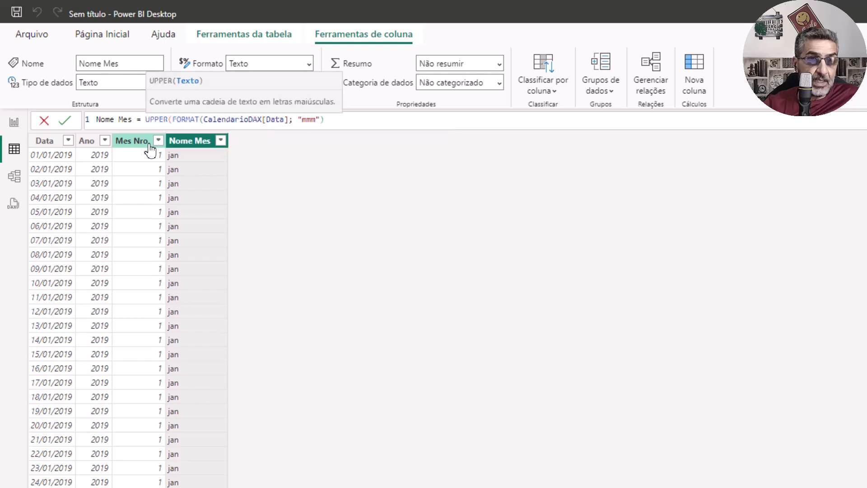
type("left")
key("Tab")
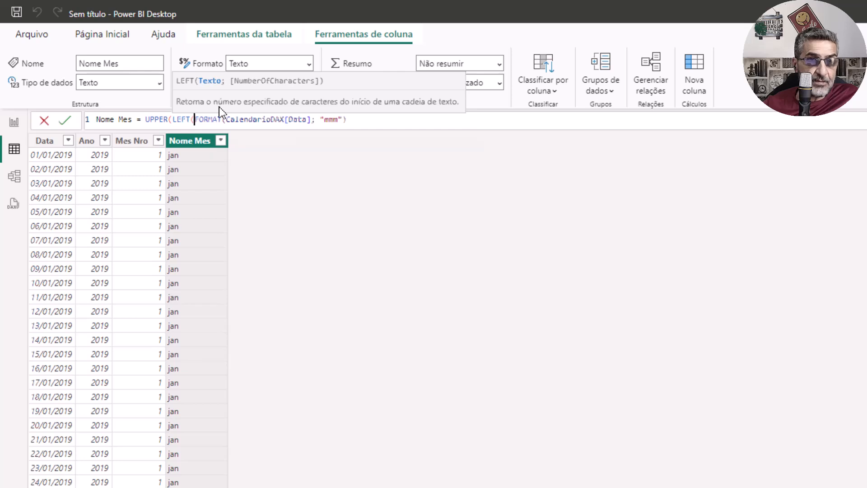
left_click(354, 122)
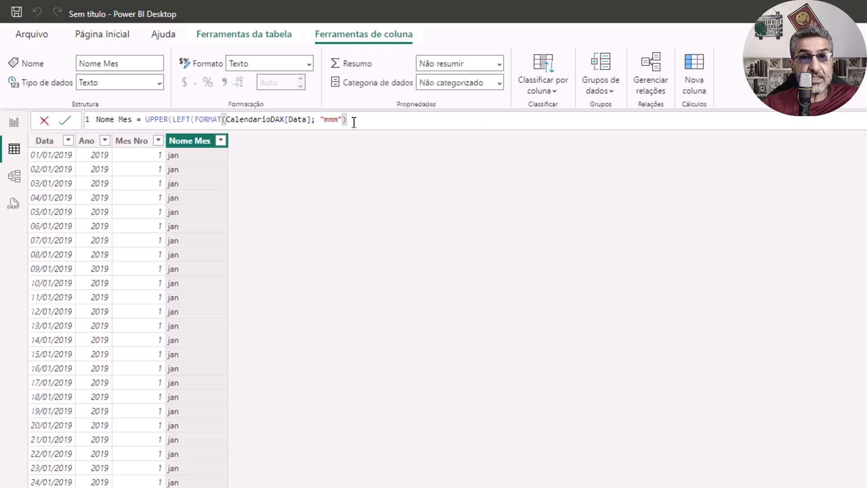
type("; )")
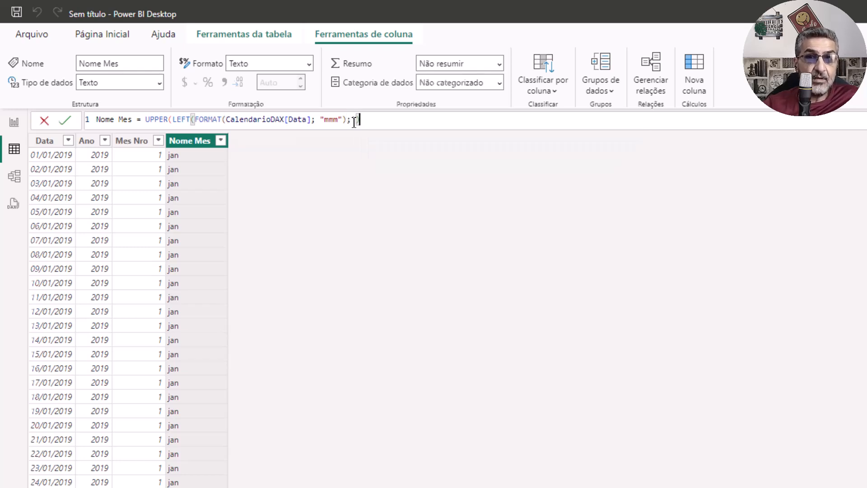
type("))")
key("Return")
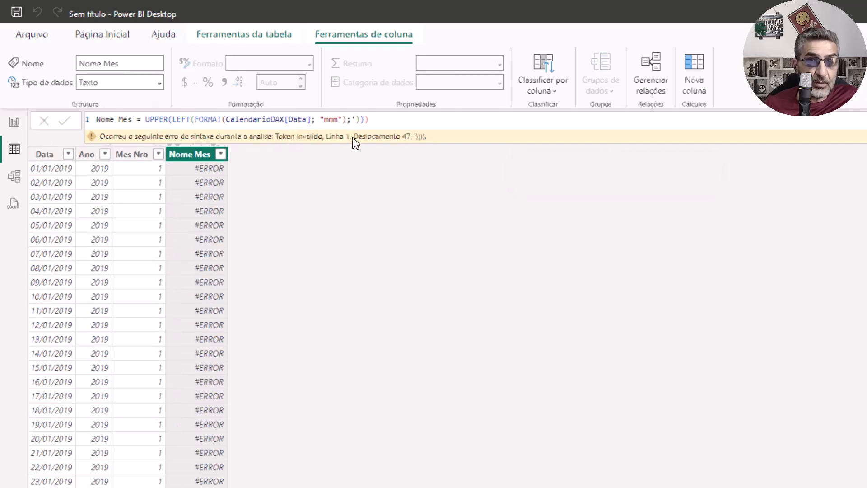
Correct the LEFT character count to 1 and the closing parentheses so the Nome Mes formula ends in ;1)).
left_click(356, 120)
type("1)")
key("Return")
left_click(371, 125)
key("BackSpace")
key("Return")
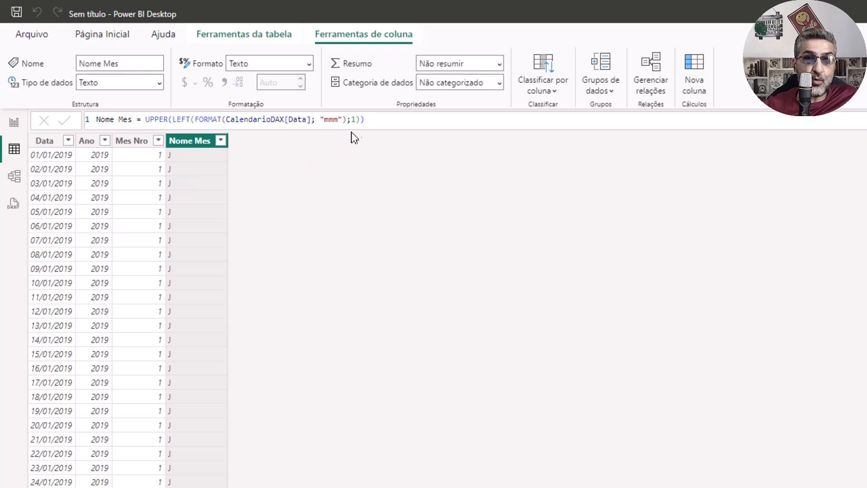
Append an & operator and the start of a RIGHT function to the Nome Mes formula.
left_click(375, 117)
type("& ")
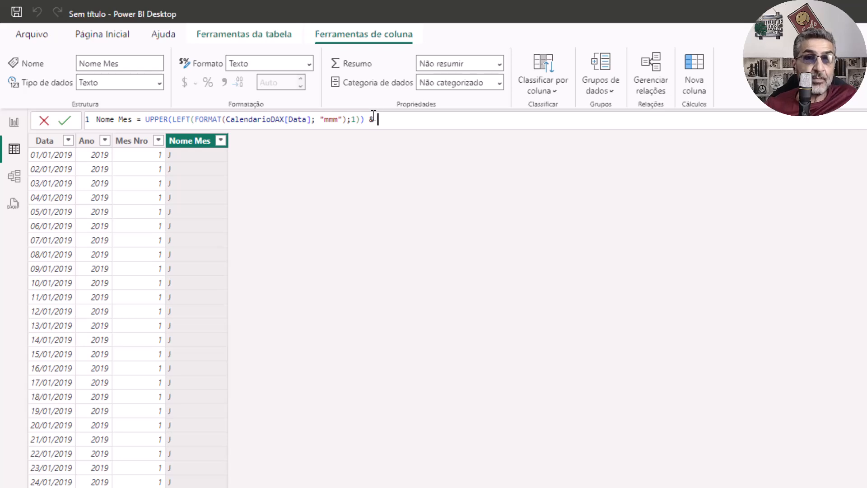
type("rigt")
key("BackSpace")
key("BackSpace")
key("Tab")
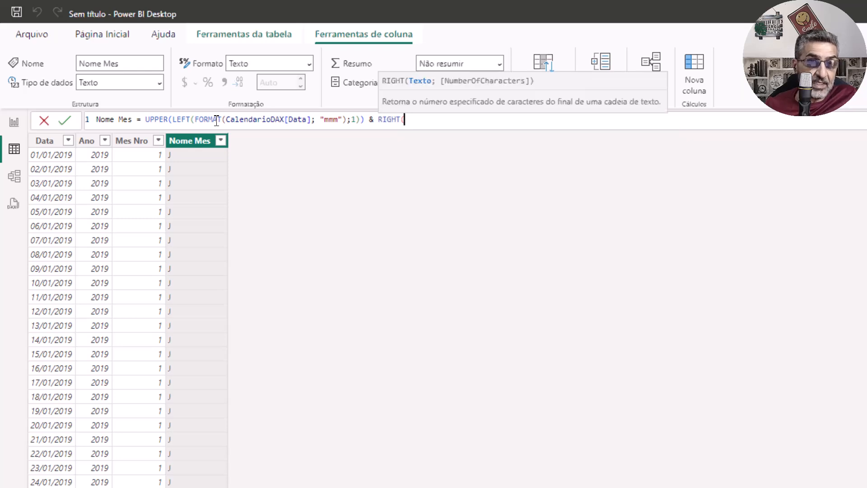
Complete the RIGHT function with a copy of FORMAT(CalendarioDAX[Data]; "mmm") and 2 characters, and apply the Nome Mes formula.
left_click_drag(195, 119, 348, 123)
key("ctrl+c")
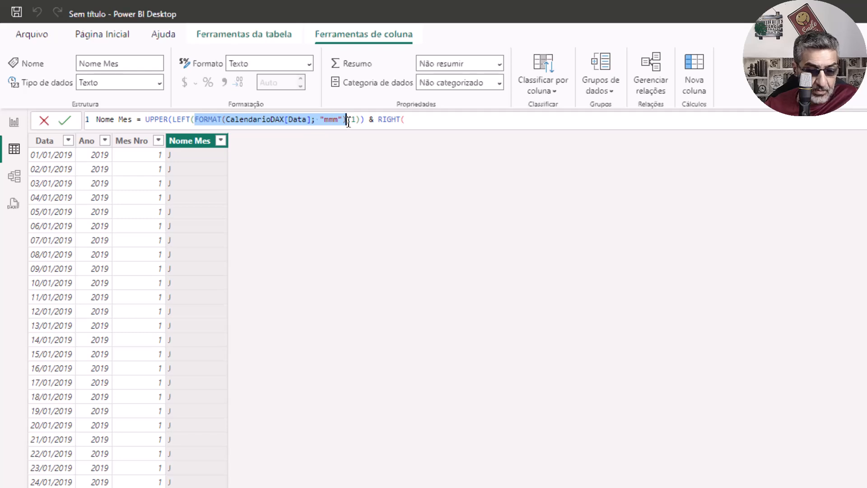
left_click(414, 119)
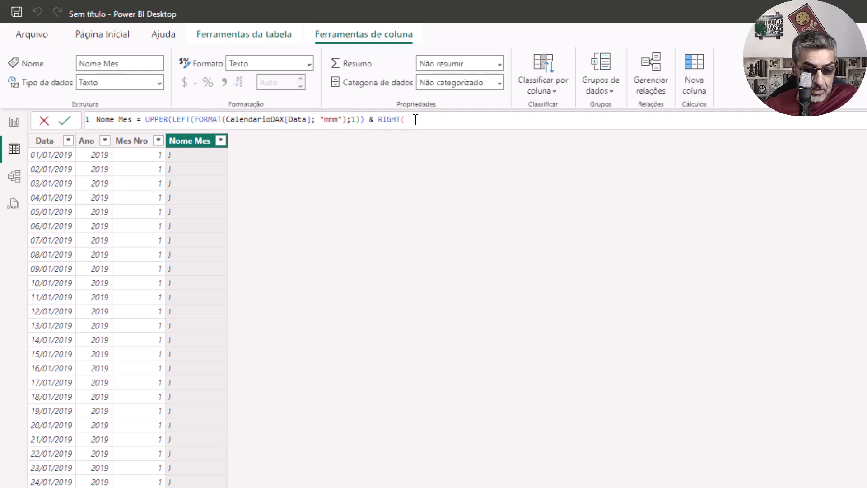
key("ctrl+v")
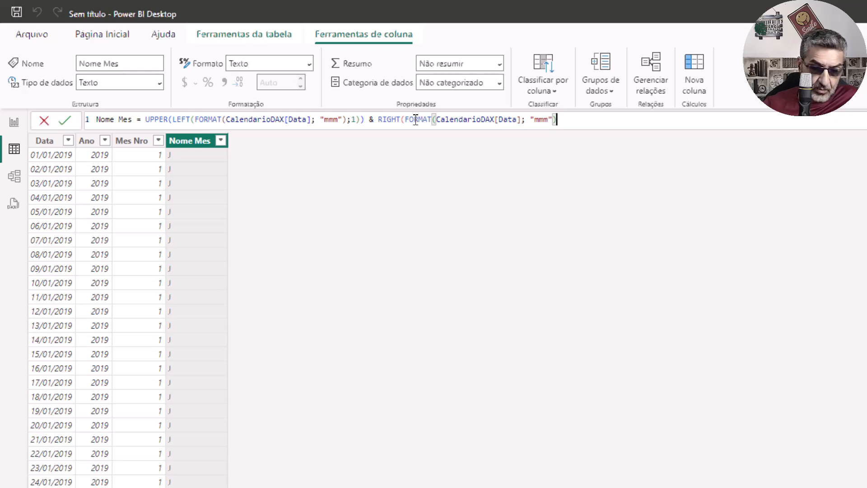
type(";")
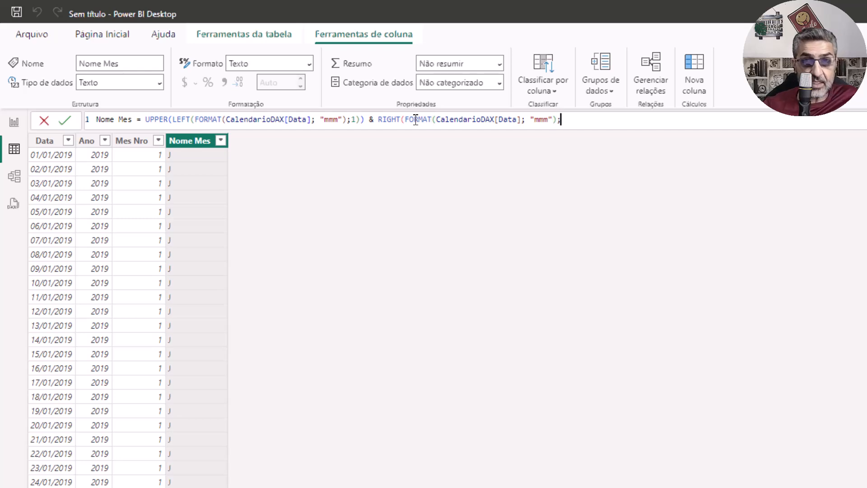
type("2)")
key("Return")
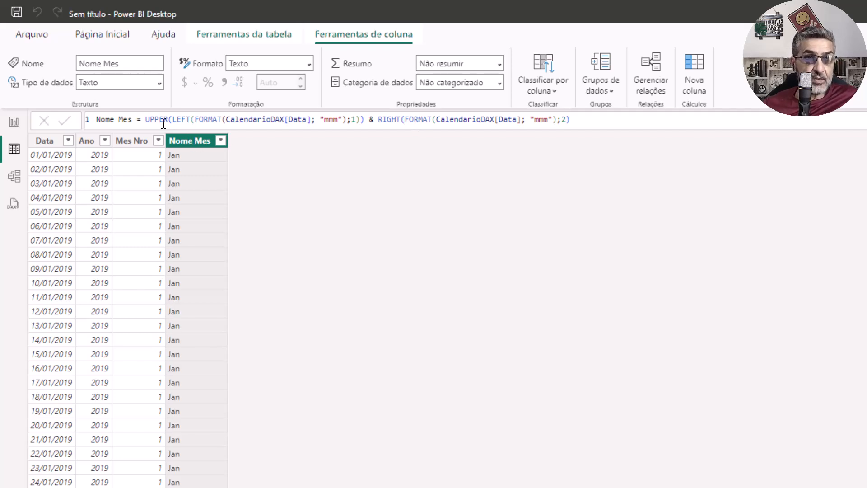
left_click_drag(147, 119, 364, 119)
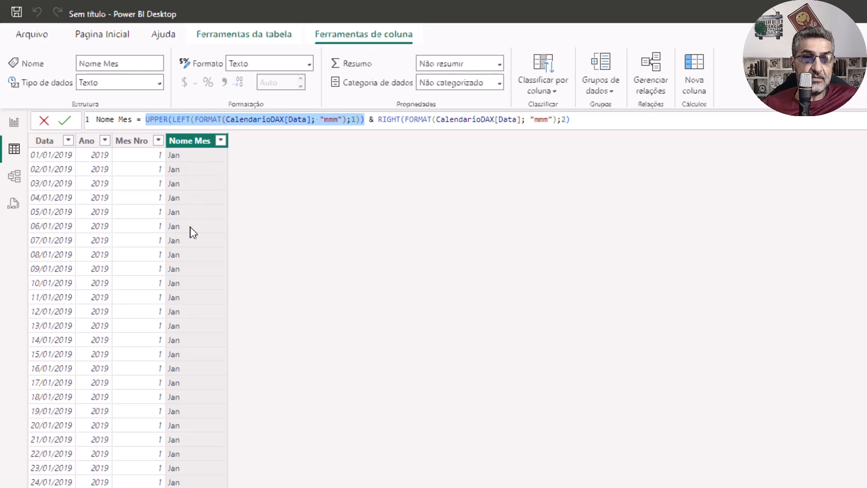
scroll(189, 234, "down", 1)
scroll(189, 236, "down", 15)
scroll(190, 259, "up", 15)
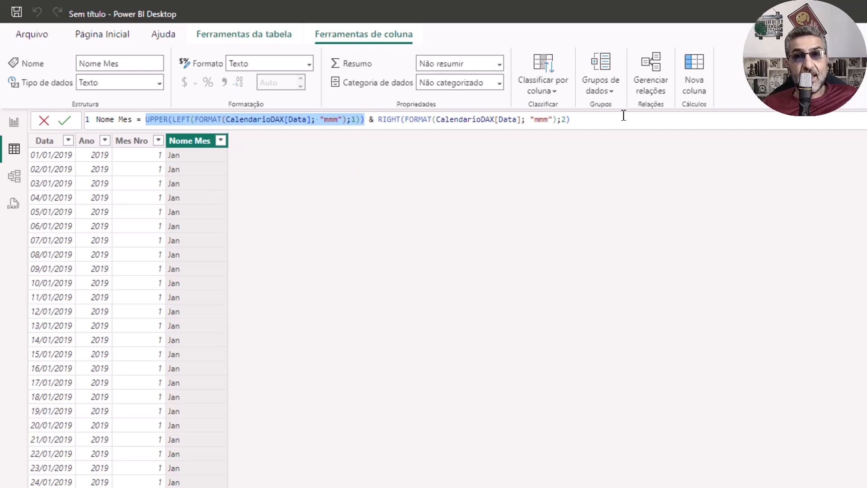
Move the Nome Mes expression to its own line, comment it out with //, and leave an empty line below it.
left_click(610, 119)
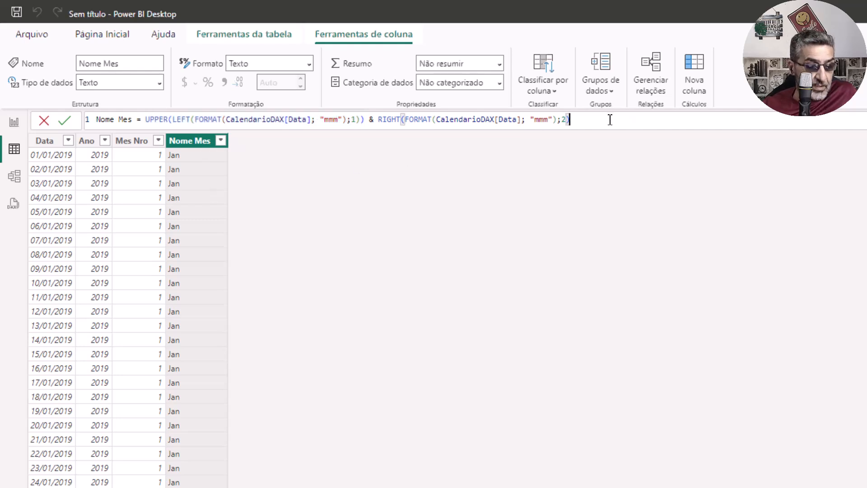
scroll(610, 119, "up", 2)
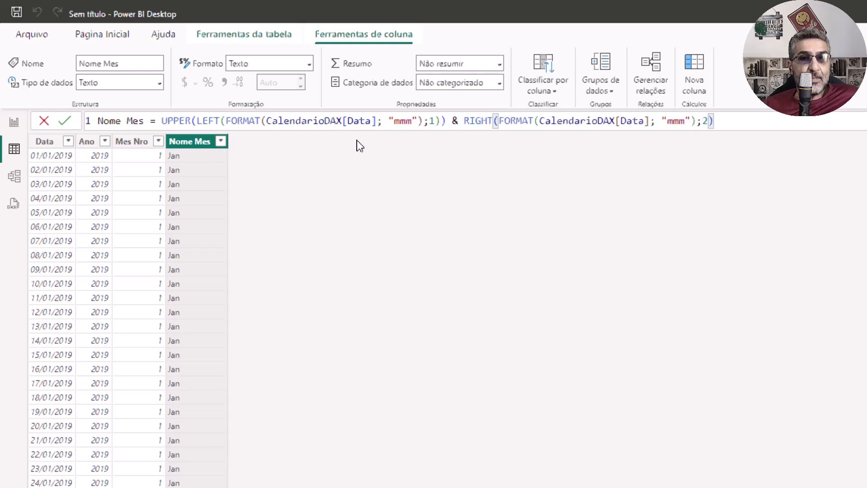
key("shift+Return")
left_click(162, 122)
key("shift+Return")
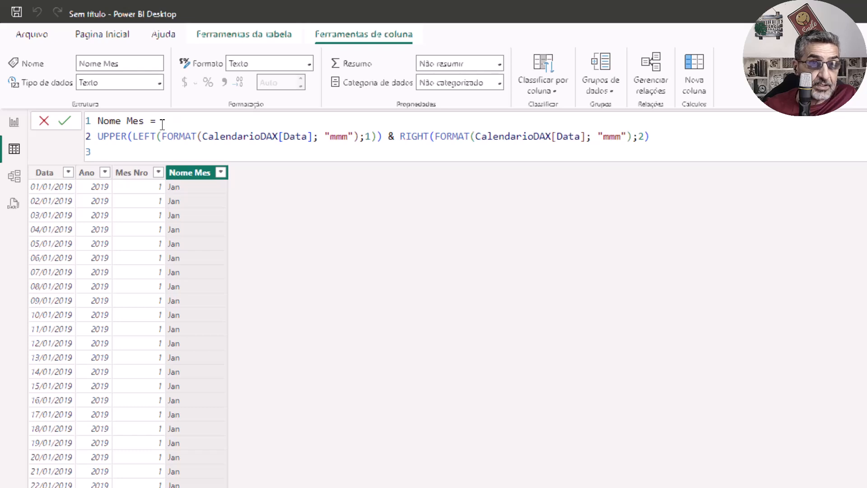
type("//")
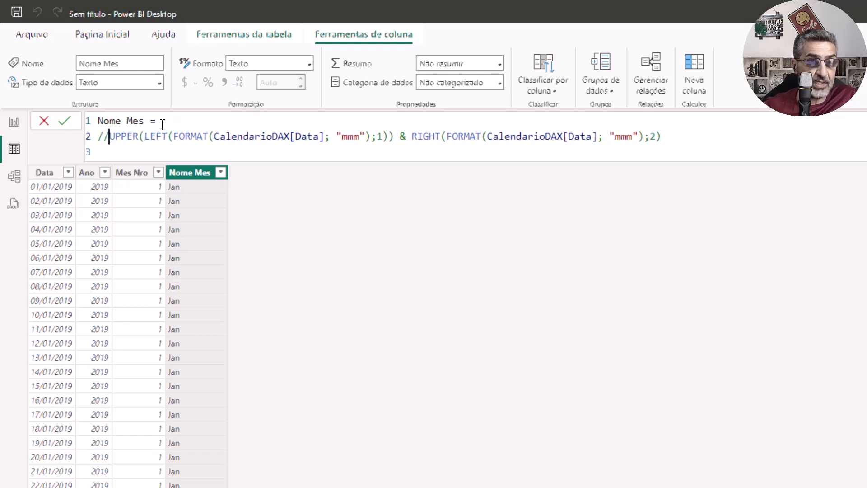
Declare an indented variable v1 below the comment as FORMAT(CalendarioDAX[Data]; "mmm"), copied from the commented expression, and add a new line.
left_click(146, 154)
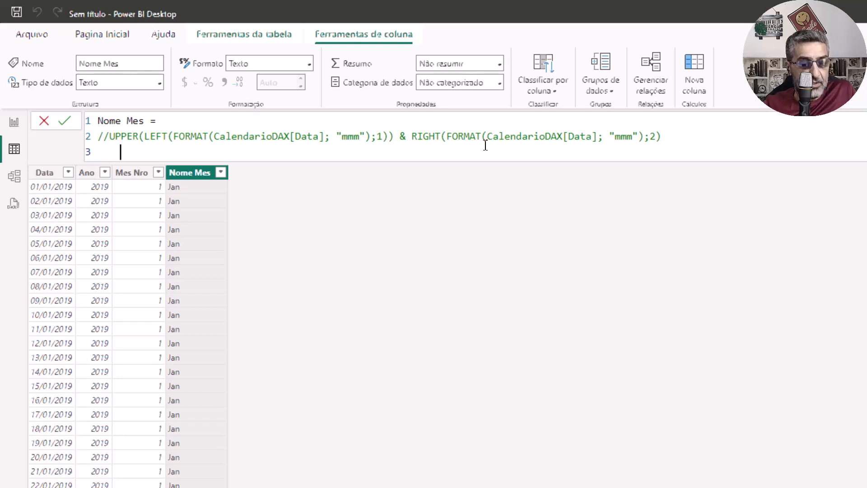
type("VAR")
key("Tab")
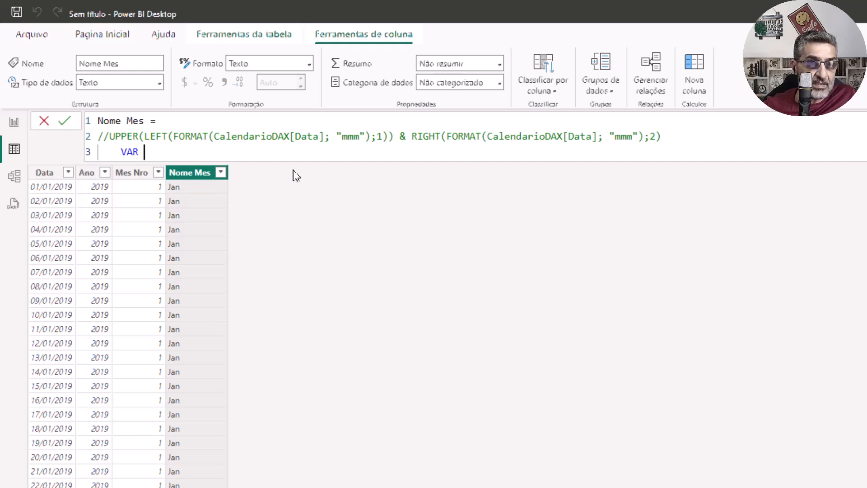
left_click_drag(173, 136, 373, 143)
key("ctrl+c")
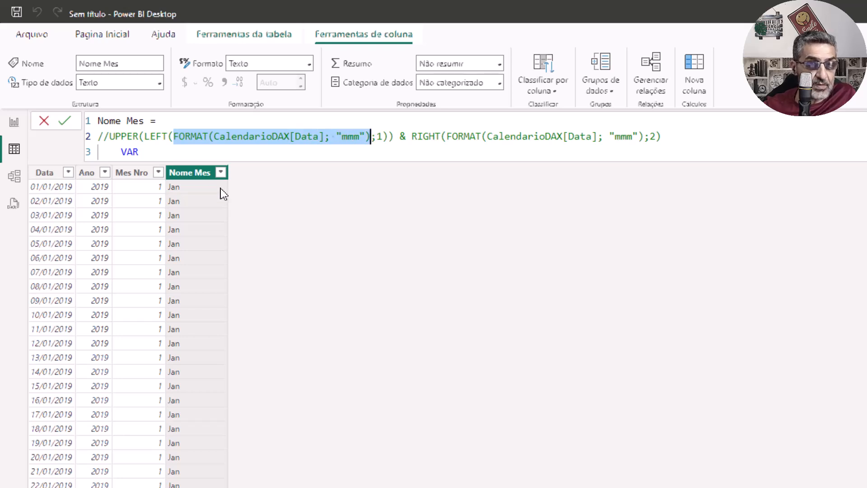
left_click(167, 153)
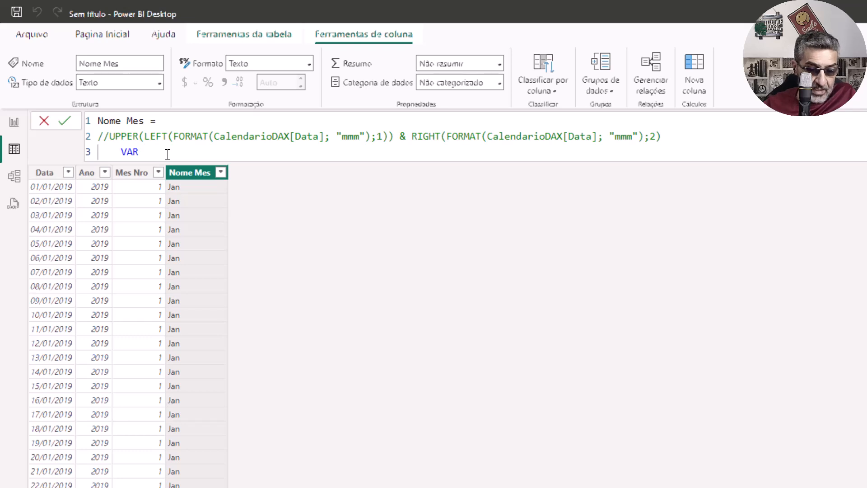
type("v1")
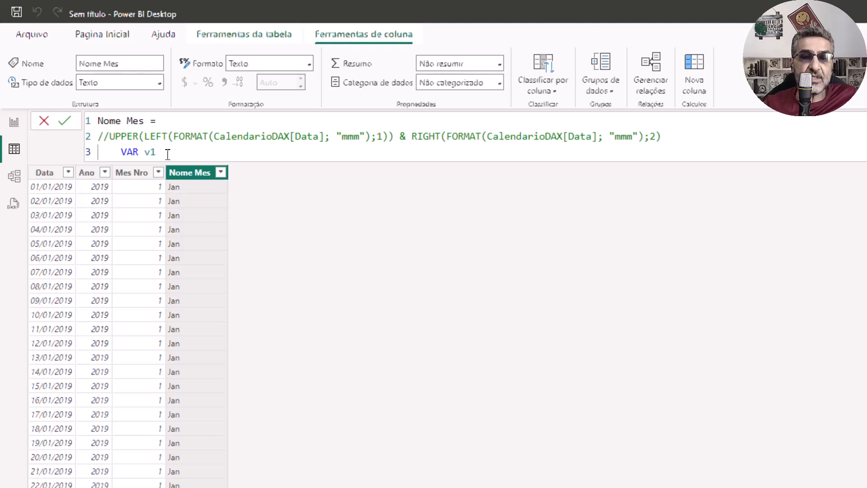
type("=")
key("ctrl+v")
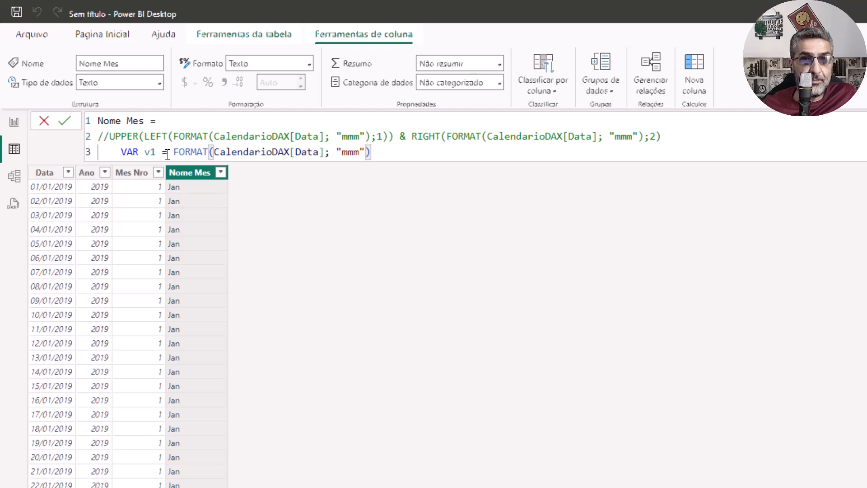
key("shift+Return")
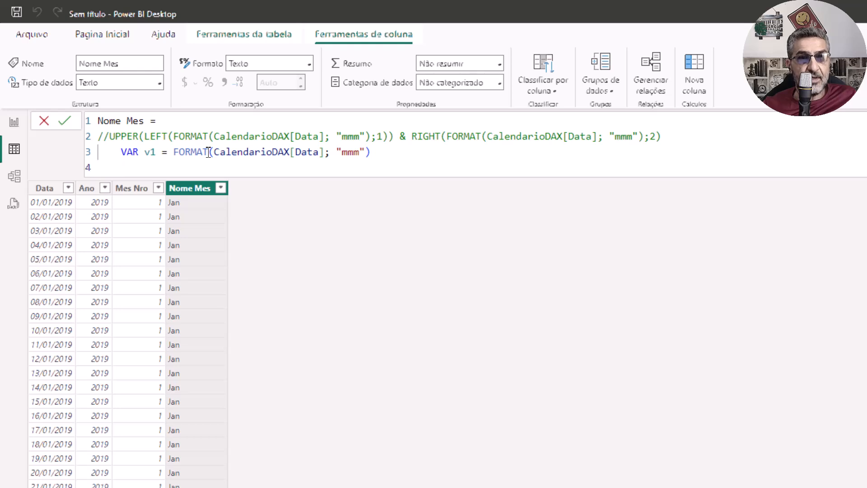
key("ctrl+s")
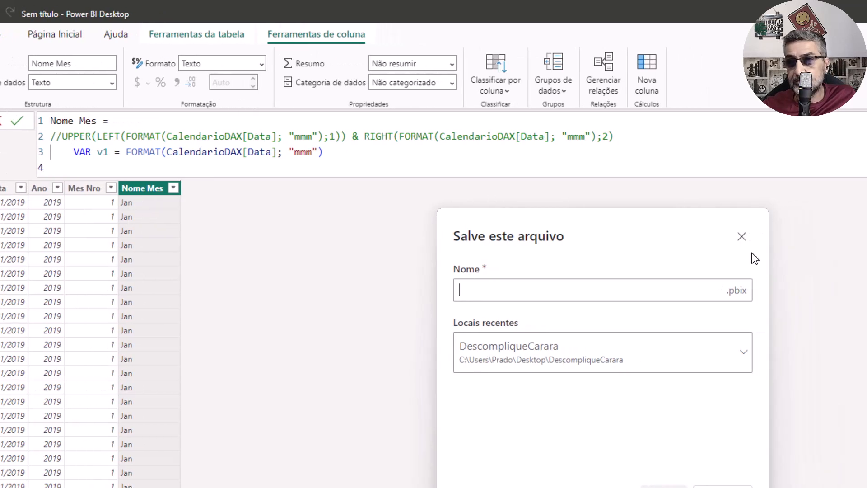
left_click(742, 239)
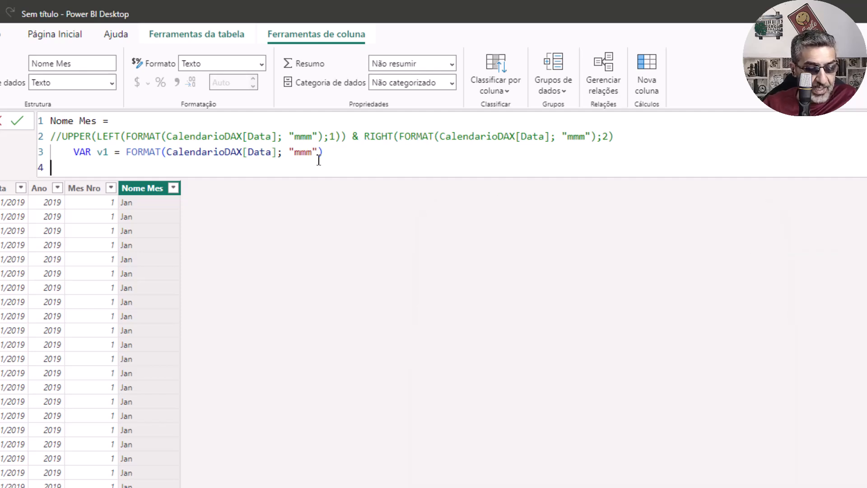
Add a RETURN line with v1 indented beneath it and apply the Nome Mes formula.
type("retur")
key("Tab")
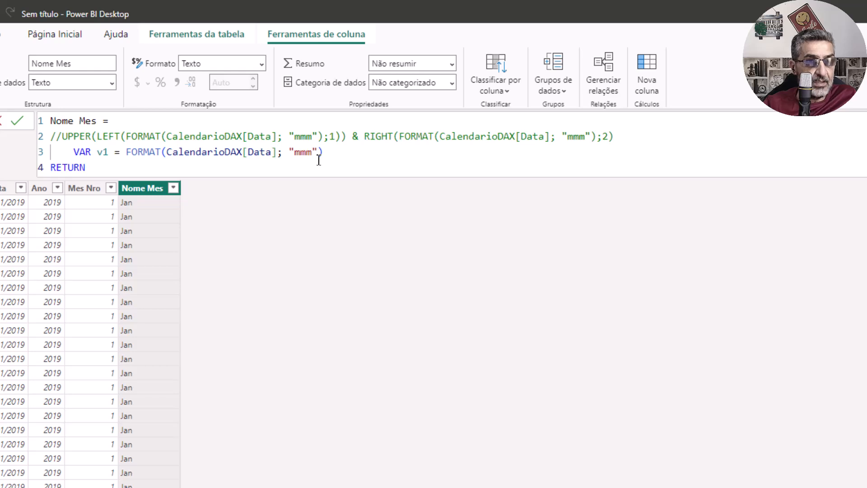
key("shift+Return")
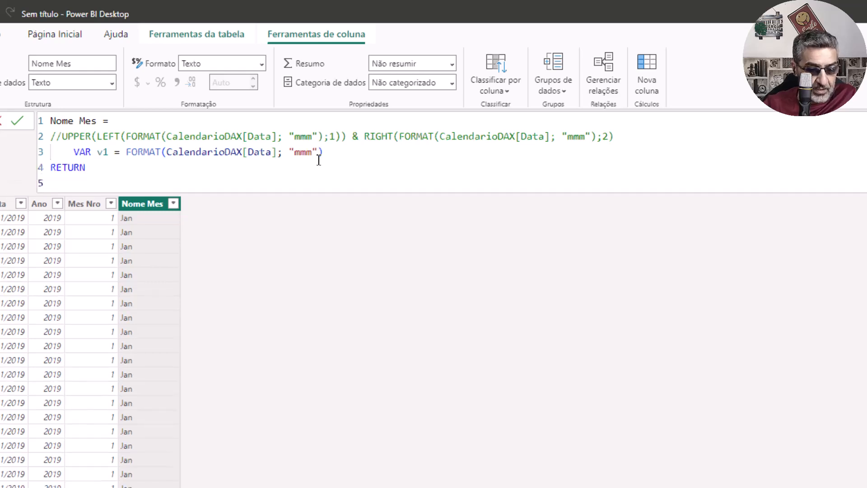
type("v")
key("BackSpace")
key("Tab")
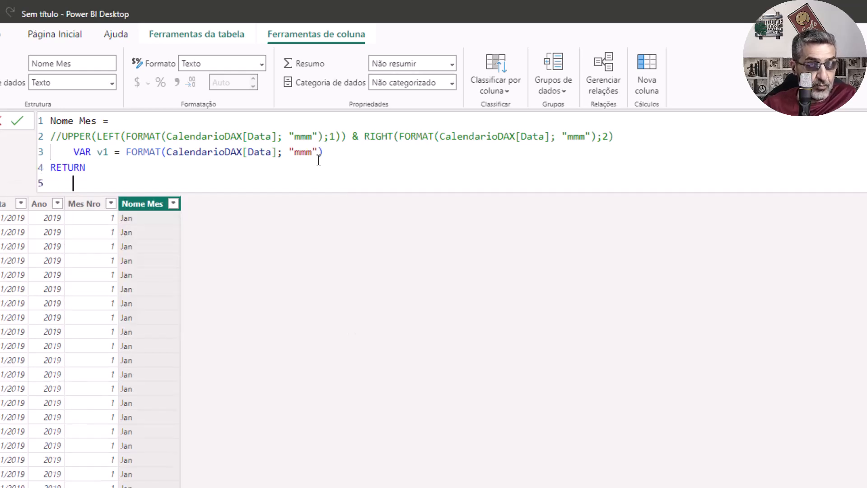
type("c1")
key("BackSpace")
key("BackSpace")
type("v1")
key("Return")
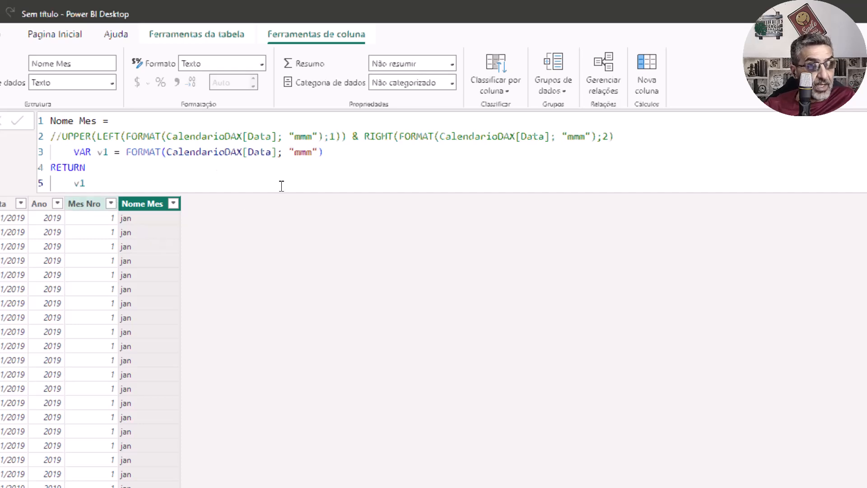
Start a second variable declaration, VAR v2 =, on a new line between v1 and RETURN.
left_click(333, 154)
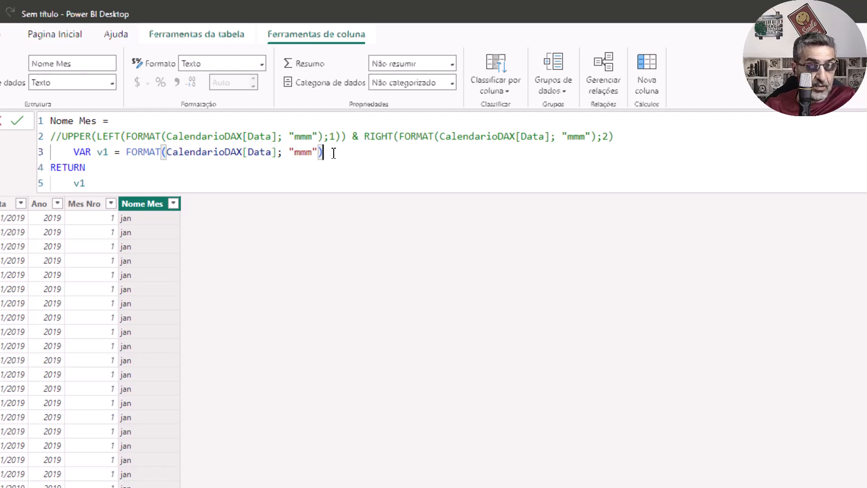
key("Return")
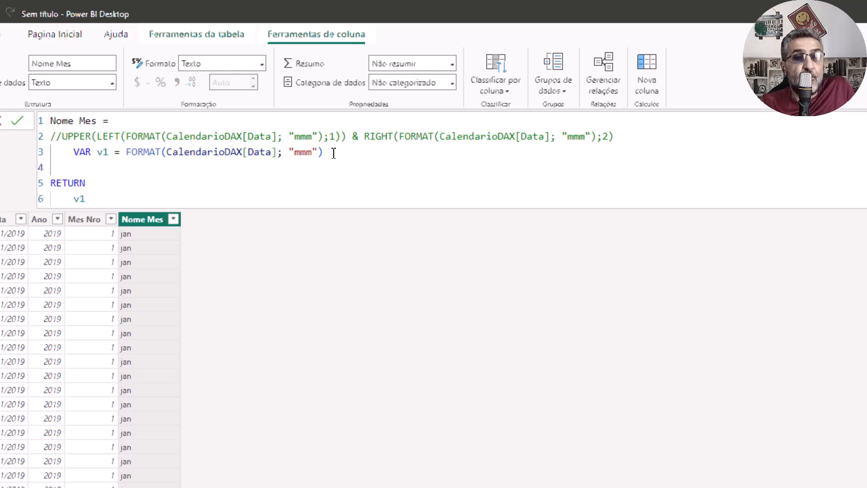
type("var")
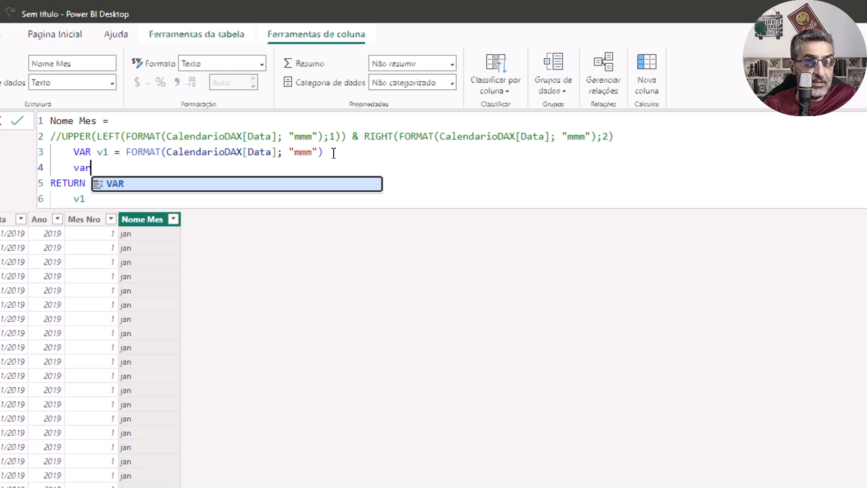
key("Tab")
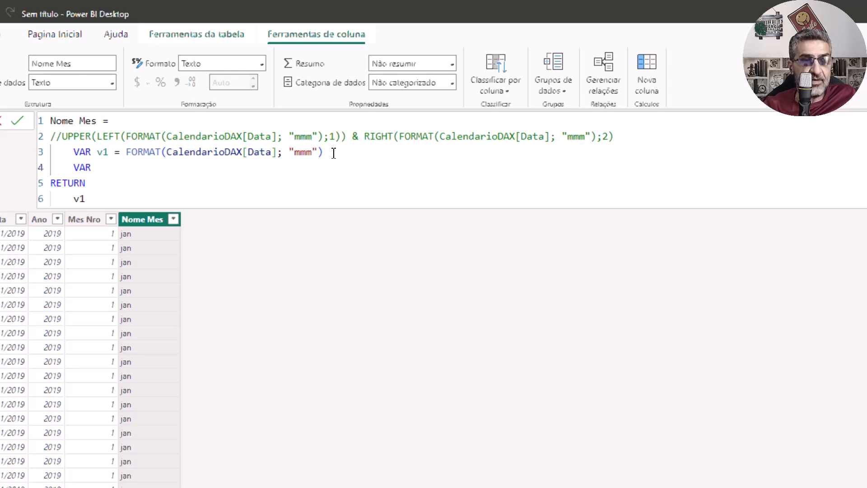
type("2 =")
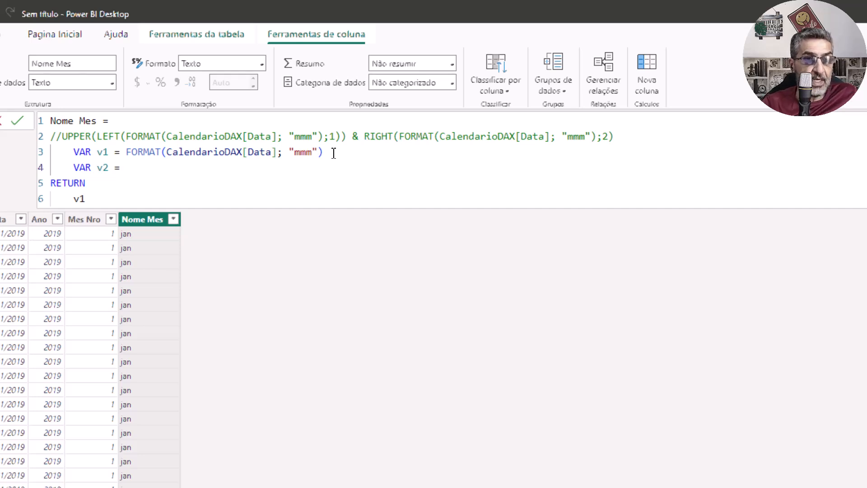
Define v2 as the uppercase first letter of v1 with UPPER(LEFT(v1;1)).
type("upper")
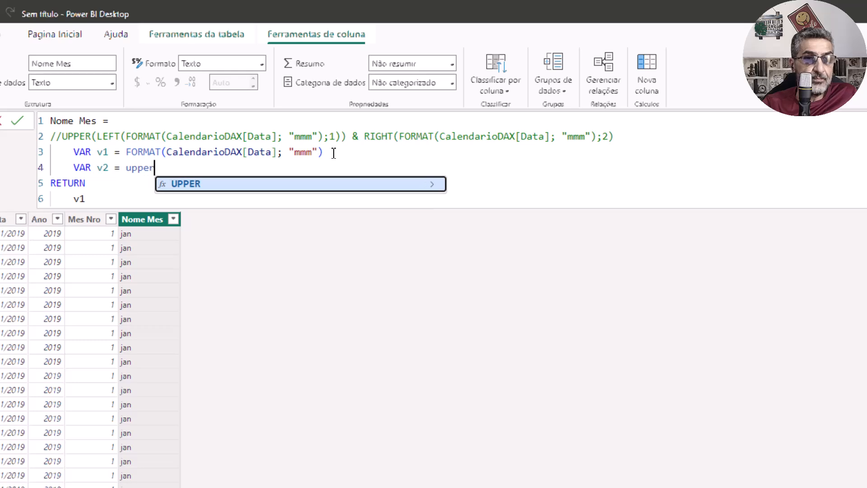
key("BackSpace")
key("BackSpace")
key("BackSpace")
key("BackSpace")
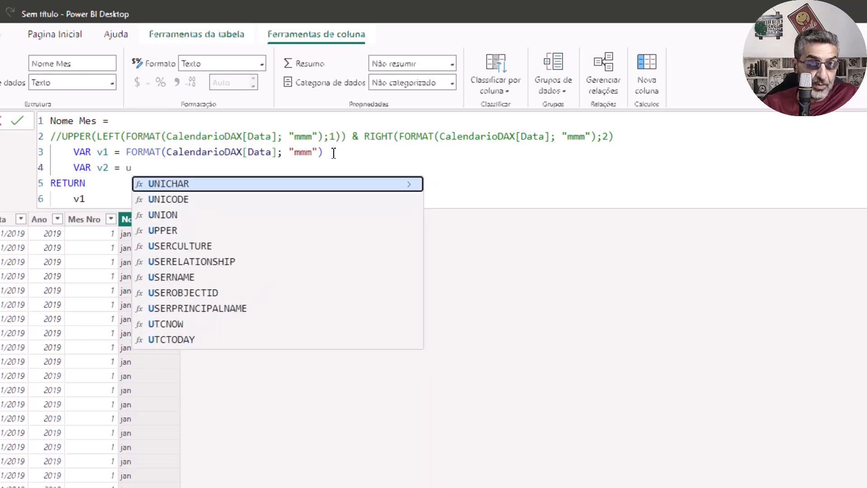
type("pp")
key("Tab")
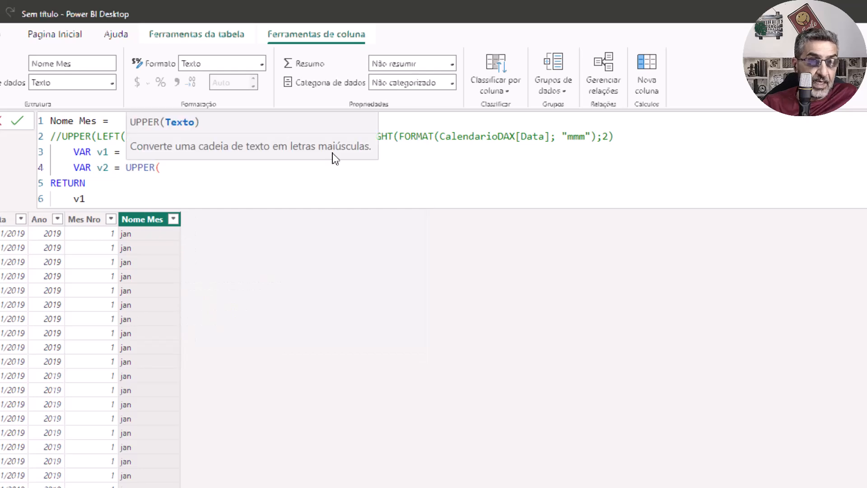
type("lef")
key("Tab")
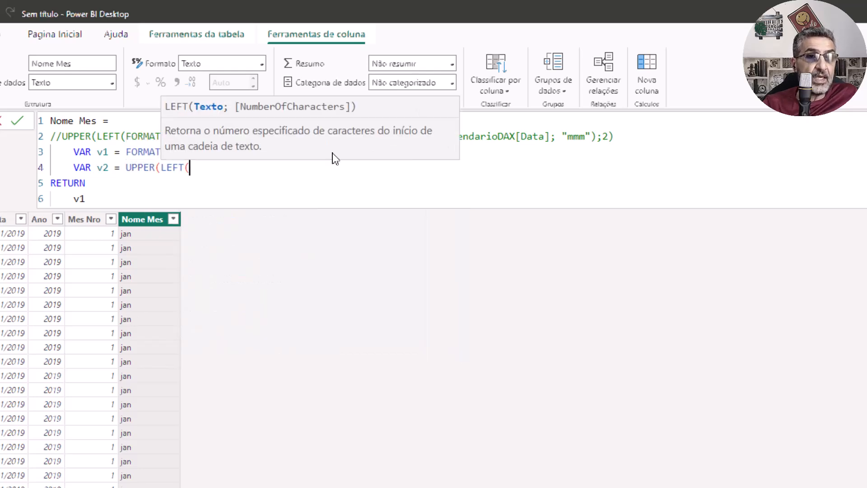
type("v1")
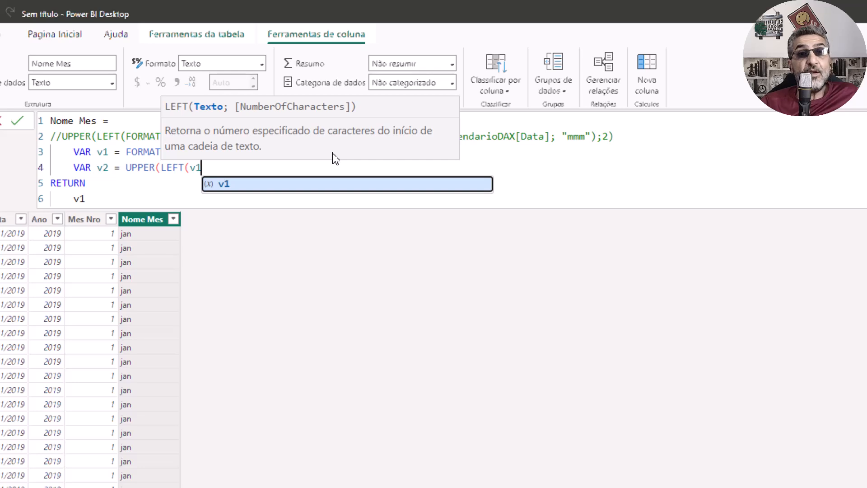
type(";1))")
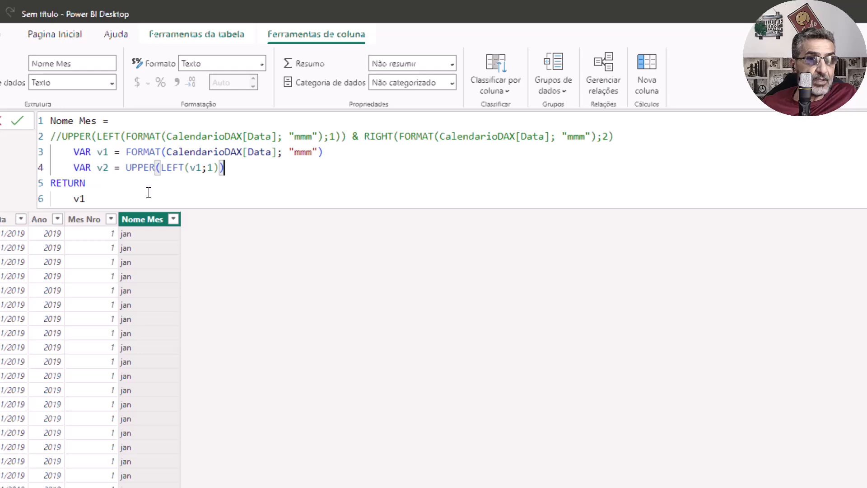
Make the Nome Mes formula return v2 instead of v1 and apply it.
left_click(99, 199)
key("BackSpace")
type("2")
key("Escape")
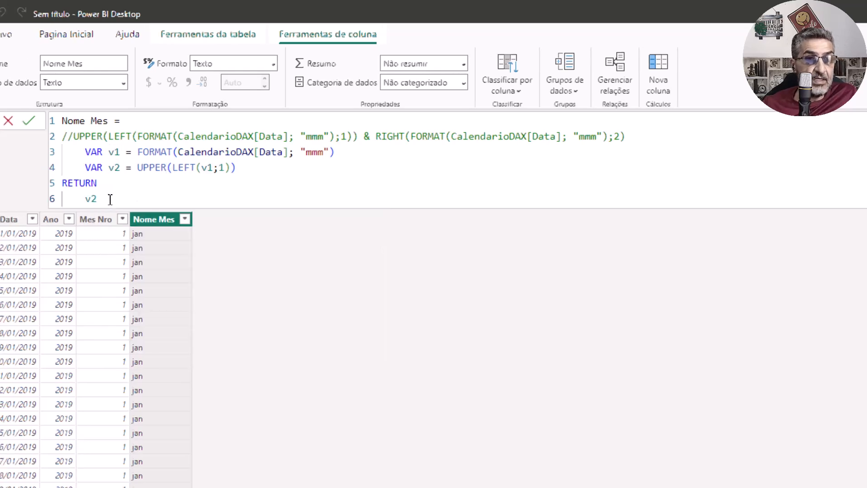
key("Return")
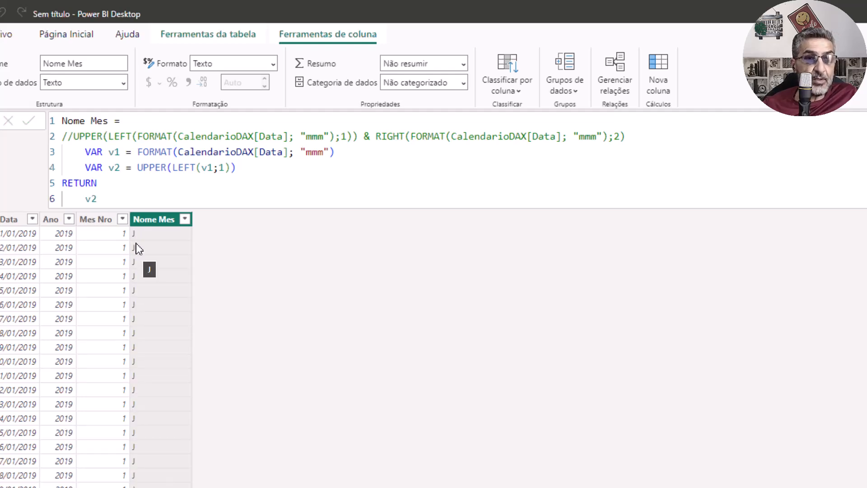
Declare a third variable below v2 as VAR v3 = RIGHT(v1;2) to hold the last two letters of the month.
left_click(244, 165)
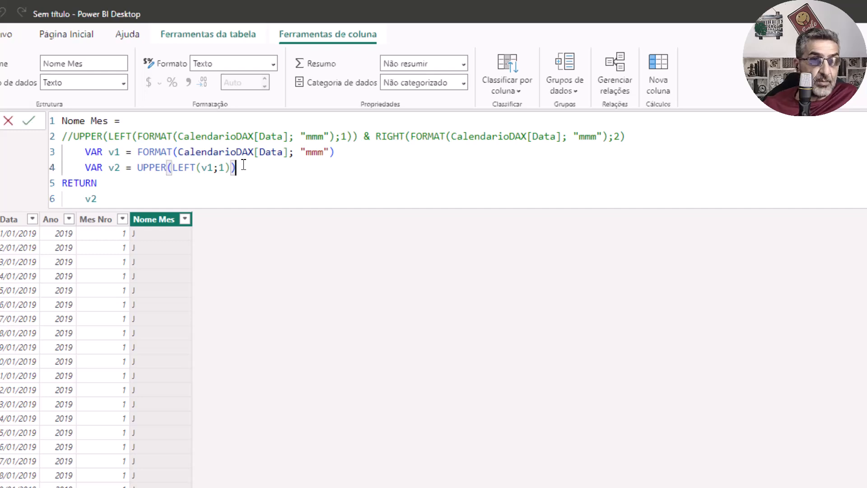
key("Return")
type("var")
key("Tab")
type("v3 =")
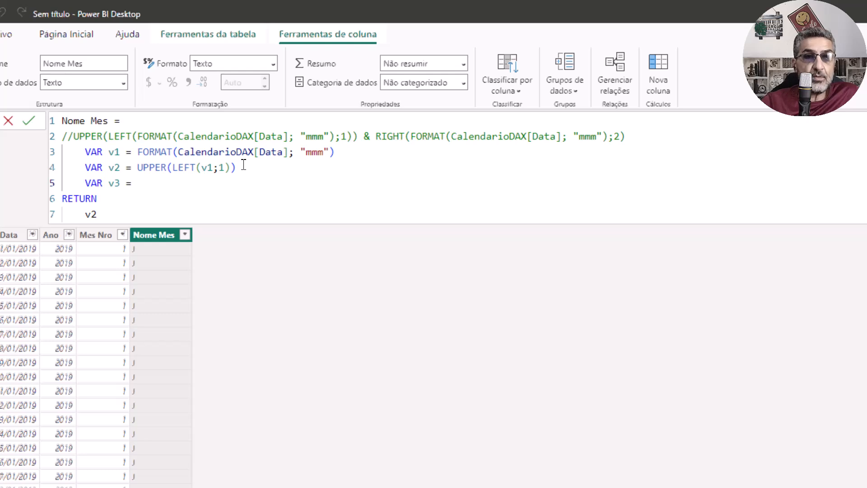
type(" rig")
key("Tab")
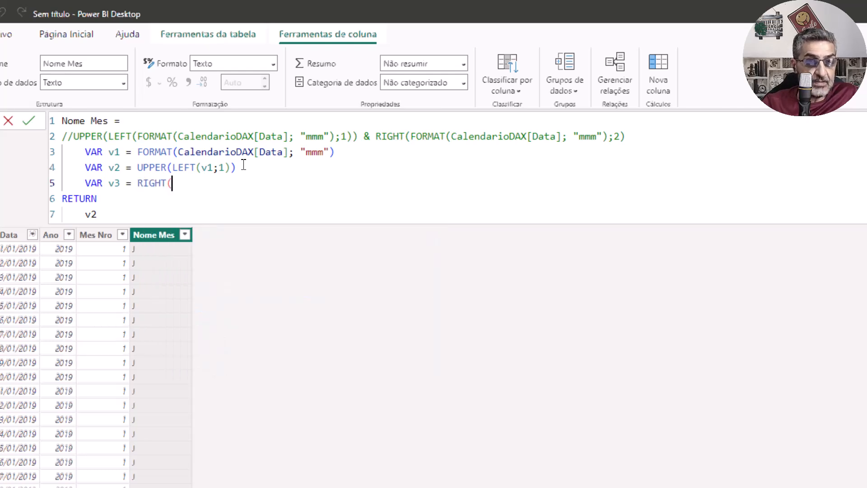
type("v1,")
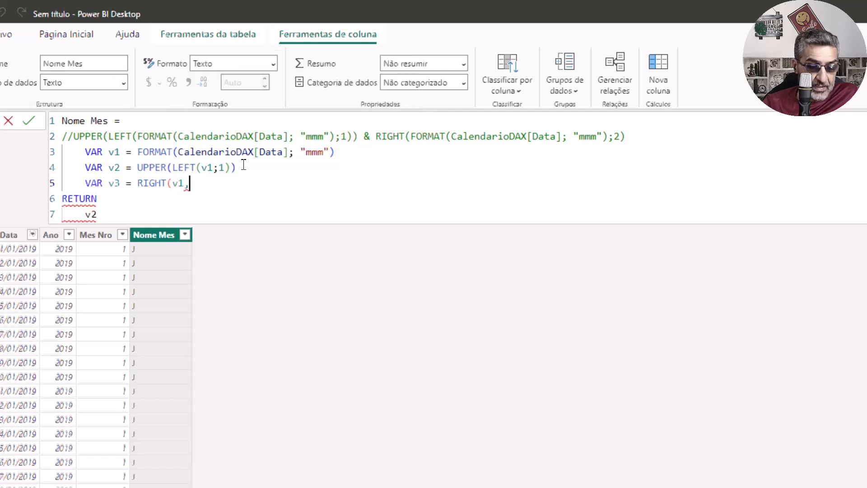
key("BackSpace")
type(";2)")
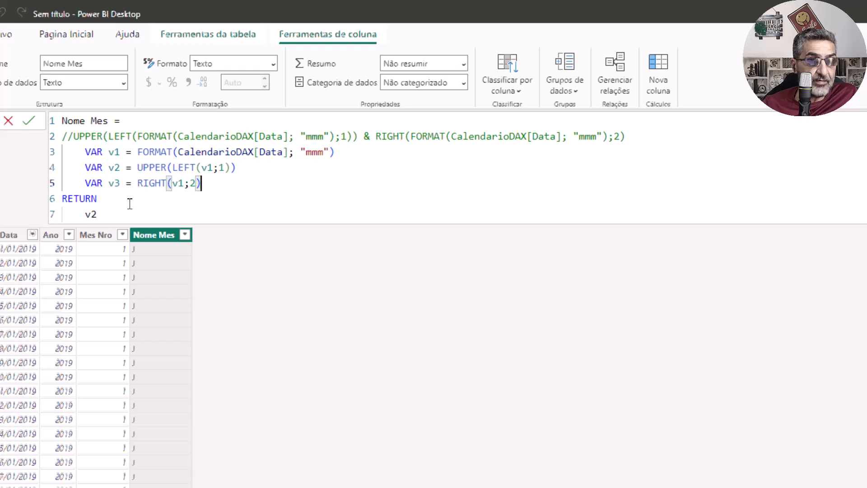
Make the formula return v3, apply it, and check the values in the Nome Mes column.
left_click(103, 214)
key("BackSpace")
type("3")
key("Return")
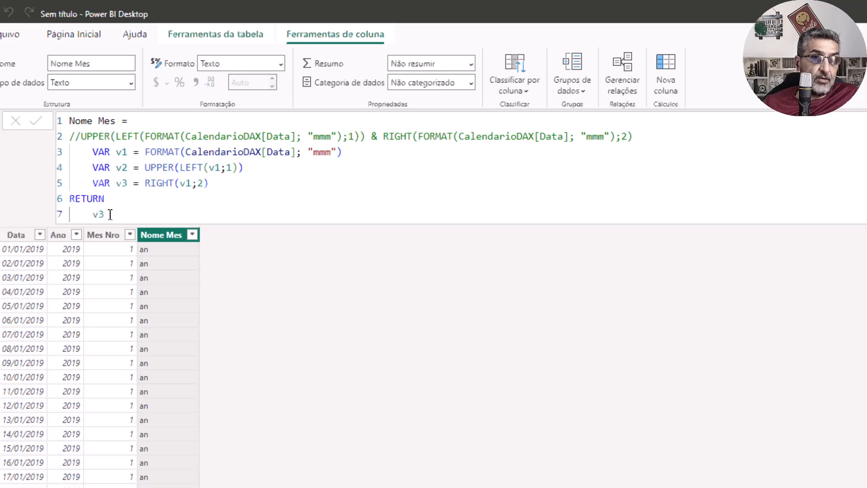
scroll(156, 264, "down", 15)
scroll(156, 271, "up", 12)
scroll(157, 276, "up", 3)
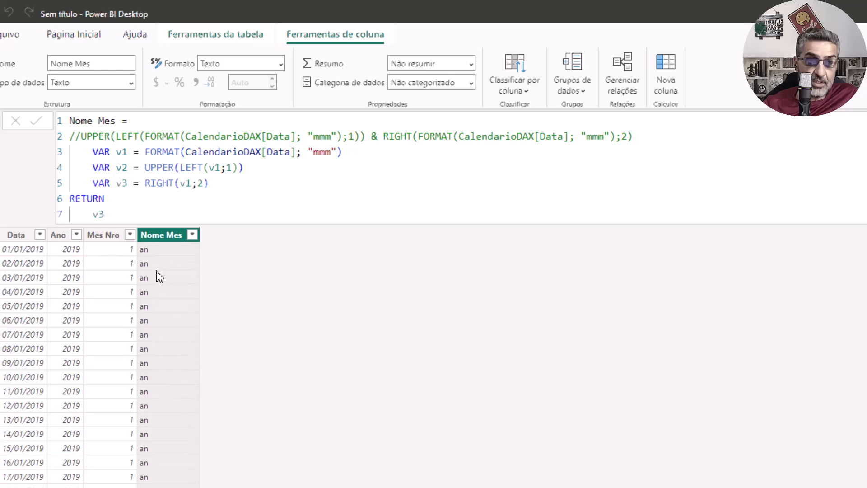
Declare a fourth variable below v3 as var v4 = v2 & v3 to join both parts of the month name.
left_click(215, 182)
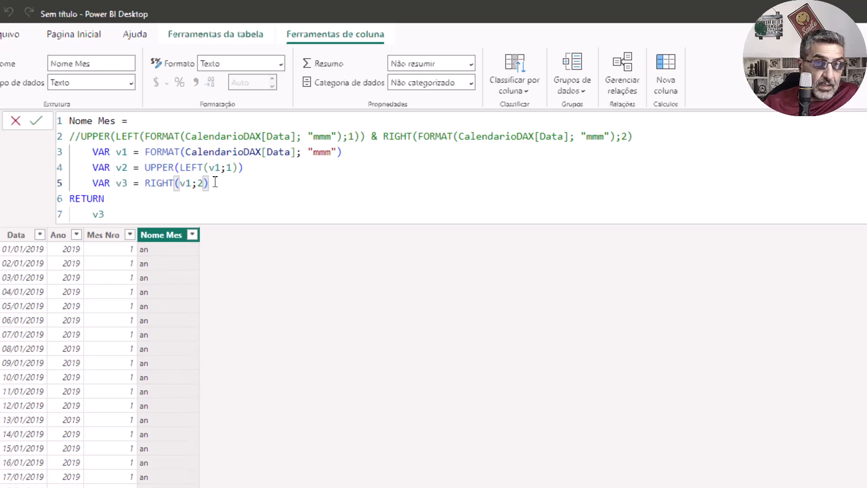
key("Return")
type("var")
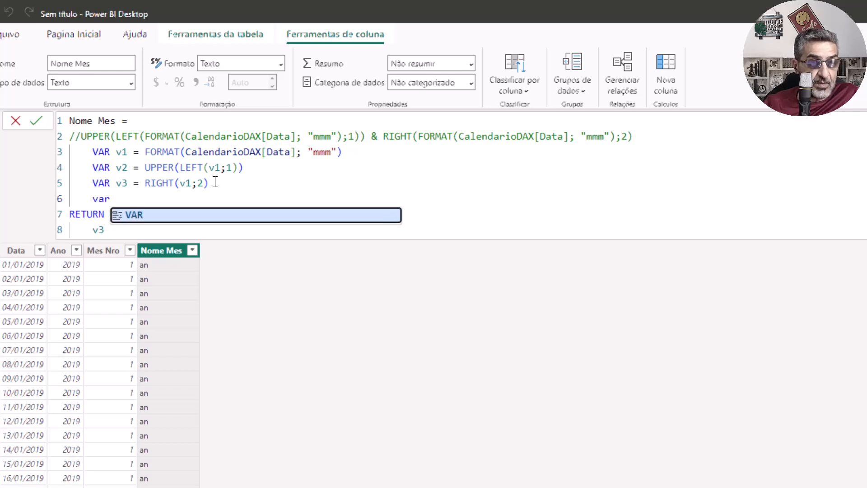
type(" v4 ")
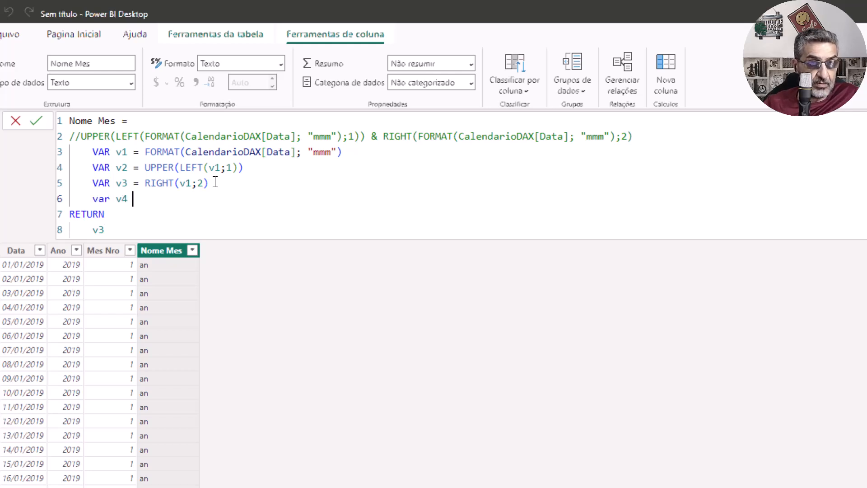
type("= ")
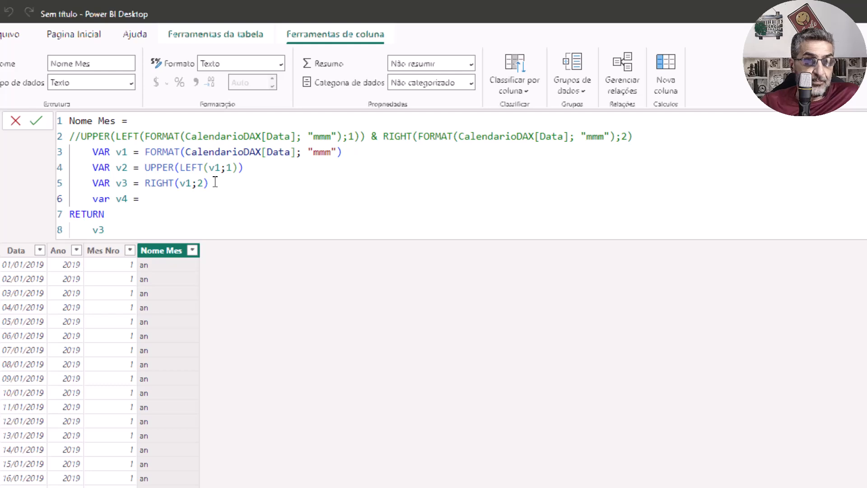
type("v2 ")
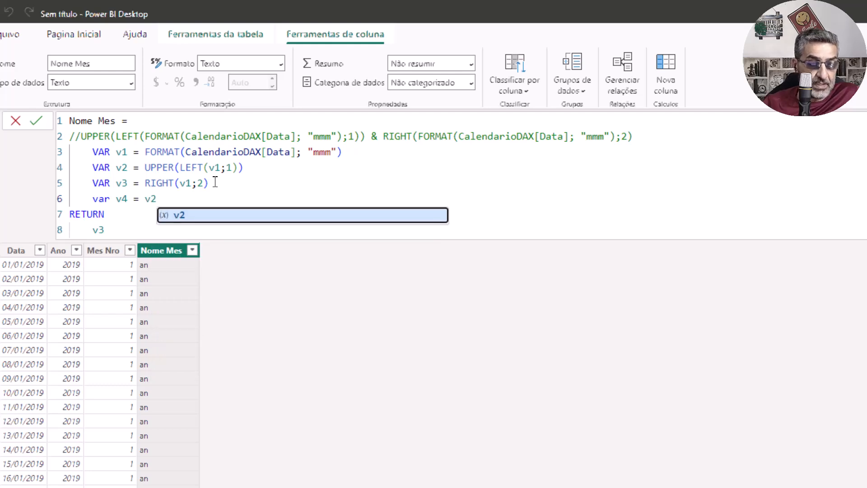
type("& ")
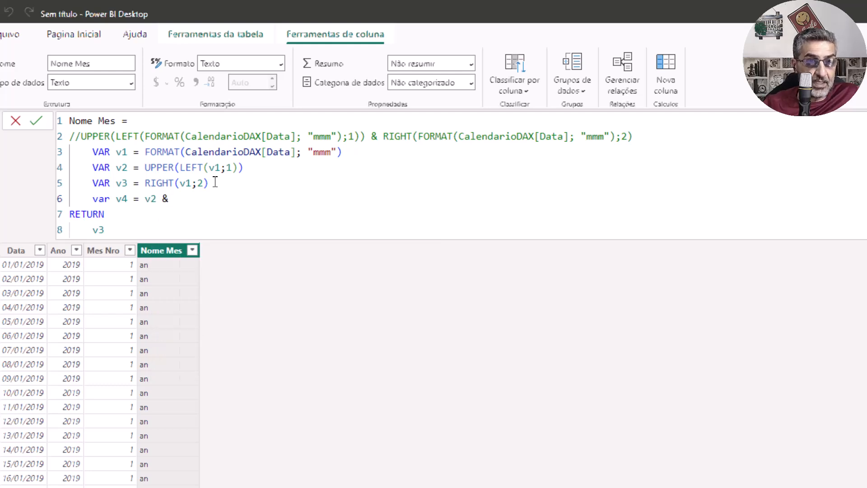
type("v3")
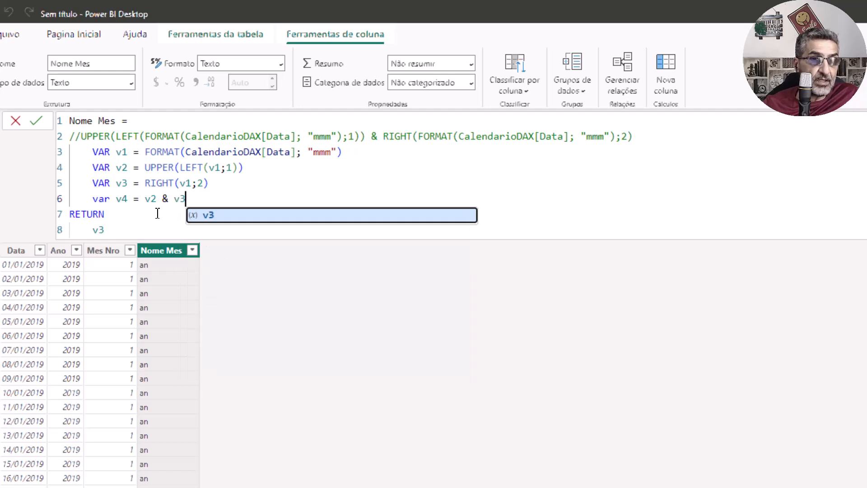
Make the formula return v4 and apply it to the Nome Mes column.
left_click(107, 231)
key("BackSpace")
type("4")
key("Escape")
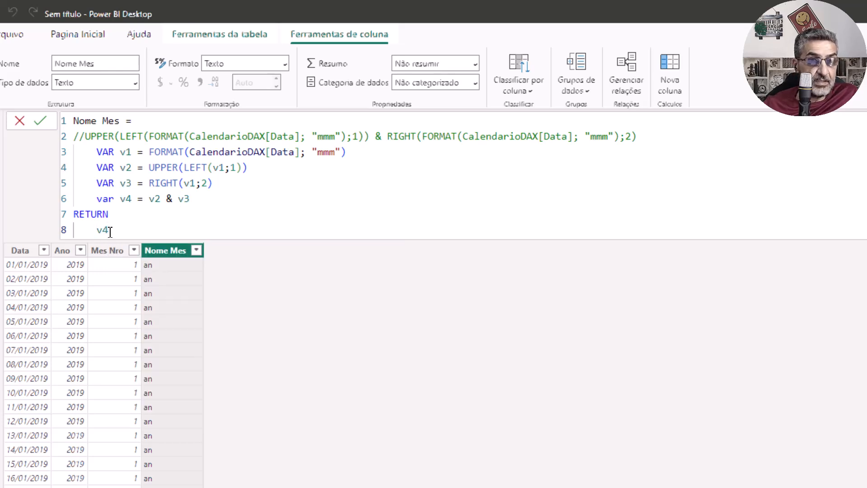
key("Return")
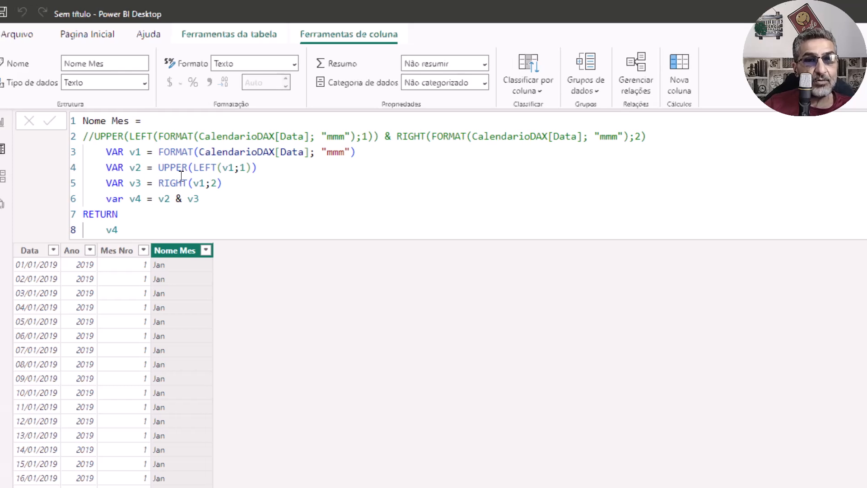
Start an inline comment at the end of the v1 definition with "//Armazena".
left_click(361, 149)
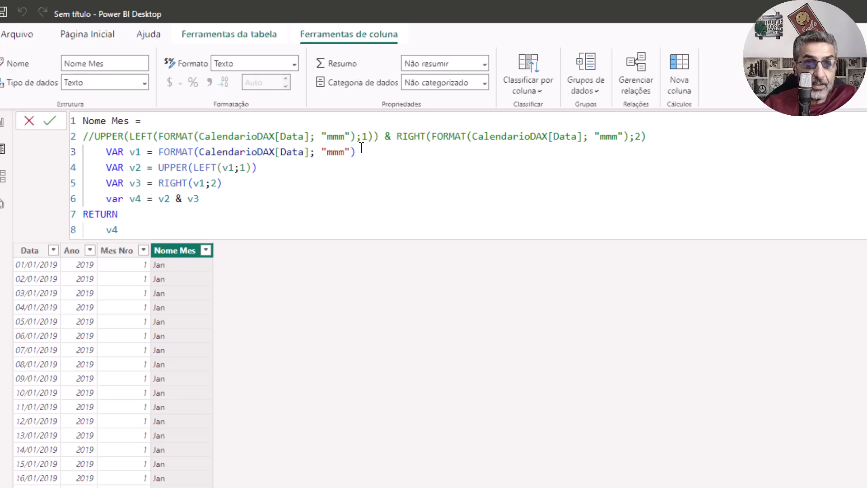
type("//")
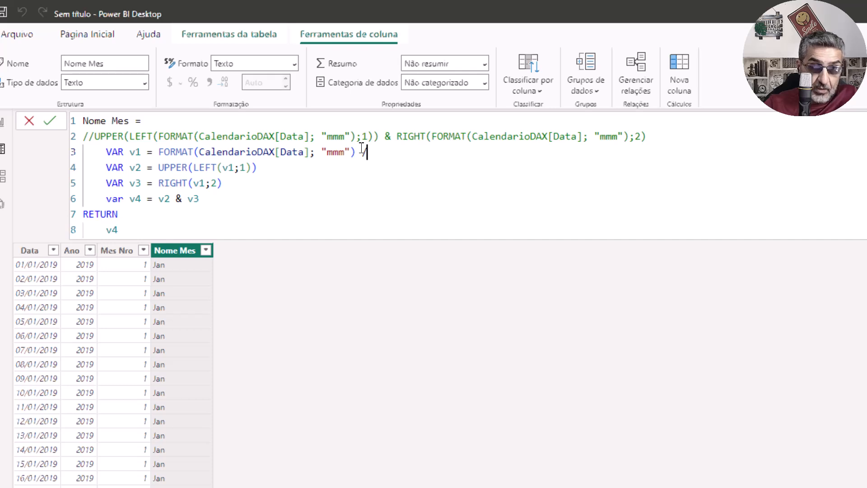
type("Arma")
key("BackSpace")
key("BackSpace")
type("maze")
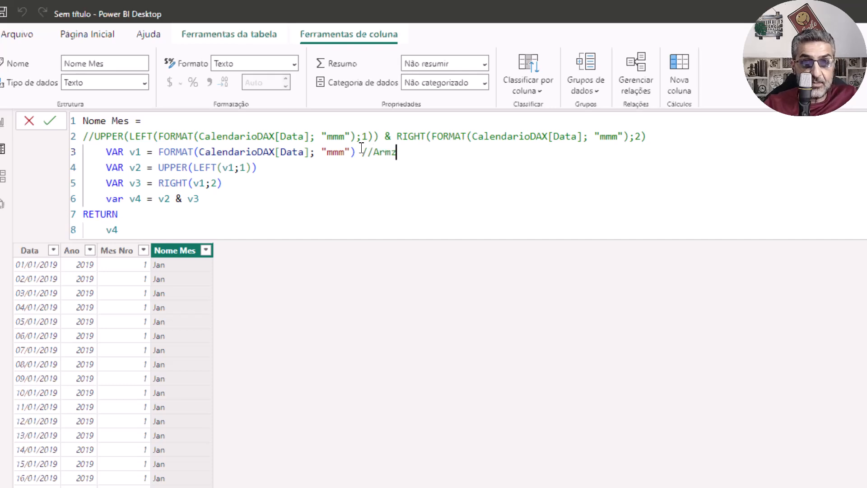
type("na ")
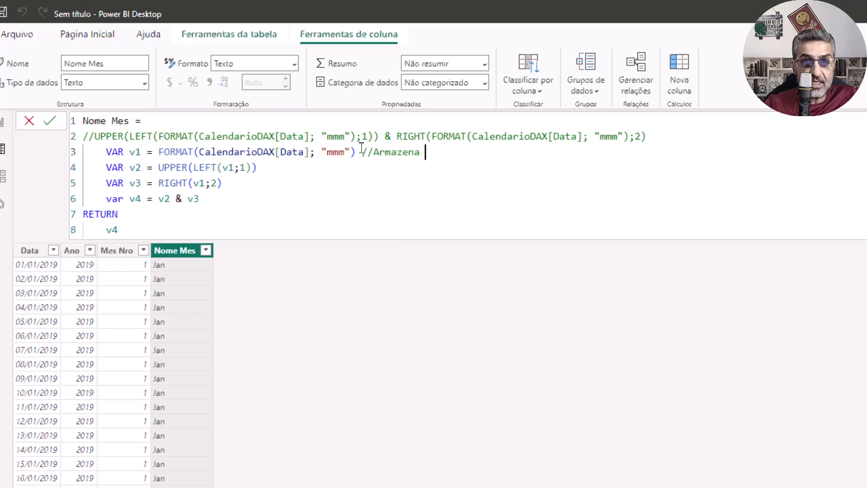
Continue the comment beside v1 with "em V1 o nome do mes", leaving mes without an accent.
type("em V1 o n´me")
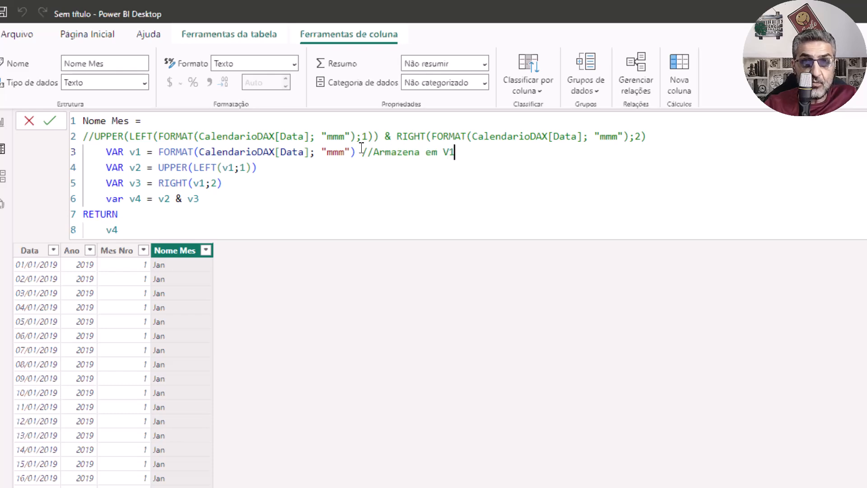
key("BackSpace")
key("BackSpace")
key("BackSpace")
type("ome do m")
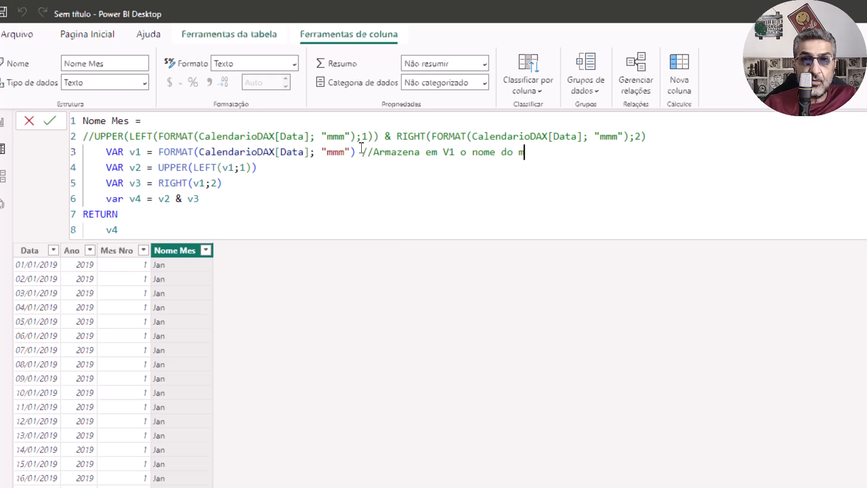
type("es")
key("BackSpace")
key("BackSpace")
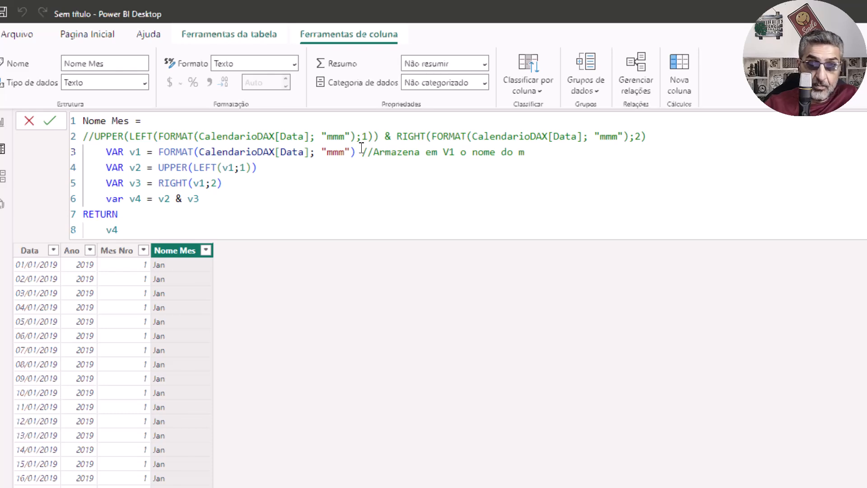
type("e")
key("BackSpace")
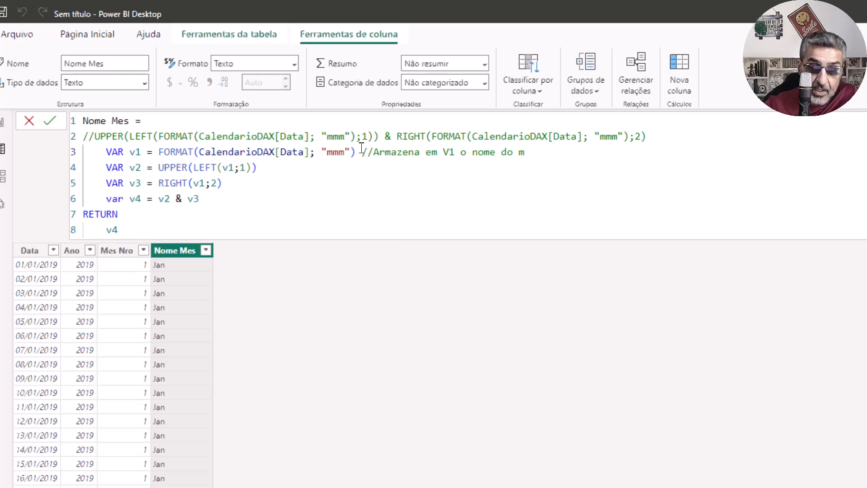
type("e")
key("BackSpace")
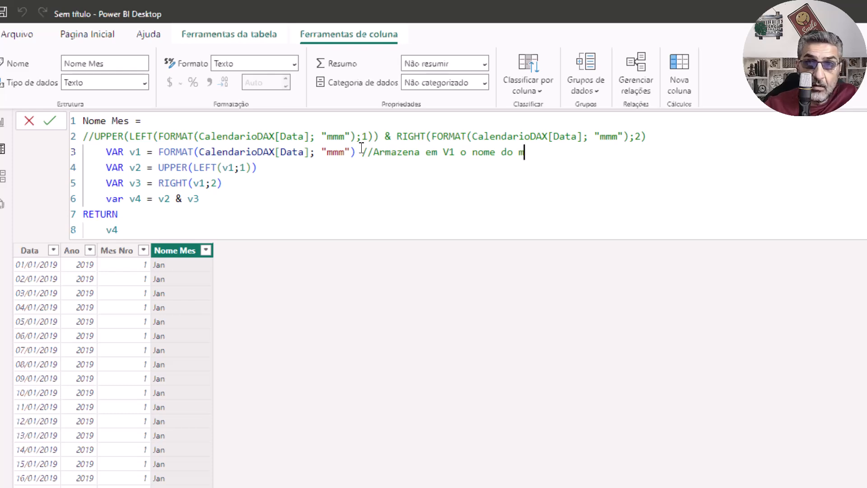
type("^^es")
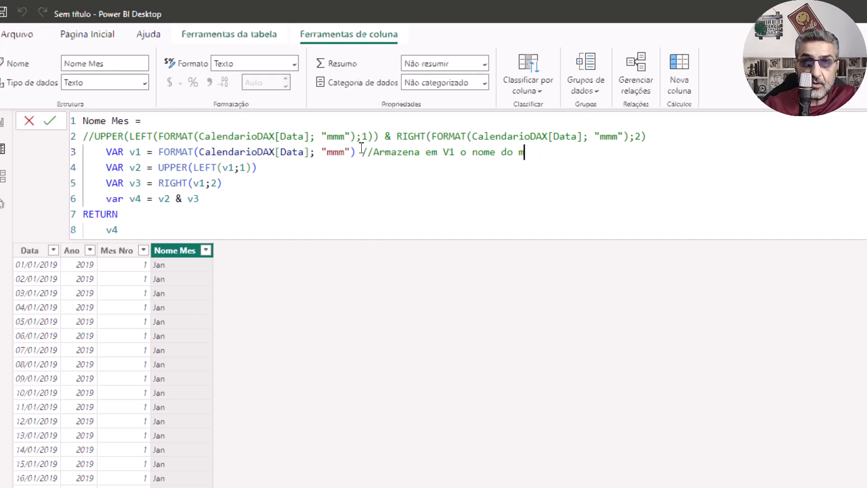
type("es")
key("BackSpace")
key("BackSpace")
type("^^")
key("BackSpace")
key("BackSpace")
type("es ")
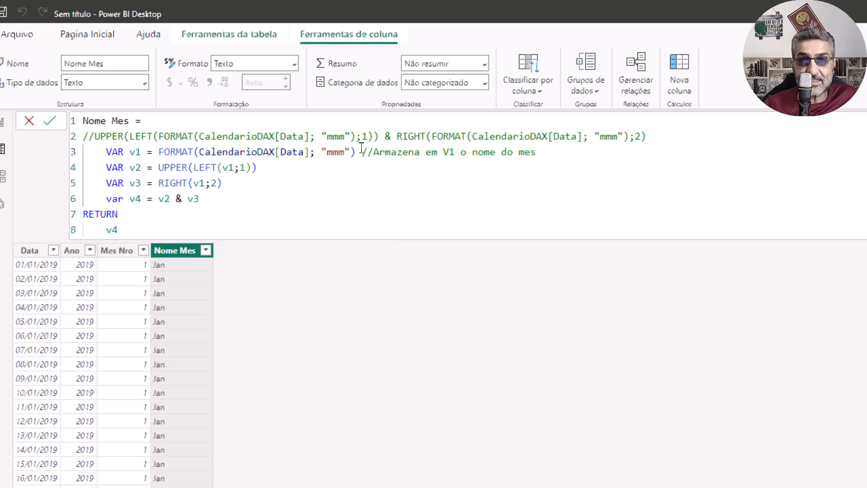
Finish the comment beside v1 with the words "abrevidado todo minúsculo".
type("todo")
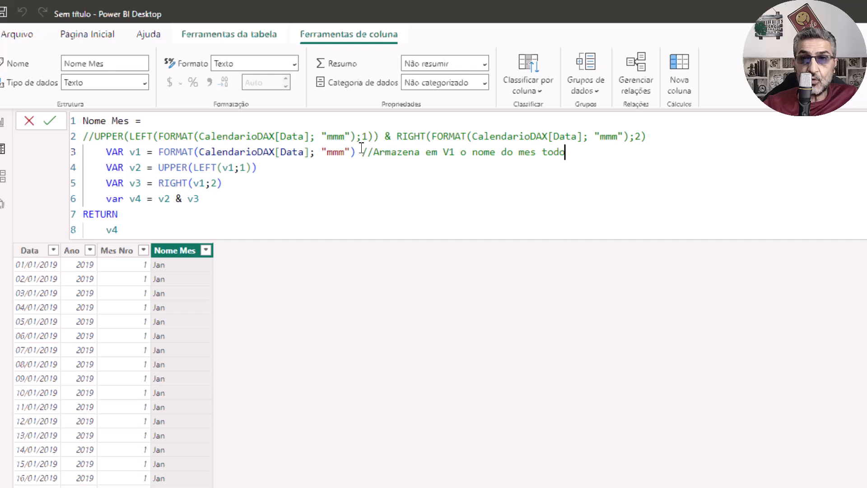
key("BackSpace")
key("BackSpace")
key("BackSpace")
key("BackSpace")
type("abre")
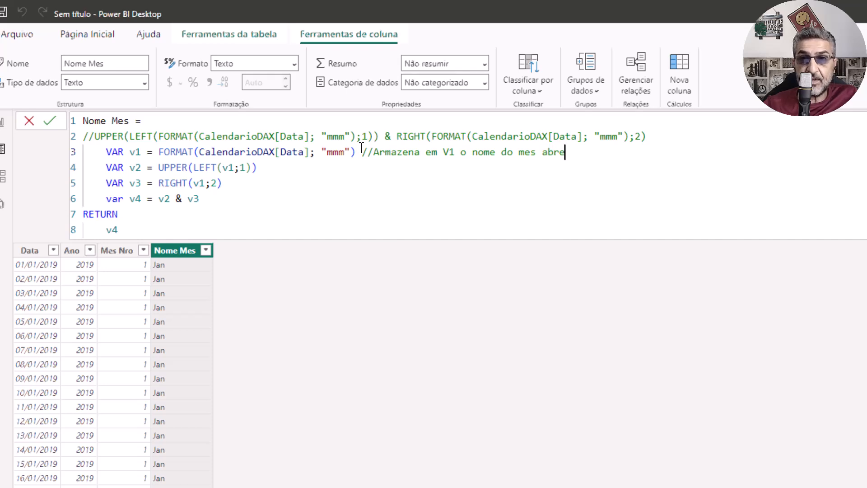
type("vidado todo")
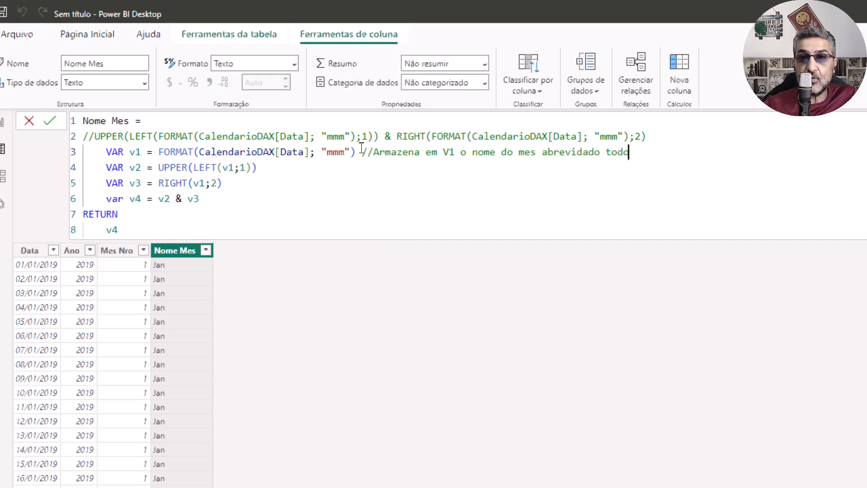
type(" minúsculo")
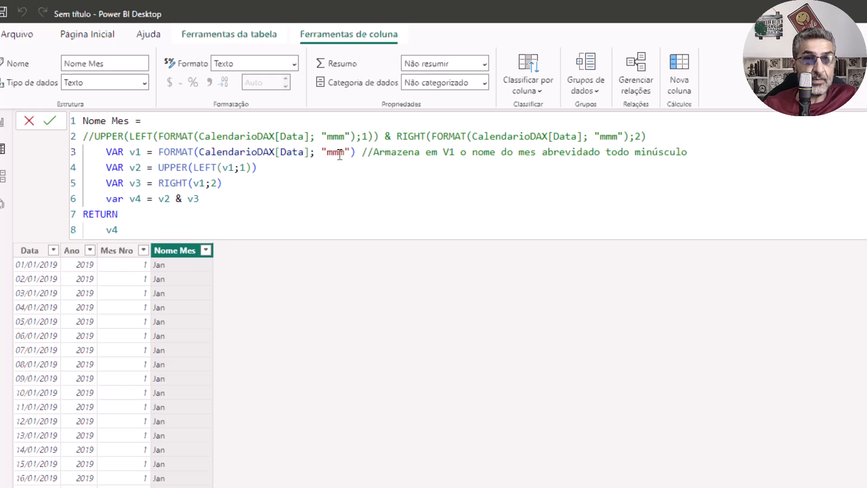
Start an inline comment at the end of the v2 definition with "//Armazena em V2 a primeira letra".
left_click(305, 167)
type("//")
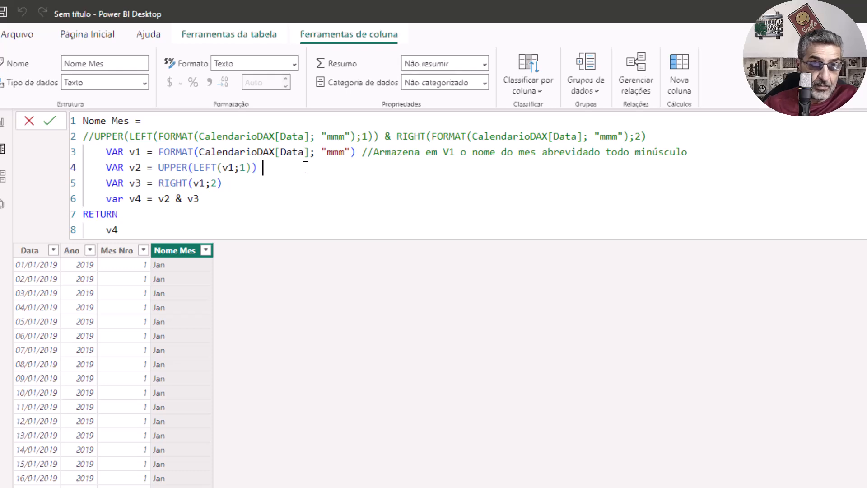
type("Arm")
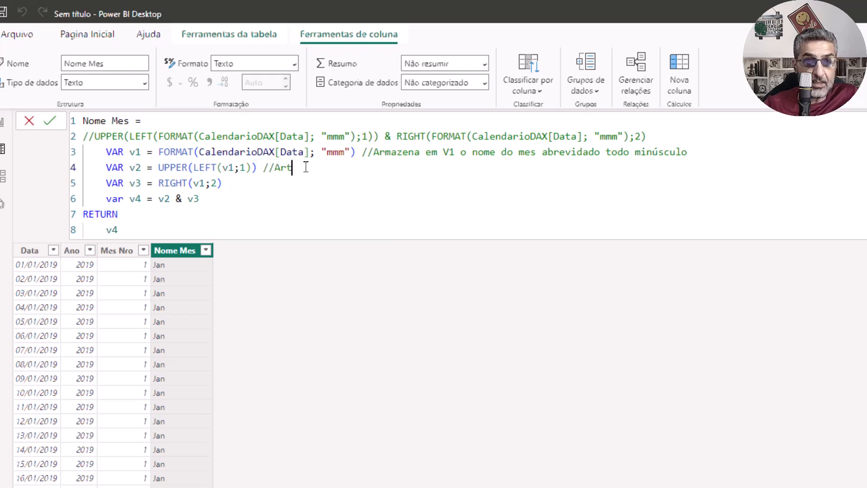
type("aze")
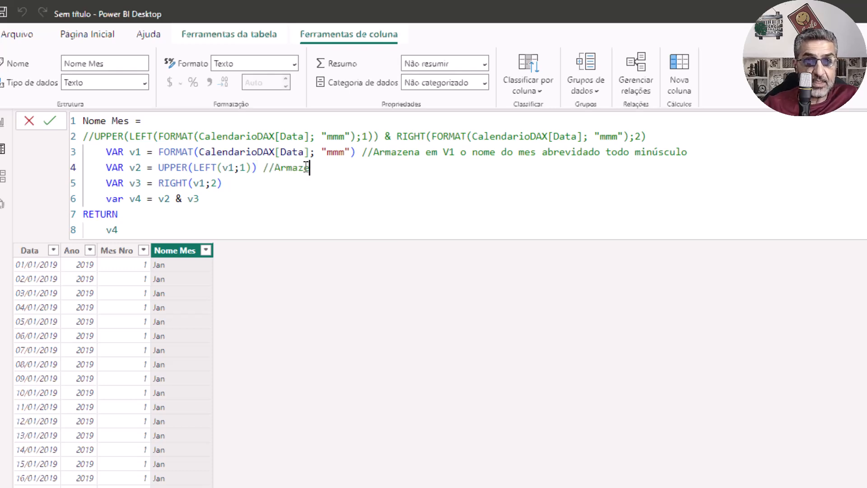
type("na em V")
key("BackSpace")
type("V2")
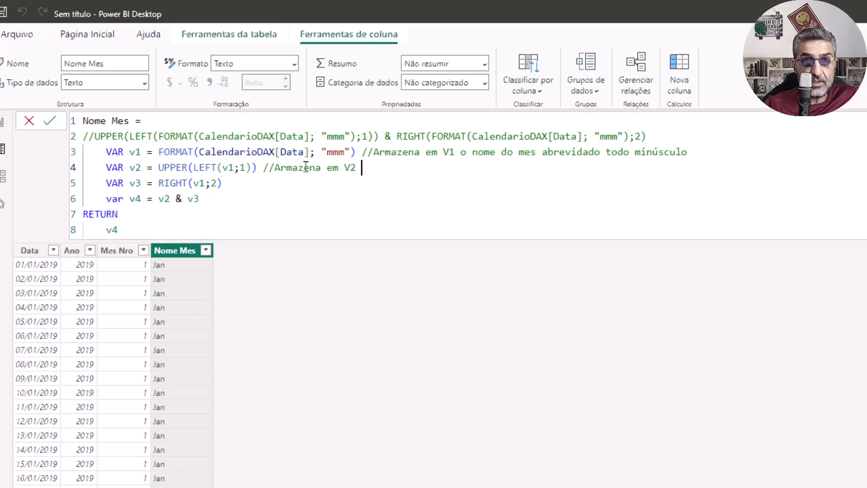
type(" a ")
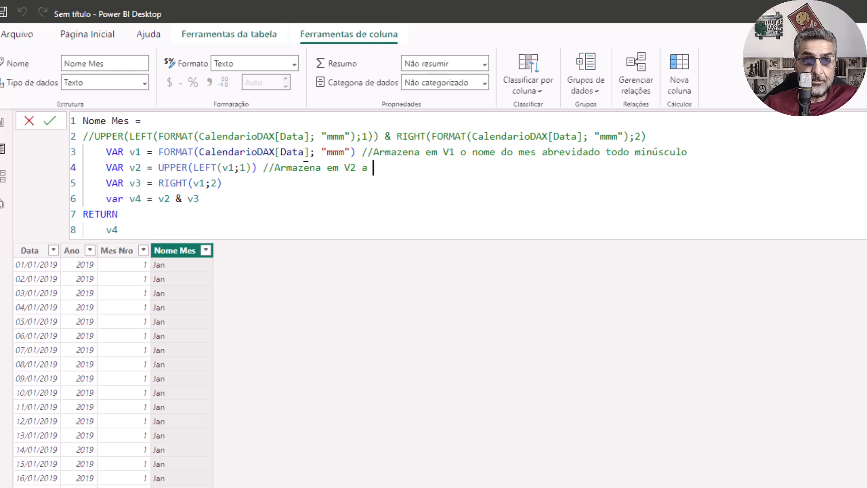
type("primeira letra")
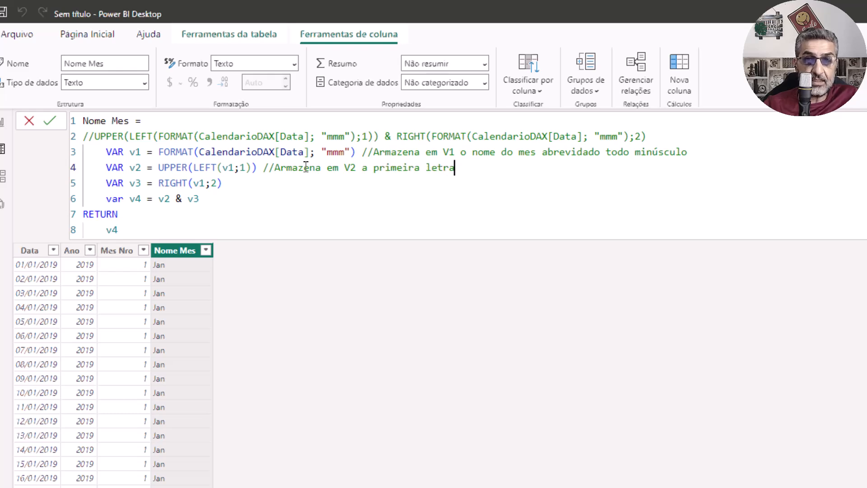
Finish the comment beside v2 with "do mes abreviado em maiúscula", keeping mes lowercase and without an accent.
type(" do ")
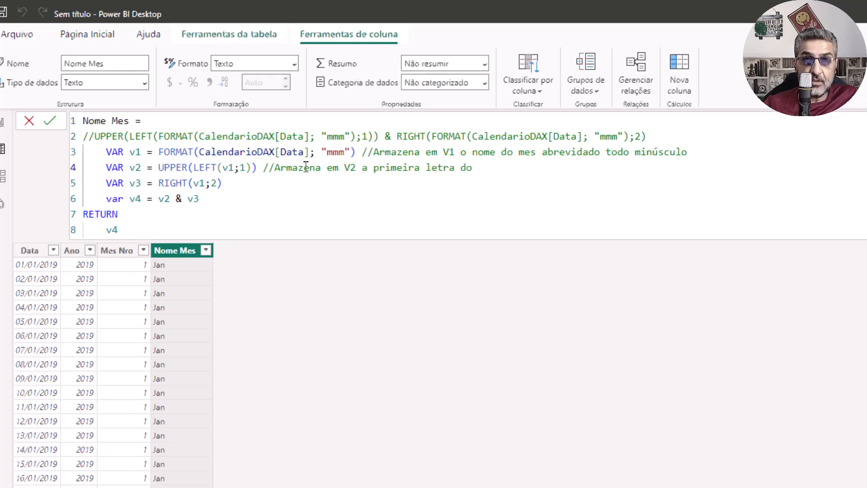
type("M~es")
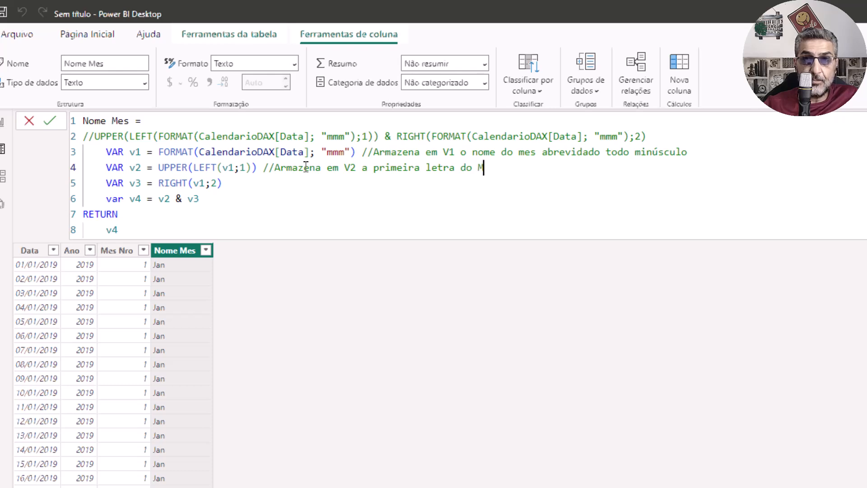
key("BackSpace")
key("BackSpace")
key("BackSpace")
key("BackSpace")
type("m")
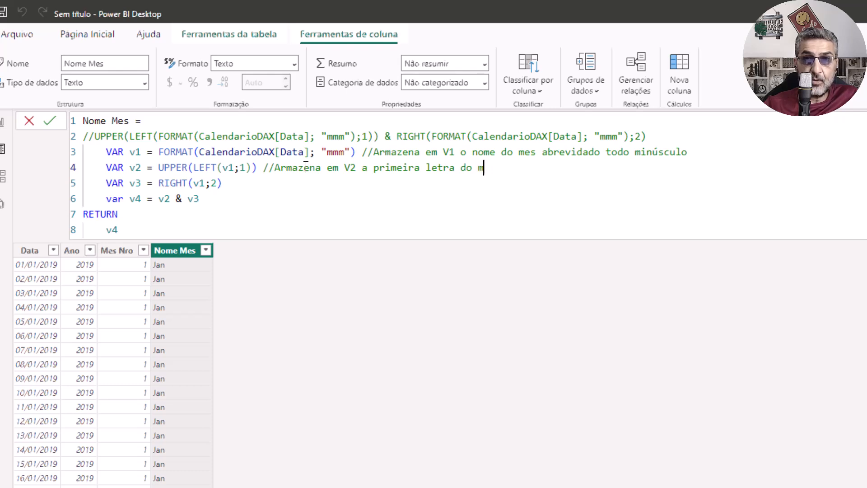
type("es abreviado")
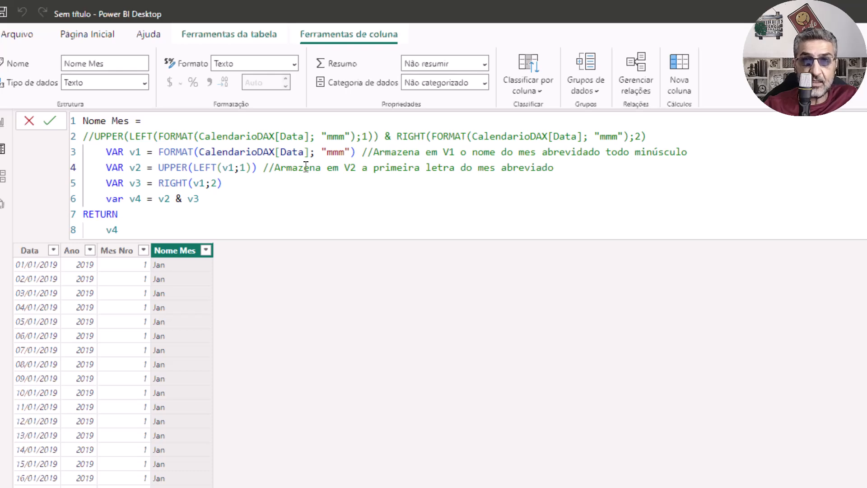
type(" em ")
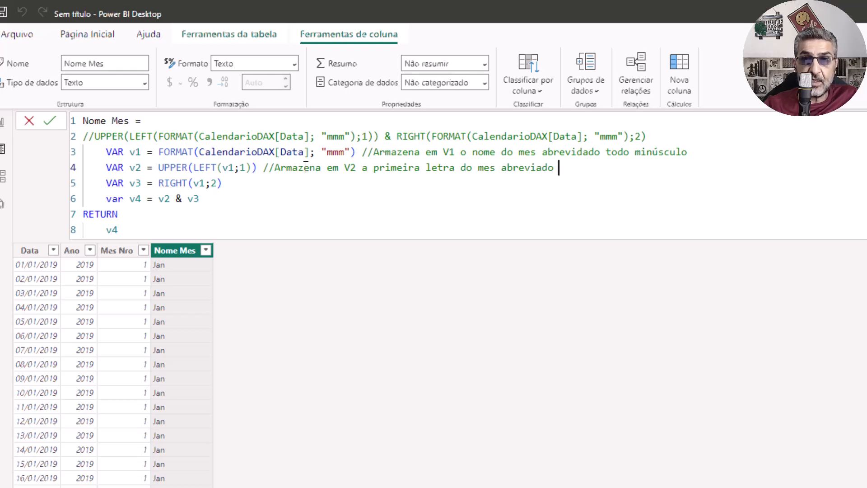
type("mai")
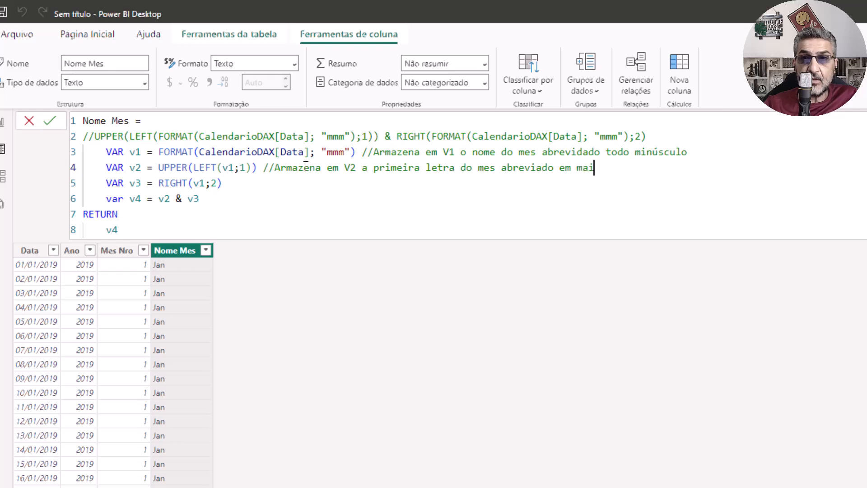
type("úscula")
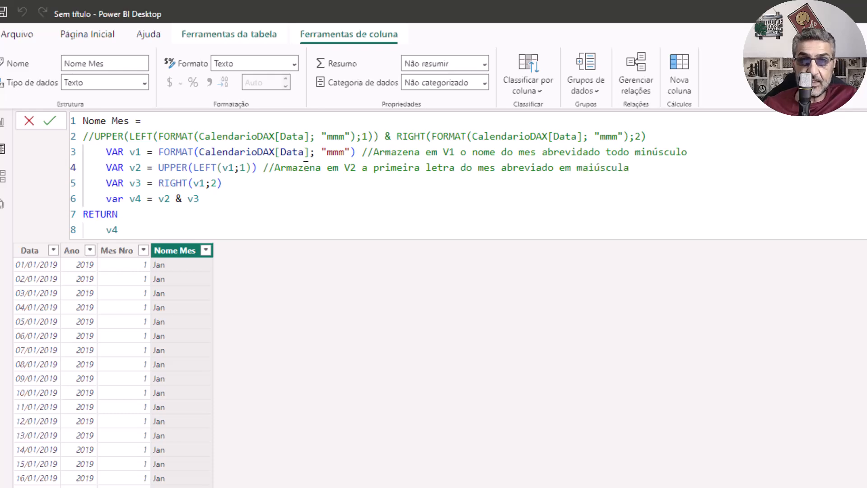
Start an inline comment at the end of the v3 definition with "//Armazena erm V3 os dois".
left_click(269, 184)
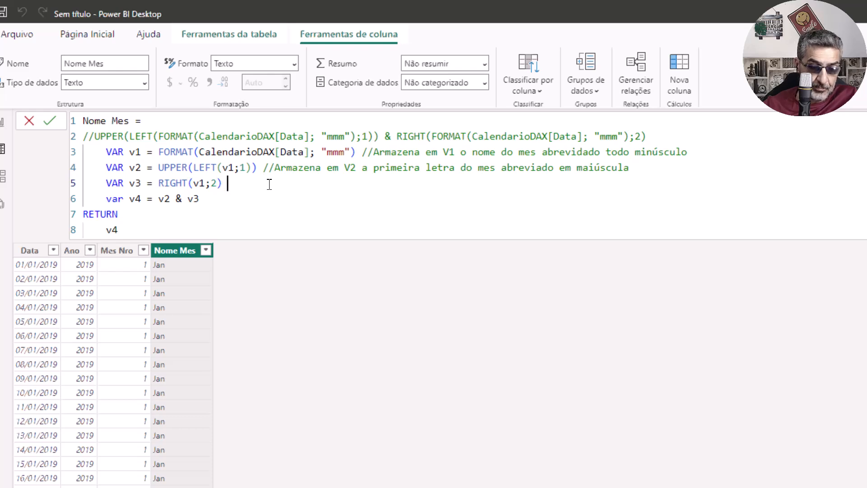
type("//Armazena erm V3")
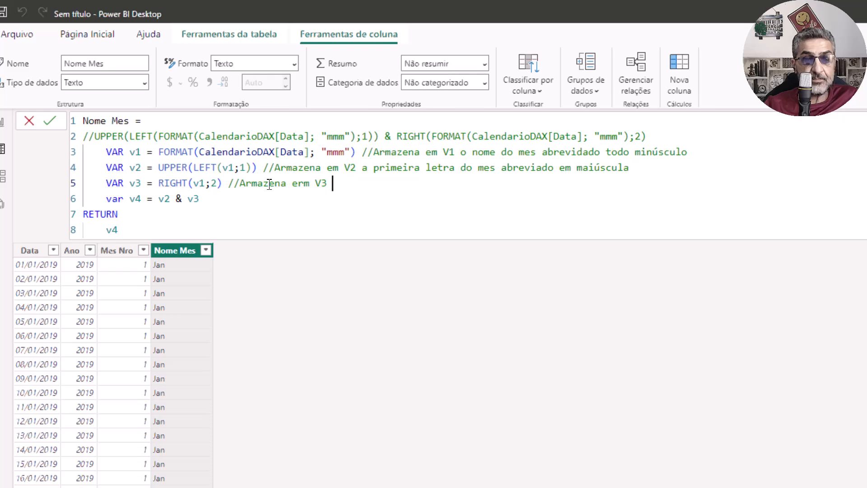
type("as duas")
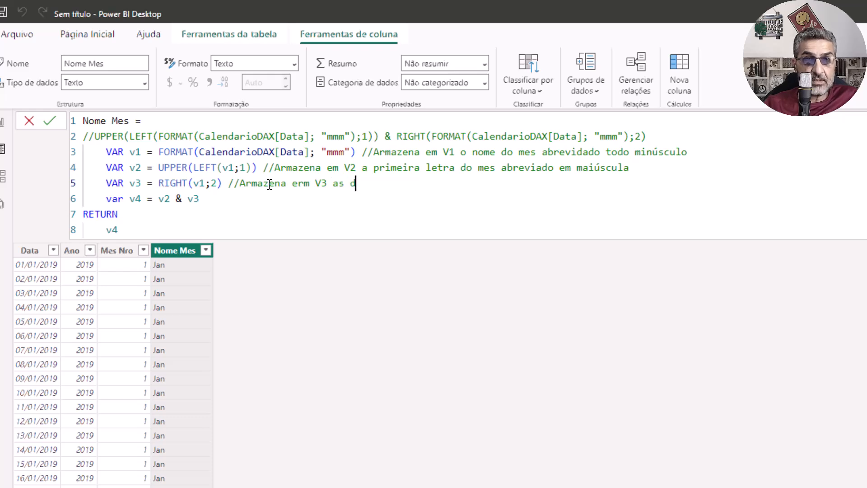
key("BackSpace")
key("BackSpace")
key("BackSpace")
key("BackSpace")
key("BackSpace")
key("BackSpace")
key("BackSpace")
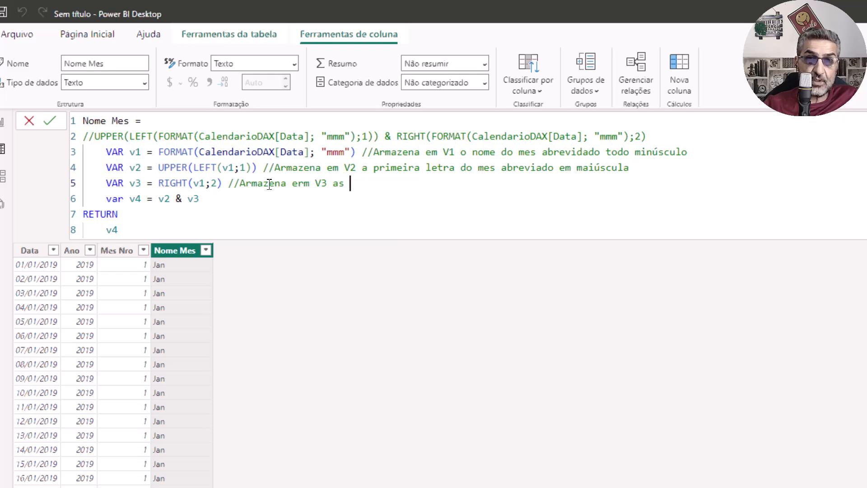
type("os dois")
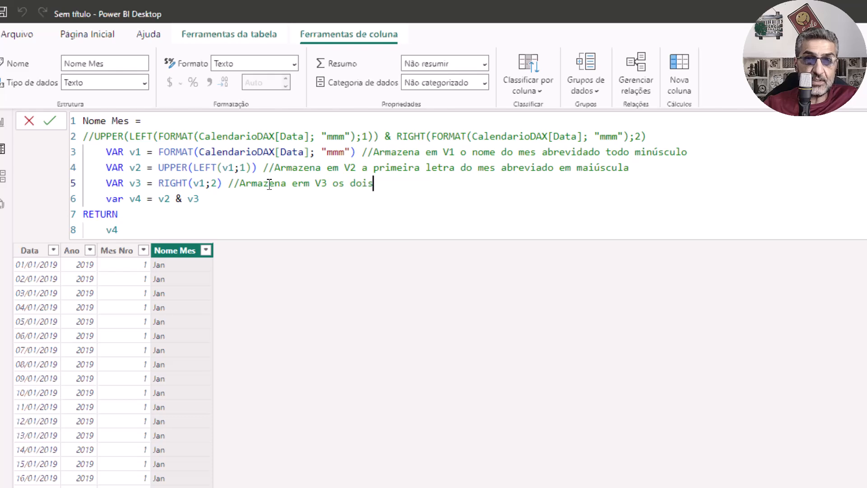
Finish the comment beside v3 with the words "últimos caracteres do mes abreviado".
type(" últimos ca")
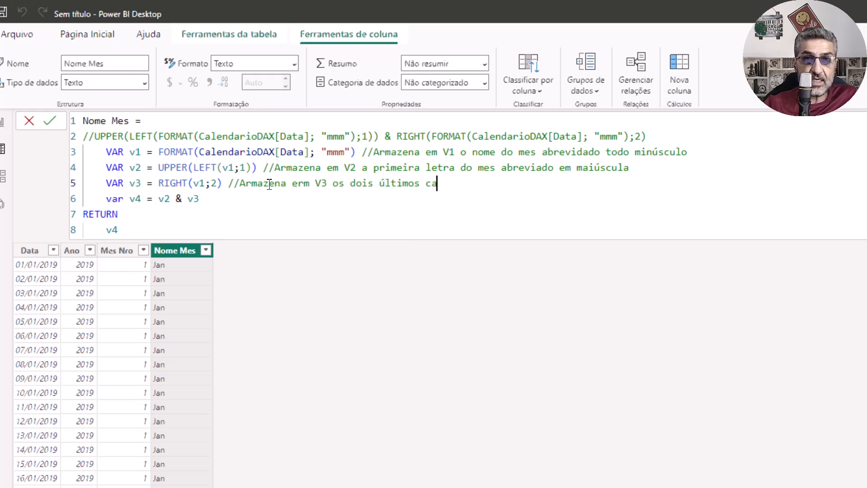
type("racteres")
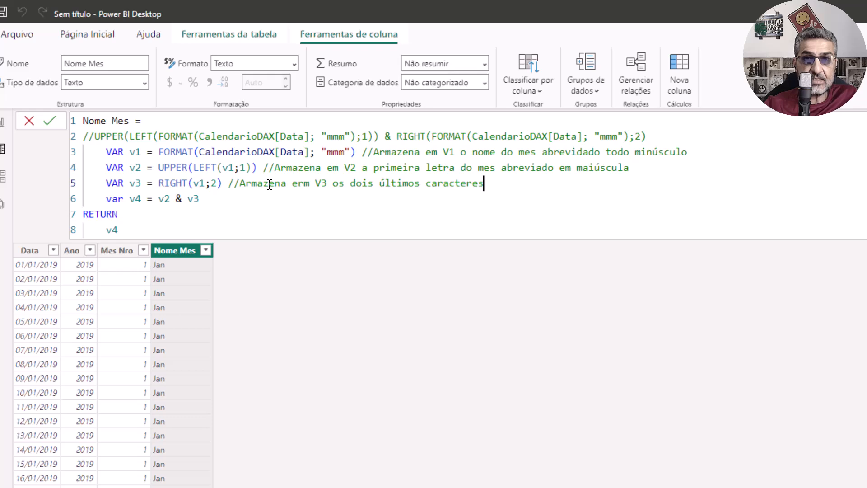
type(" do me")
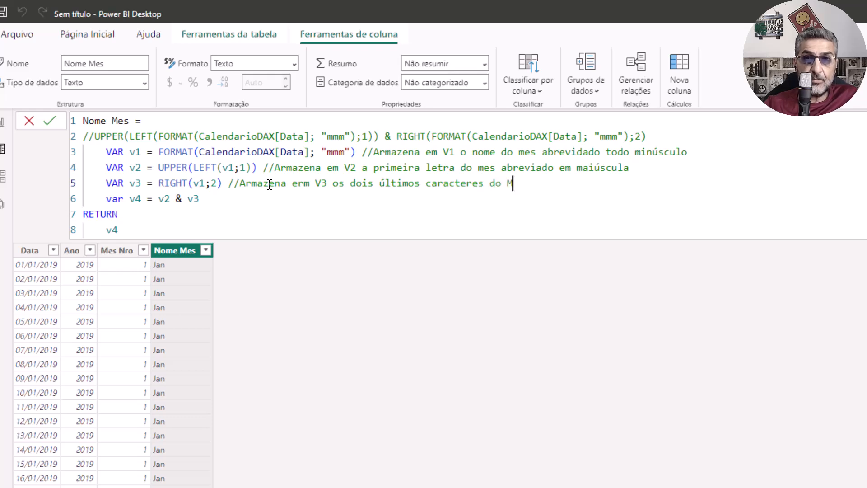
type("s abrevida")
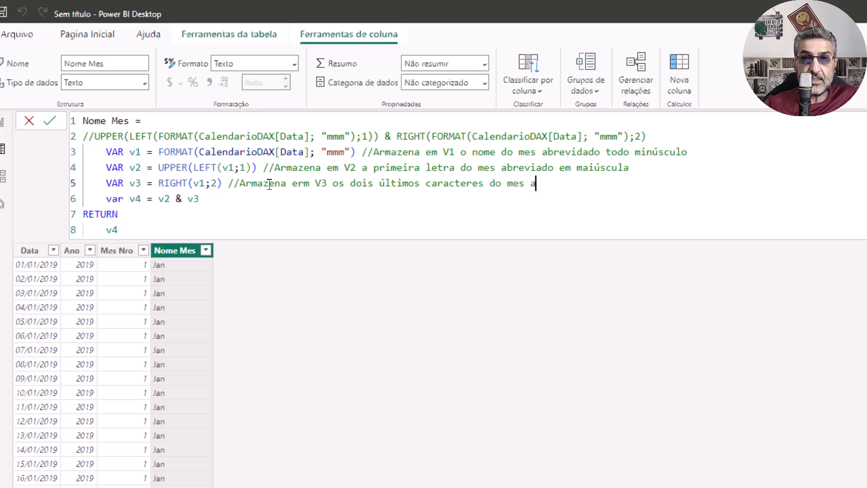
key("BackSpace")
key("BackSpace")
type("ado")
Add the inline comment //Concatena "junta" v2 com v3 at the end of the v4 definition.
left_click(247, 200)
type("//")
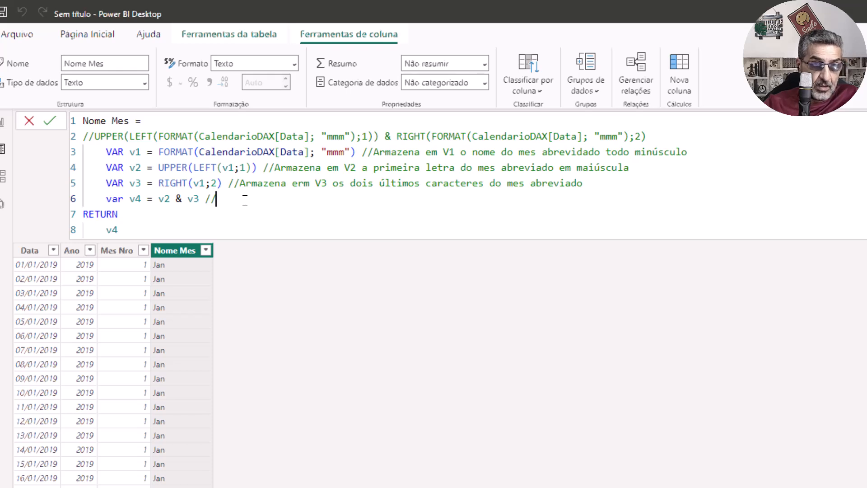
type("Concatena \"")
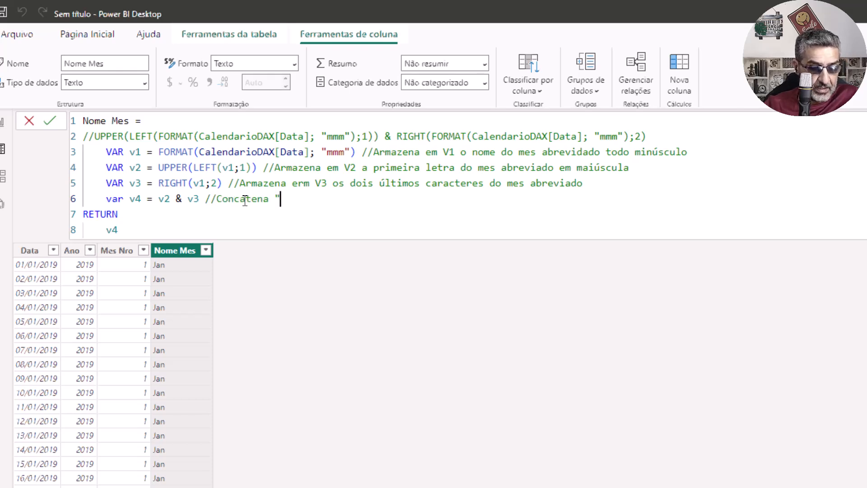
type("junta\" ")
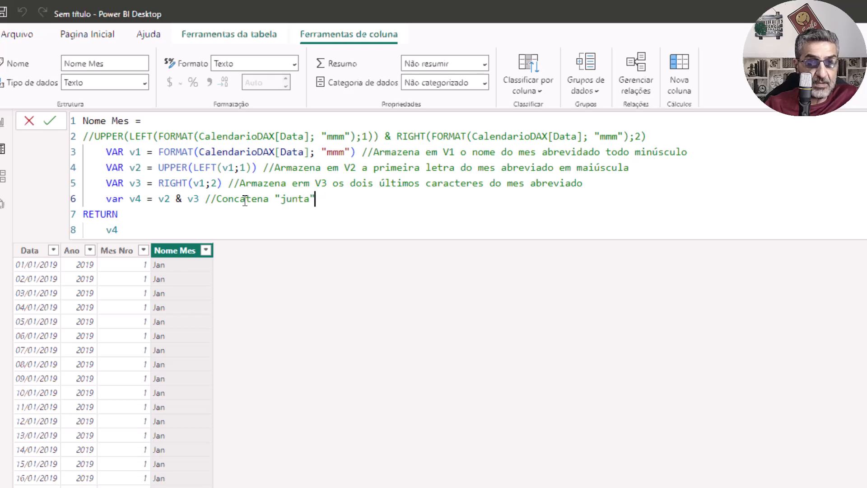
type("v")
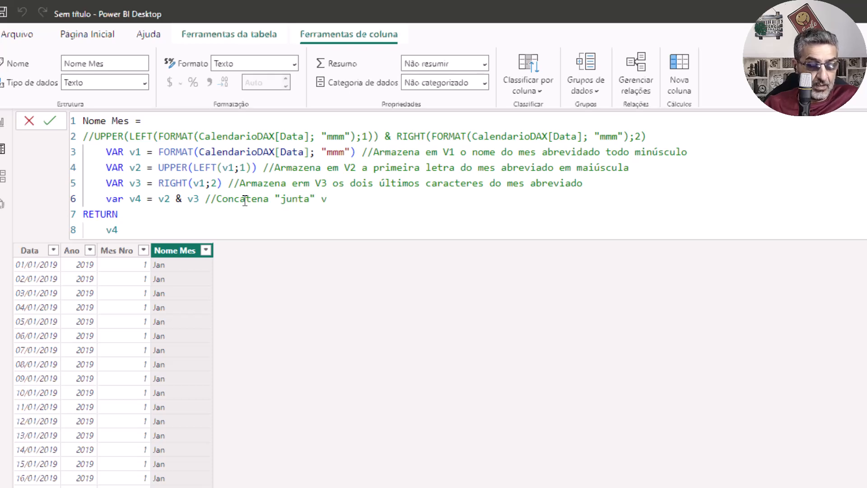
type("2")
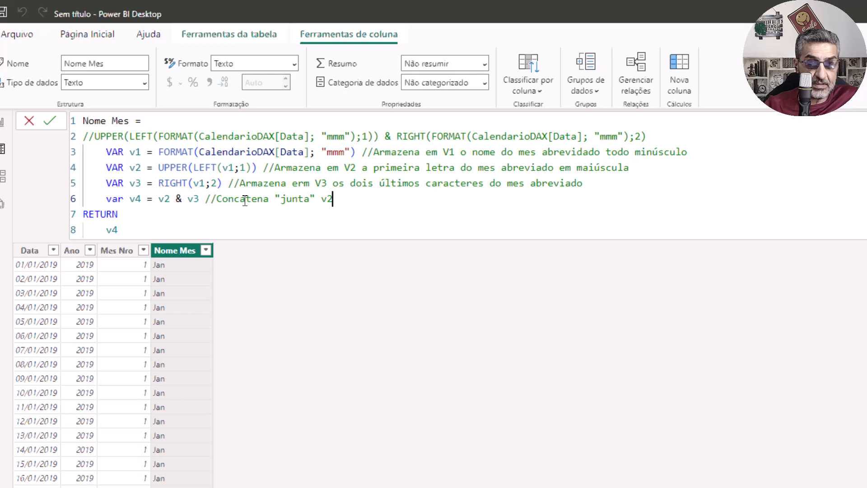
type(" com ")
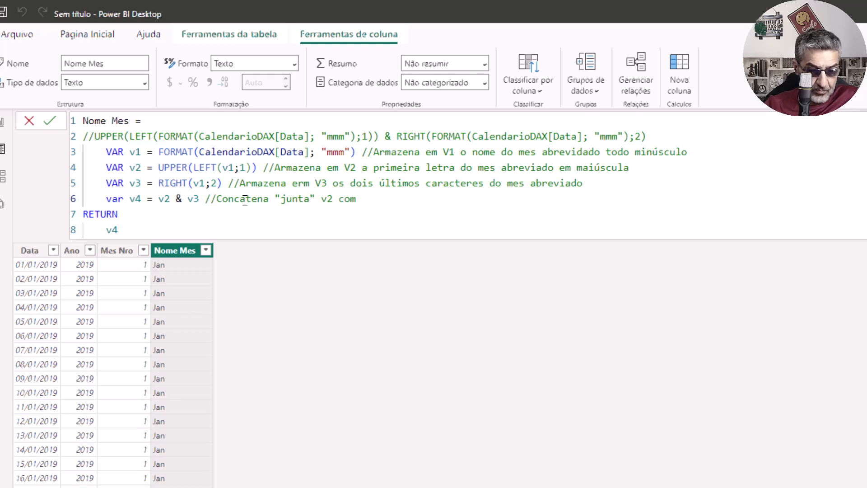
type("v3")
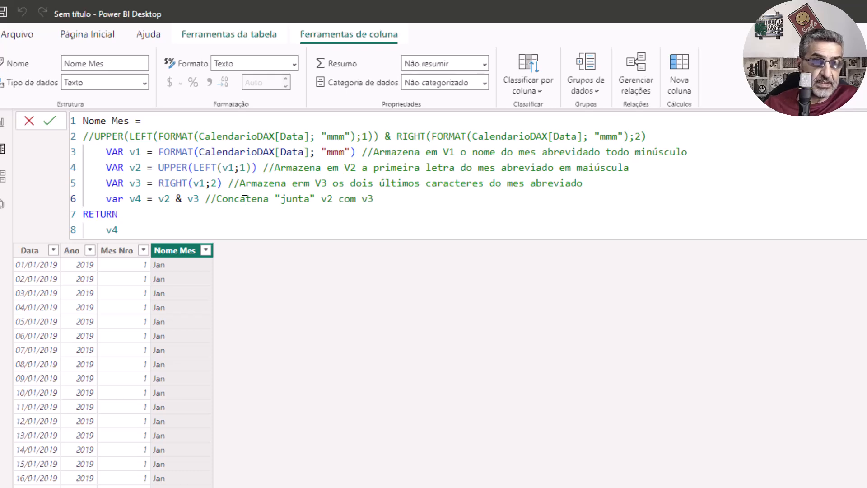
Add the comment "//Retorna v4" beside the returned v4 and apply the commented formula to the Nome Mes column.
left_click(136, 229)
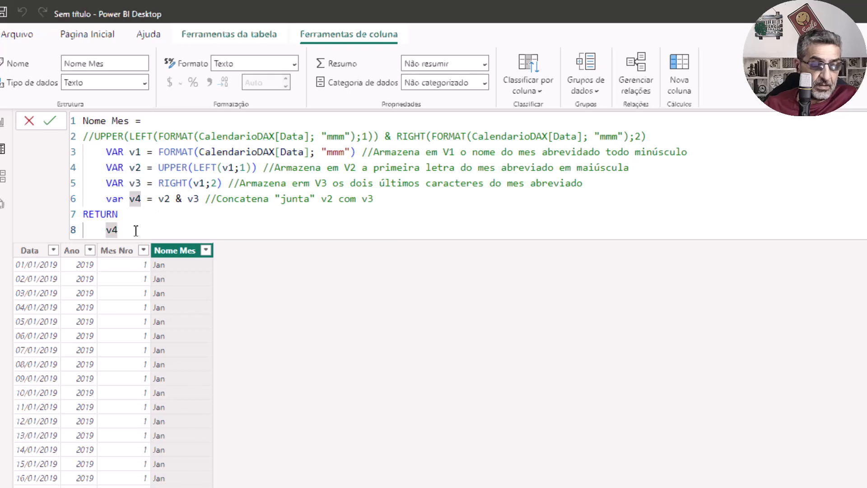
type("//Retorna v4")
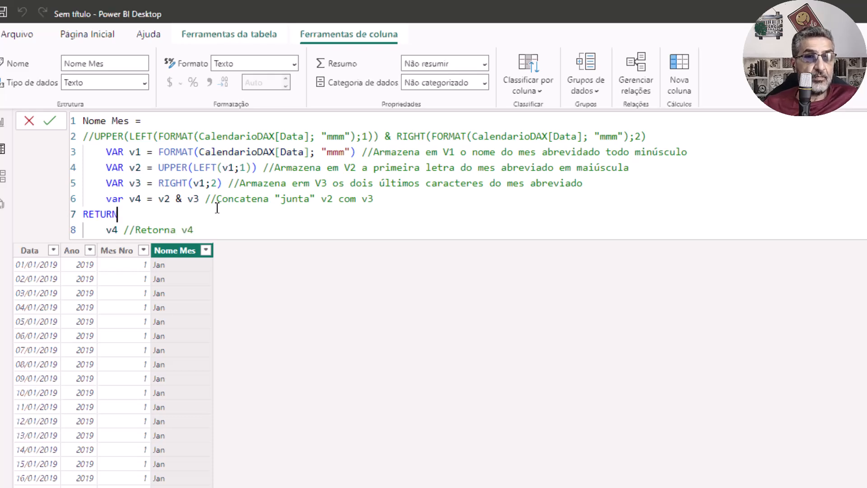
double_click(186, 215)
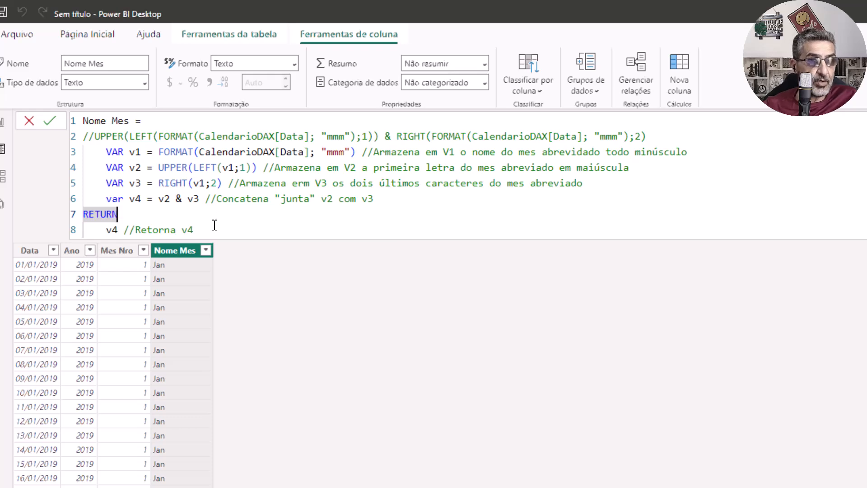
left_click(194, 230)
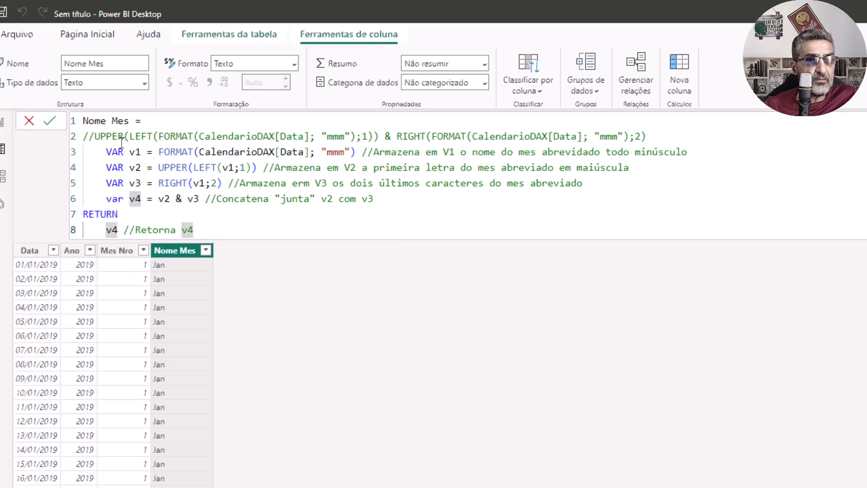
key("Return")
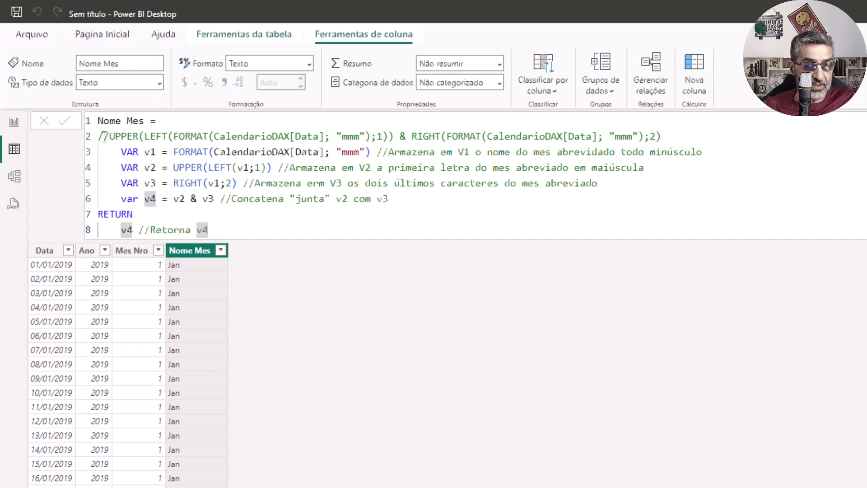
left_click(103, 136)
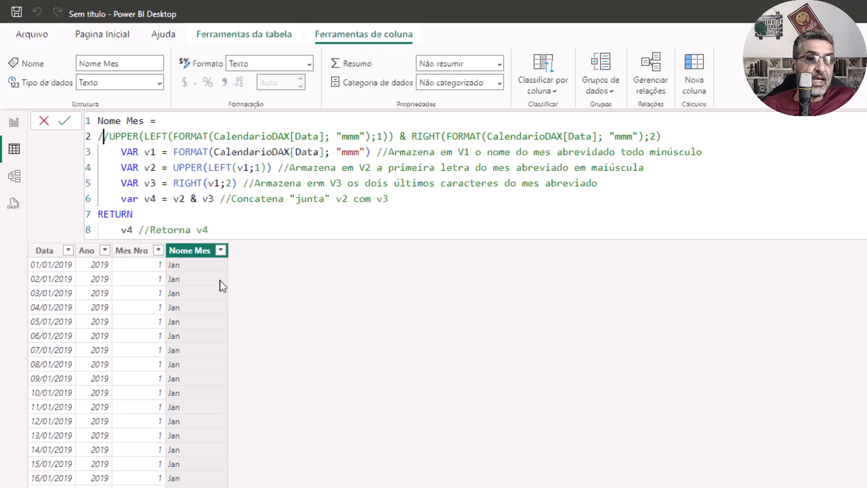
Apply the commented Nome Mes formula and start a new calculated column named Semestre.
left_click(222, 230)
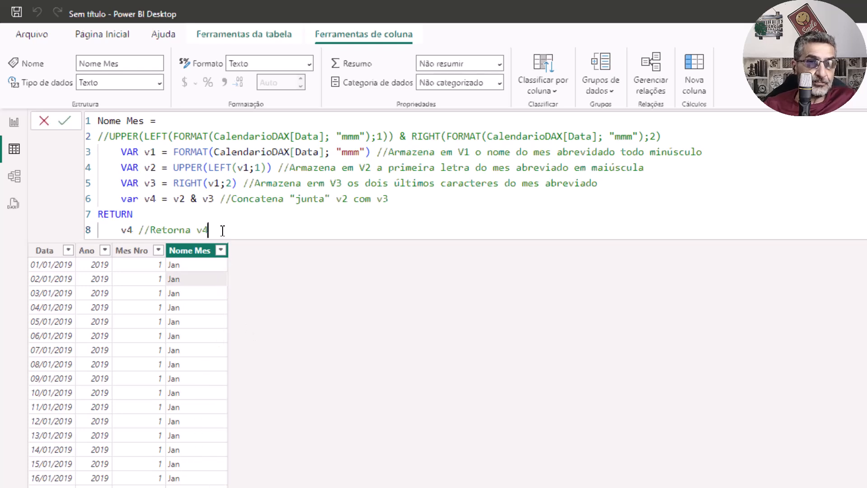
key("Return")
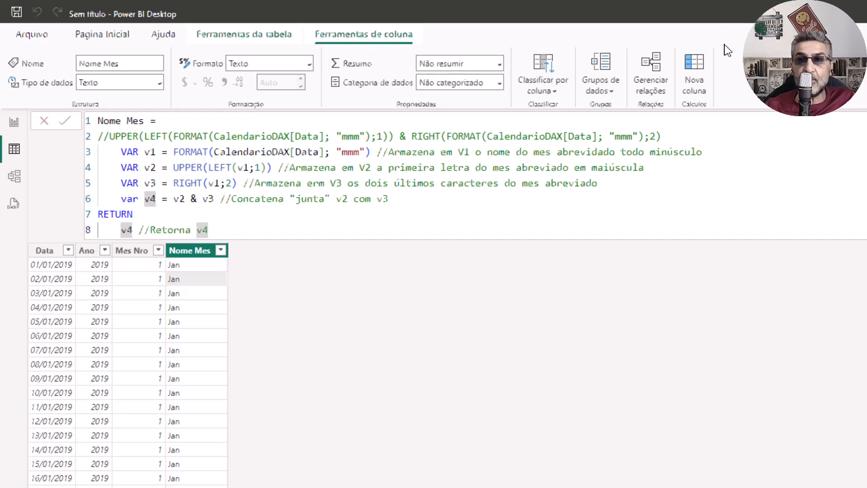
left_click(695, 77)
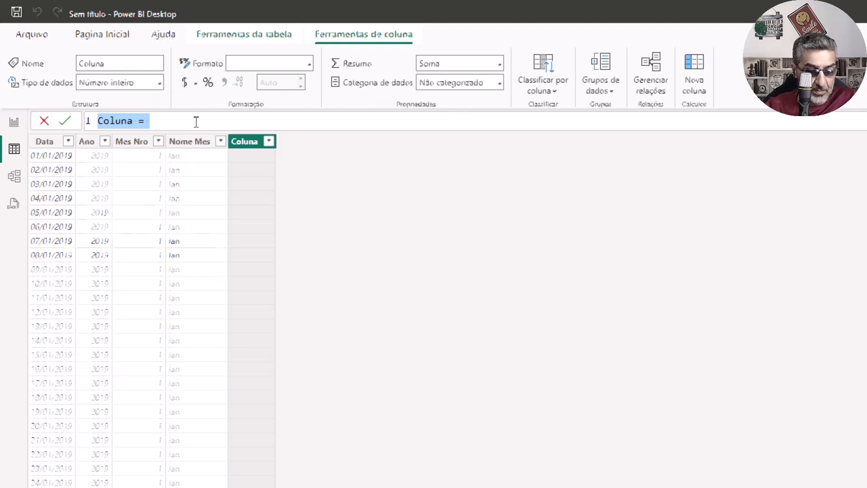
type("Semestre =")
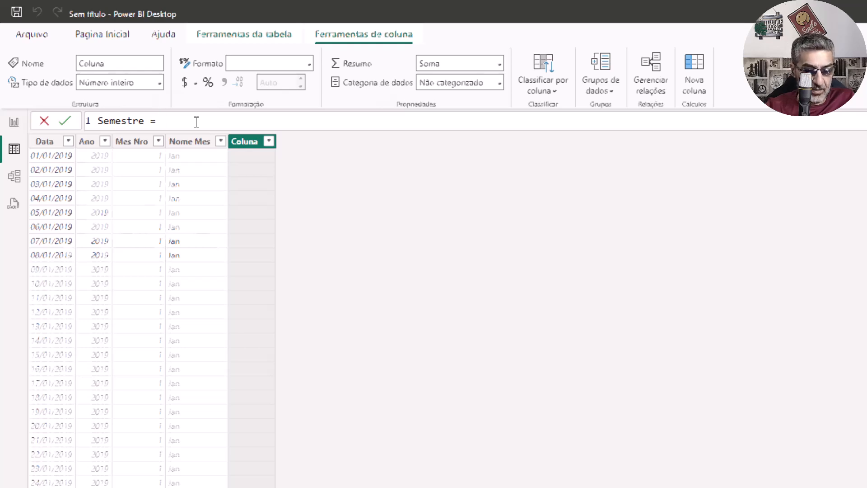
Begin the Semestre formula with an IF function that tests CalendarioDAX[Mes Nro]<=6.
type("IF")
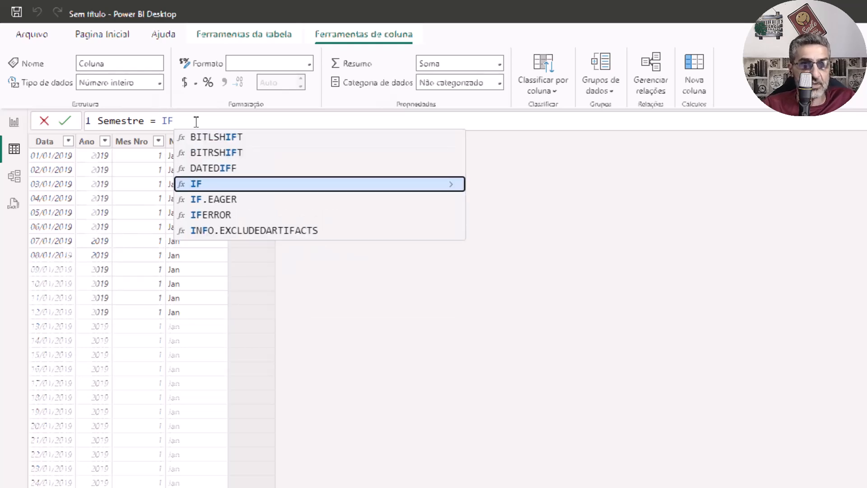
type("(")
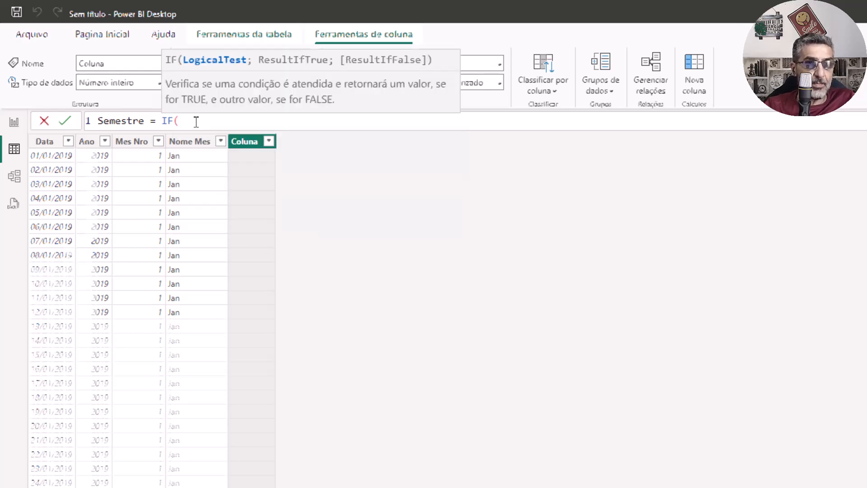
type("mes")
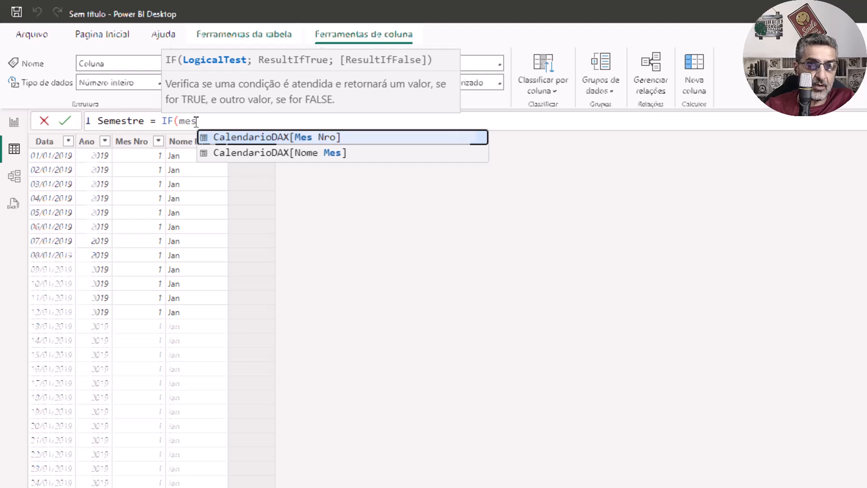
key("Tab")
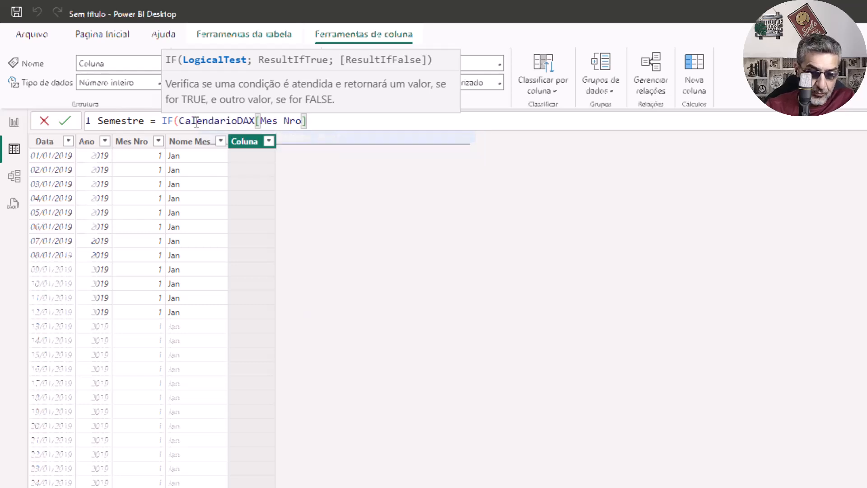
type("<=6")
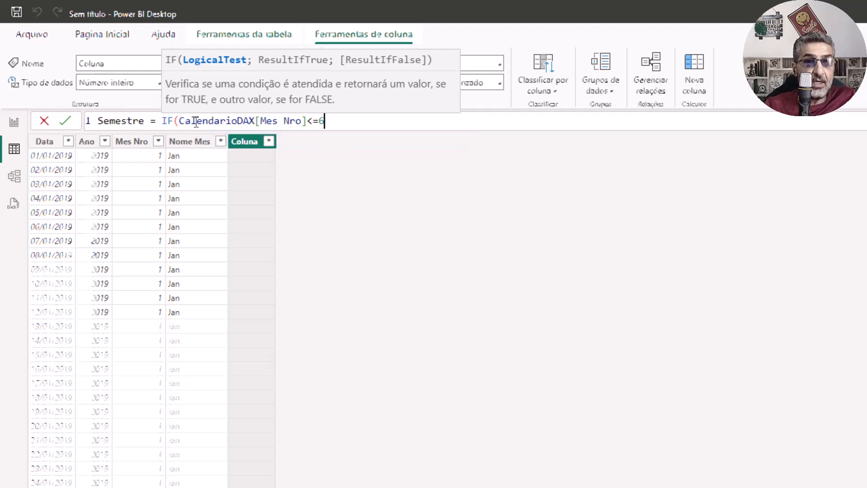
type(";")
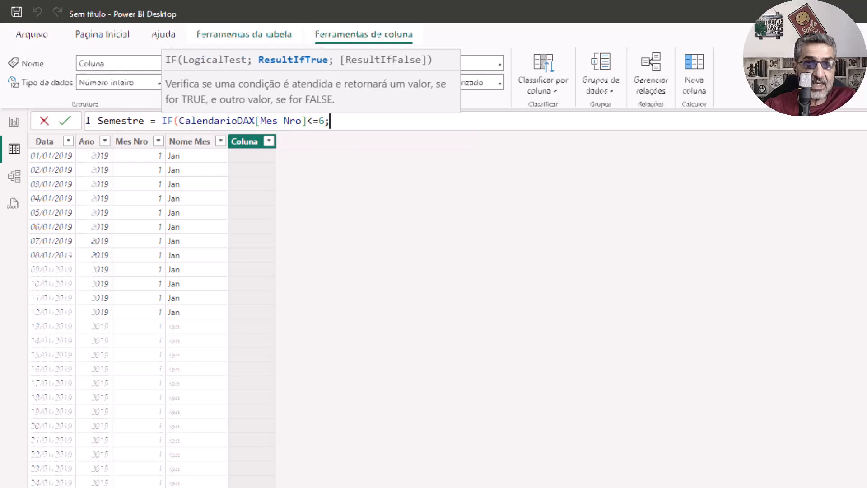
Make the IF return "1º Sem" when true and "2º Sem" otherwise, and apply the Semestre formula.
type("\"1")
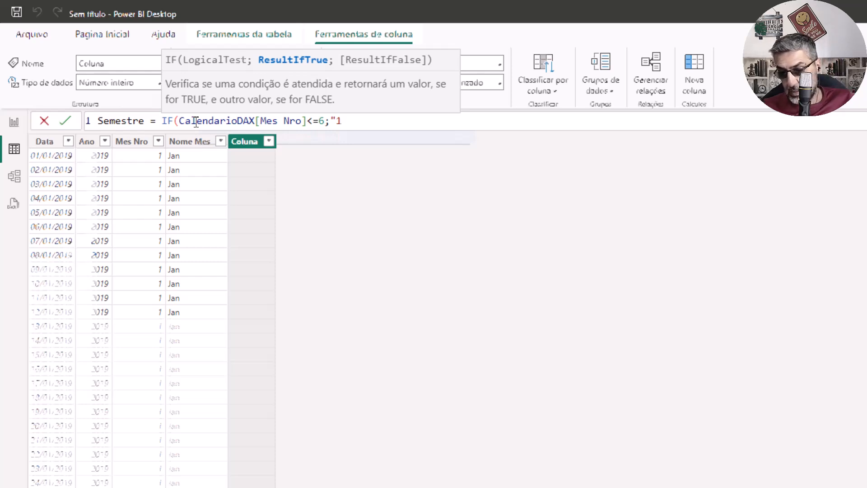
type("º Sem\"")
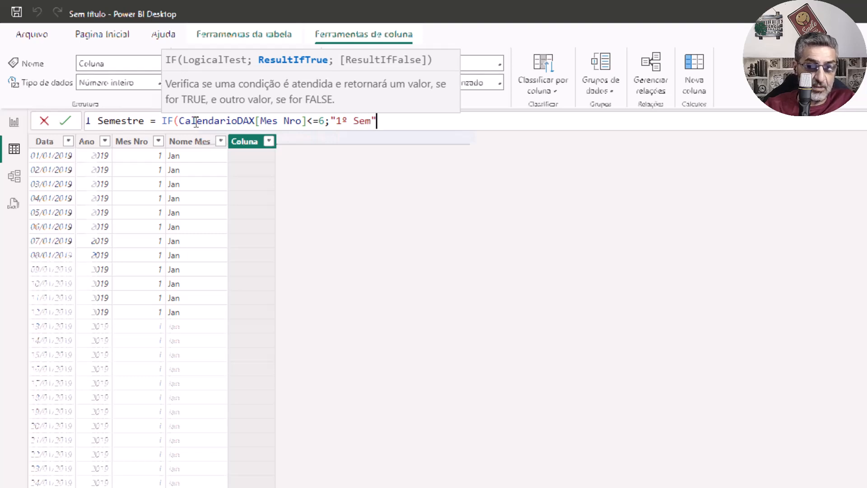
type(";\"")
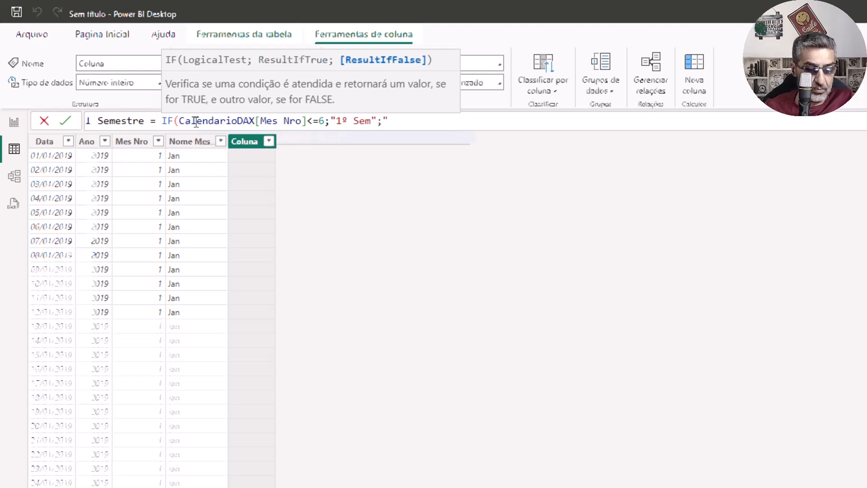
type("2º Sem\"")
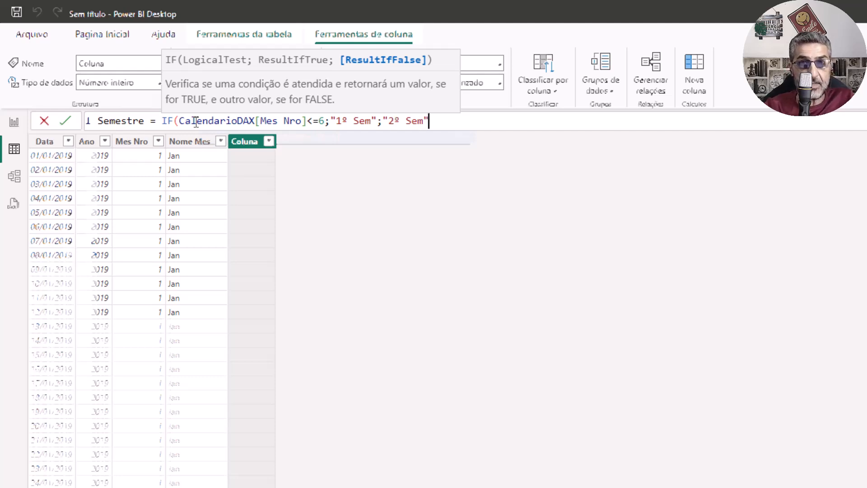
type(")")
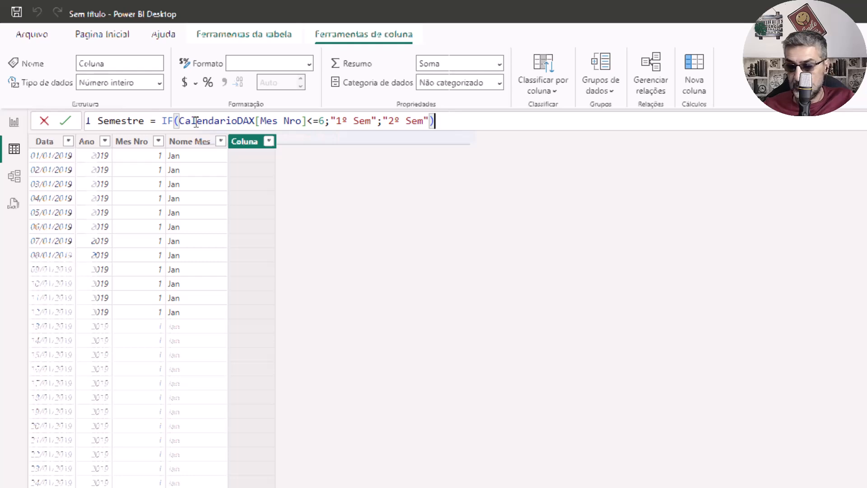
key("Return")
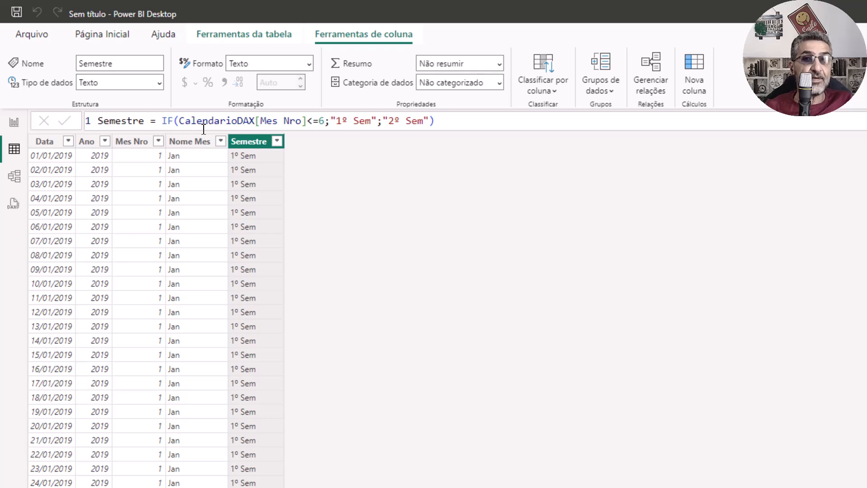
Start another new calculated column named Trimestre in the calendar table.
left_click(694, 84)
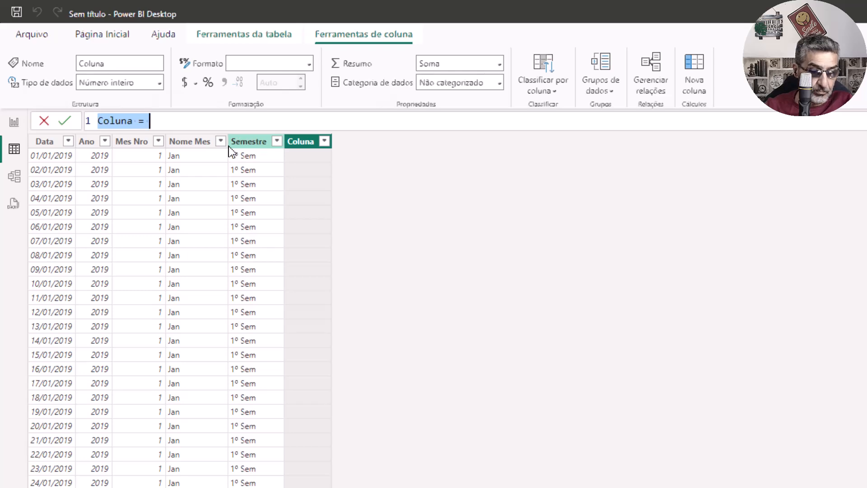
type("t")
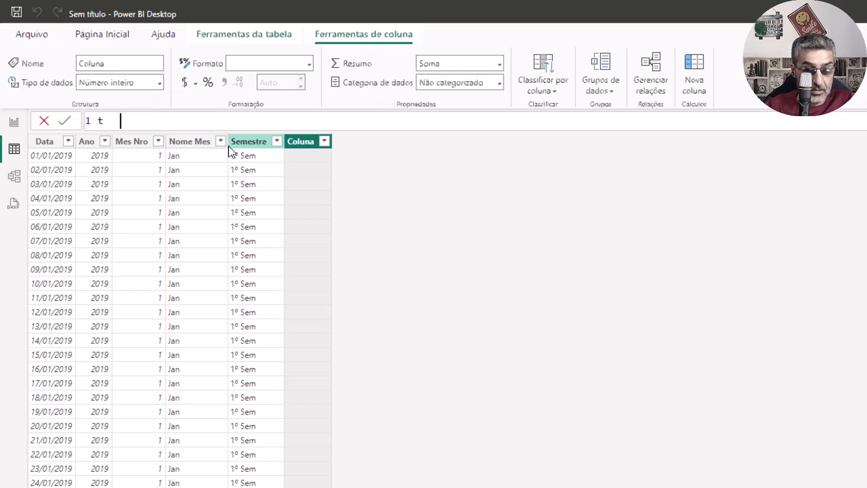
key("BackSpace")
key("BackSpace")
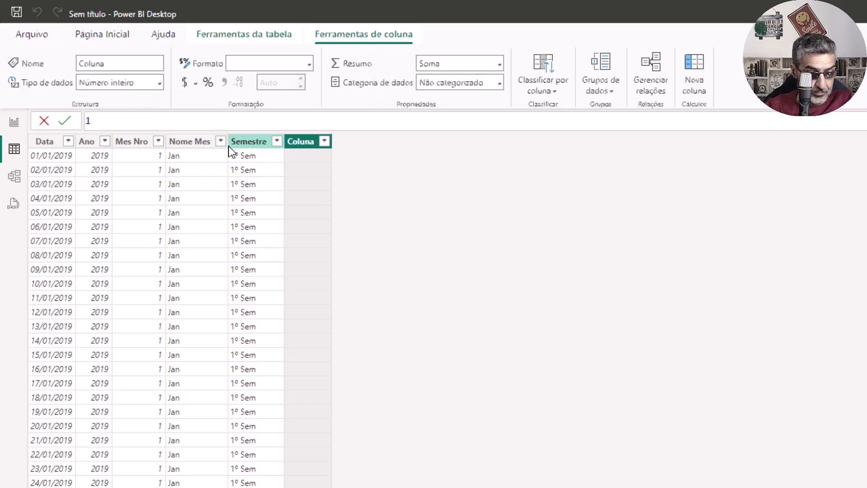
type("Trime")
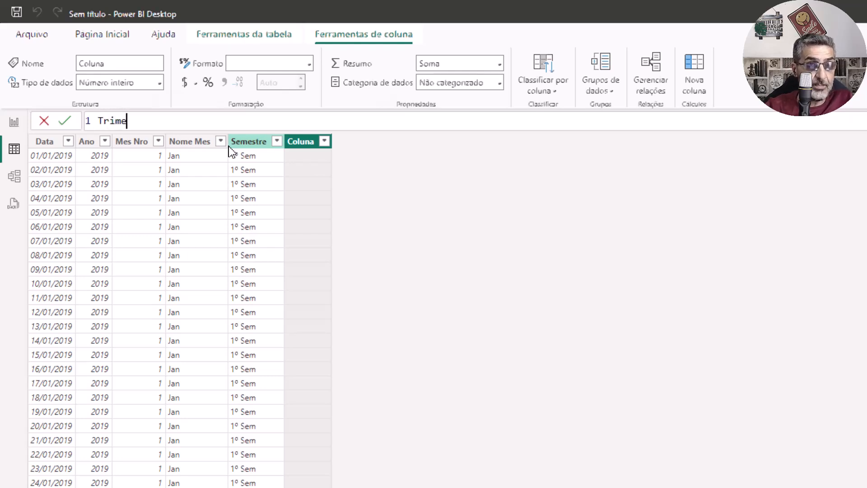
type("stre =")
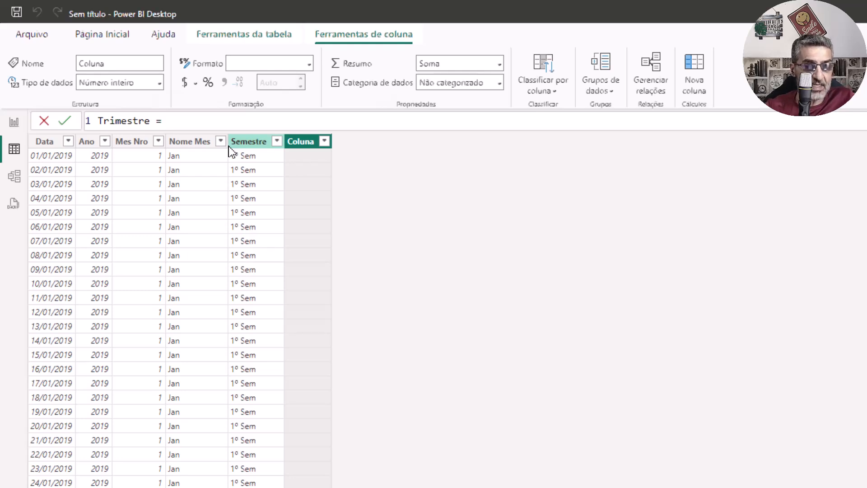
Begin a SWITCH function with TRUE() as its expression on an indented second line of the Trimestre formula.
key("shift+Return")
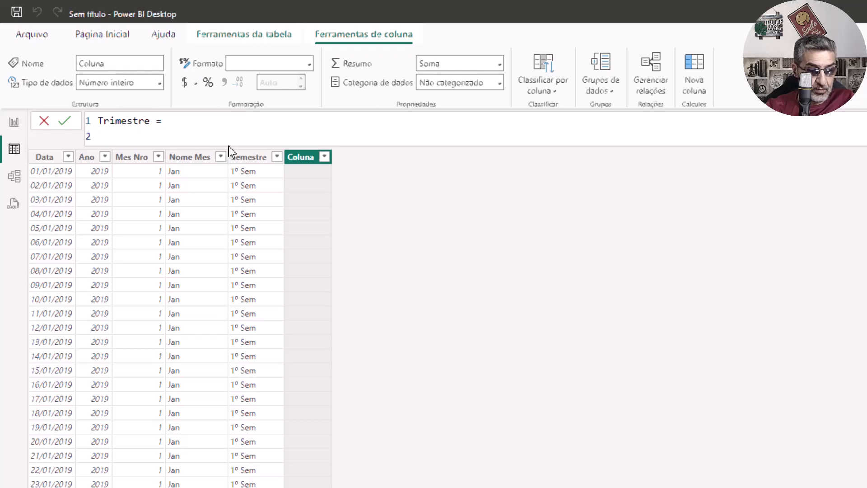
key("Tab")
type("swi")
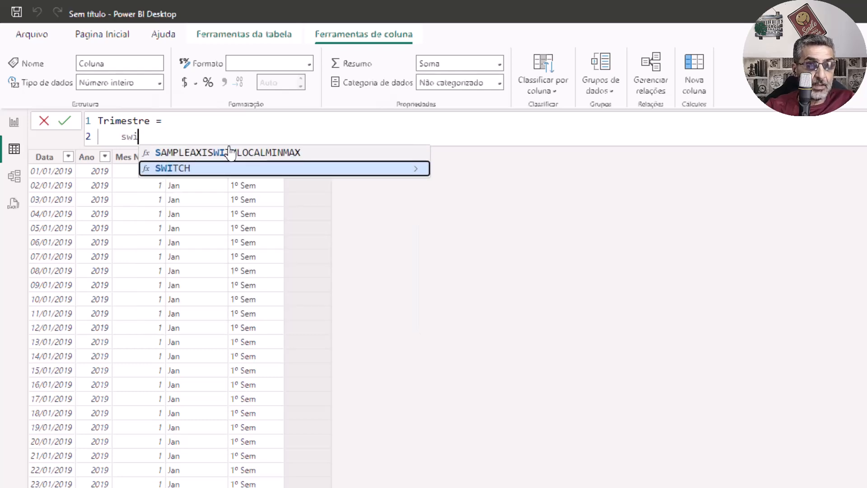
key("Tab")
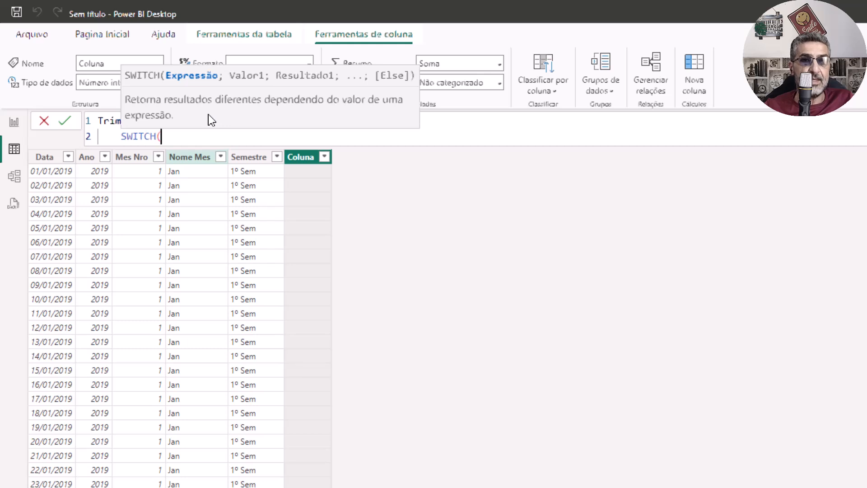
type("f")
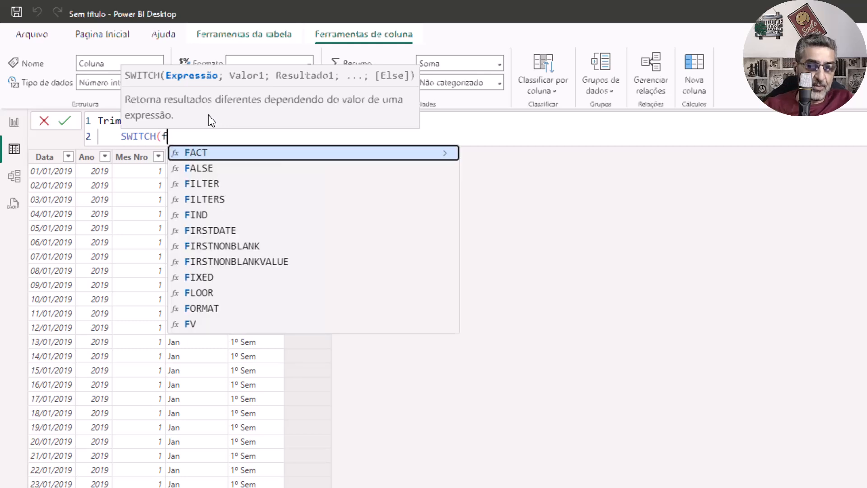
key("BackSpace")
type("true")
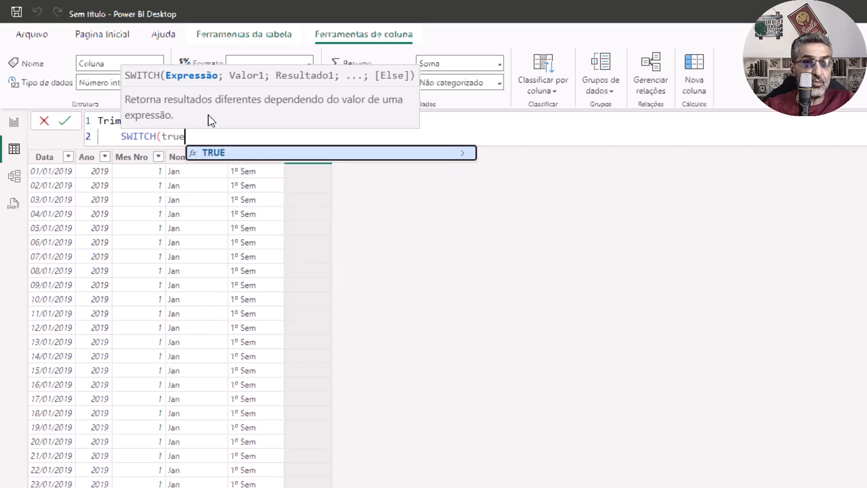
key("Tab")
type(";")
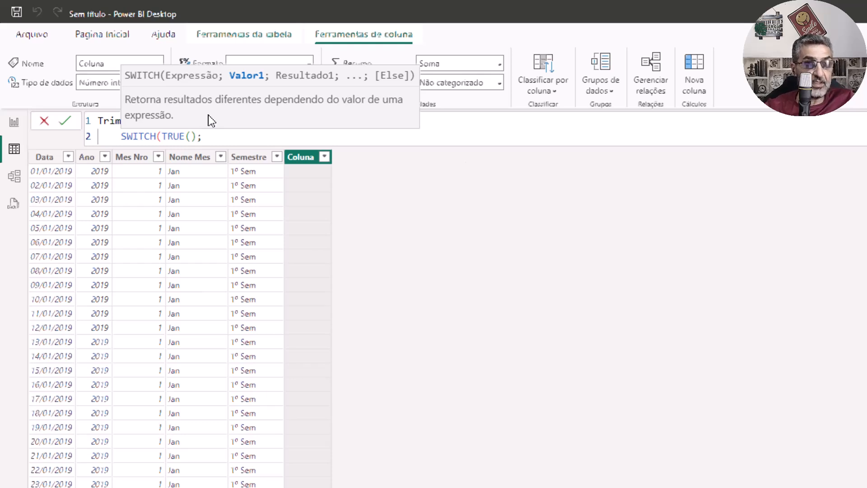
Add the first SWITCH condition on its own indented line, CalendarioDAX[Mes Nro] <=3 returning "1º Trim", followed by a new line.
key("shift+Return")
key("Tab")
key("Tab")
key("BackSpace")
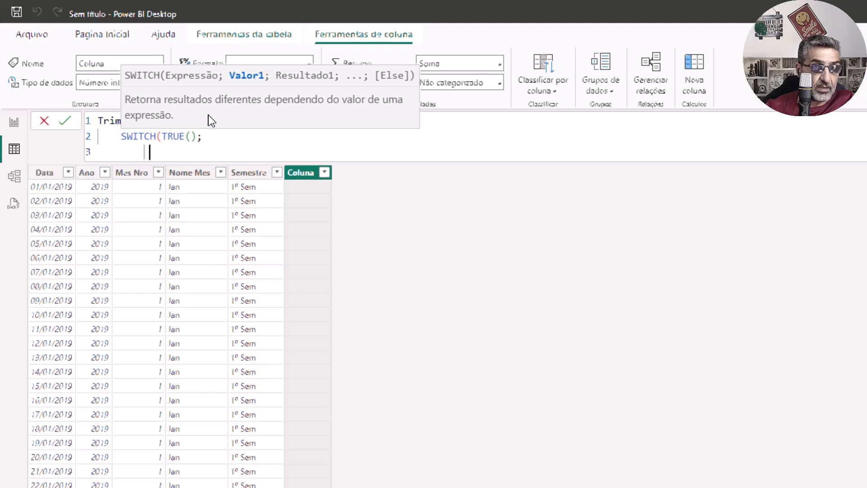
key("BackSpace")
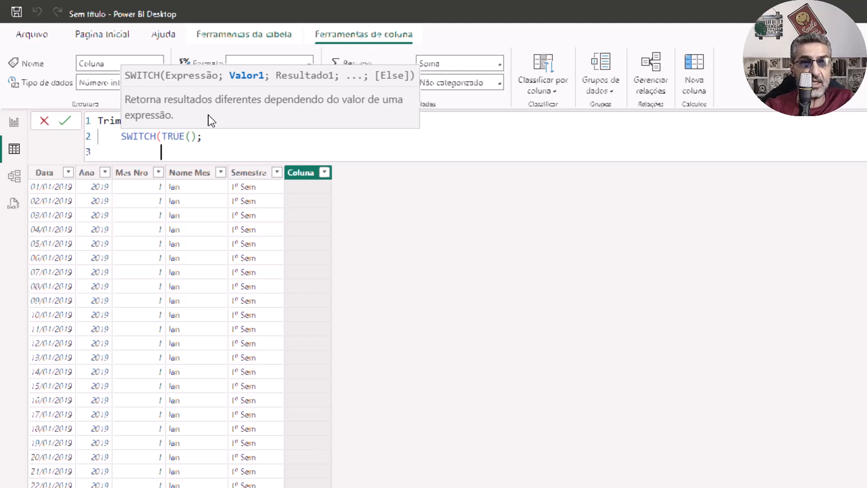
type("mes")
key("Tab")
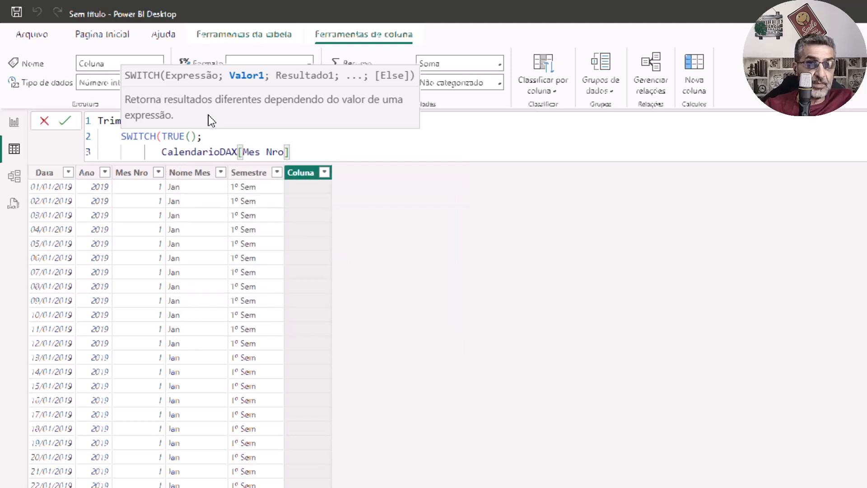
type("<=3")
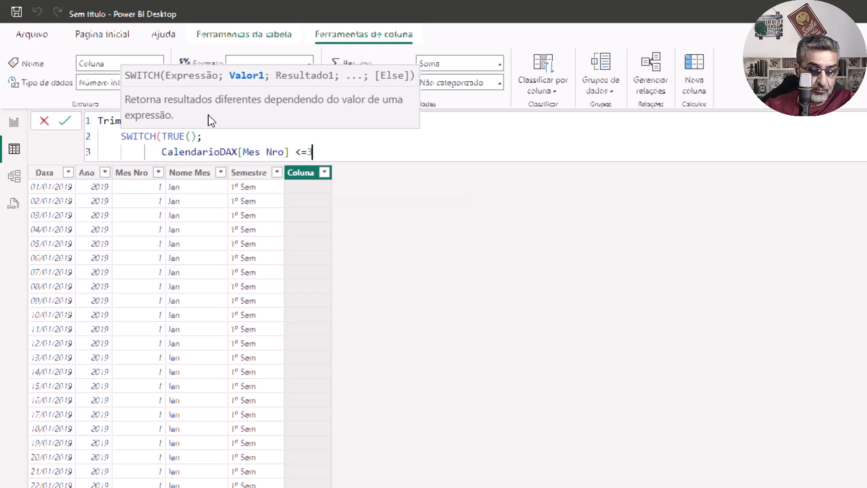
type(";")
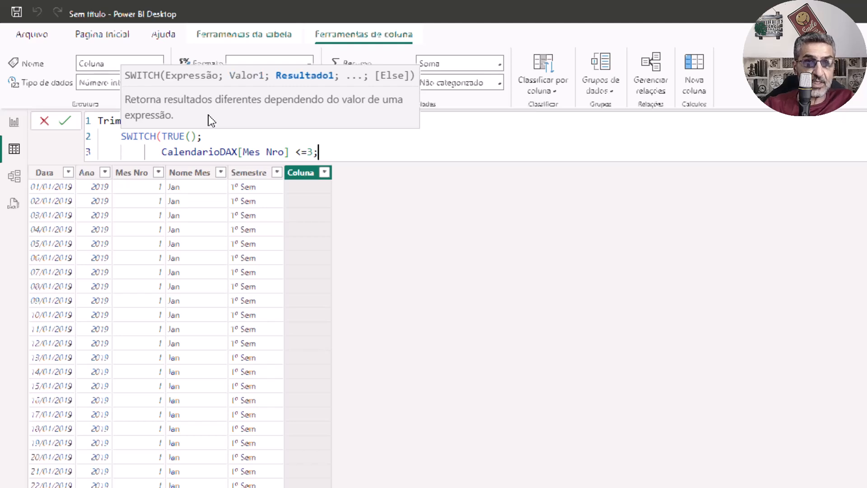
type("\"1º Tri")
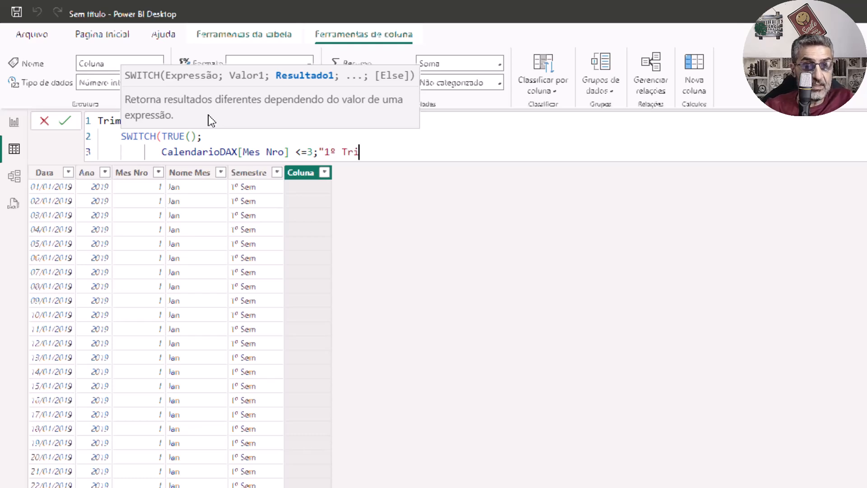
type("m\";")
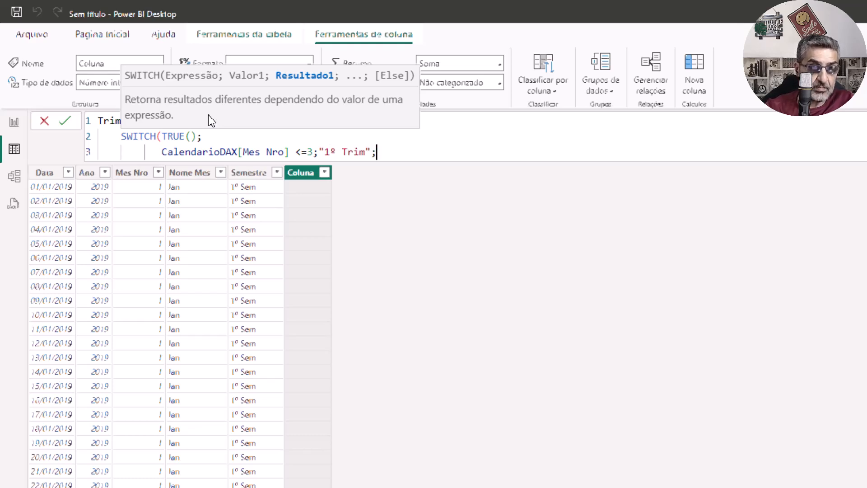
key("Return")
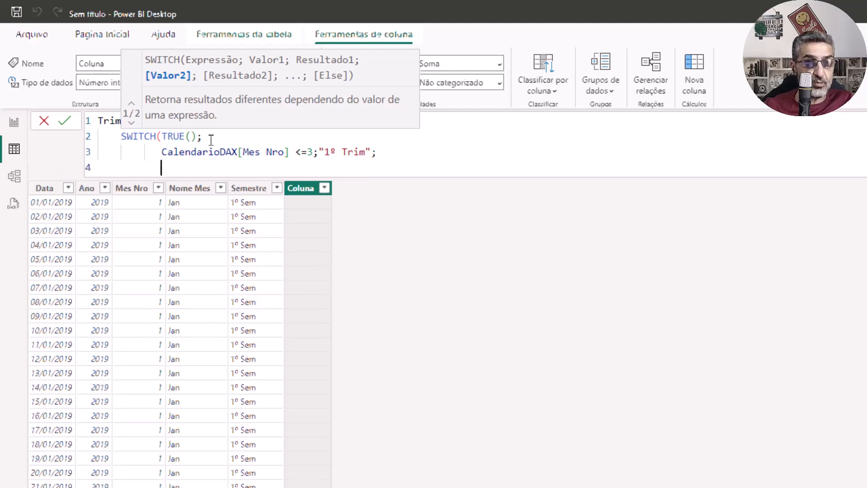
Add the second SWITCH condition, CalendarioDAX[Mes Nro] <=6 returning "2º Trim", followed by a new line.
type("ca")
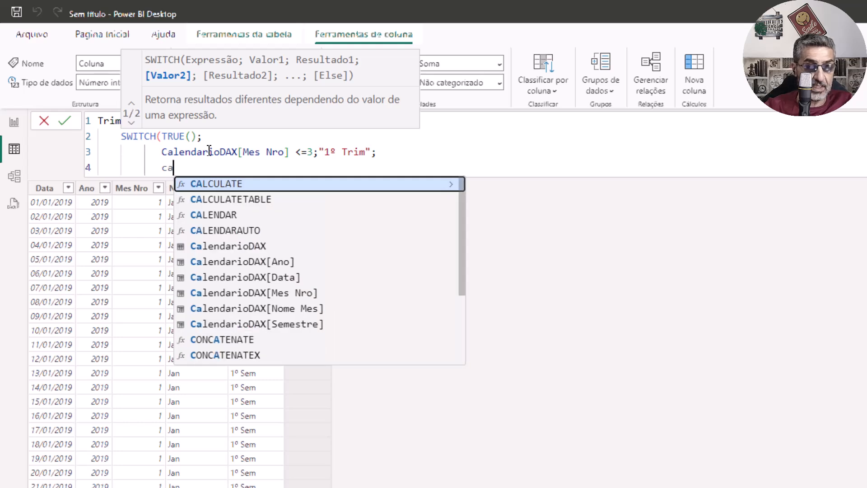
key("Down")
key("Down")
key("Down")
key("Down")
key("Down")
key("Down")
key("Down")
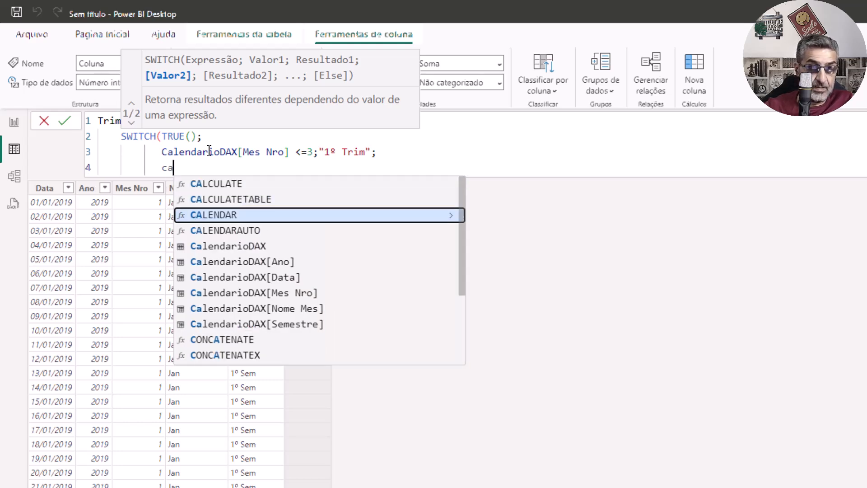
key("Tab")
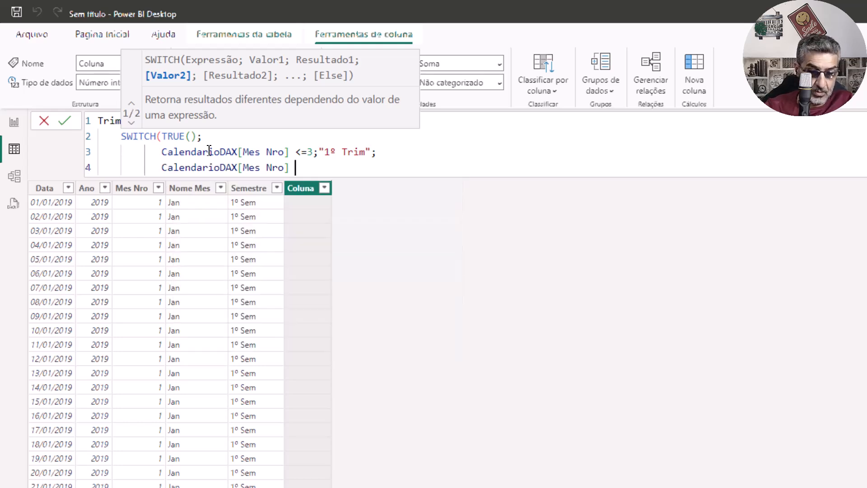
type("<=")
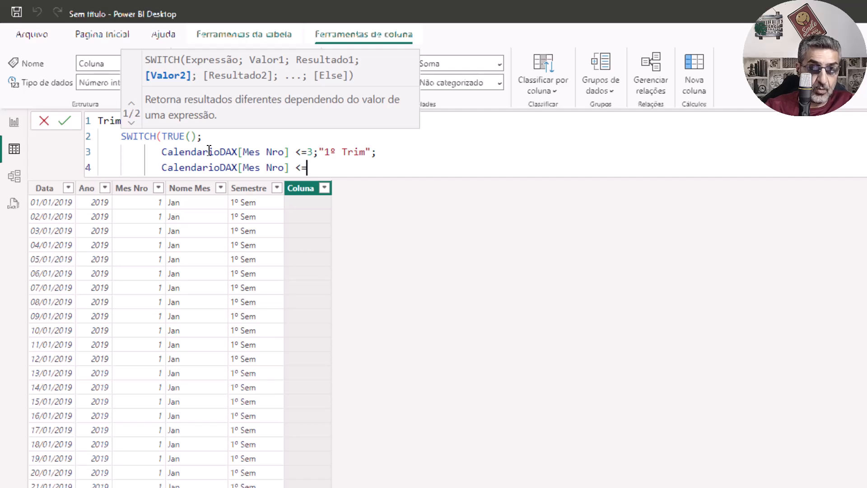
type("6")
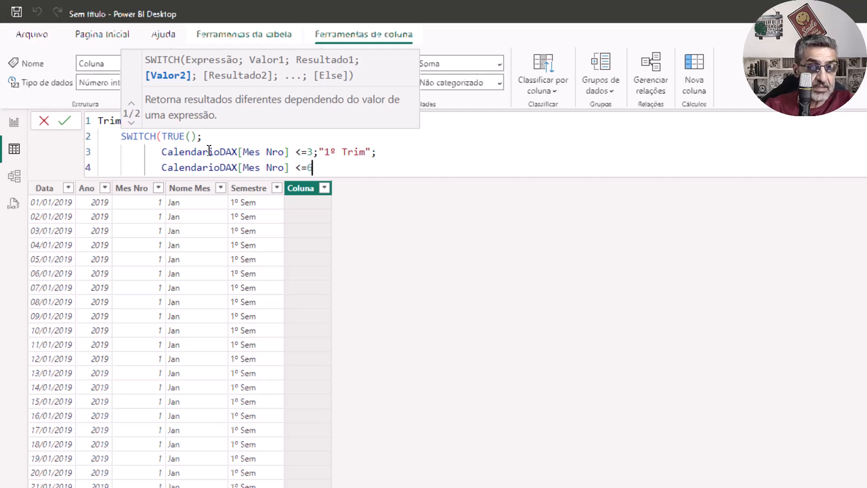
type(";")
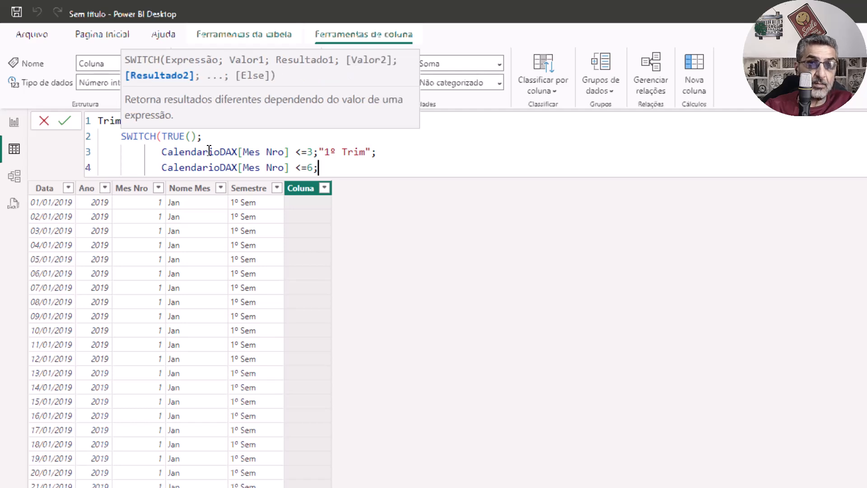
type("\"2º Trim")
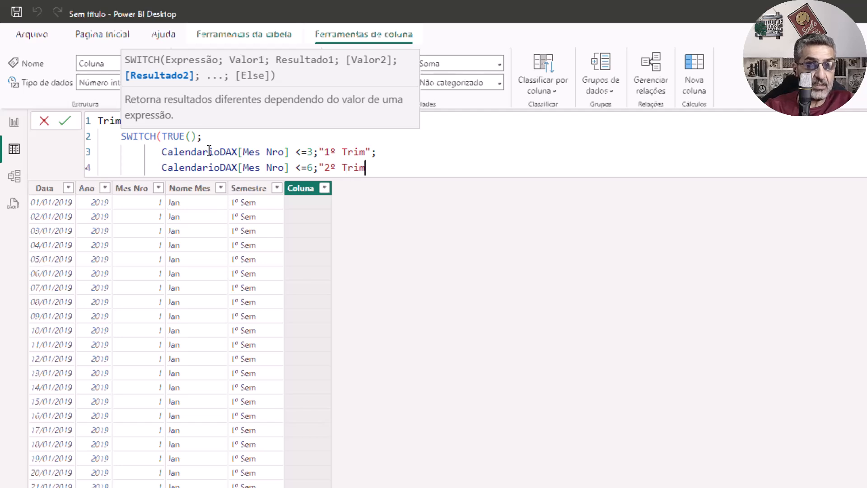
type("\";")
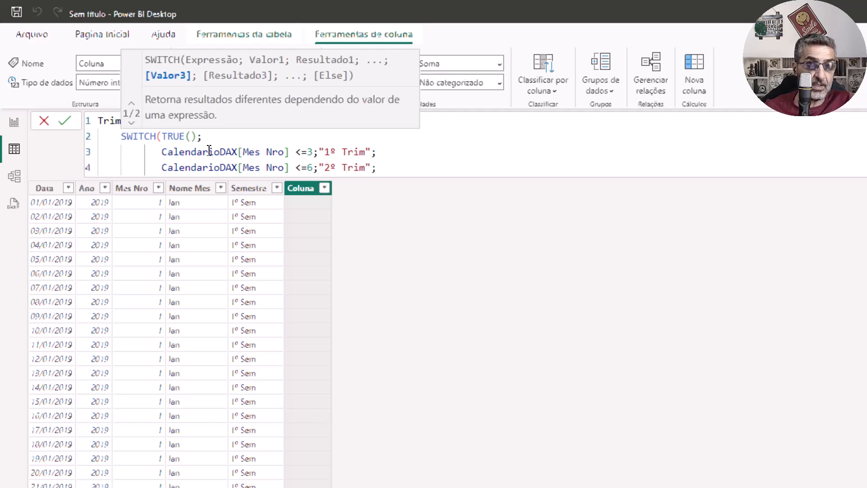
key("shift+Return")
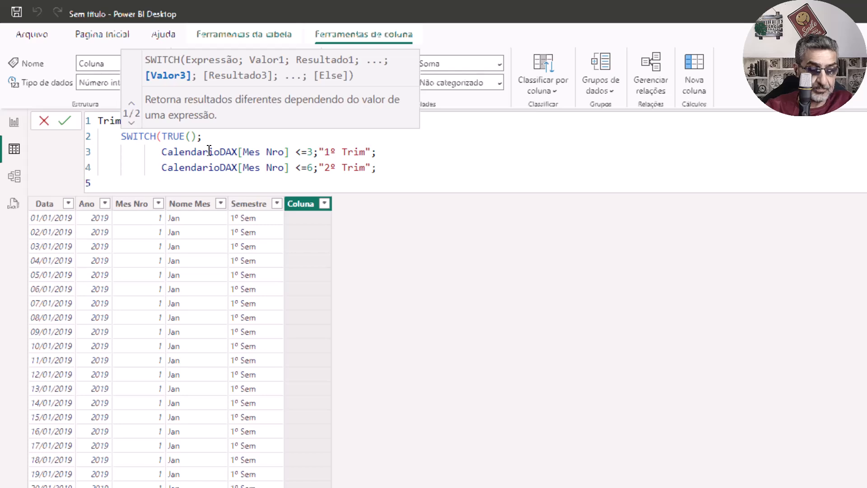
Add the third SWITCH condition, CalendarioDAX[Mes Nro] <=9 returning "3º Trim", close the function after its trailing semicolon and try to apply the formula.
type("cal")
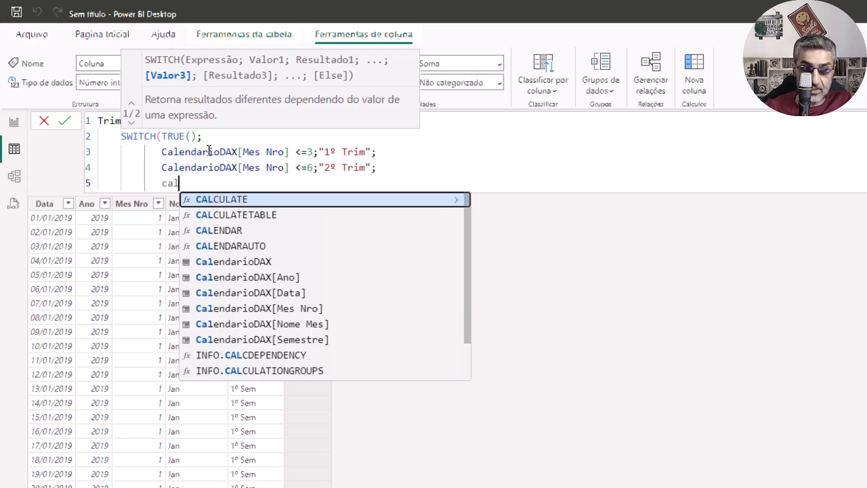
key("Down")
key("Down")
key("Down")
key("Down")
key("Down")
key("Down")
key("Down")
key("Tab")
type("<=9;")
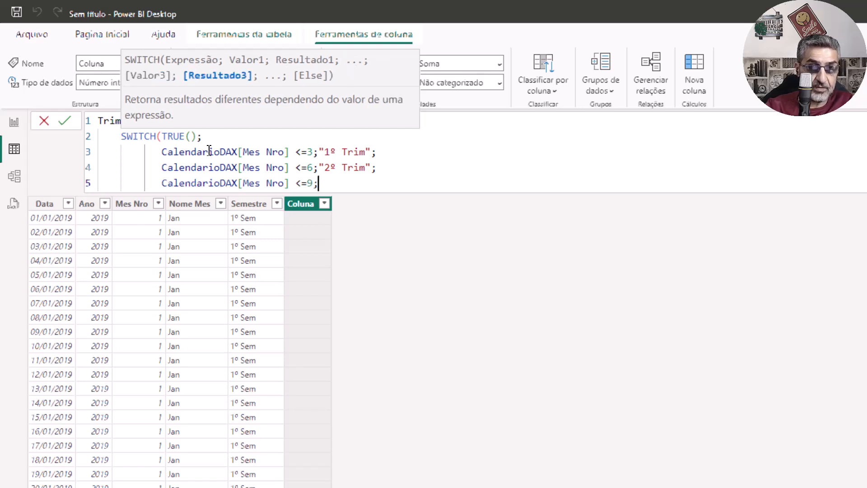
type("\"3")
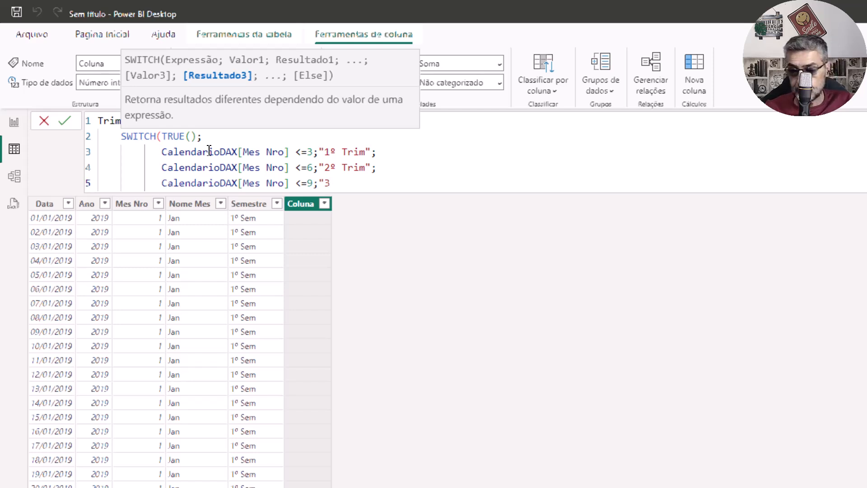
type("º Trim")
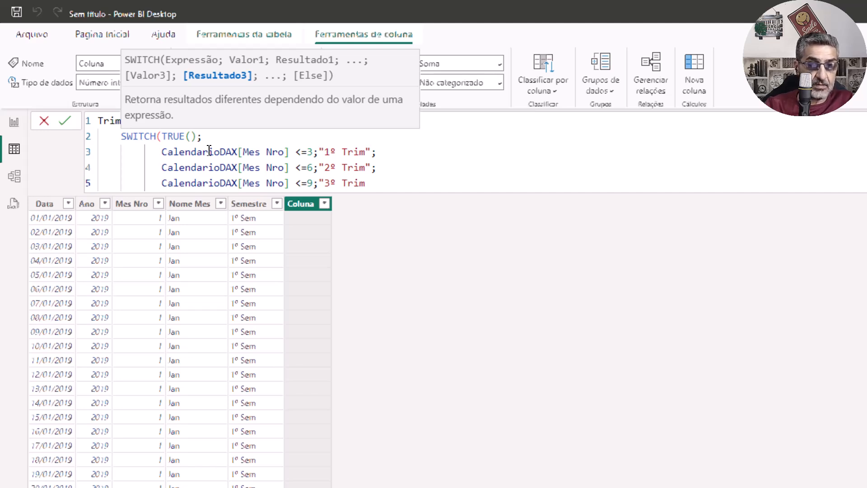
type("\";)")
key("Return")
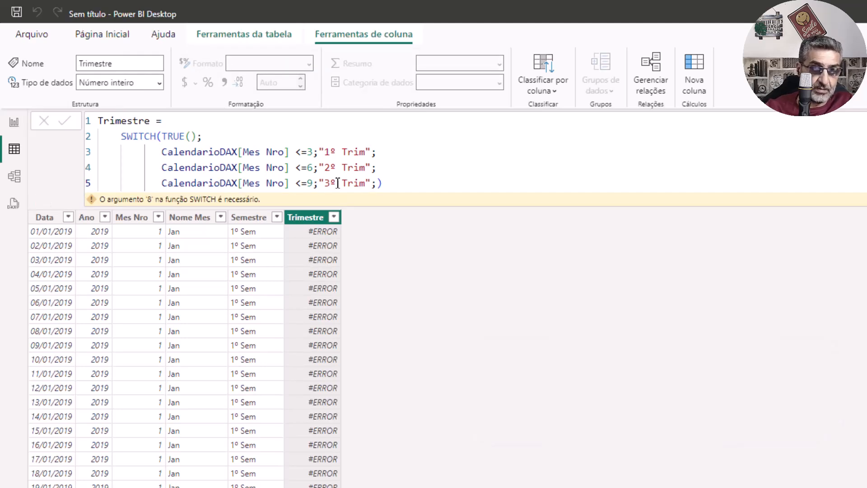
Replace the closing parenthesis after "3º Trim"; with a new line holding the default result "4º Trim" and close the SWITCH function there.
left_click(385, 189)
key("BackSpace")
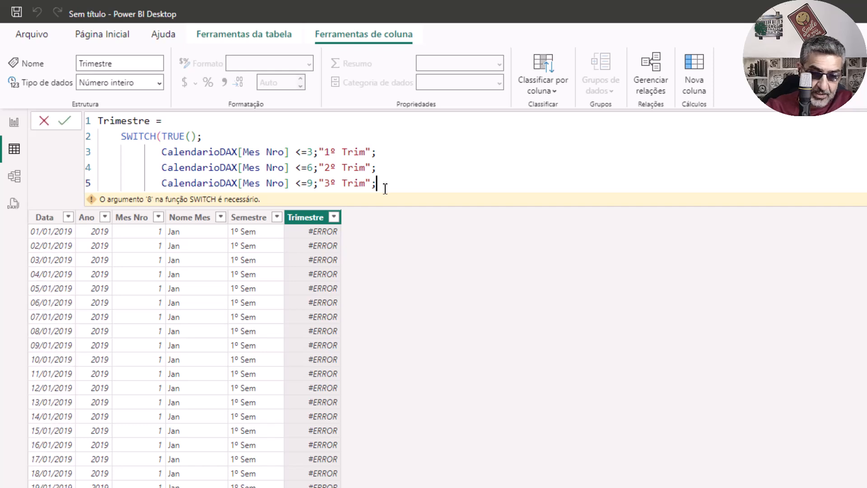
key("shift+Return")
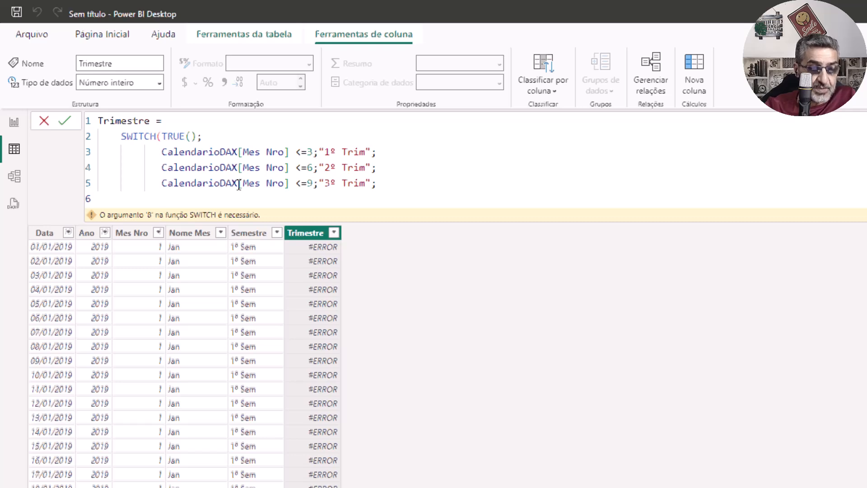
type("\"")
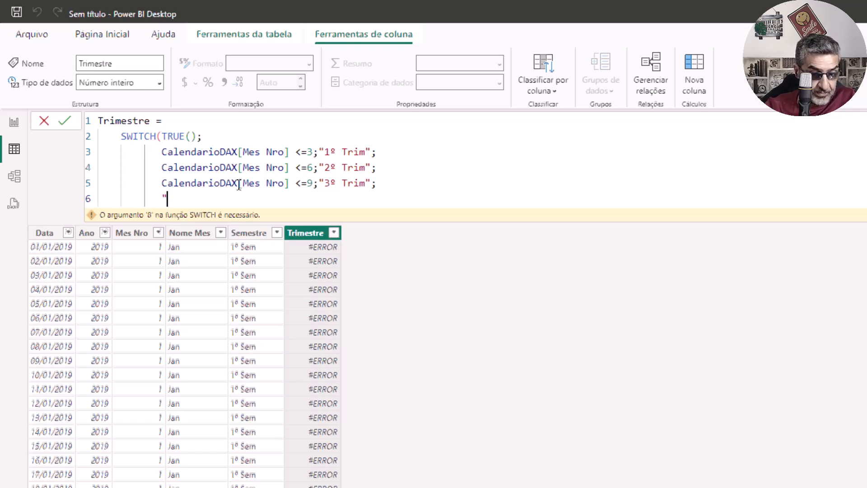
type("4")
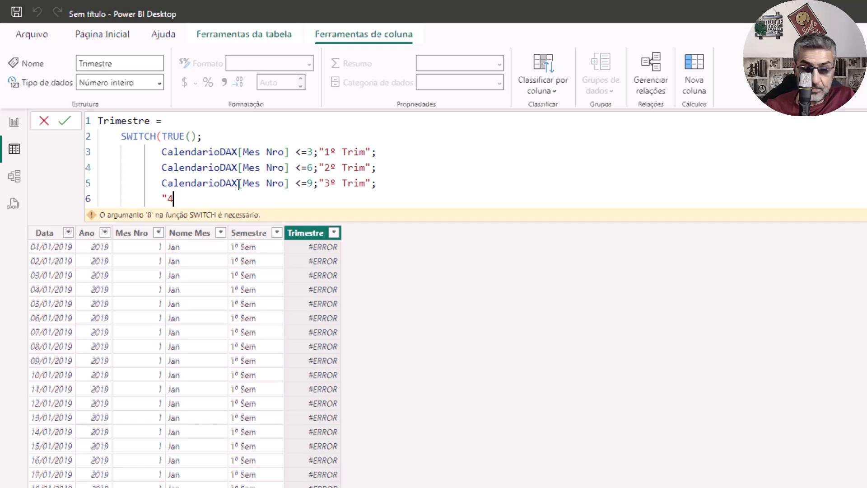
type("º T")
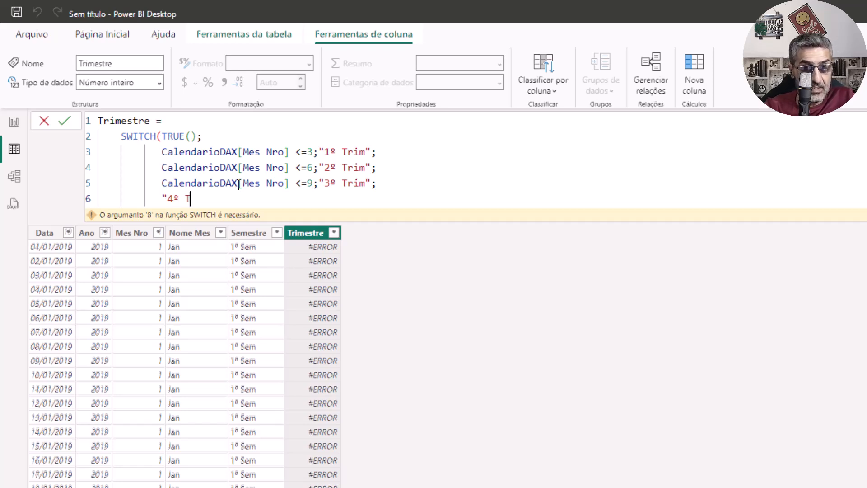
type("rim\")")
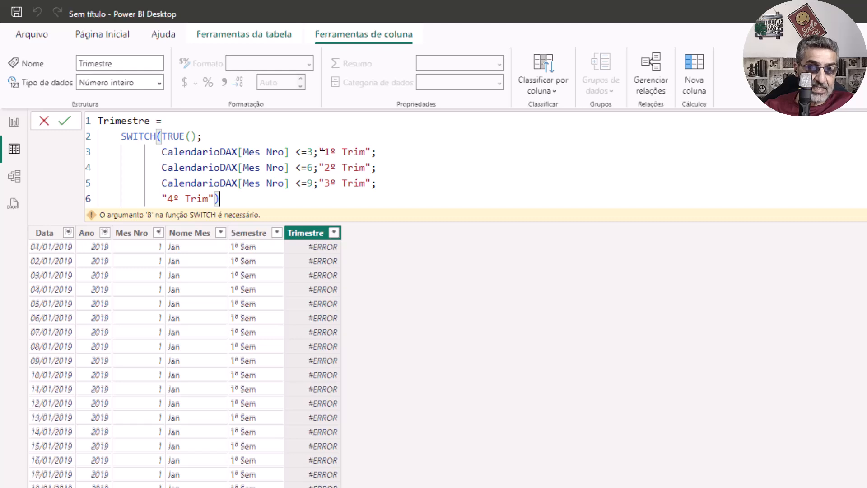
Review the conditions and results in the SWITCH function and apply the completed Trimestre formula.
left_click_drag(323, 153, 365, 156)
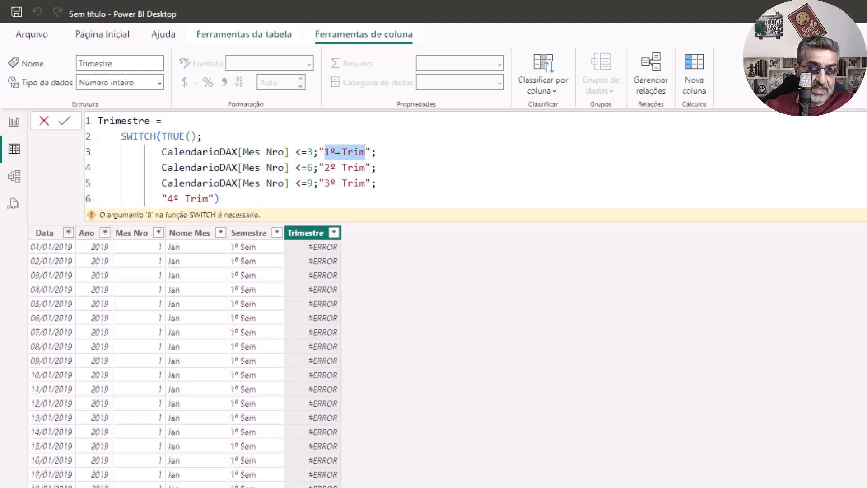
left_click_drag(161, 153, 312, 150)
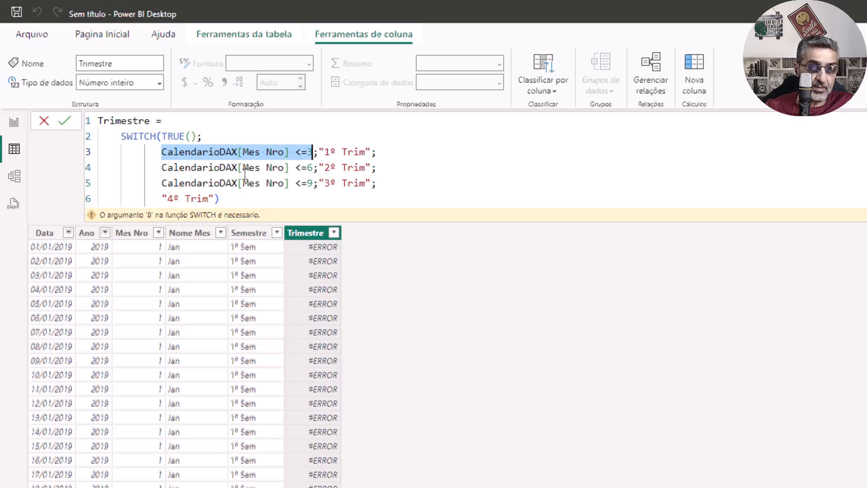
left_click_drag(202, 168, 317, 172)
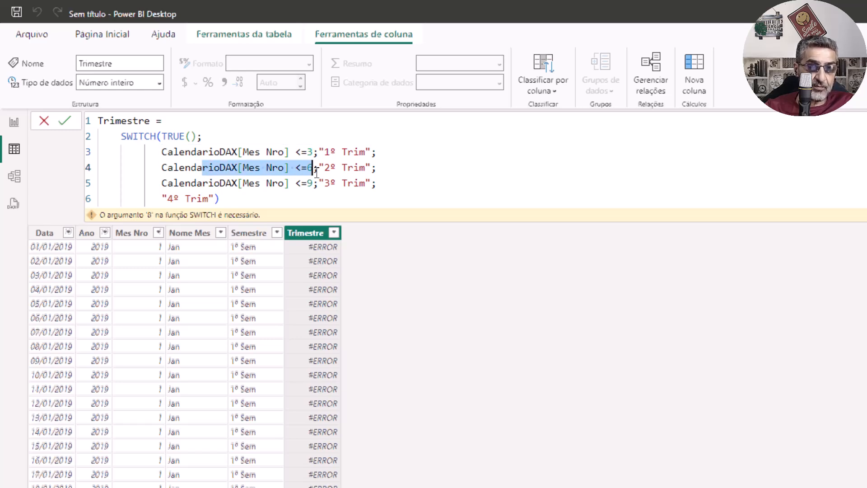
left_click(341, 167)
left_click_drag(200, 188, 349, 184)
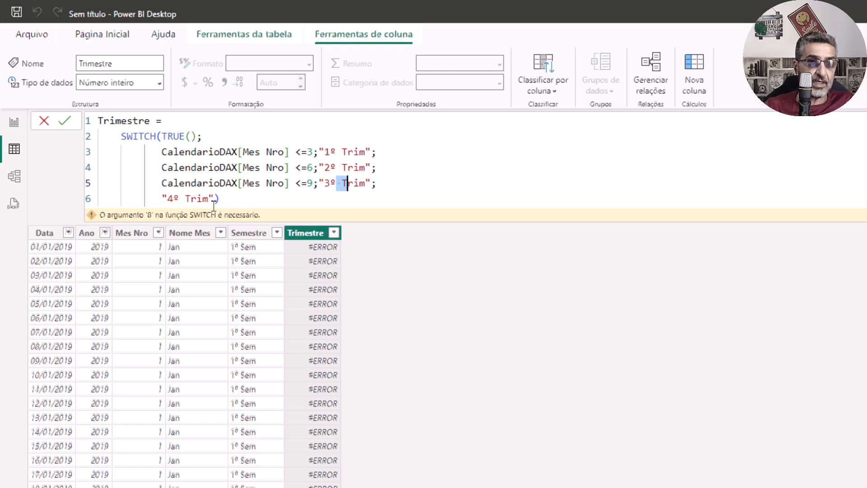
left_click(229, 202)
key("Return")
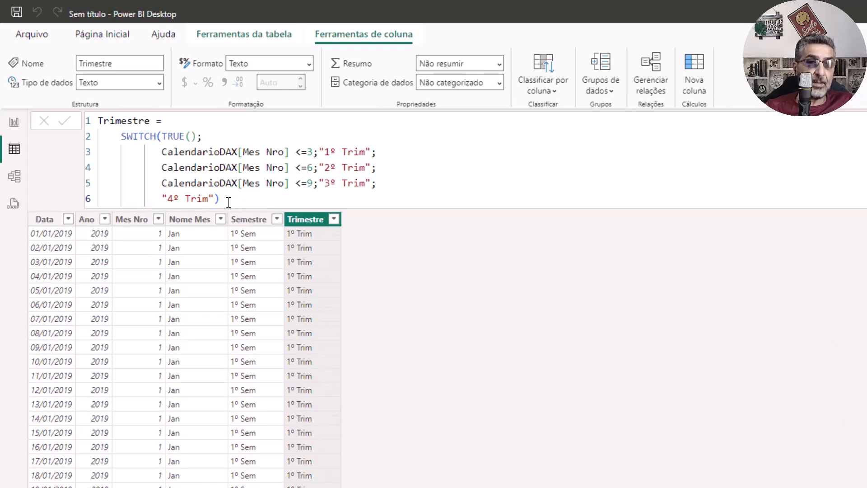
Examine the Trimestre values against the month numbers and semesters throughout 2019 and into early 2020.
scroll(277, 343, "down", 15)
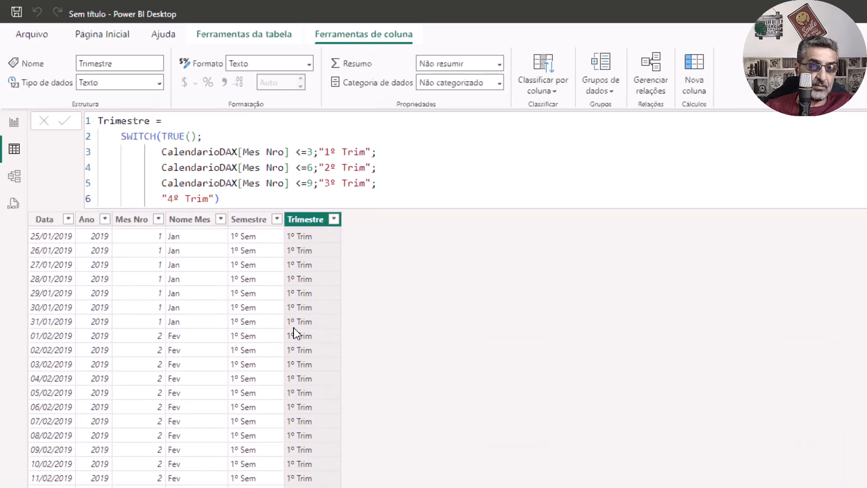
scroll(293, 334, "down", 20)
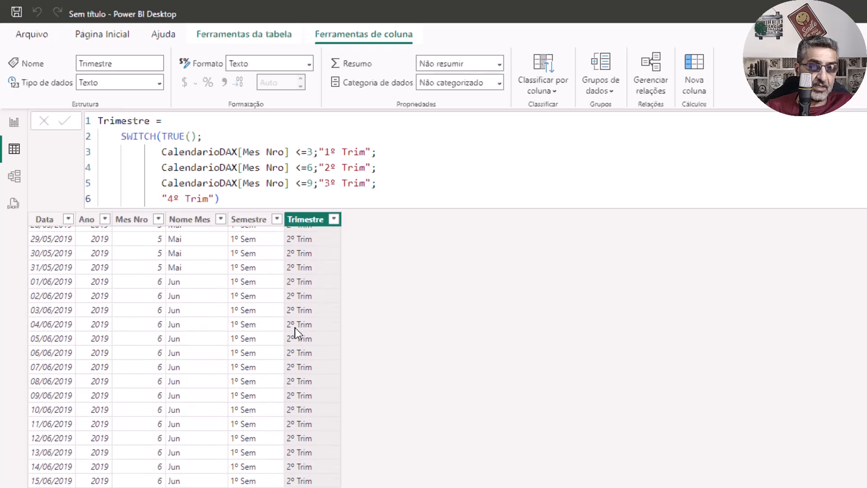
scroll(296, 333, "down", 10)
scroll(300, 338, "down", 2)
scroll(300, 338, "up", 20)
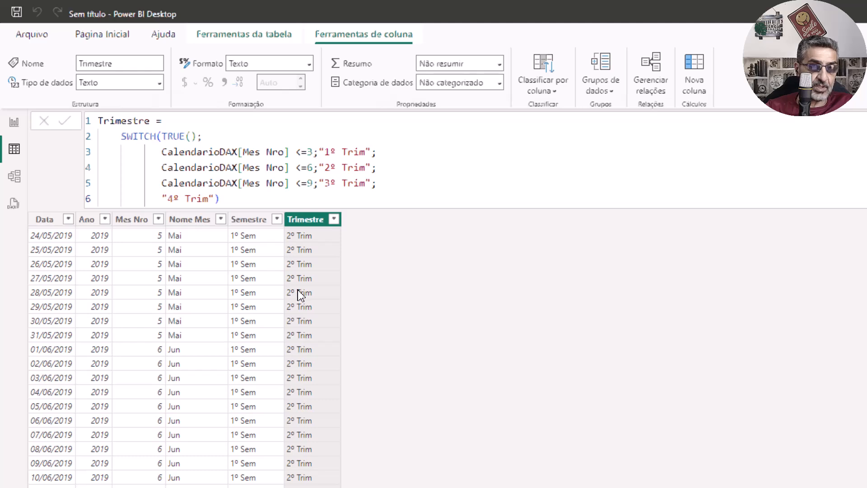
scroll(304, 334, "down", 10)
scroll(304, 334, "down", 12)
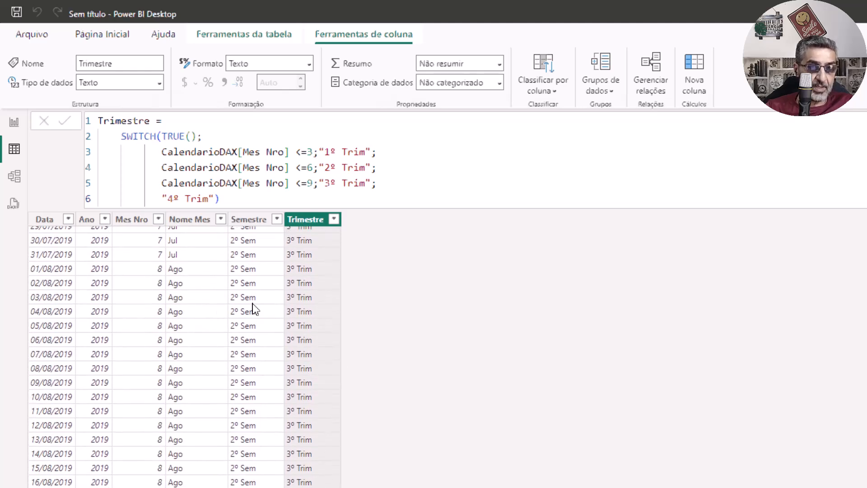
scroll(321, 325, "down", 20)
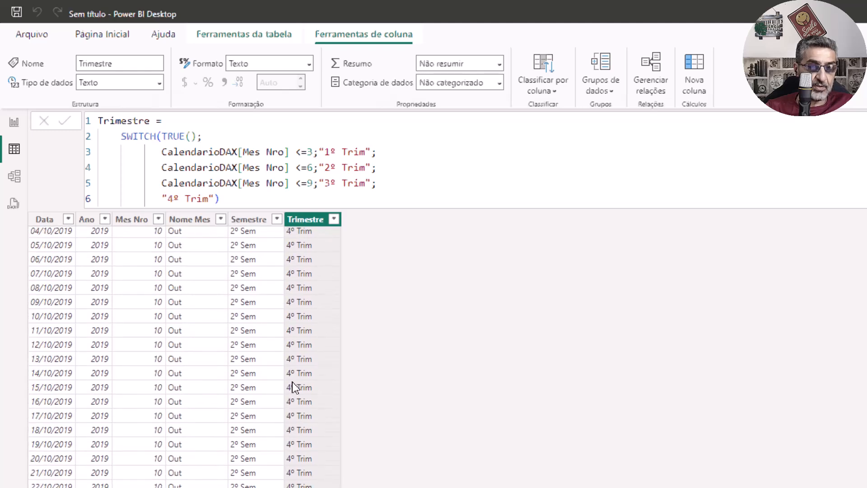
scroll(302, 355, "down", 11)
scroll(301, 355, "down", 20)
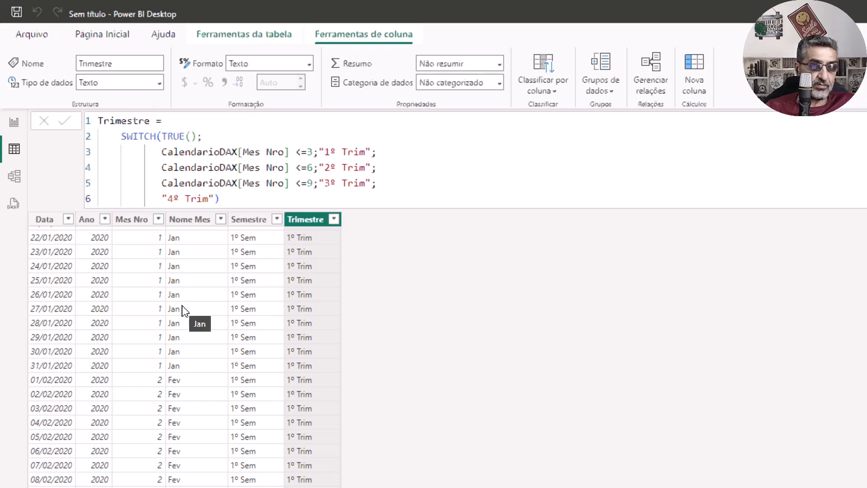
scroll(319, 323, "up", 17)
scroll(319, 322, "up", 20)
scroll(320, 322, "up", 20)
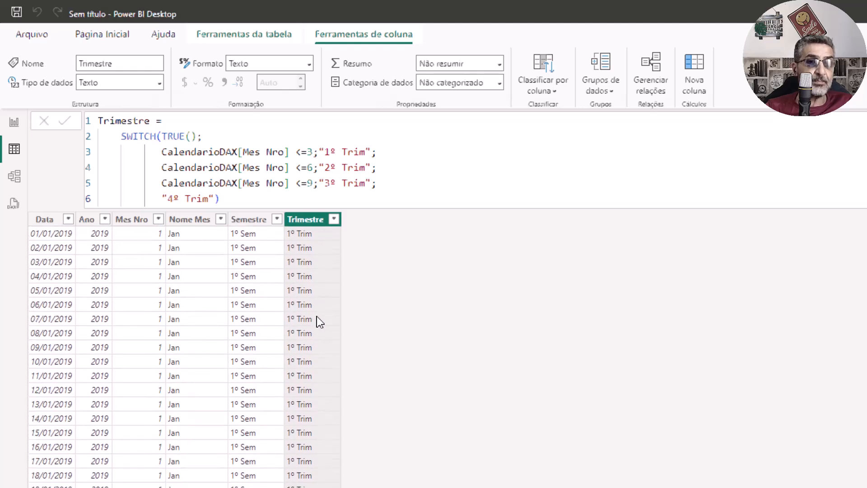
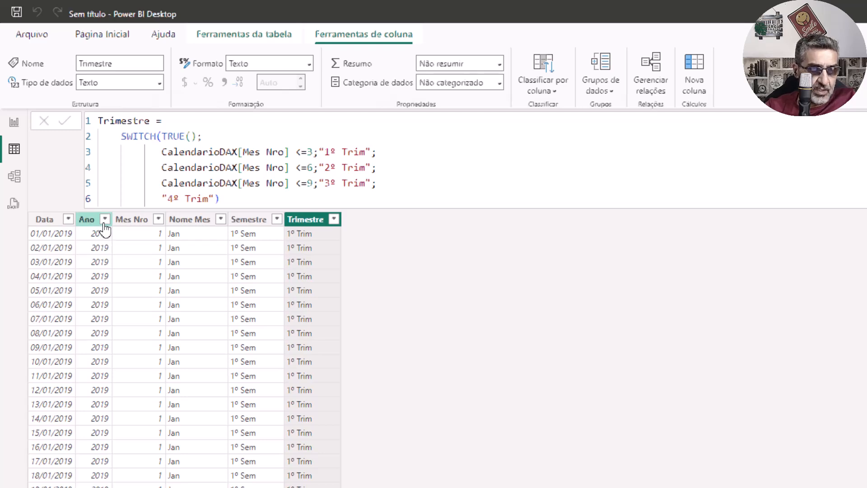
View the years offered in the Ano column's filter and close it without applying a filter.
left_click(104, 221)
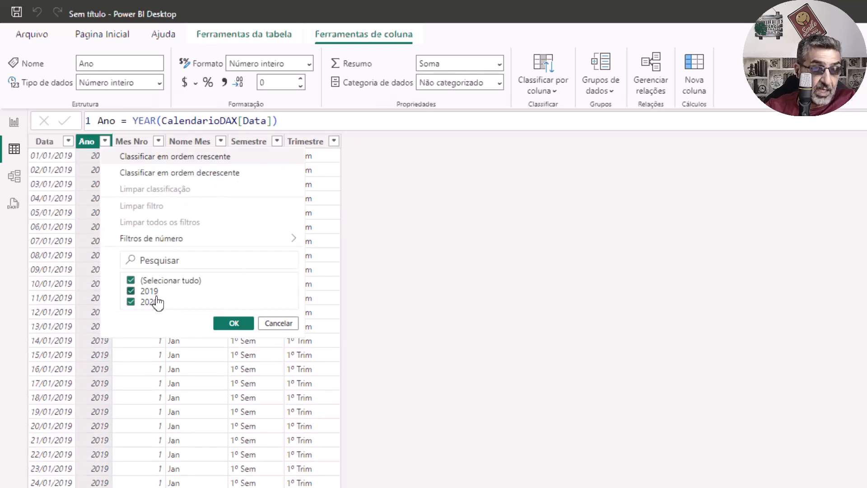
left_click(280, 324)
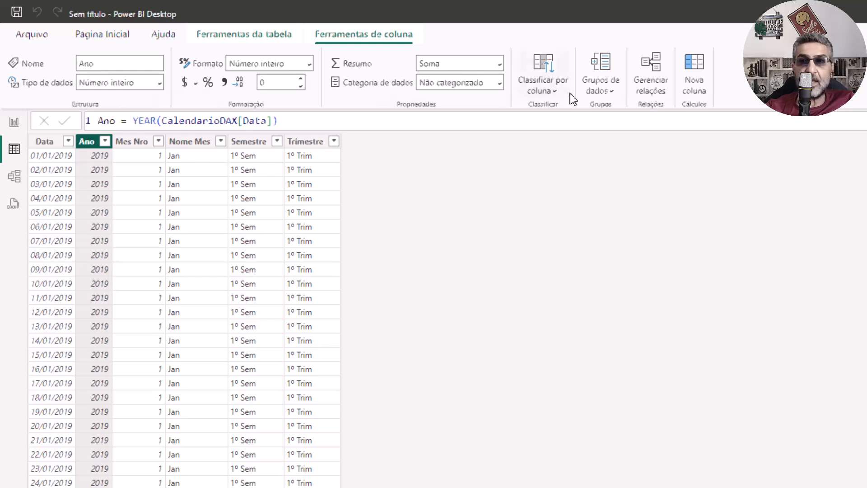
Add a calculated column MesAno = CalendarioDAX[Nome Mes] & "-" & CalendarioDAX[Ano] to the calendar table.
left_click(693, 86)
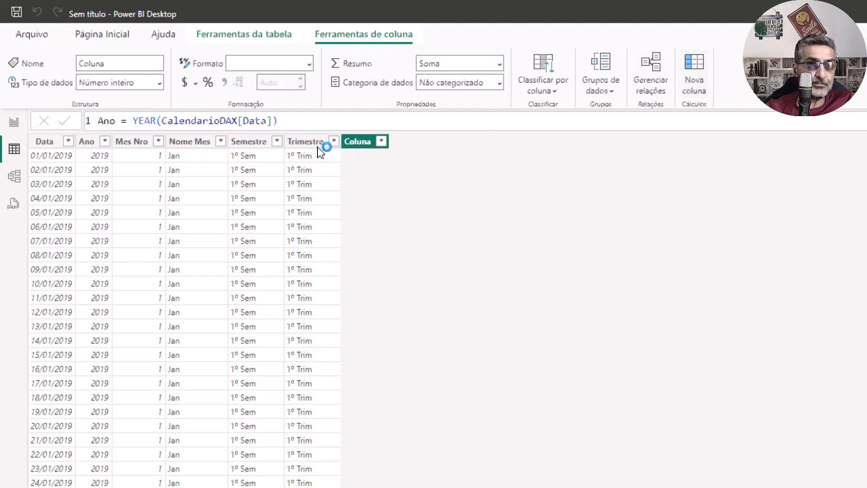
type("MesAno = ")
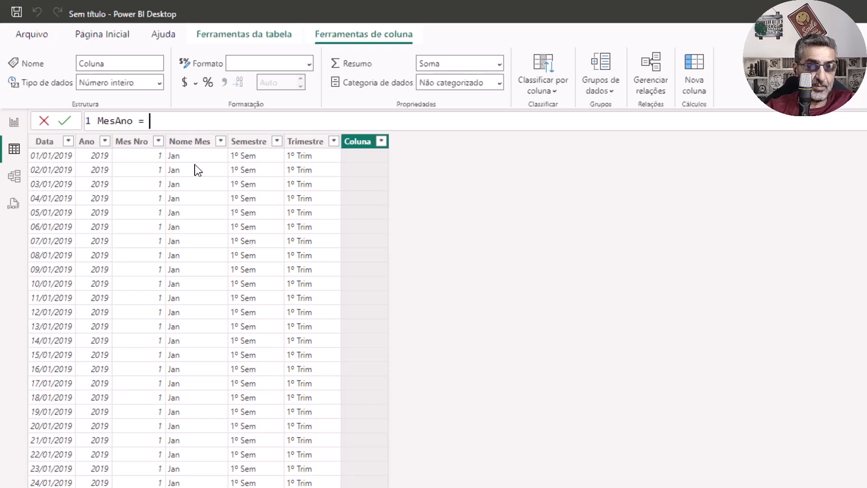
type("nome")
key("Tab")
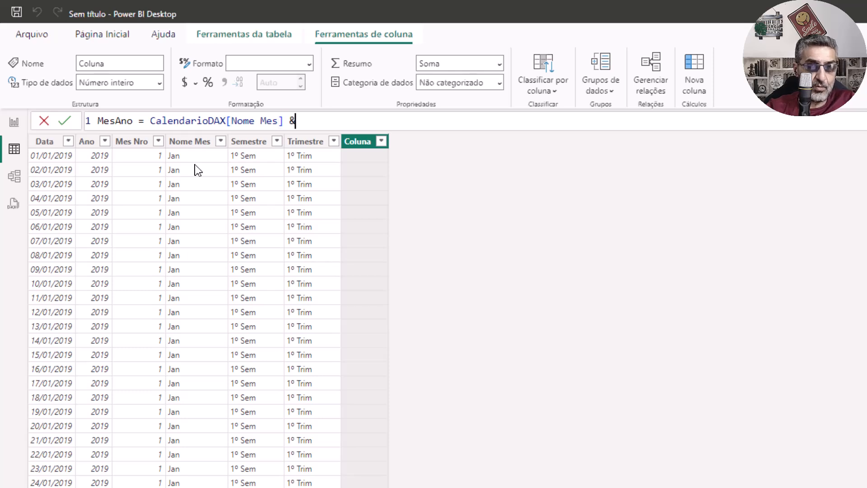
type("& \"-\" &")
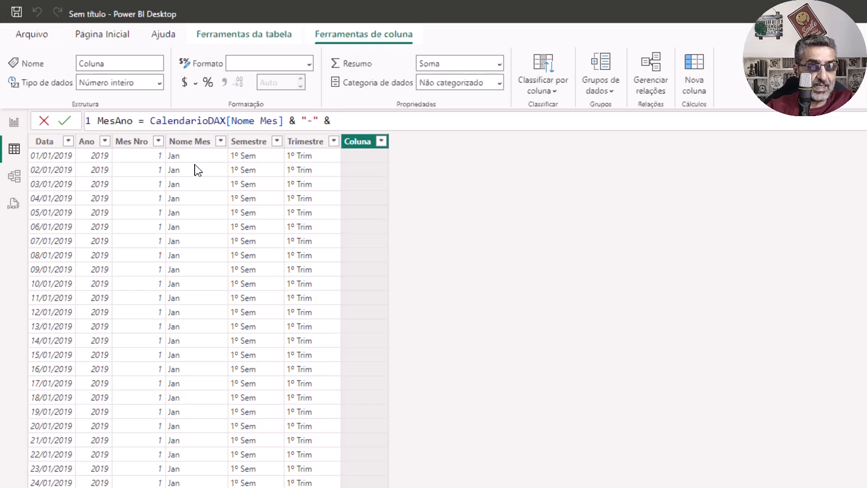
type(" Calendario")
key("Tab")
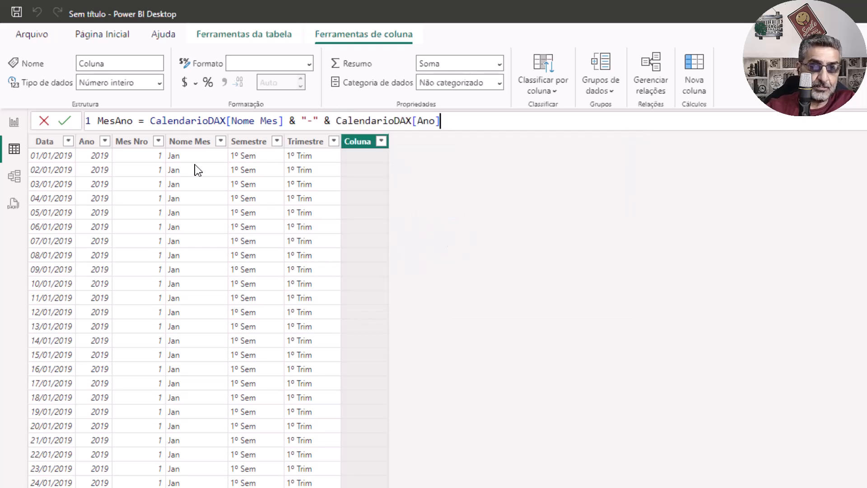
key("Return")
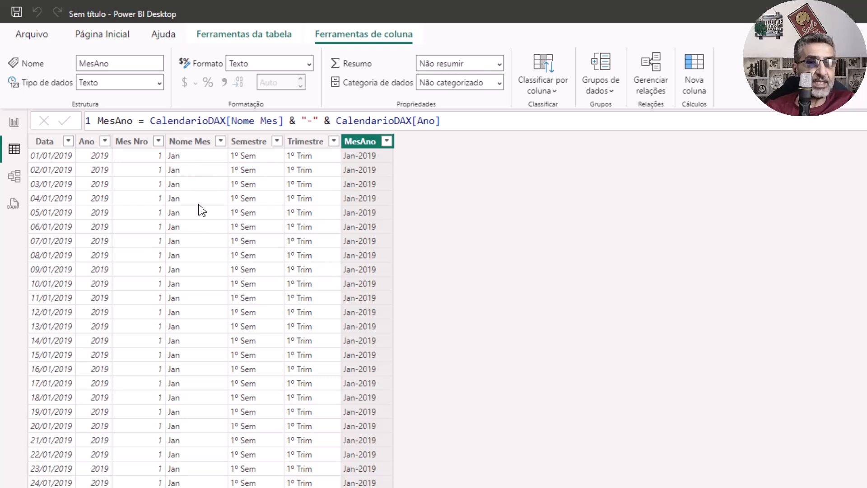
Insert a line chart on the report page, move it to the page's right edge, and enlarge it leftward and downward.
left_click(14, 122)
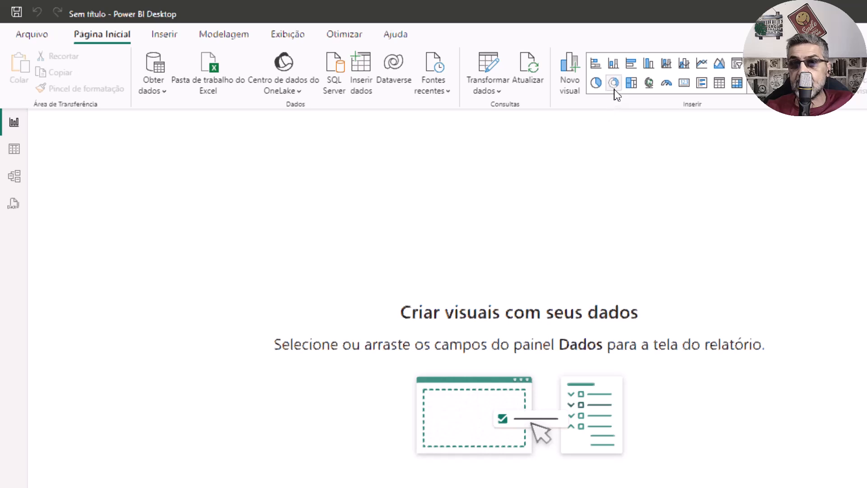
left_click(701, 63)
left_click_drag(189, 251, 849, 250)
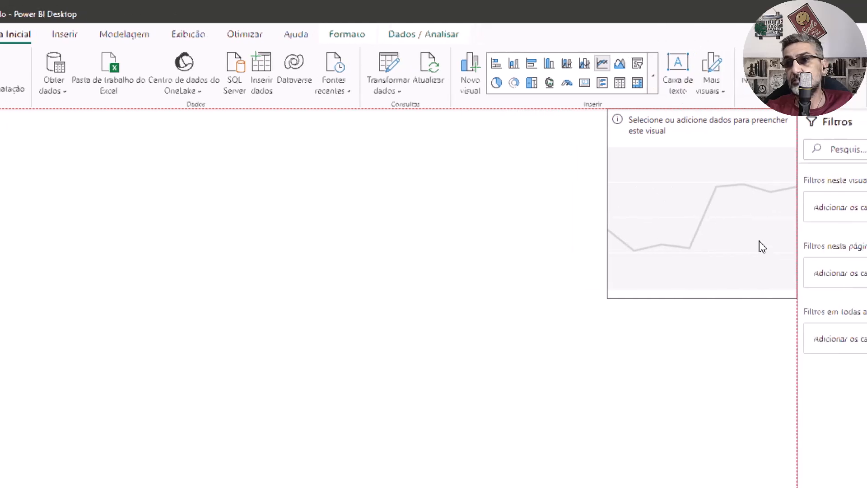
left_click(756, 246)
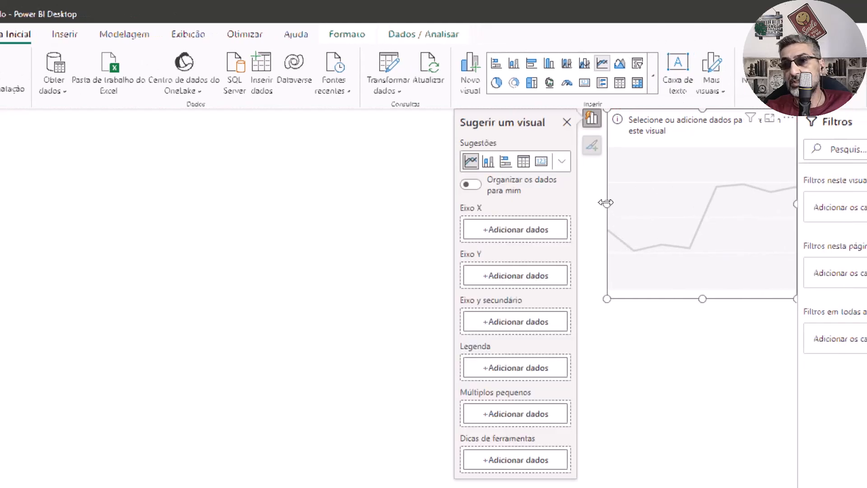
left_click_drag(605, 202, 107, 207)
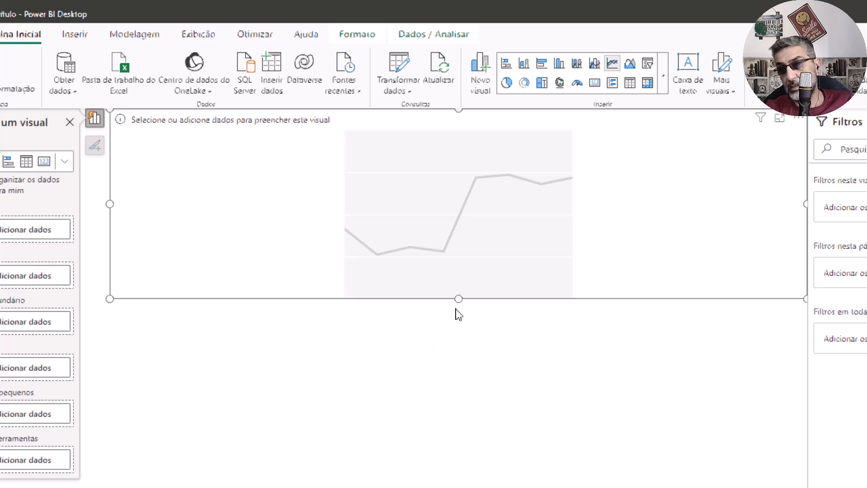
left_click_drag(459, 299, 457, 370)
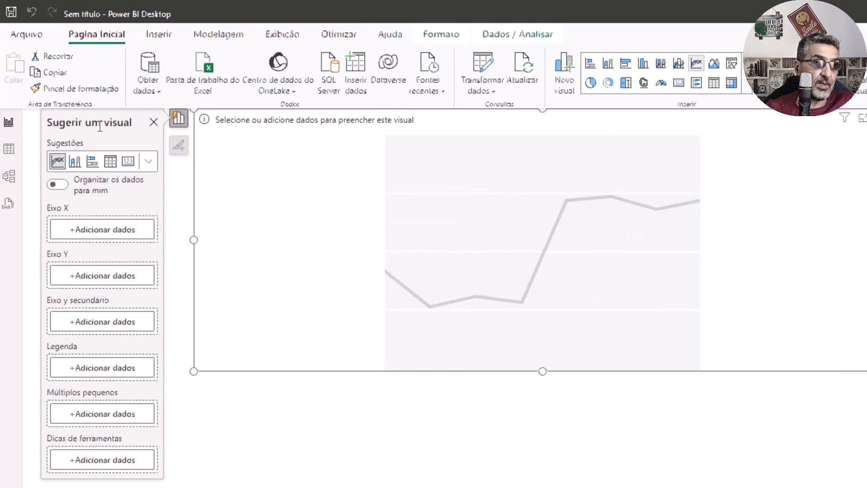
Create an active one-to-many relationship from CalendarioDAX's Data field to fReceita's Data field with single cross-filter direction.
left_click(16, 174)
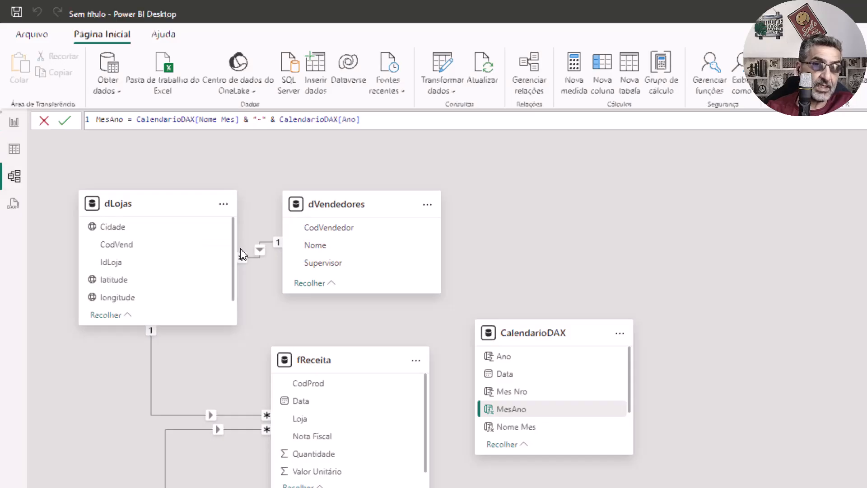
left_click_drag(519, 374, 360, 400)
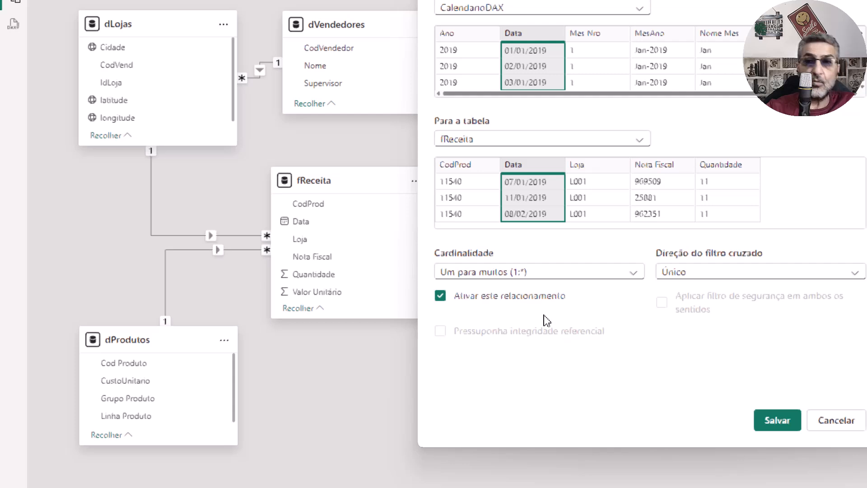
left_click(762, 420)
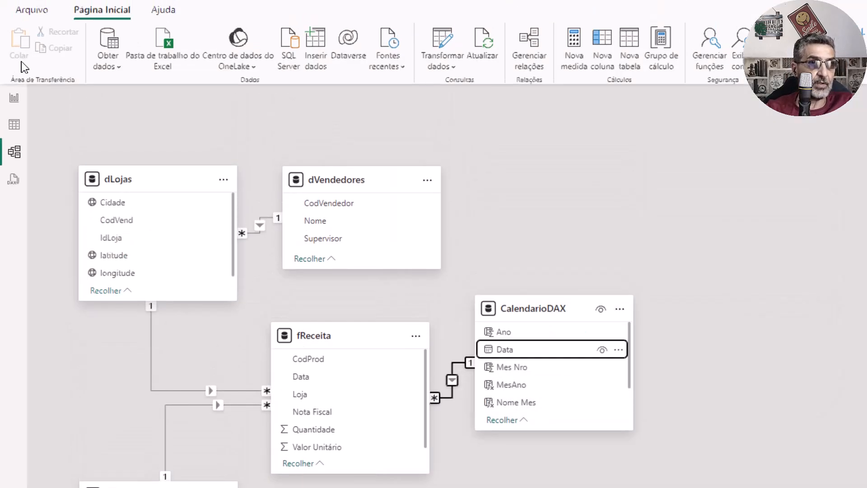
Assign CalendarioDAX's MesAno to the line chart's X axis and fReceita's Valor Unitário to its Y axis.
left_click(14, 11)
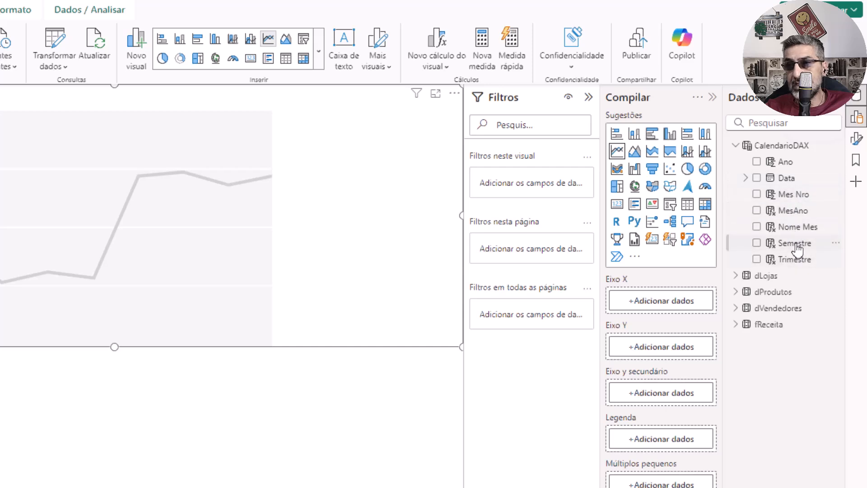
left_click_drag(786, 215, 665, 309)
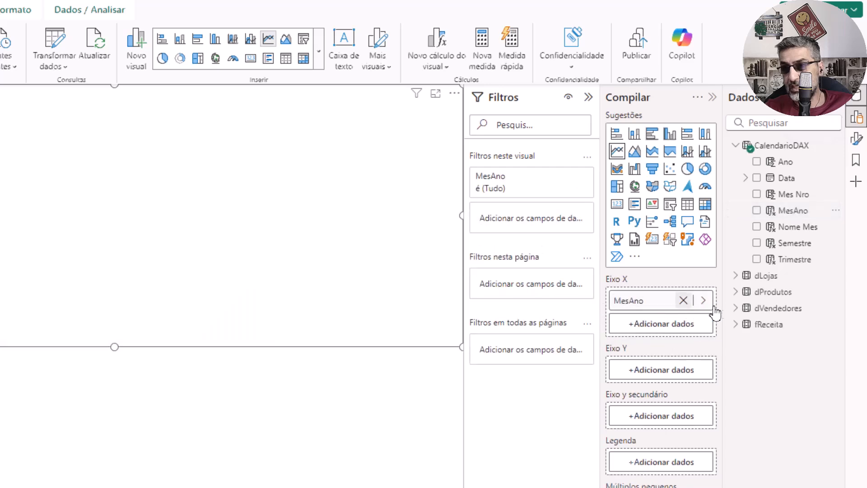
left_click(736, 325)
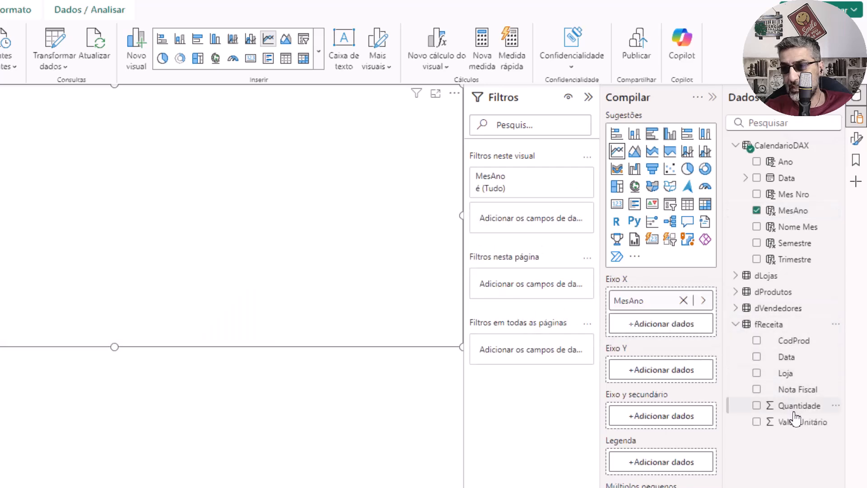
mouse_move(796, 421)
left_mouse_down()
mouse_move(684, 348)
mouse_move(668, 325)
mouse_move(660, 383)
mouse_move(668, 380)
left_mouse_up()
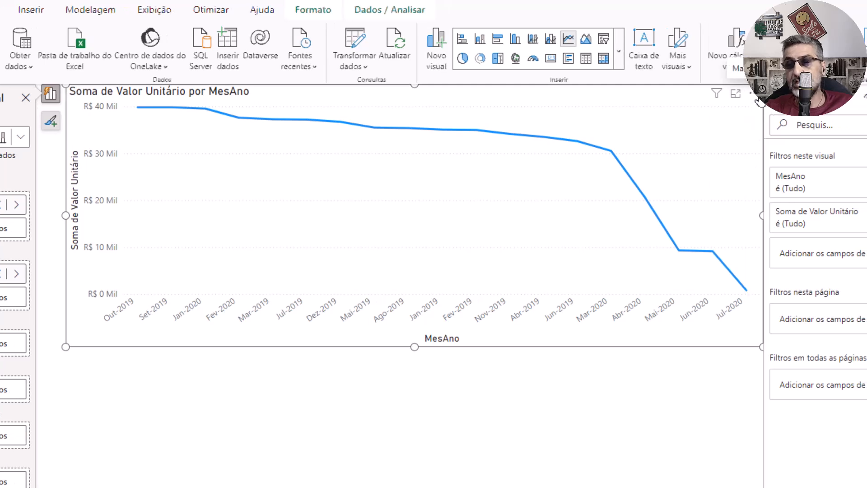
Sort the line chart's axis by MesAno in ascending order.
left_click(754, 94)
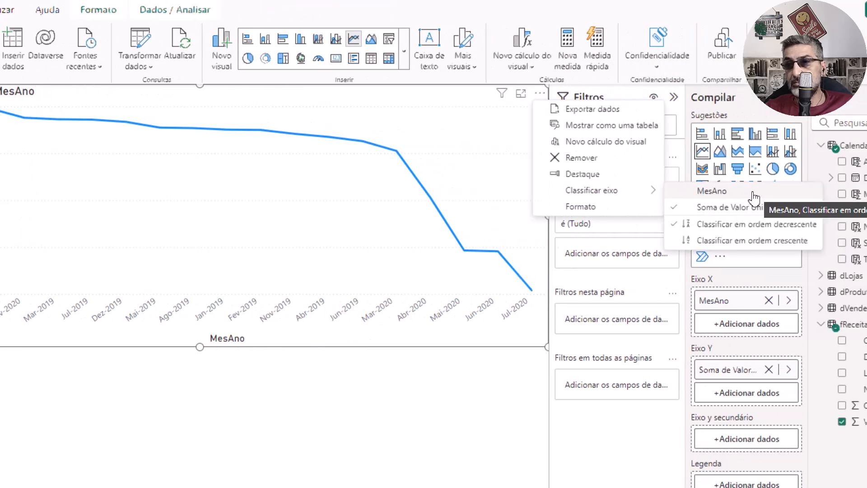
left_click(762, 194)
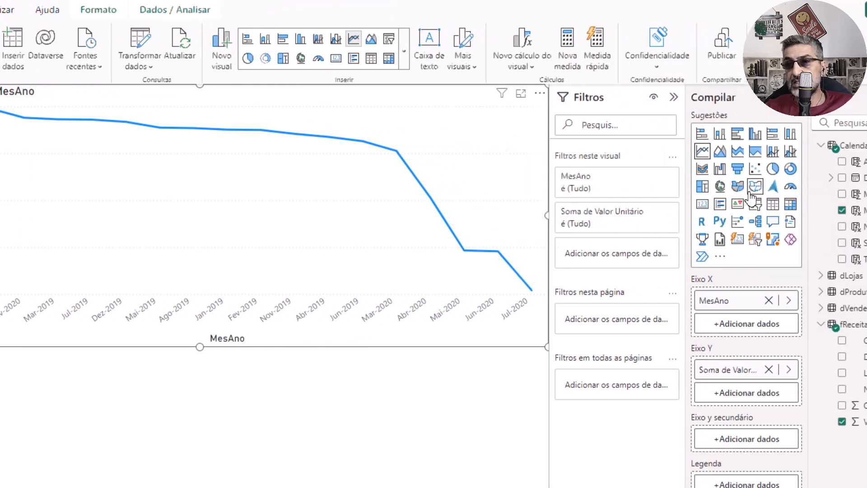
left_click(540, 93)
mouse_move(612, 189)
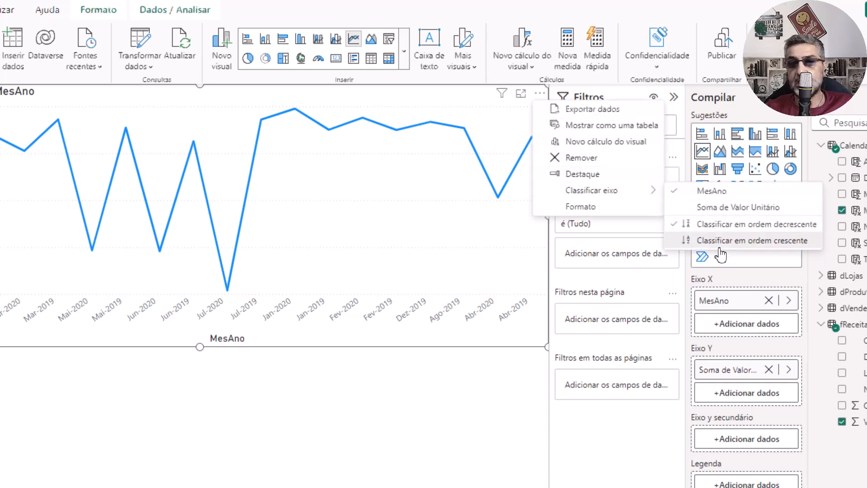
left_click(740, 240)
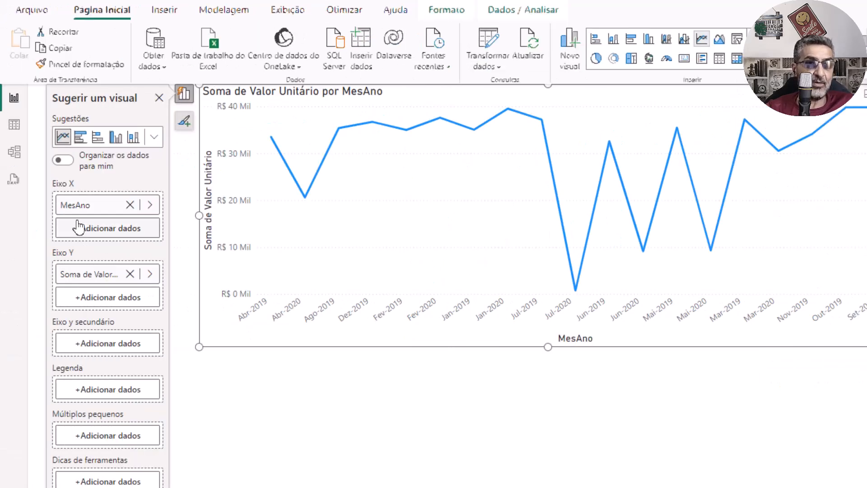
Set the MesAno column to sort by Mes Nro and view the month order in the line chart.
left_click(17, 132)
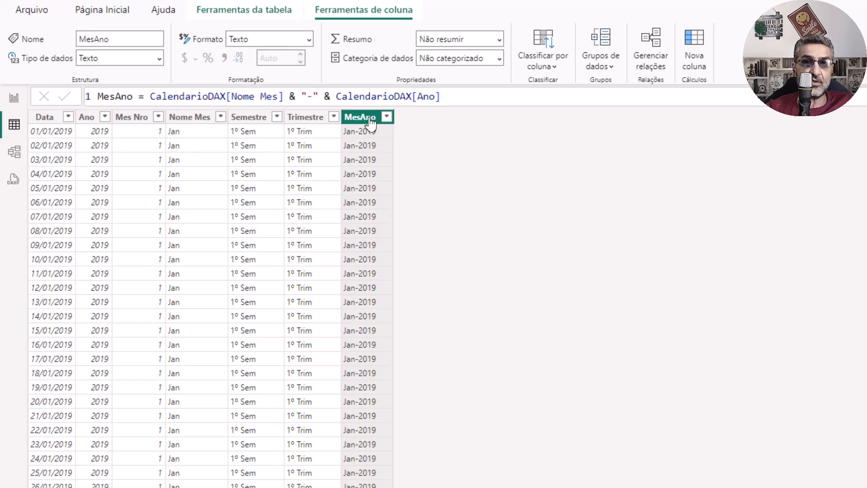
left_click(549, 68)
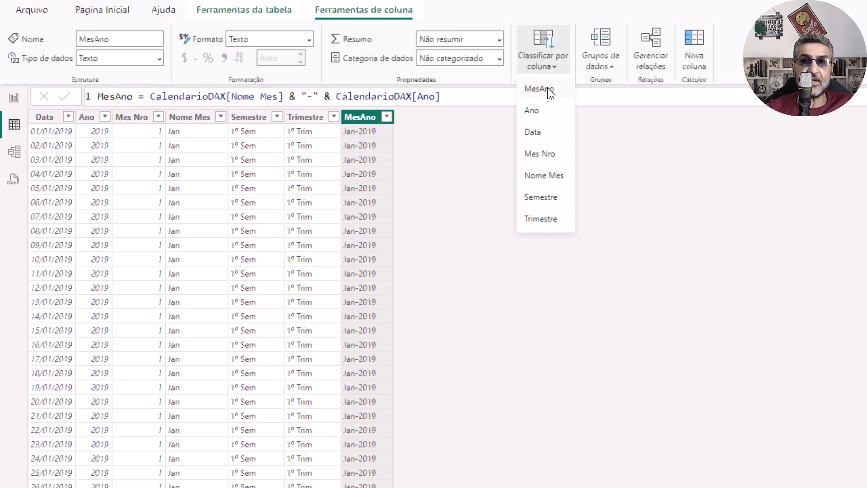
left_click(538, 155)
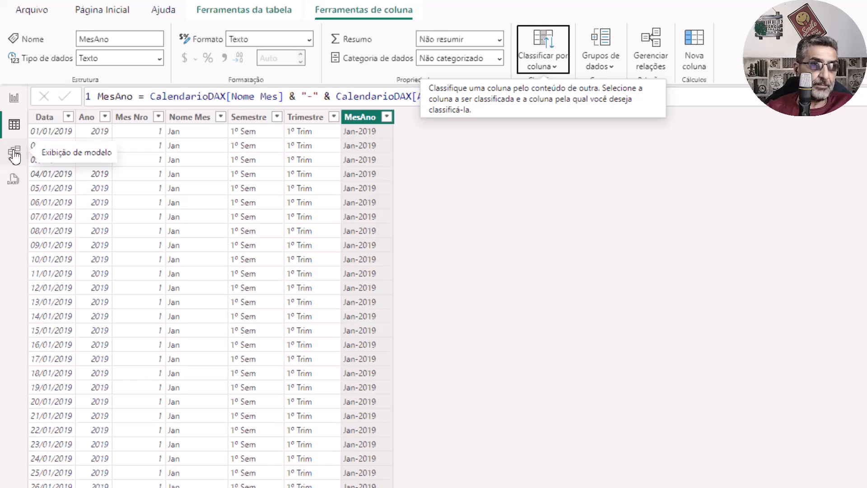
left_click(14, 98)
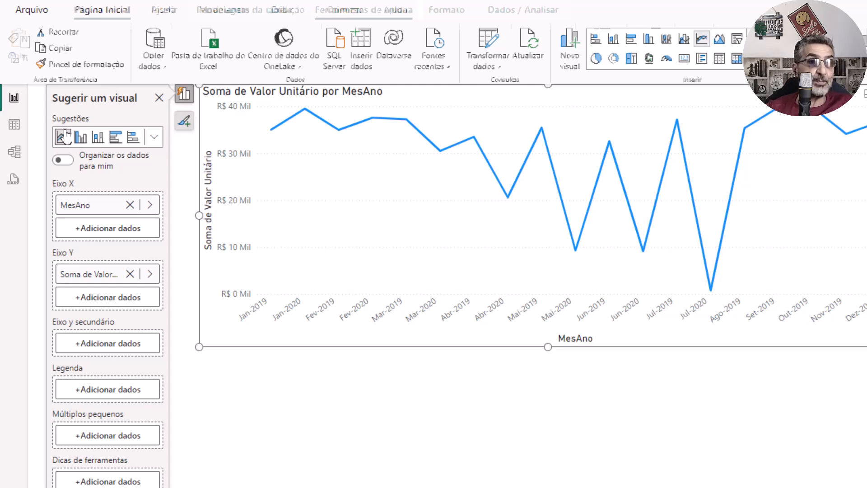
Add a calculated column to CalendarioDAX: Ind Classif = CalendarioDAX[Ano] *100 + CalendarioDAX[Mes Nro], and review its values across the months.
left_click(15, 124)
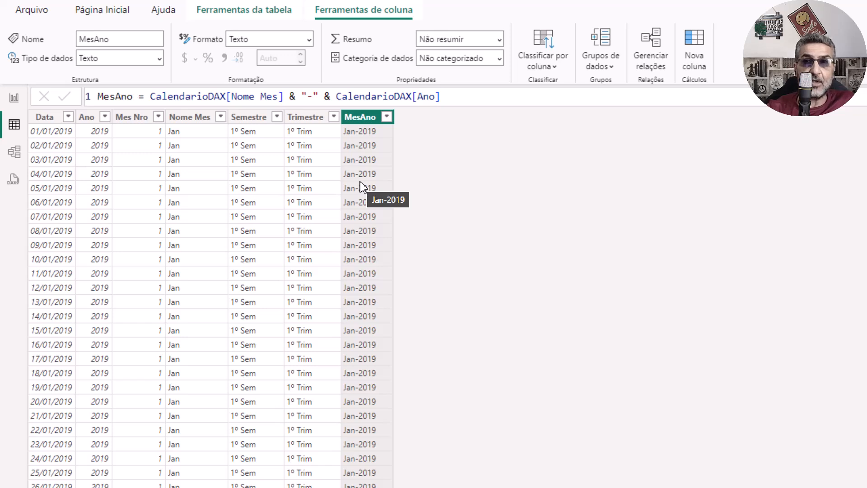
left_click(680, 69)
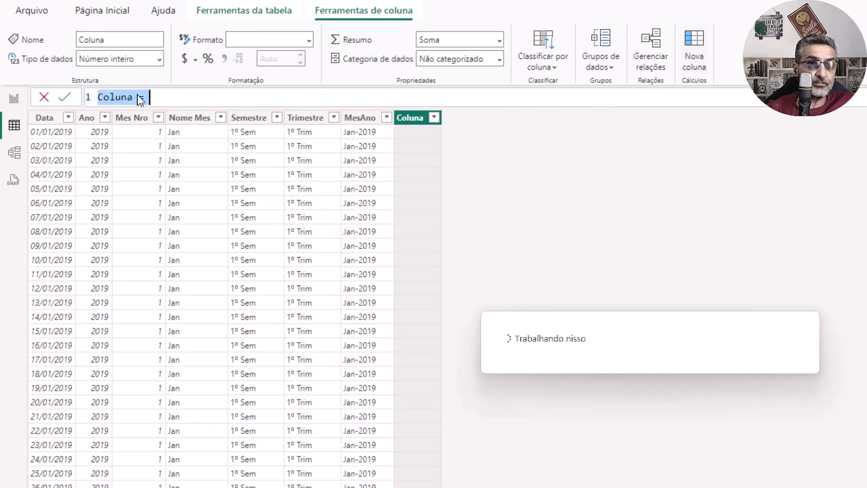
type("IN")
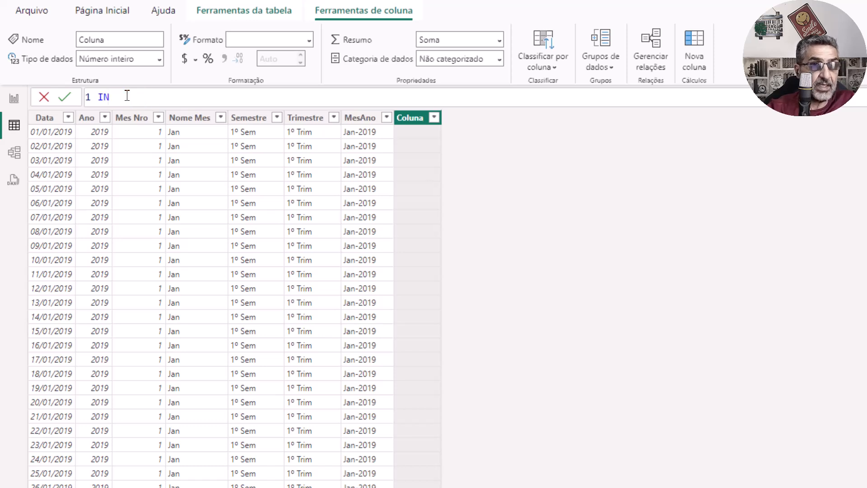
key("BackSpace")
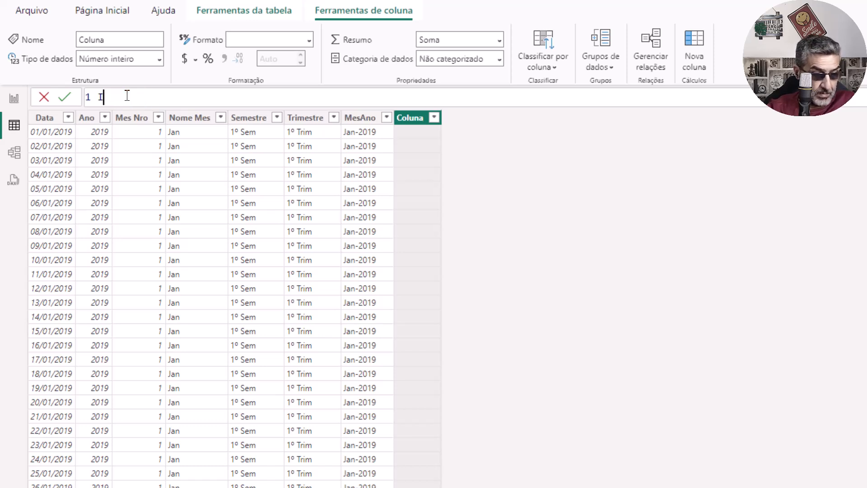
type("d")
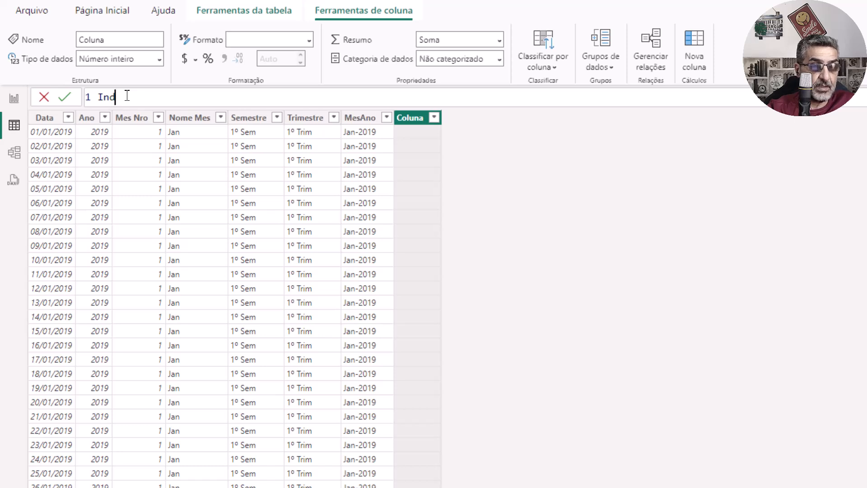
type(" Classif =")
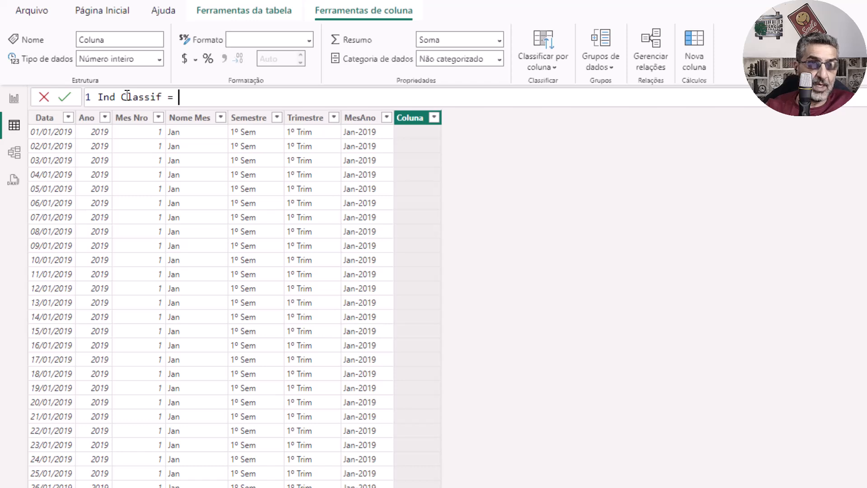
type(" ano")
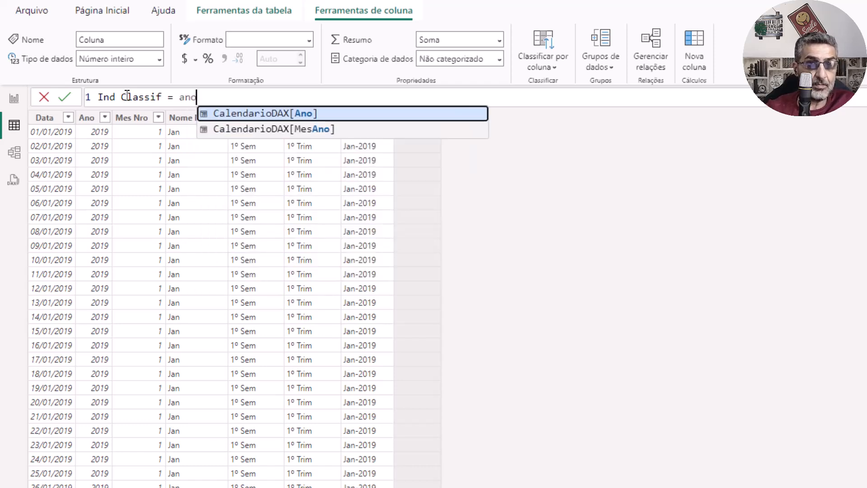
key("Tab")
type("*100 ")
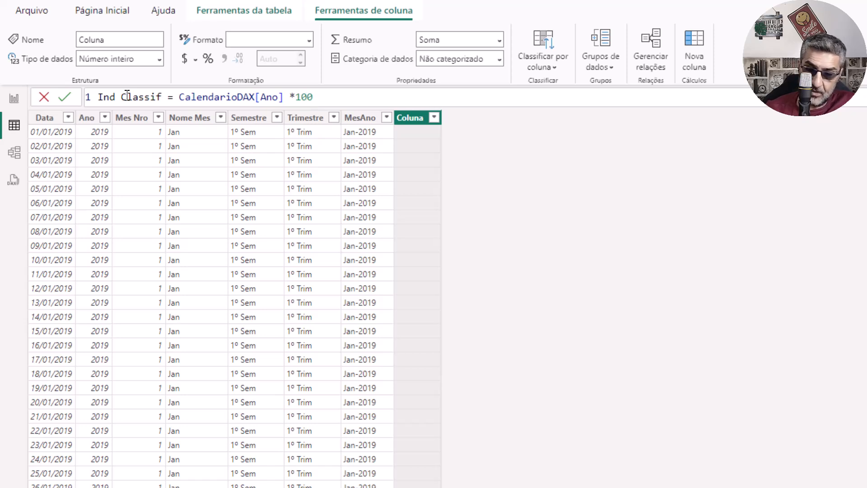
type("+mes")
key("Tab")
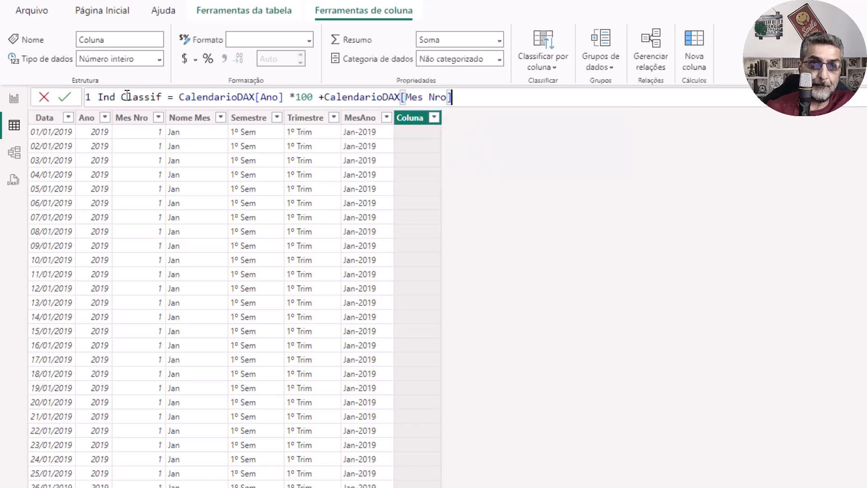
key("Return")
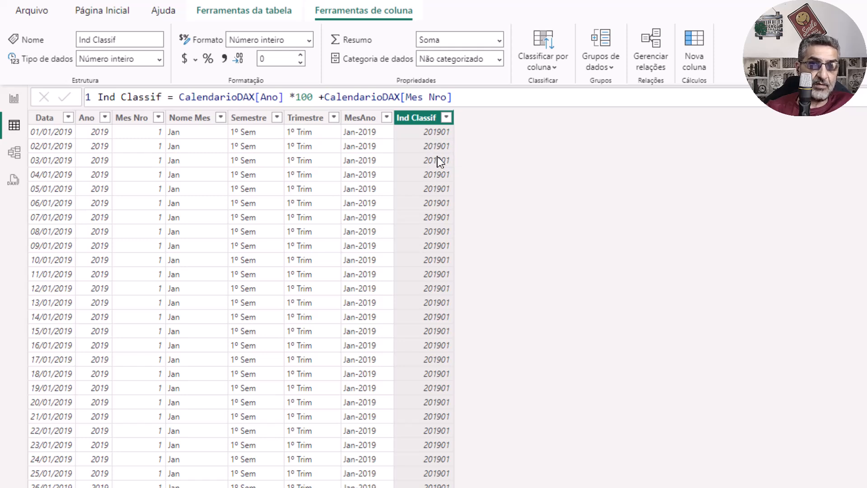
scroll(439, 271, "down", 10)
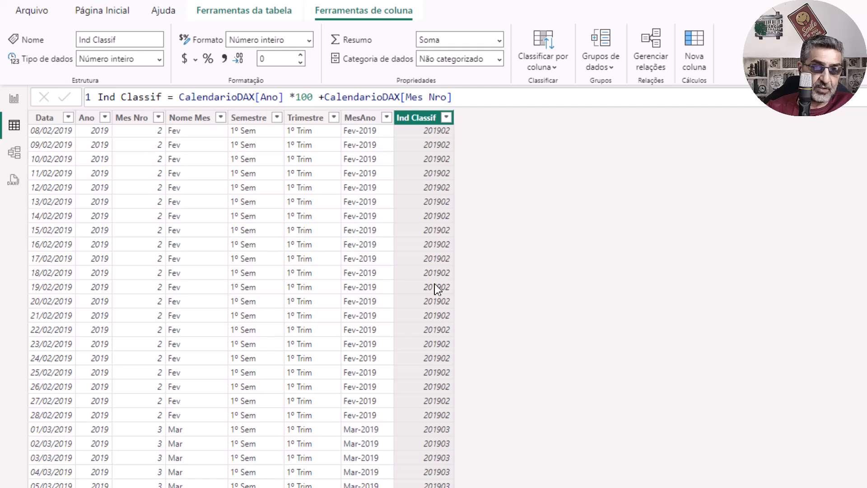
scroll(437, 292, "up", 10)
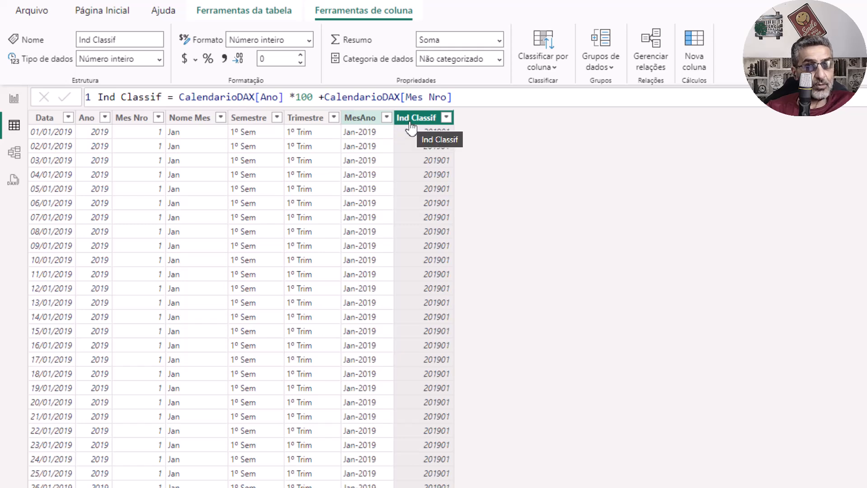
Set the MesAno column to sort by Ind Classif and view the month order in the line chart.
left_click(14, 98)
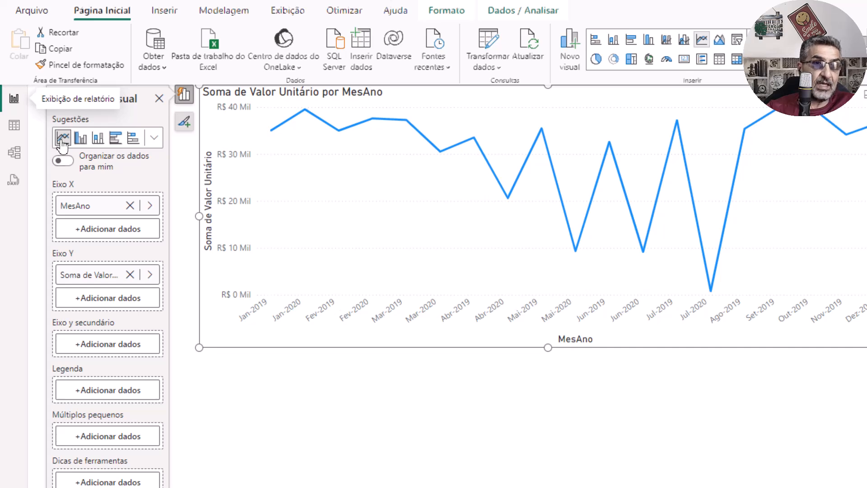
left_click(18, 129)
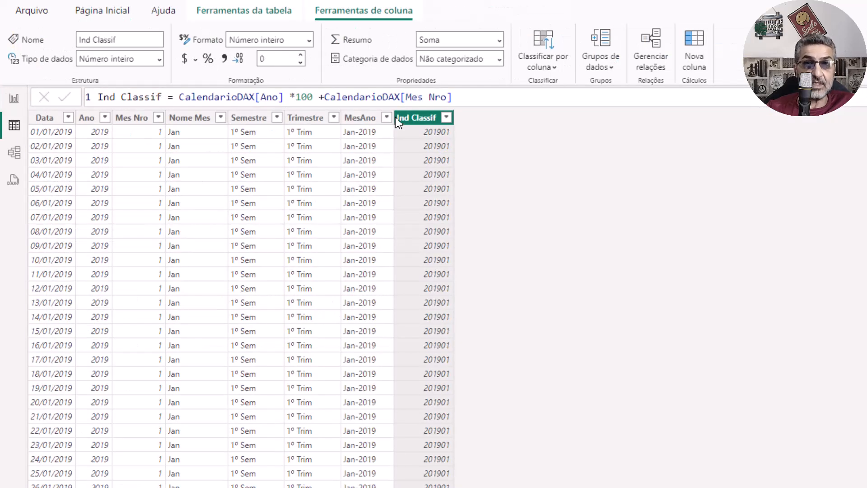
left_click(364, 120)
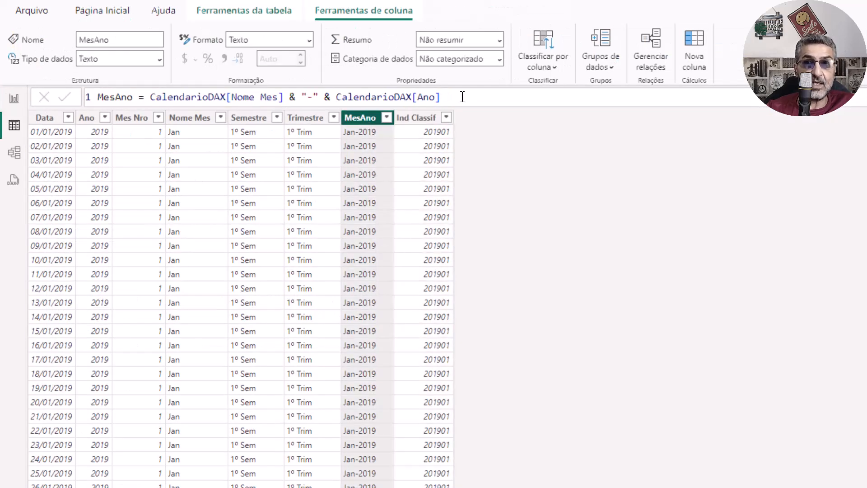
left_click(534, 67)
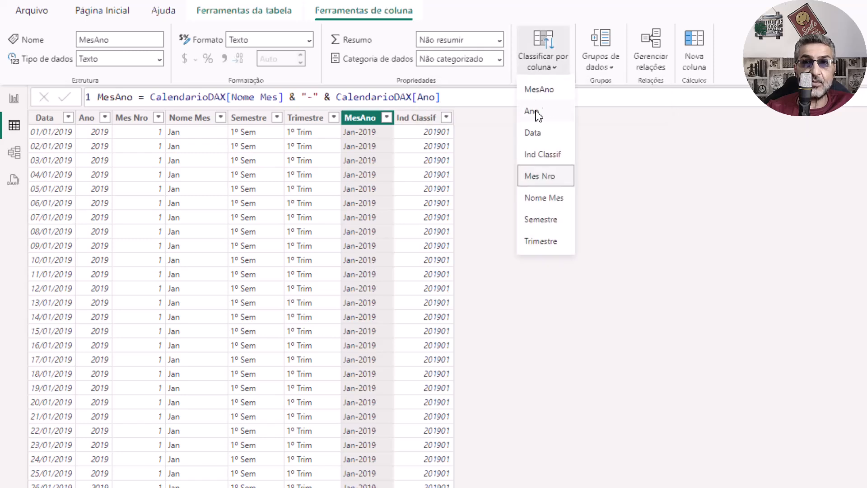
left_click(535, 154)
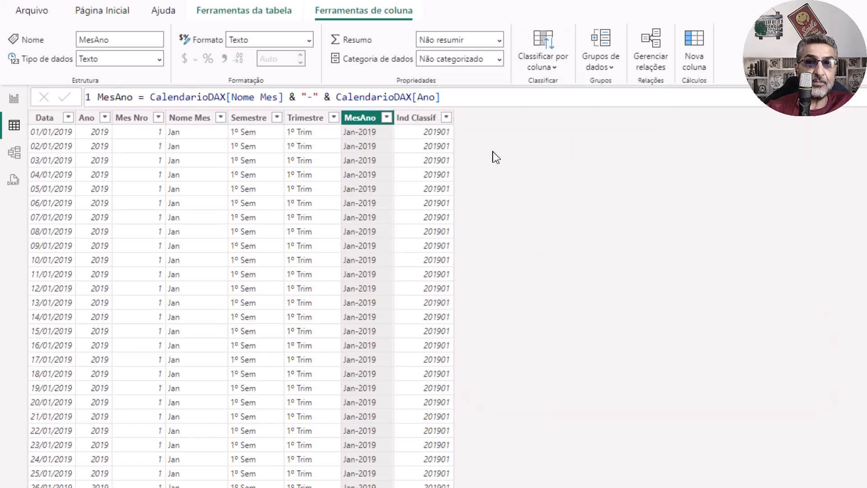
left_click(14, 98)
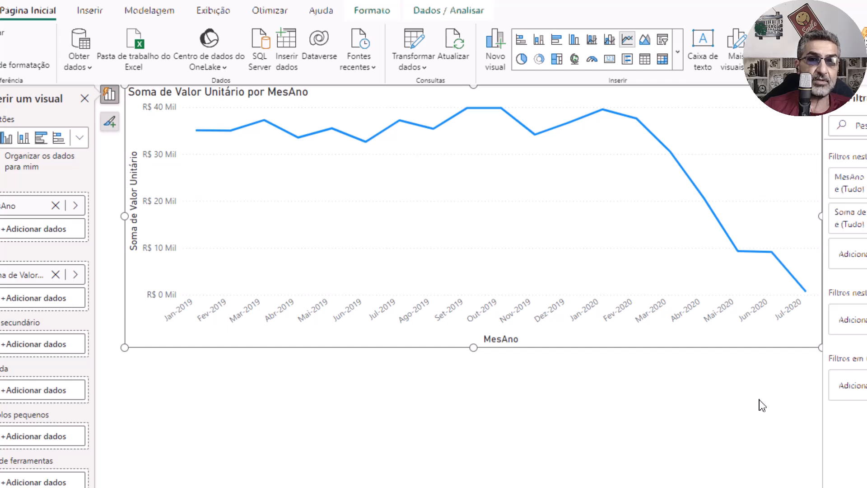
left_click(762, 405)
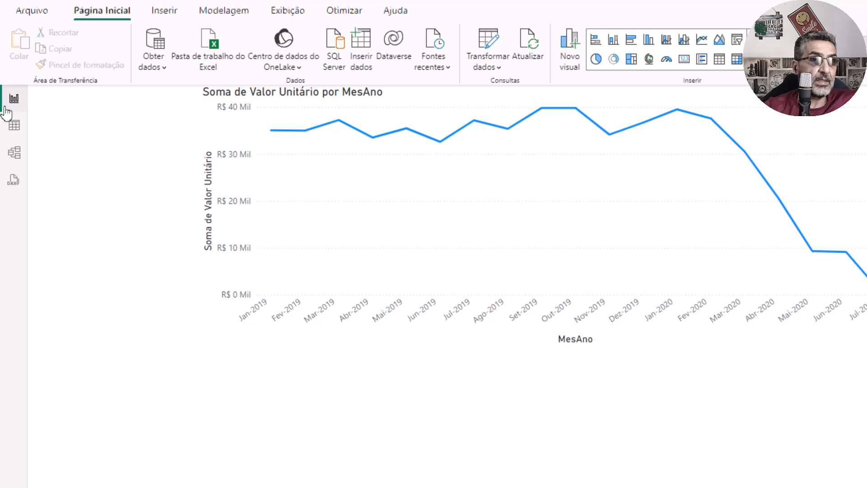
left_click(14, 125)
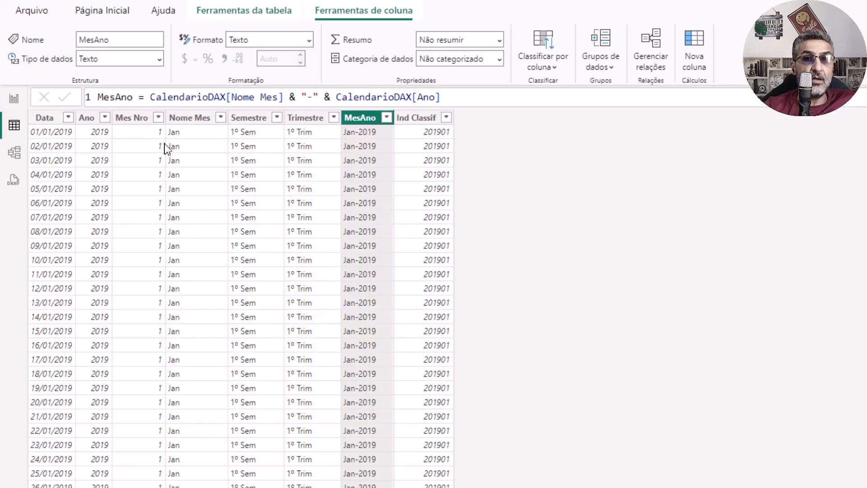
left_click(422, 118)
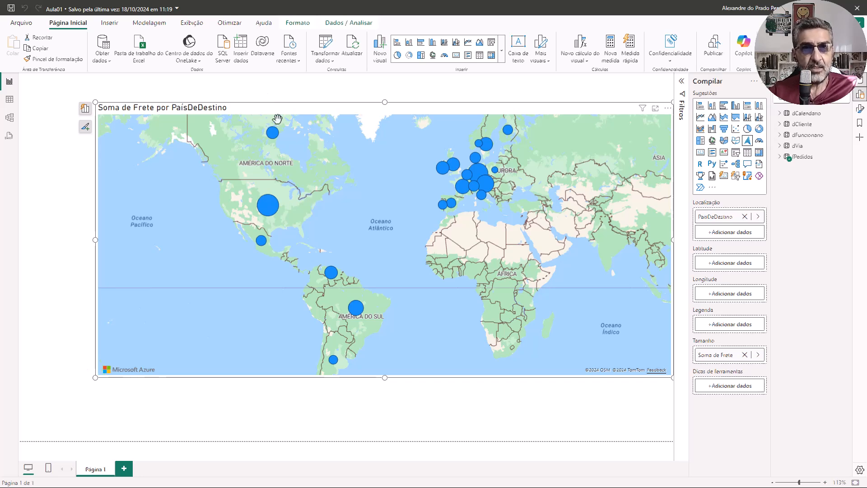
Open the Aula01 report's queries in Power Query and examine the source errors of dCliente, fPedidos, dVia and dFuncionario.
left_click(324, 54)
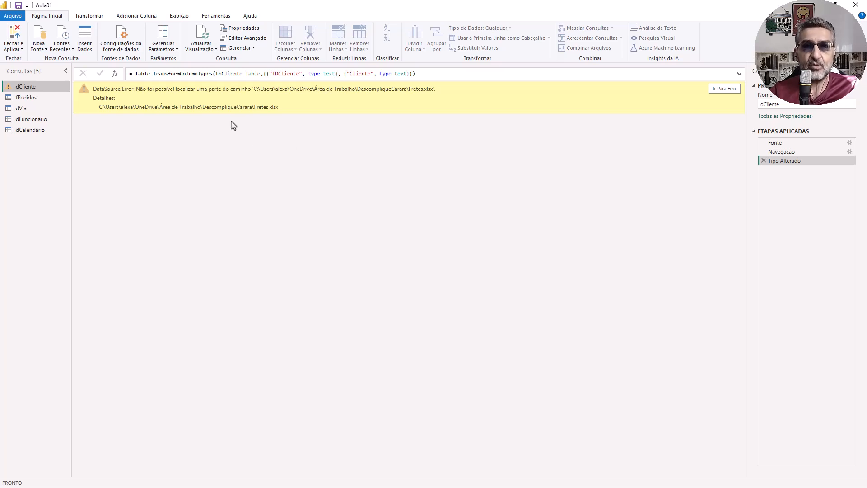
left_click(776, 144)
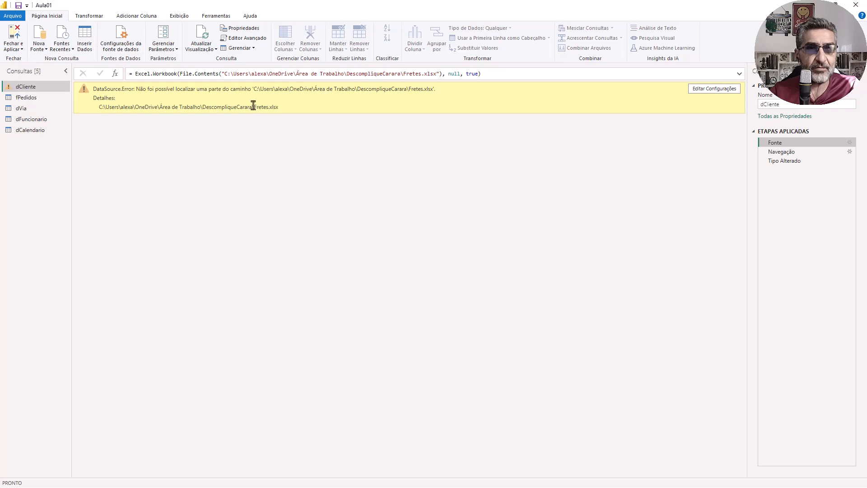
left_click(25, 98)
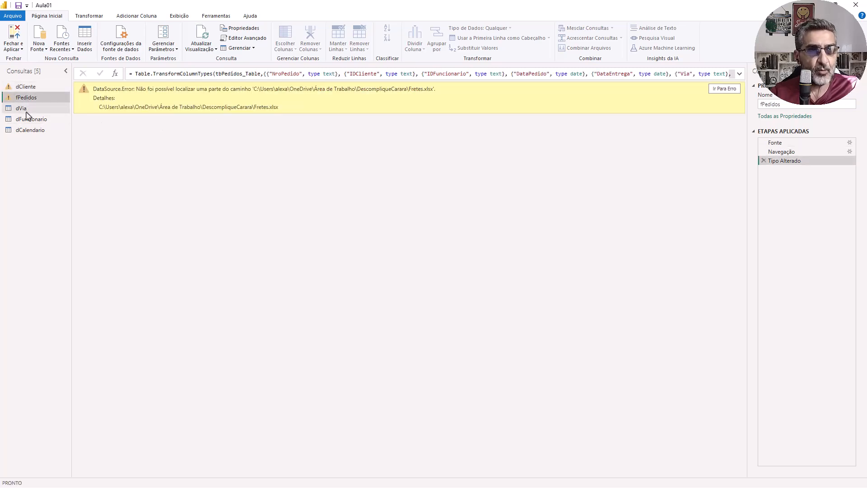
left_click(26, 110)
left_click(28, 120)
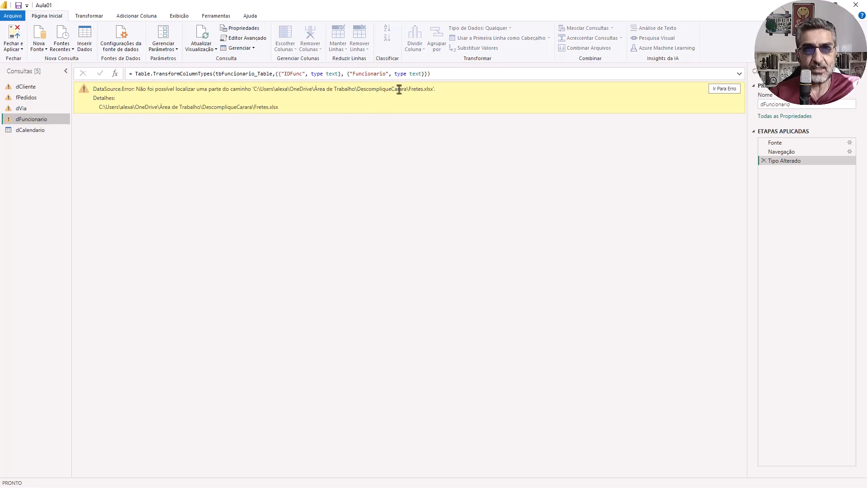
double_click(415, 90)
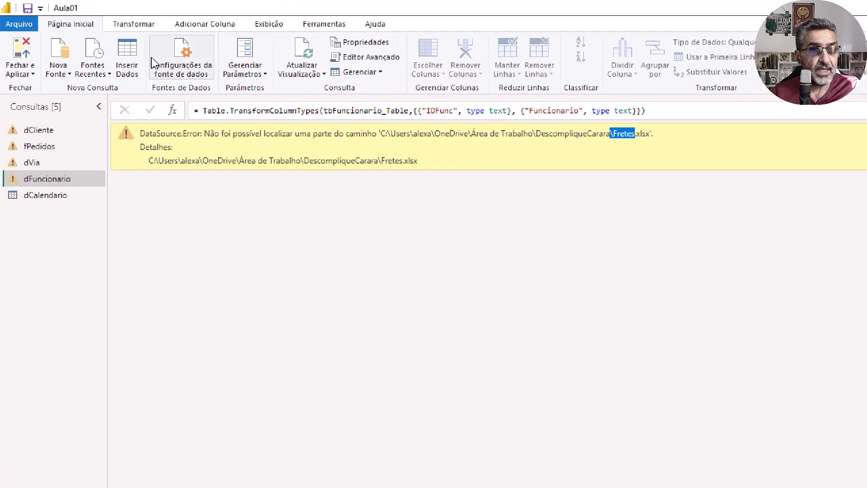
Change the report's Excel data source to E:\DescompliqueCarara\Fretes.xlsx in the data source settings.
left_click(192, 70)
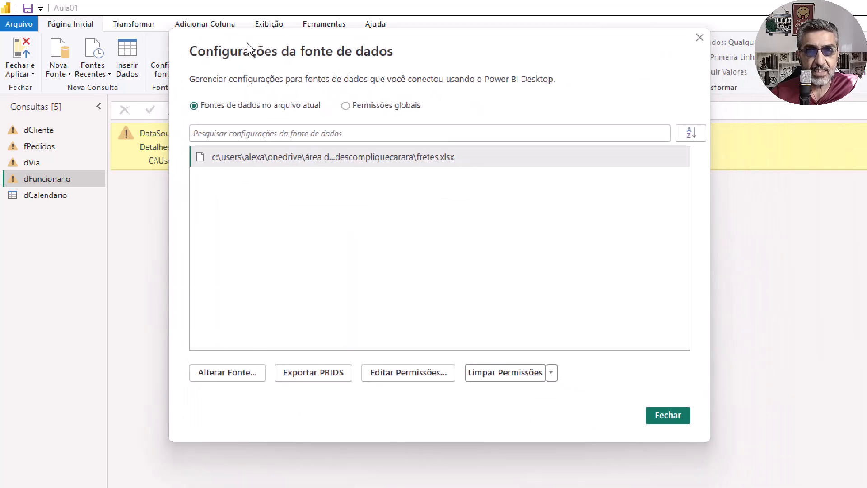
left_click_drag(248, 44, 227, 37)
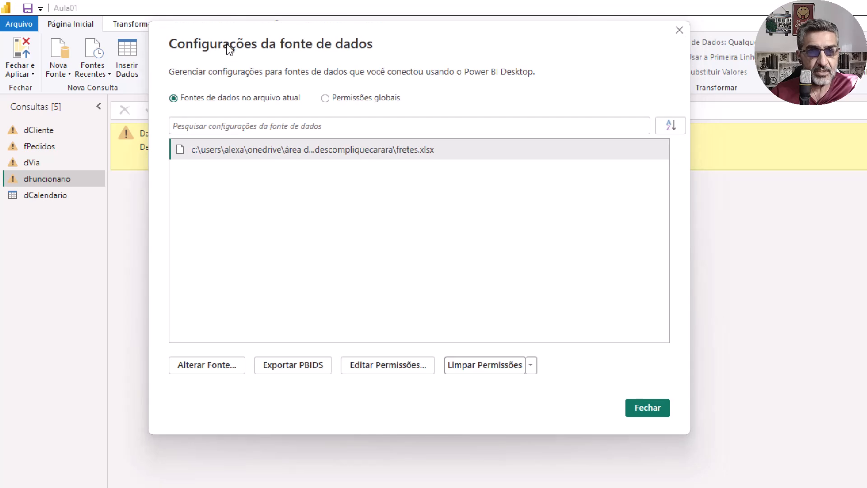
left_click(201, 369)
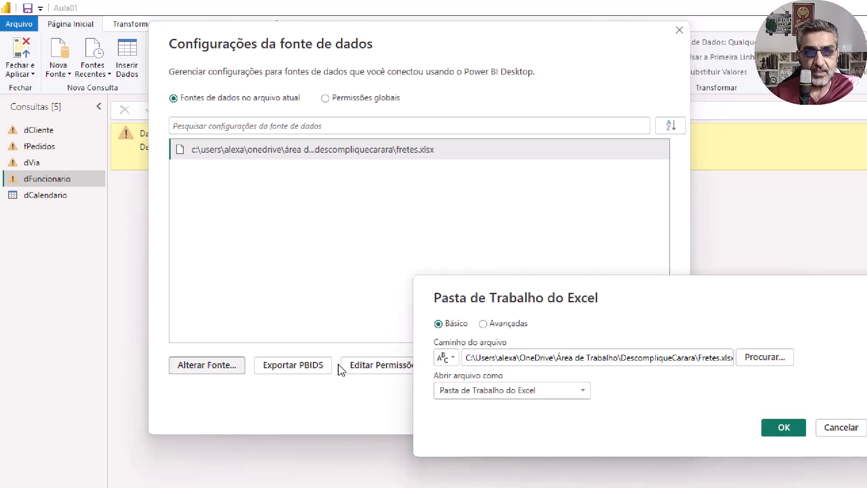
left_click_drag(609, 285, 367, 96)
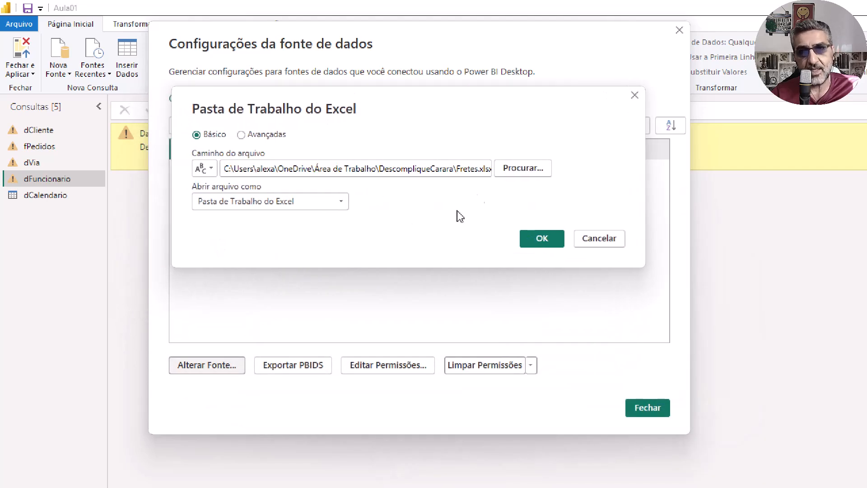
left_click(520, 168)
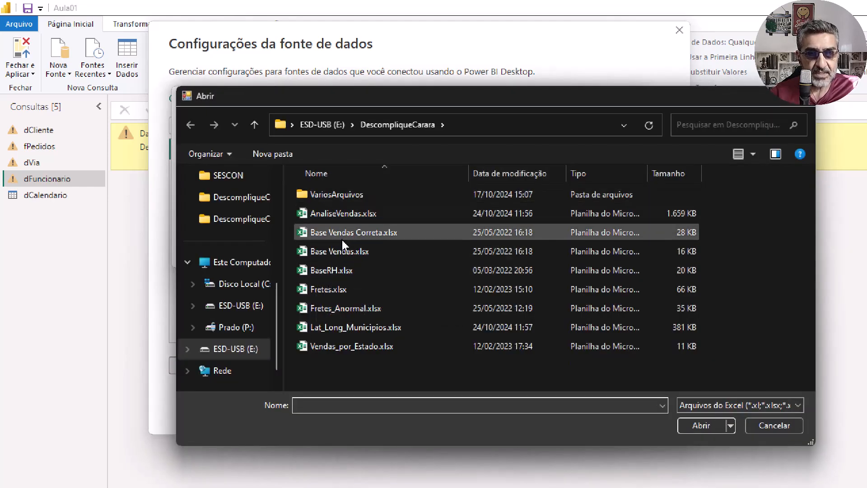
double_click(326, 289)
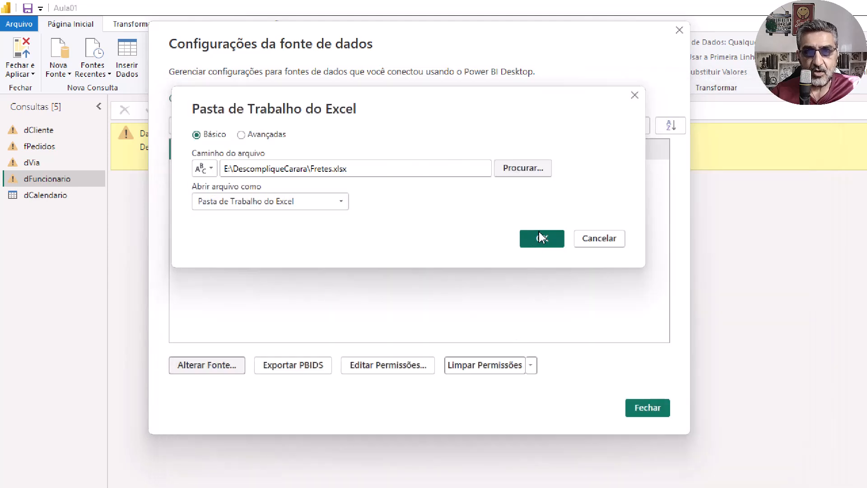
left_click(537, 239)
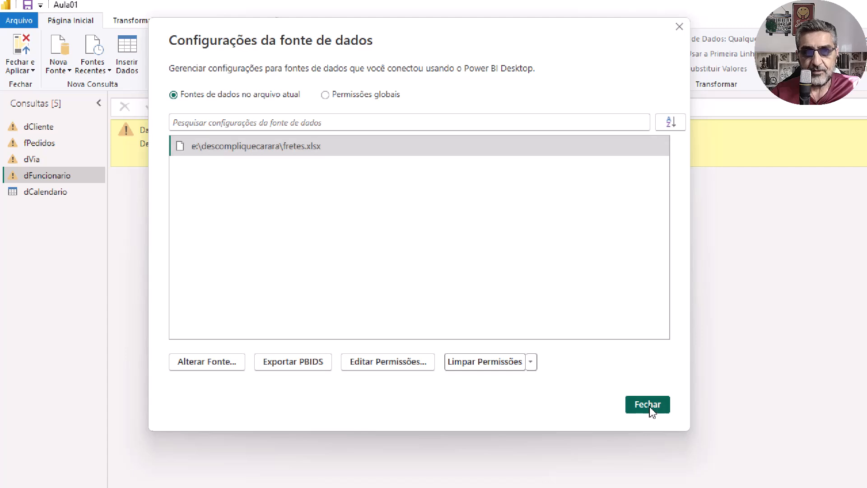
left_click(657, 409)
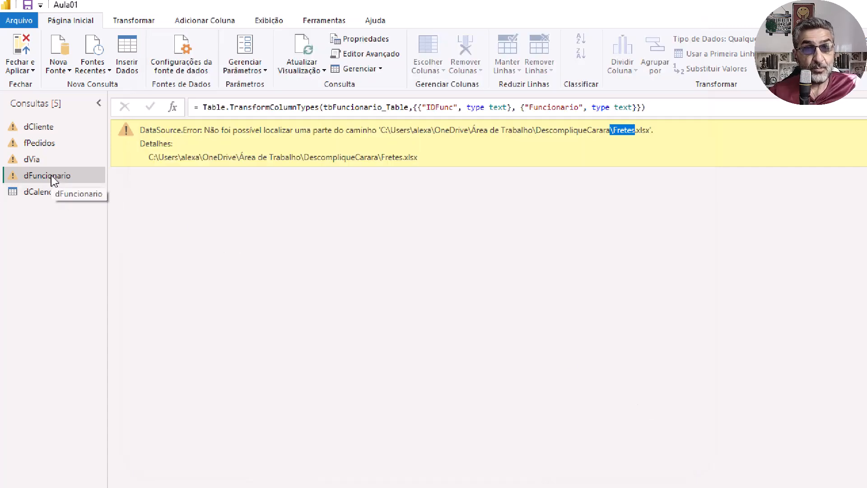
Check that the dCliente, fPedidos, dVia and dFuncionario queries load their data, and examine the date columns of fPedidos.
left_click(40, 128)
left_click(39, 143)
left_click(39, 162)
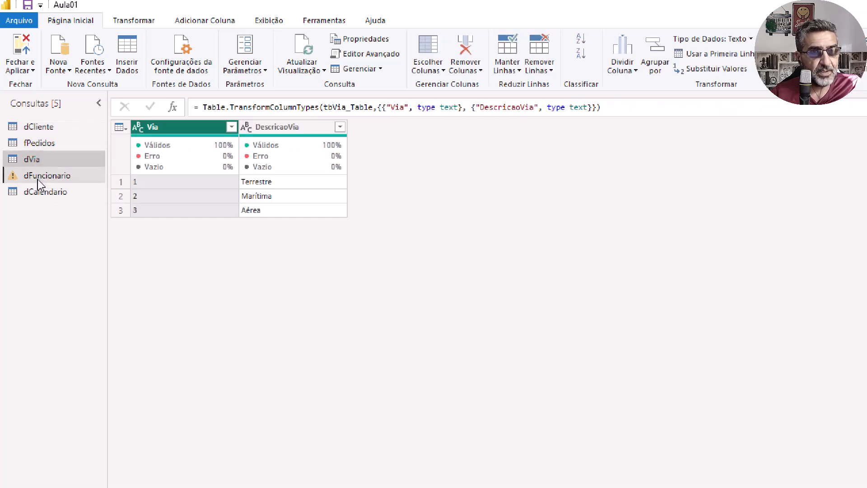
left_click(39, 176)
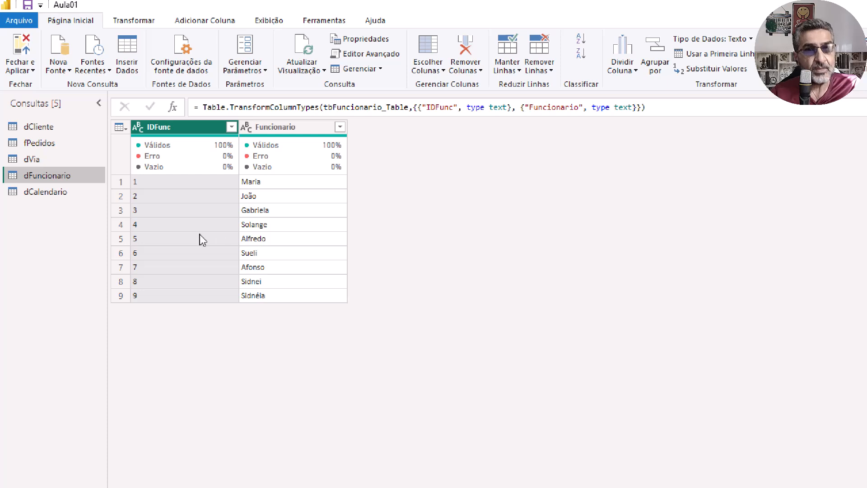
left_click(34, 144)
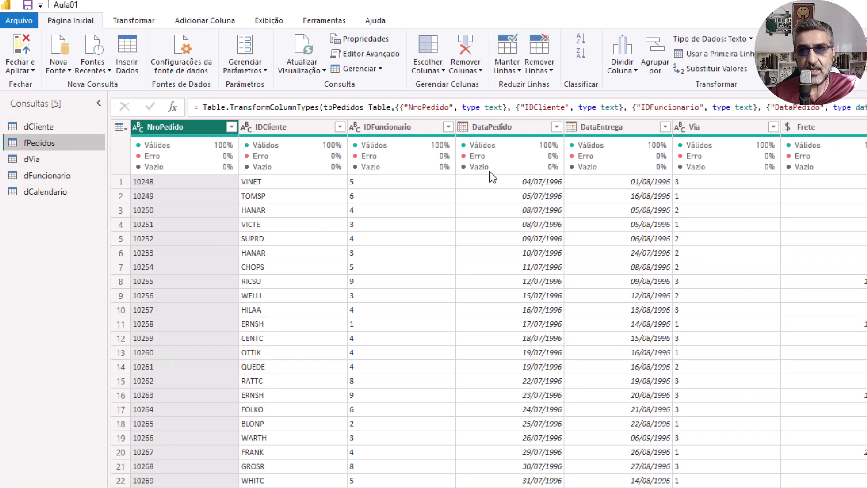
mouse_move(797, 162)
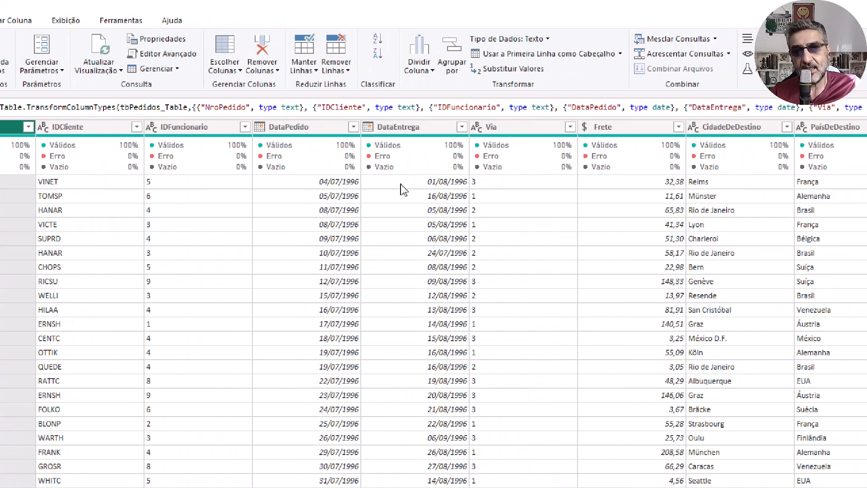
Try adding a column to fPedidos that subtracts DataPedido from DataEntrega in days, and remove the added query step.
left_click(409, 129)
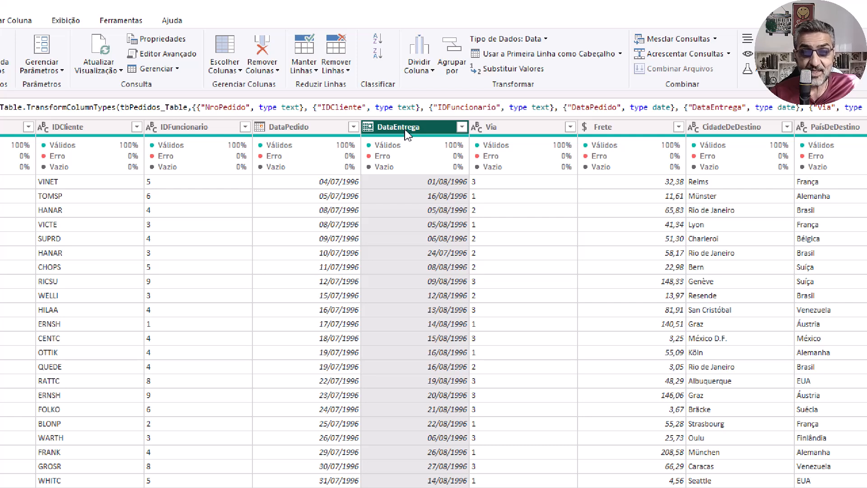
left_click(298, 129, "ctrl")
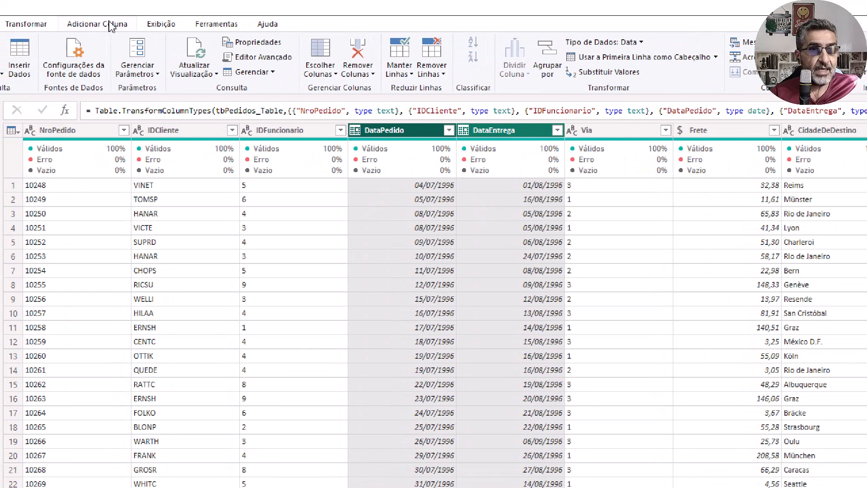
left_click(110, 23)
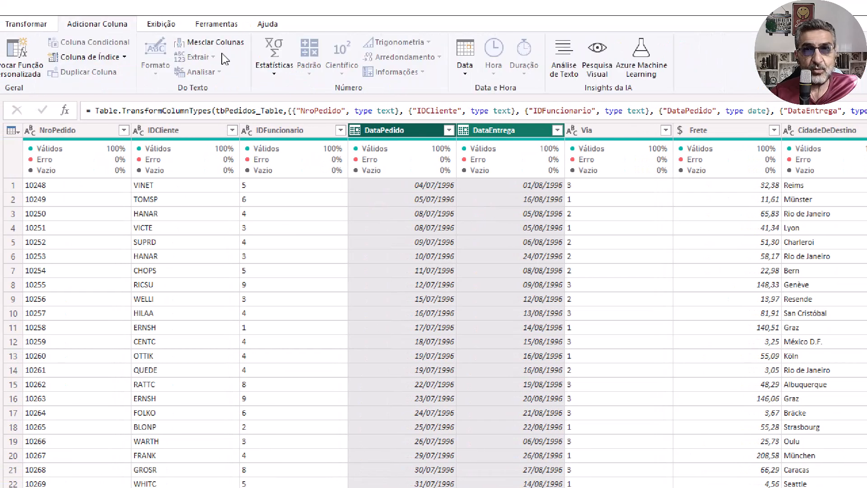
left_click(466, 72)
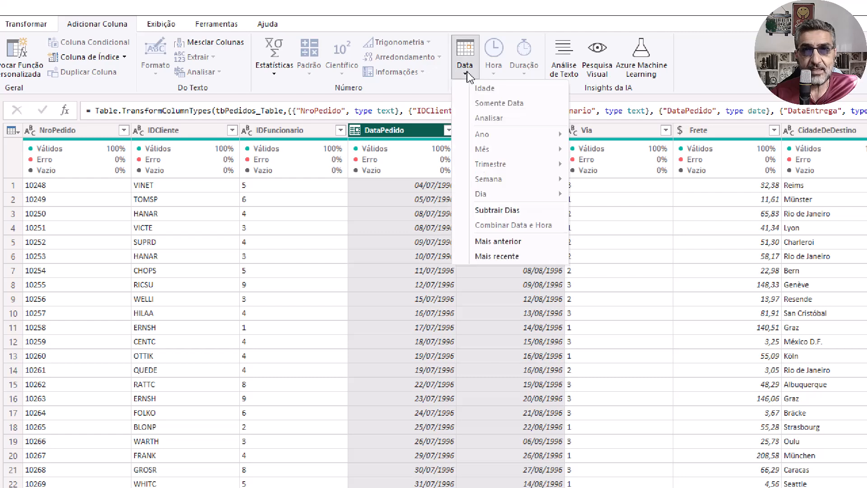
left_click(506, 215)
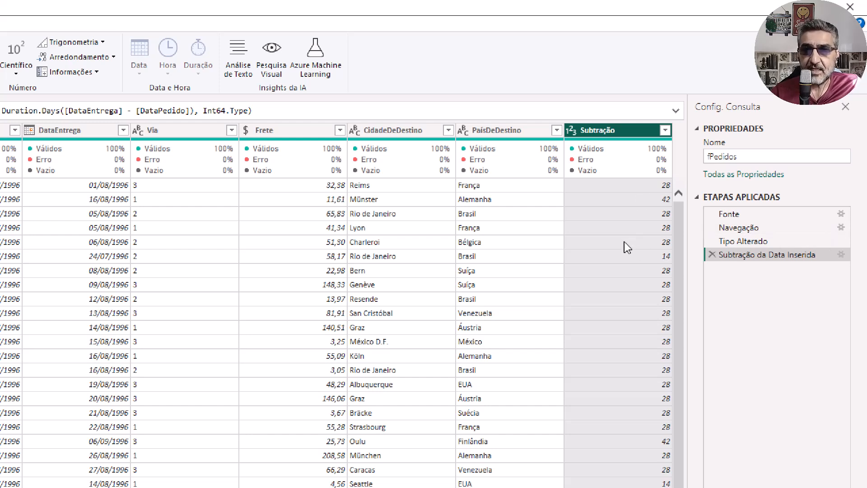
left_click(712, 254)
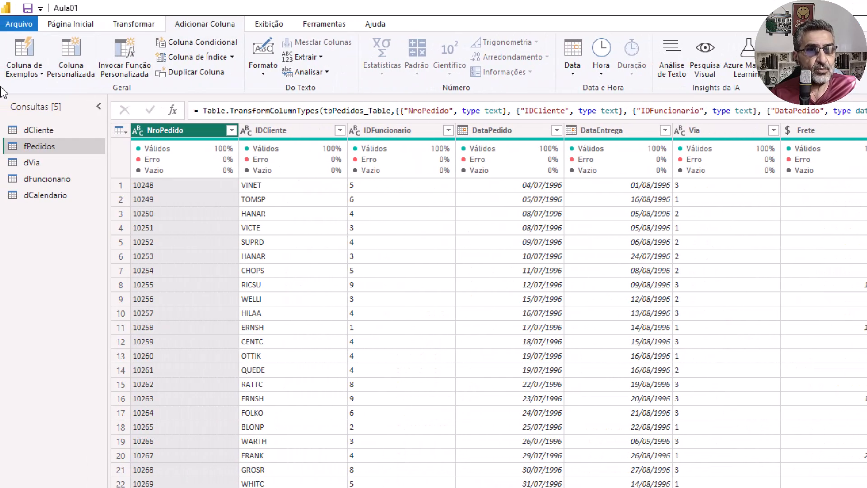
Add a custom column named Dias Entrega M to fPedidos with the formula [DataEntrega]-[DataPedido].
left_click(63, 67)
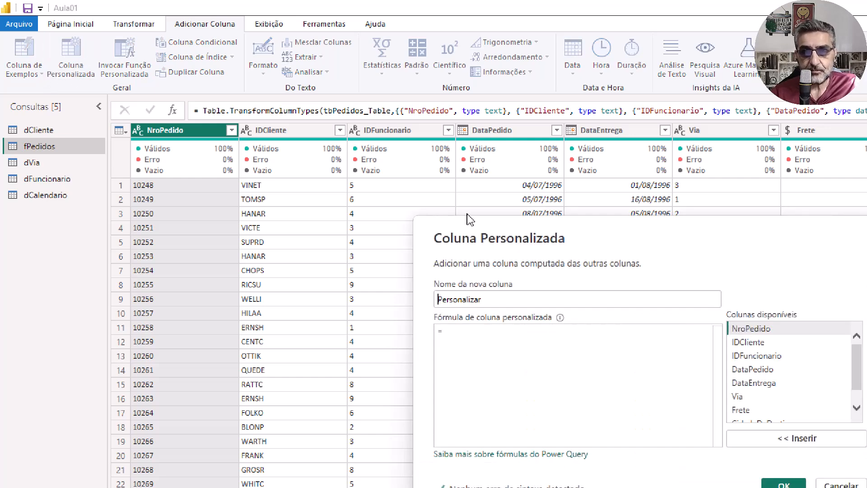
left_click_drag(479, 223, 313, 44)
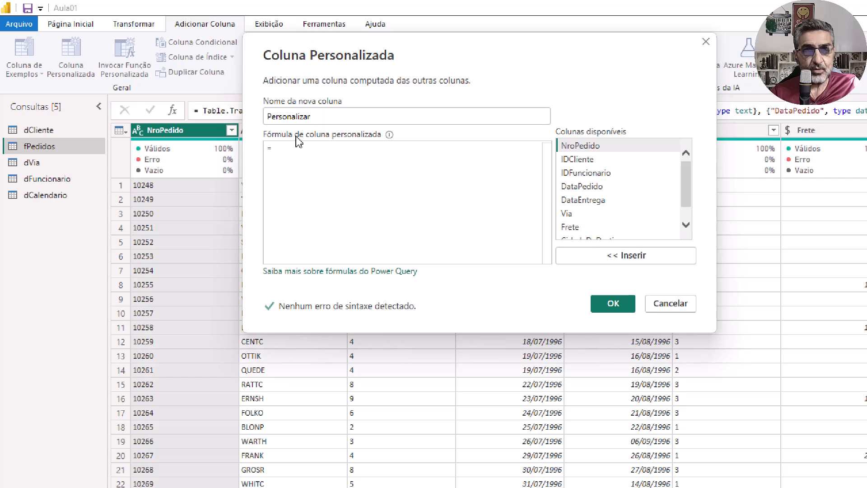
left_click_drag(320, 120, 260, 118)
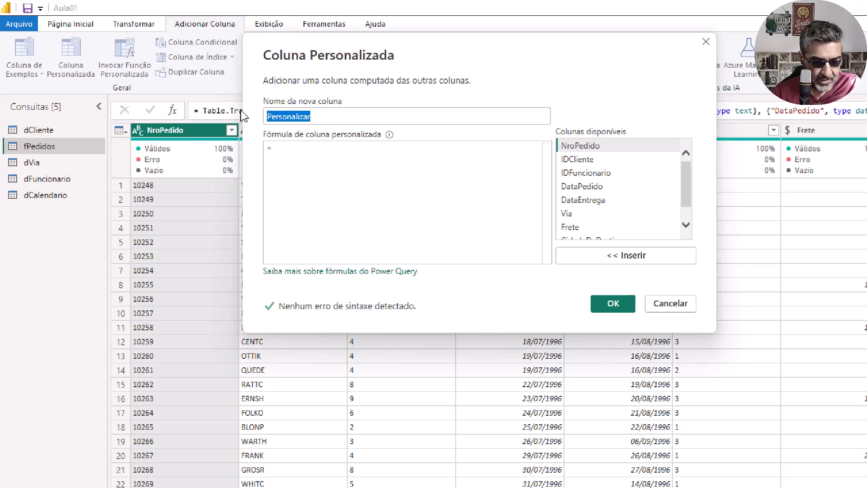
type("Dias Entrega M")
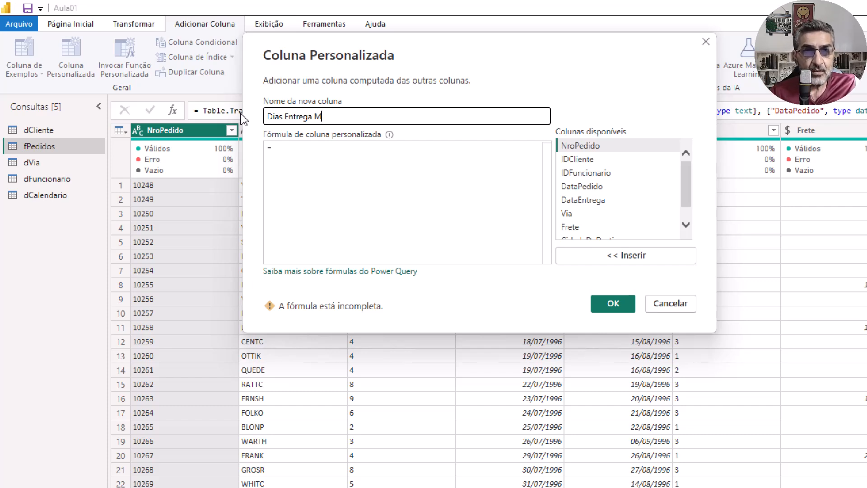
left_click(284, 148)
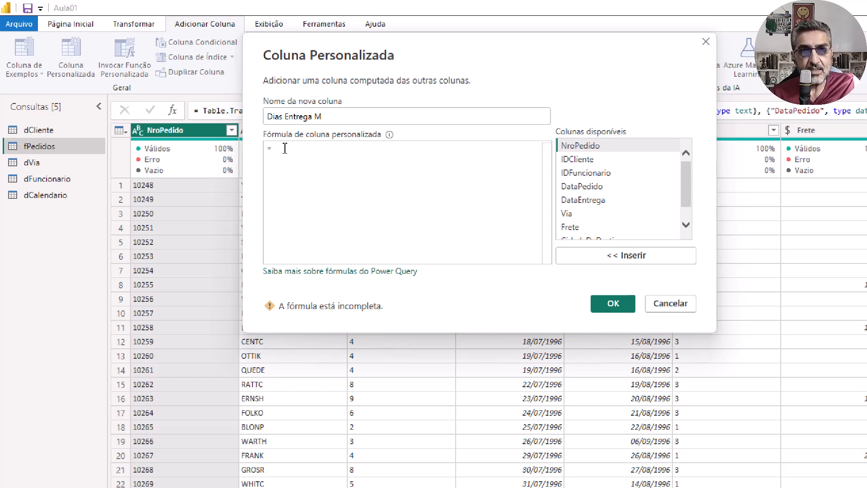
double_click(577, 202)
type("-")
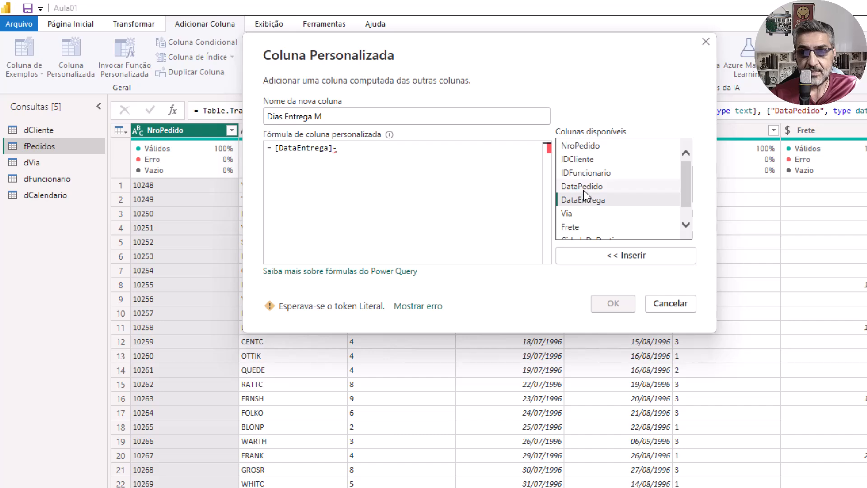
double_click(583, 189)
left_click(624, 306)
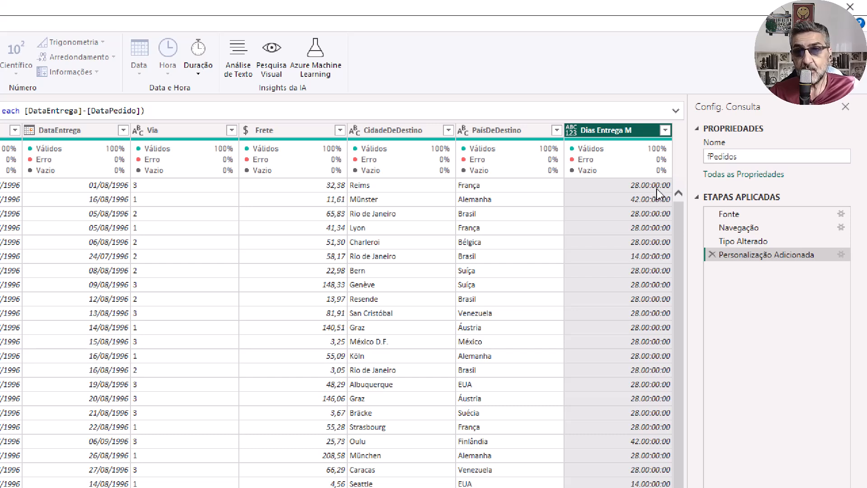
Try the Duração data type on the Dias Entrega M column, and delete the type change step.
left_click(571, 131)
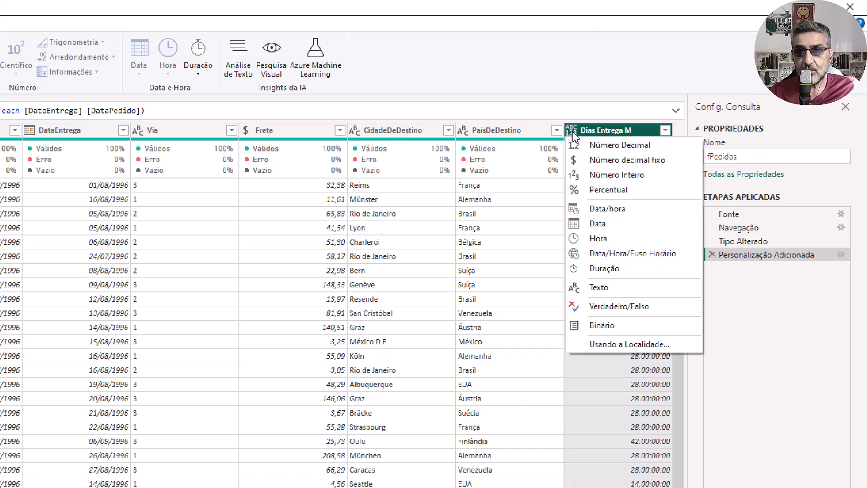
left_click(603, 270)
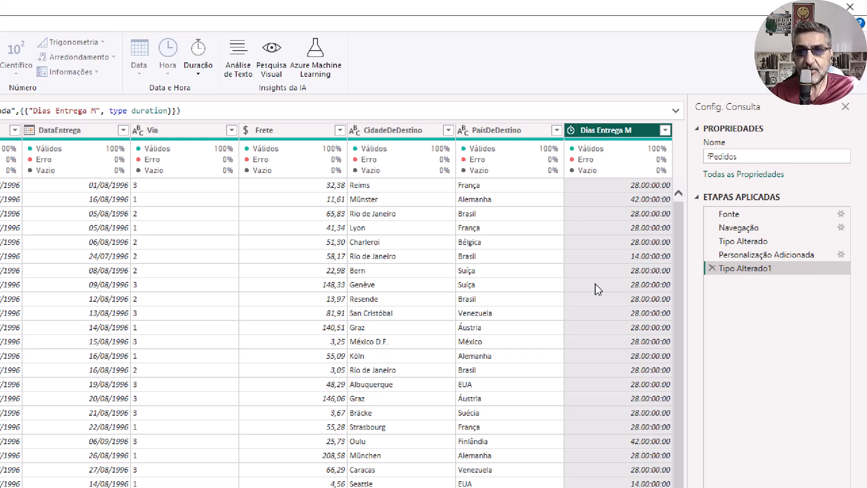
left_click(712, 268)
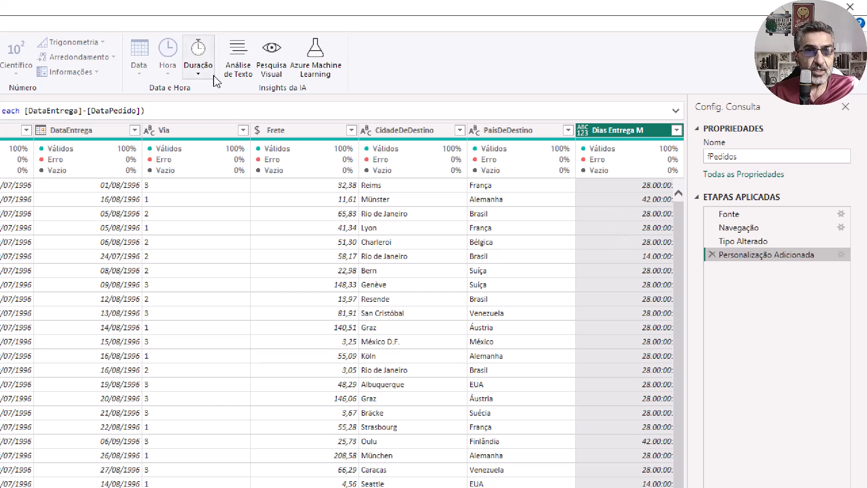
Try extracting the days from Dias Entrega M into a separate duration column, and delete the inserted step.
left_click(198, 67)
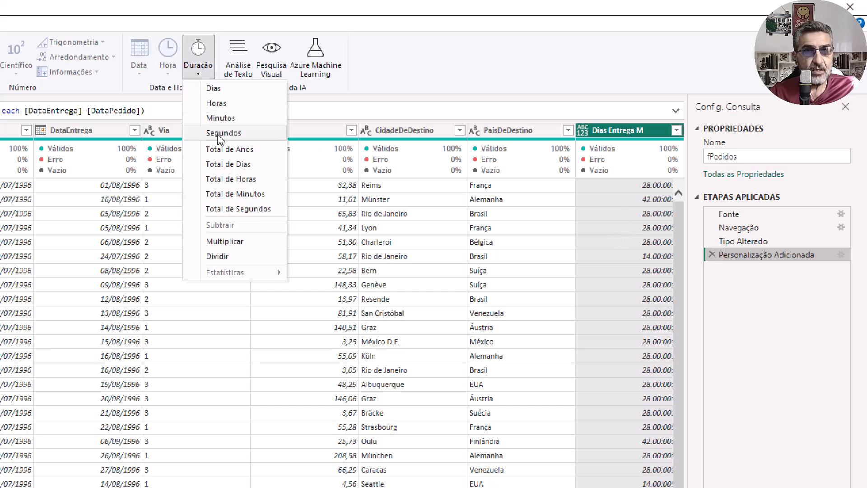
left_click(213, 88)
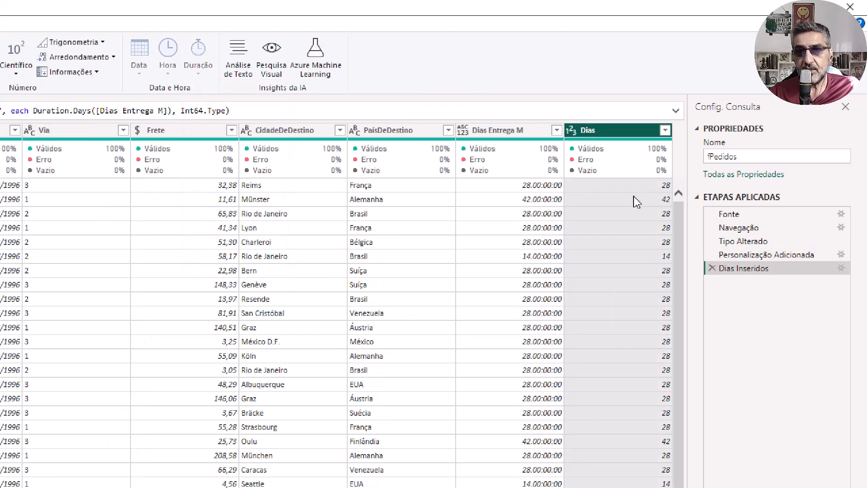
mouse_move(523, 175)
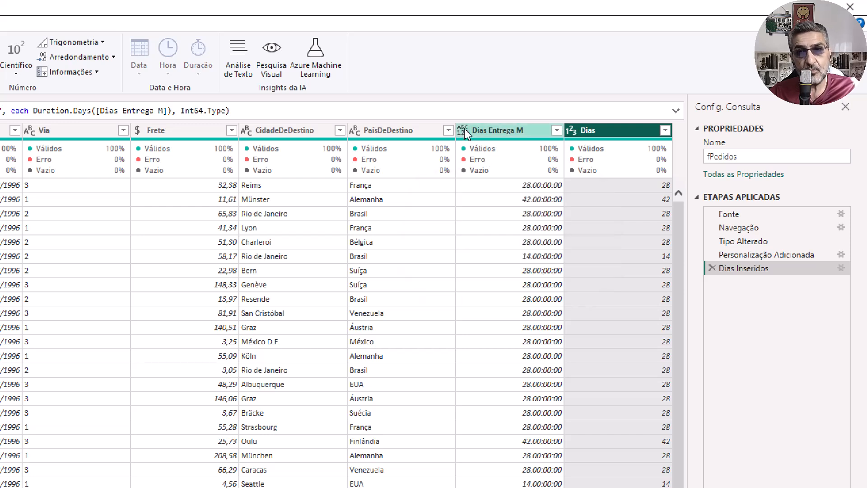
left_click(712, 268)
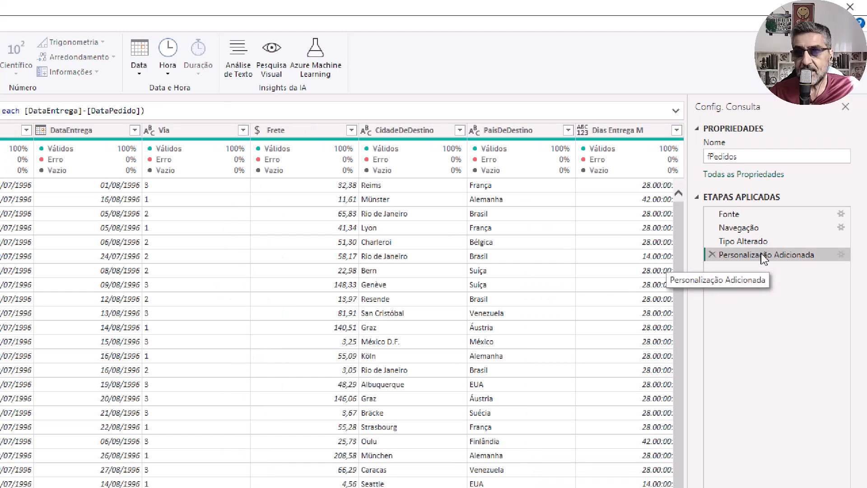
double_click(762, 255)
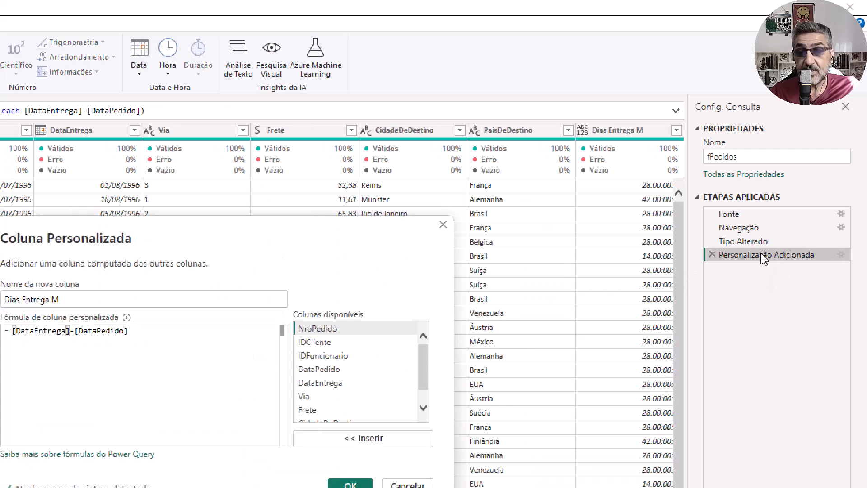
left_click_drag(330, 230, 524, 34)
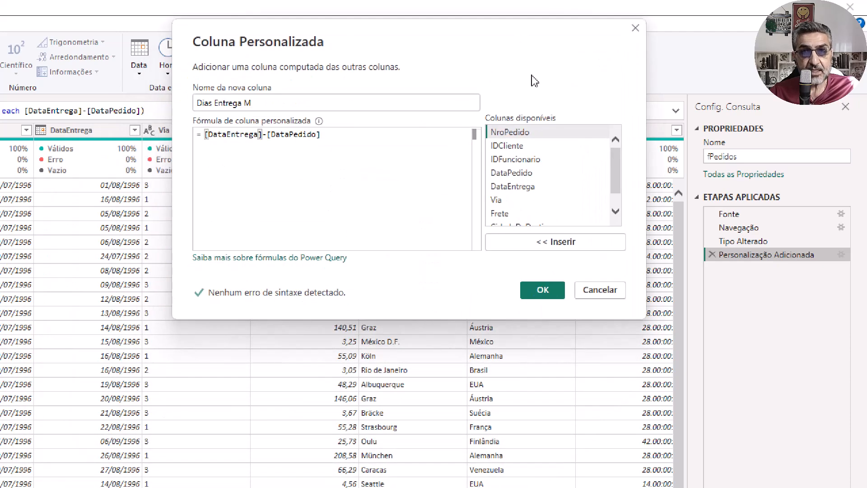
left_click(608, 294)
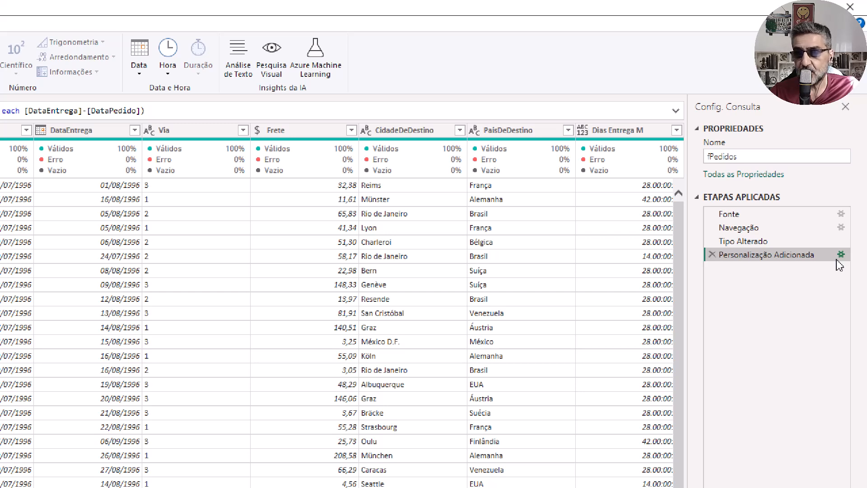
left_click(484, 271)
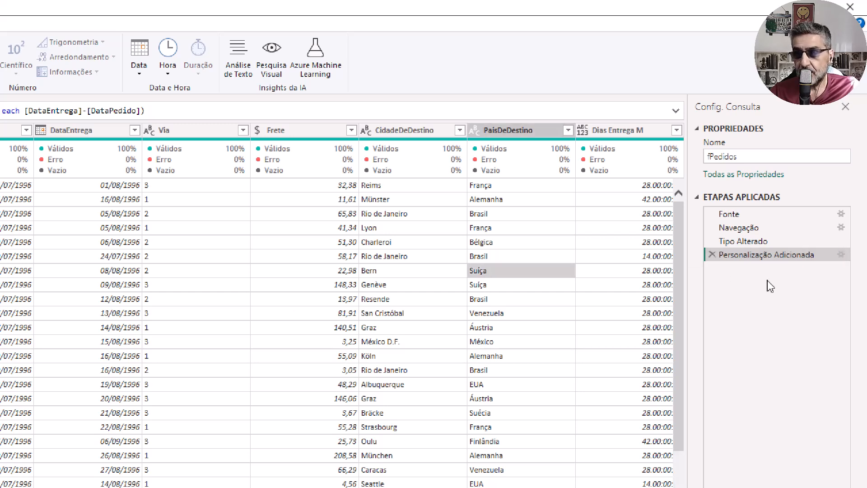
Edit the Dias Entrega M custom column so its formula becomes Duration.Days( [DataEntrega]-[DataPedido]).
left_click(840, 254)
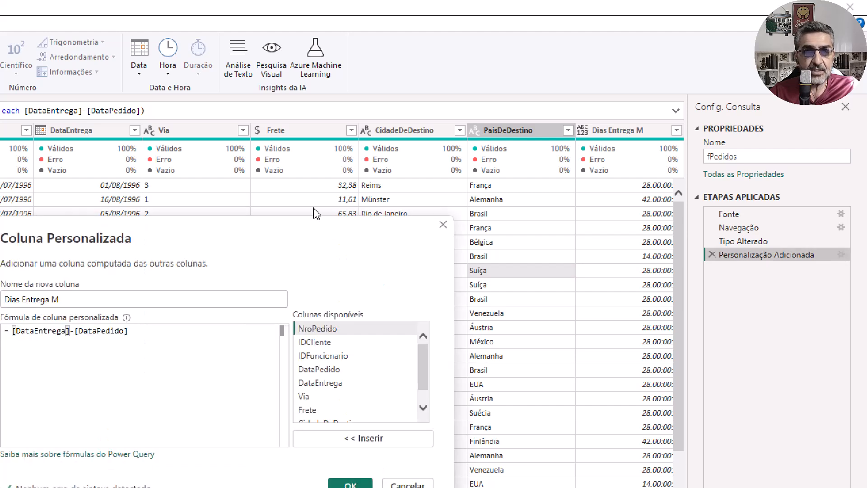
left_click_drag(311, 227, 495, 59)
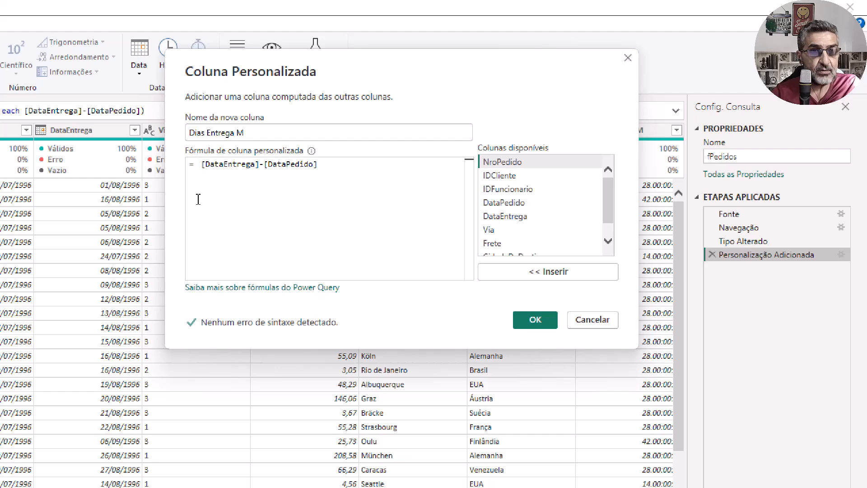
type("Dur")
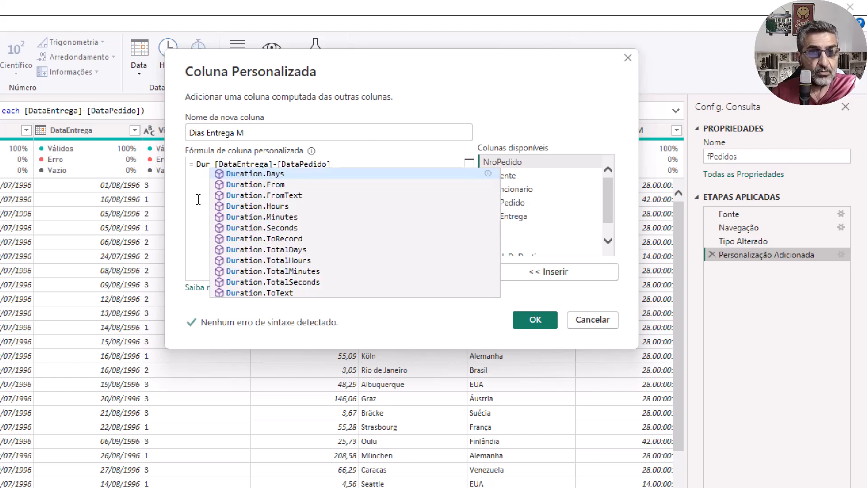
key("Tab")
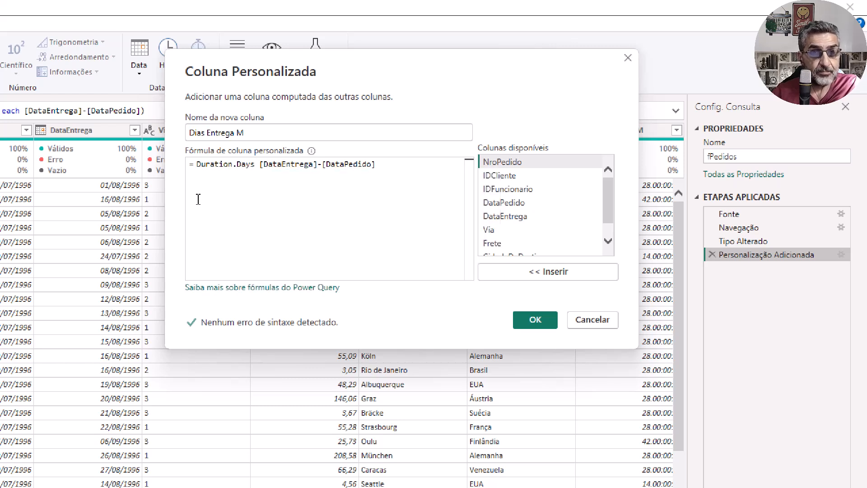
type("(")
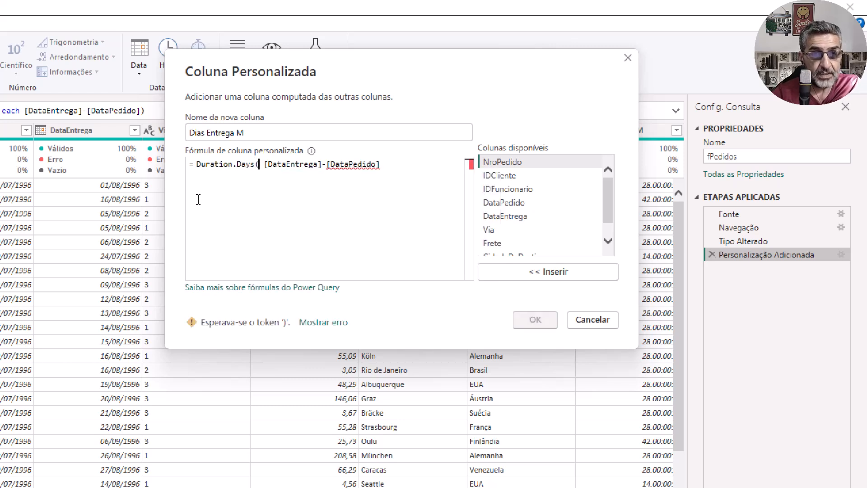
left_click(397, 167)
type(")")
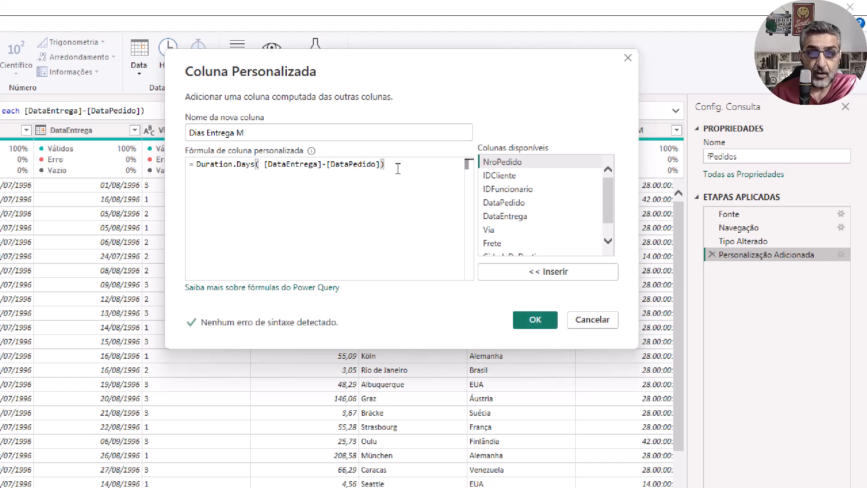
left_click(531, 324)
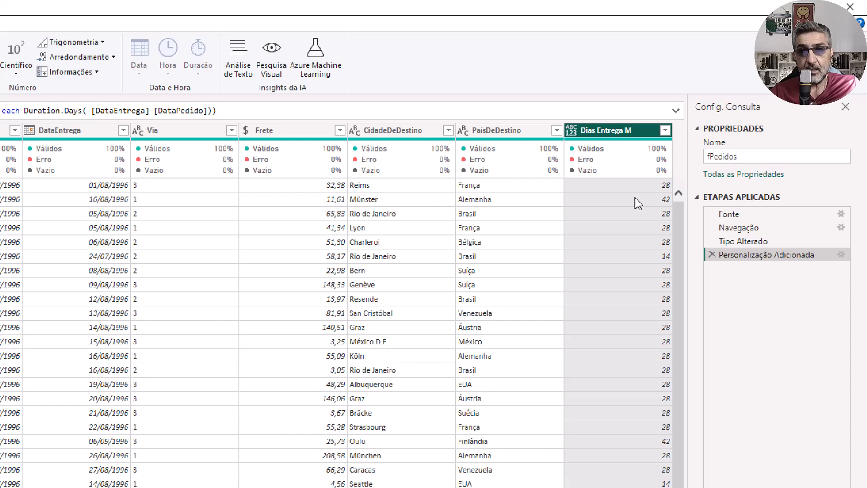
Set the Dias Entrega M column's data type to Número Inteiro and apply the query changes to the report.
left_click(571, 132)
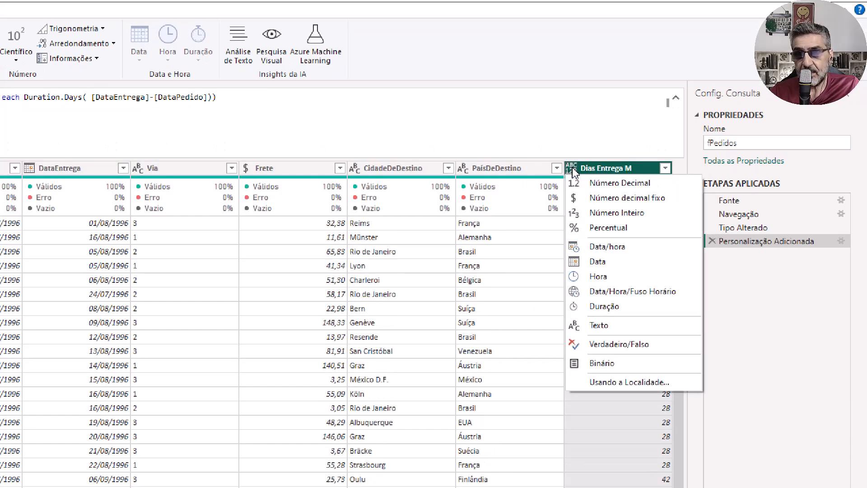
left_click(607, 213)
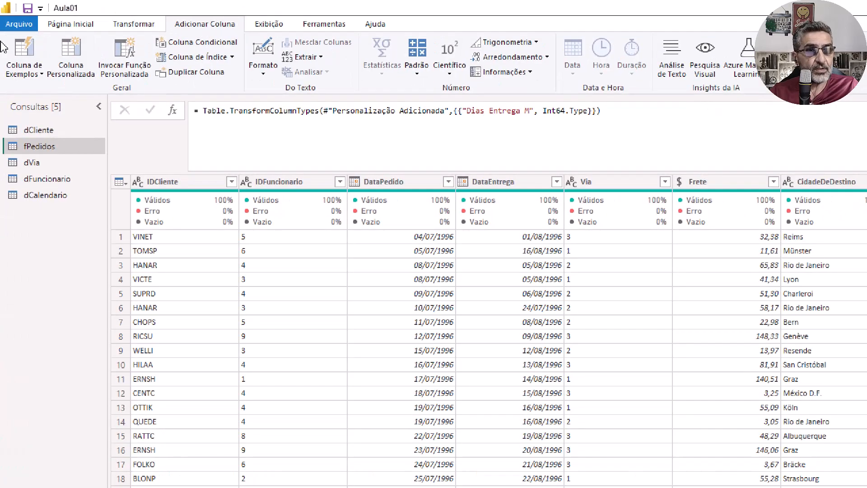
left_click(64, 26)
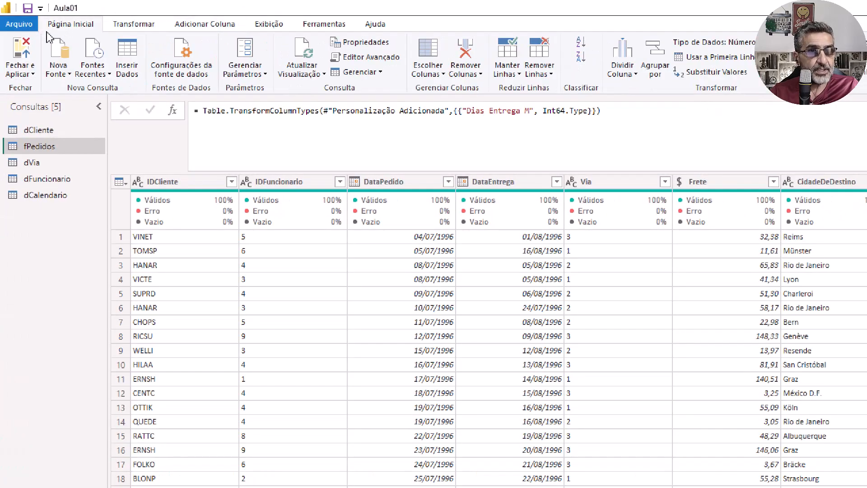
left_click(20, 58)
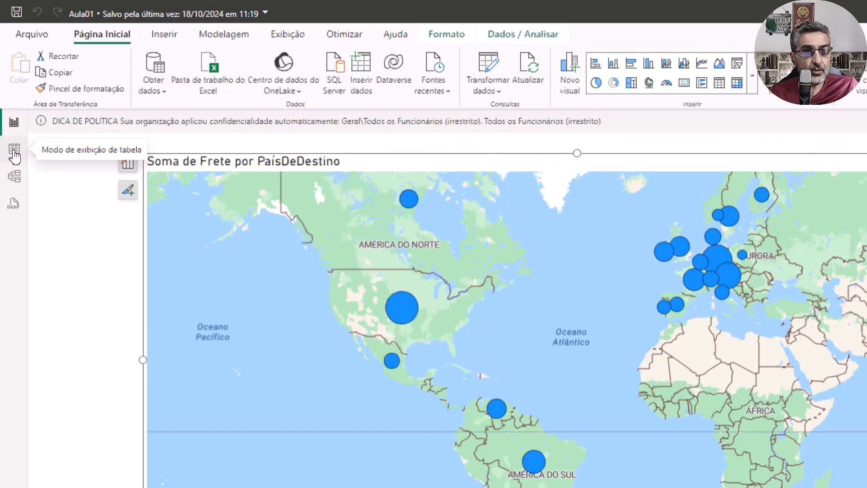
Display the fPedidos table's data in table view and dismiss the confidentiality policy tip.
left_click(14, 105)
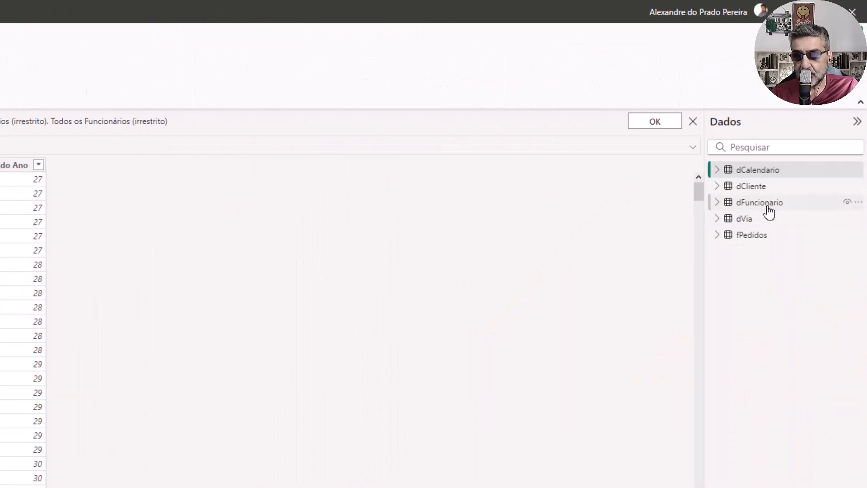
left_click(746, 239)
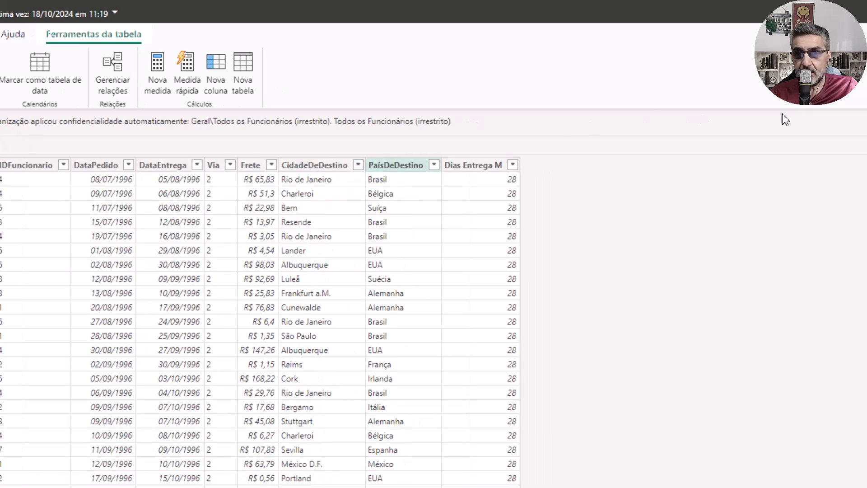
left_click(759, 126)
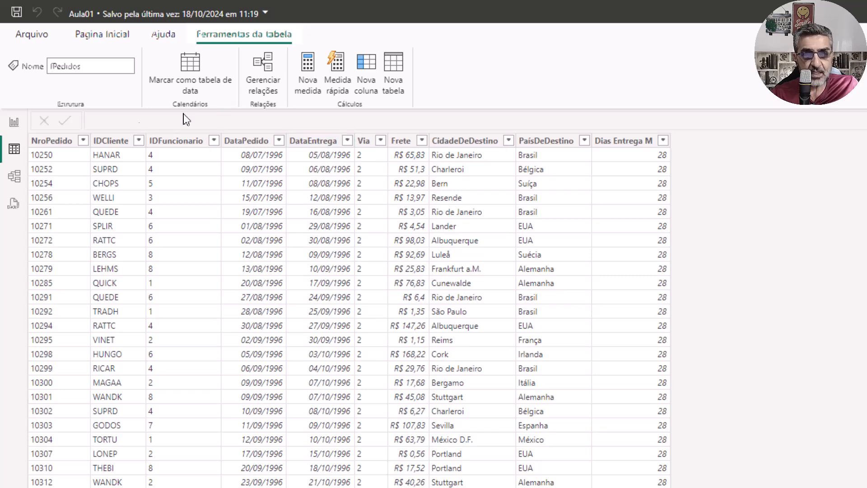
Start a new calculated column in fPedidos named Dias Entrega DAX, with the formula text enlarged.
left_click(376, 88)
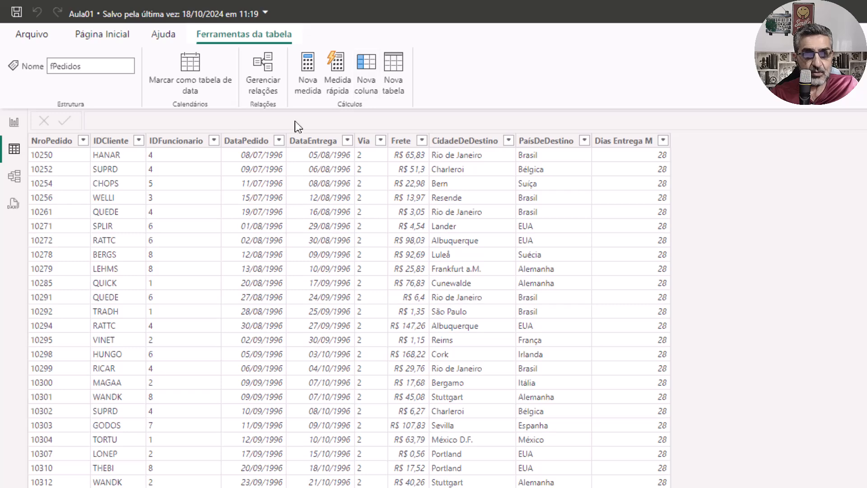
scroll(166, 116, "up", 5, "ctrl")
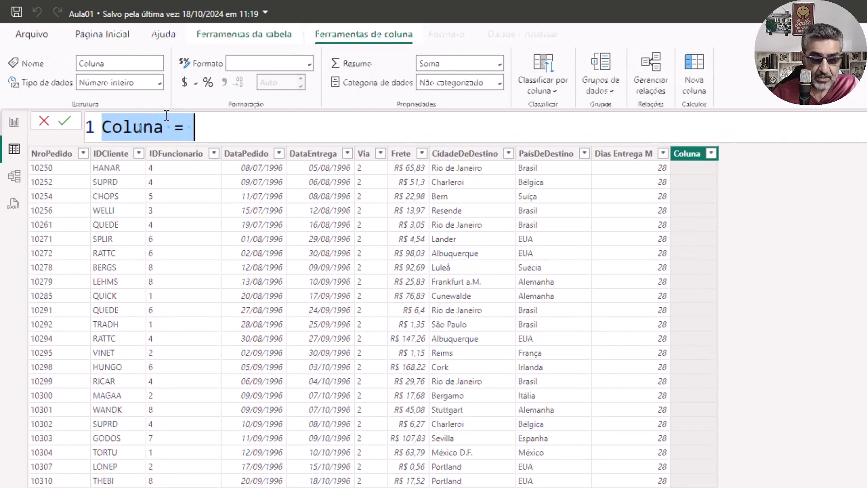
type("Dias Entrega DAXC")
key("BackSpace")
type("= ")
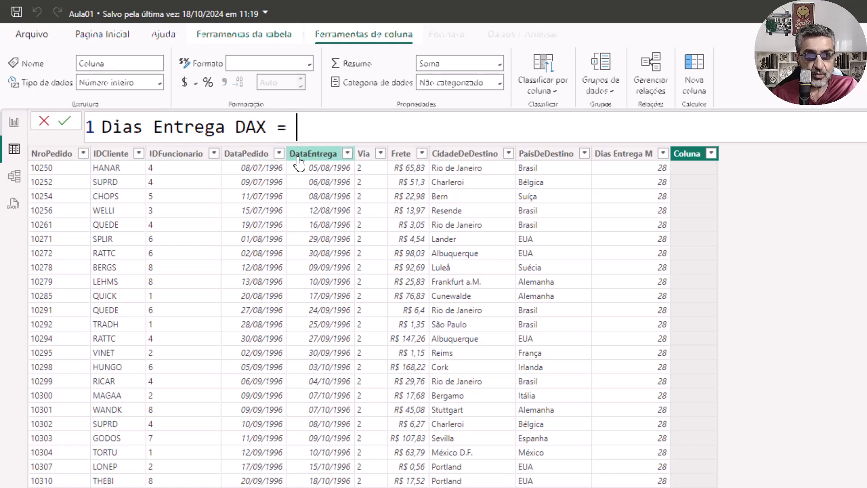
Complete the Dias Entrega DAX column with the formula fPedidos[DataEntrega] - fPedidos[DataPedido].
type("date")
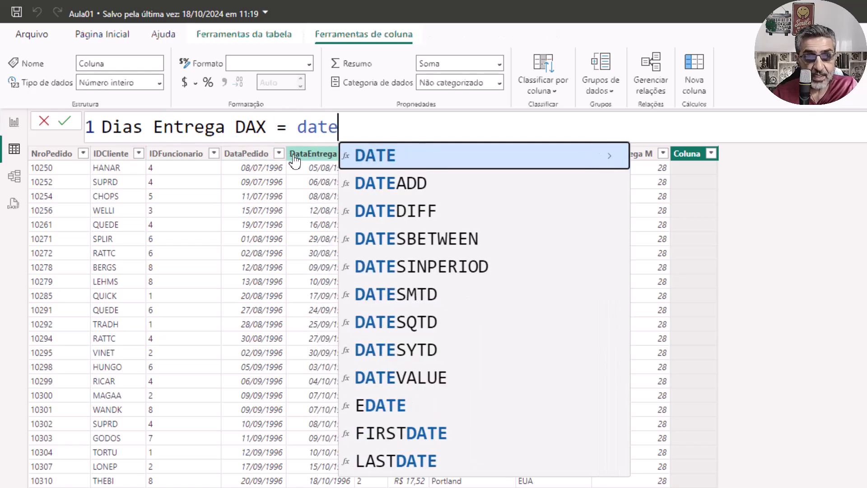
key("BackSpace")
type("a")
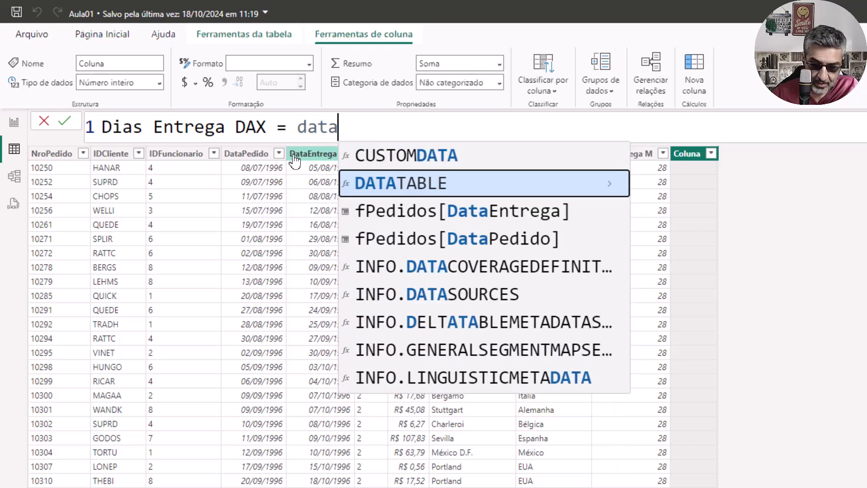
key("Down")
key("Tab")
type("- datep")
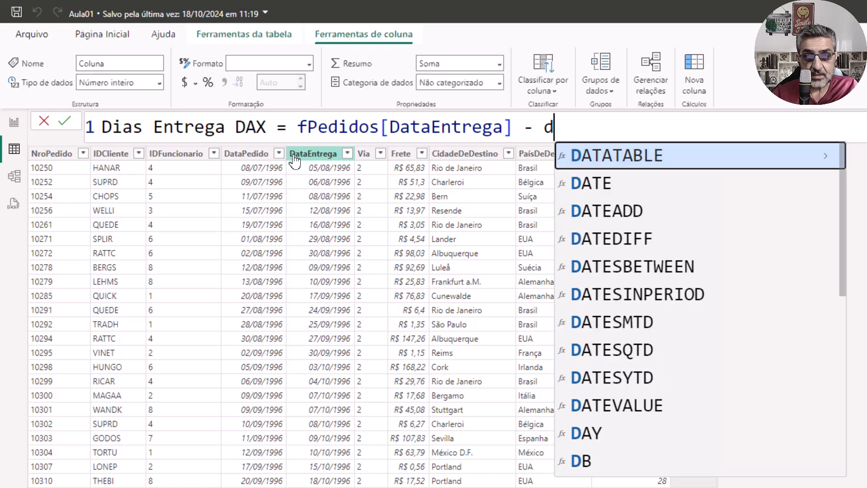
key("BackSpace")
key("BackSpace")
type("ape")
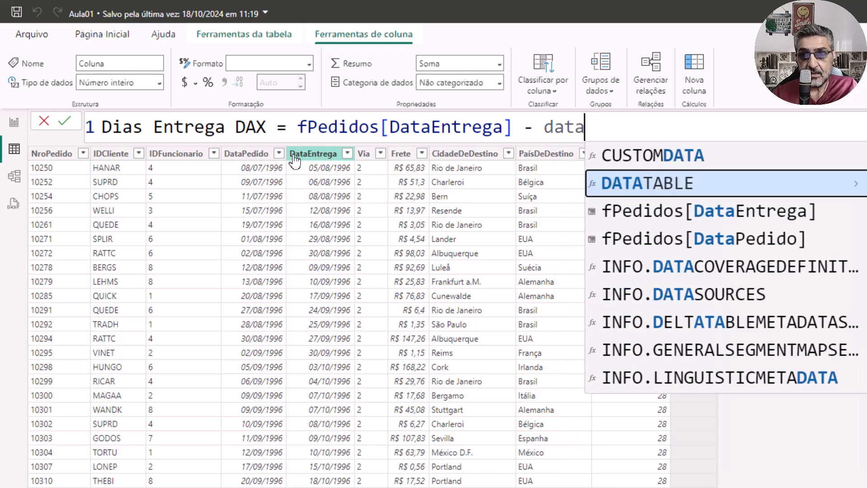
key("Tab")
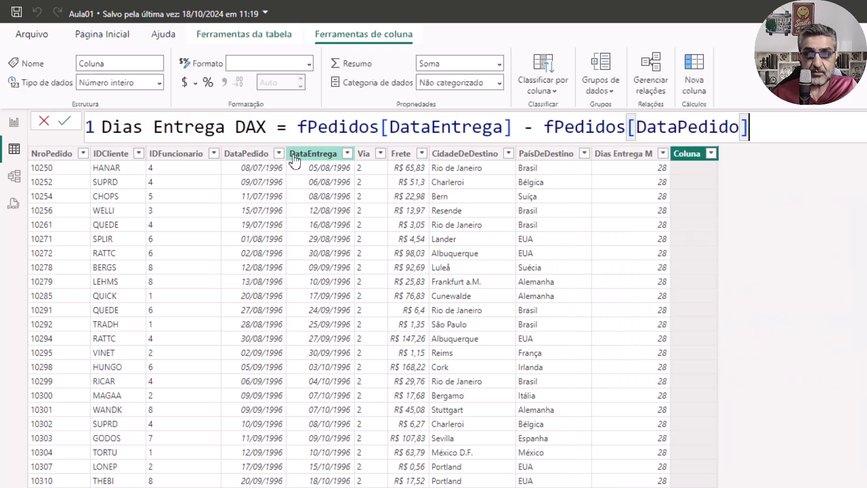
key("Return")
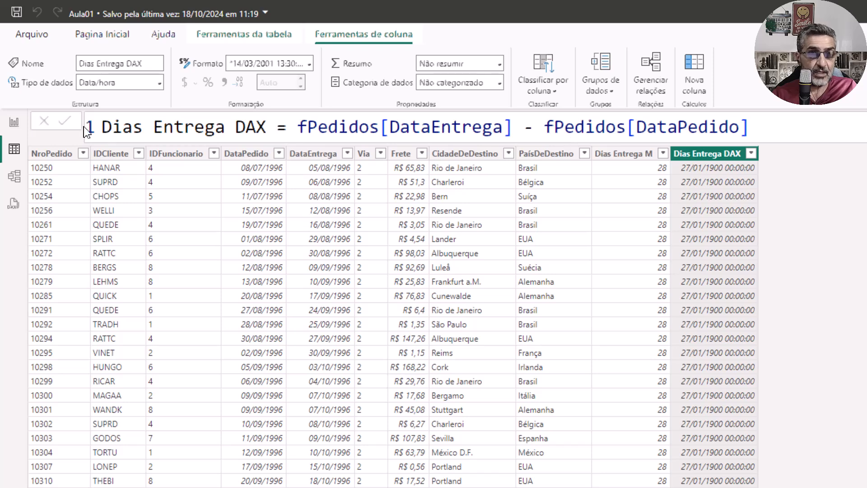
Change the Dias Entrega DAX column's data type to Número inteiro and accept the data type change.
left_click(160, 83)
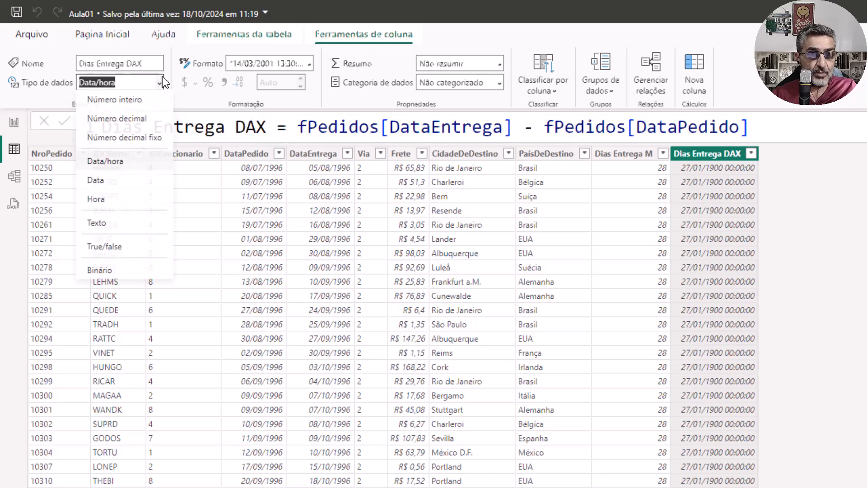
left_click(130, 108)
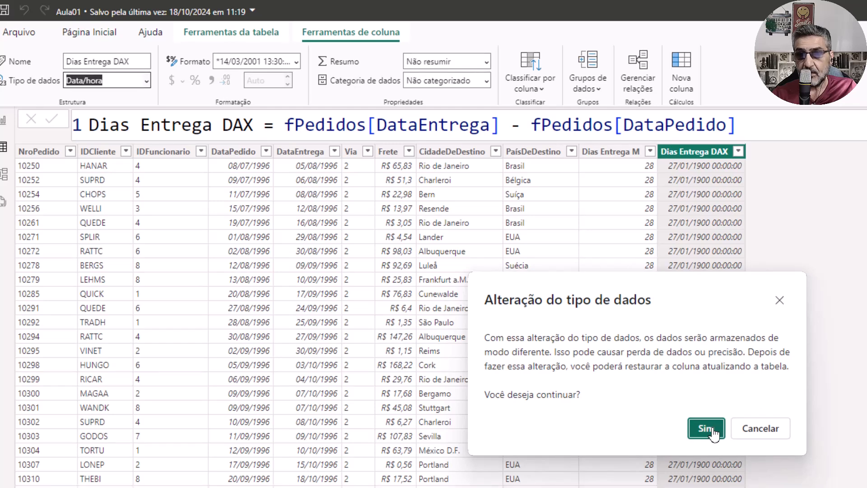
left_click(712, 431)
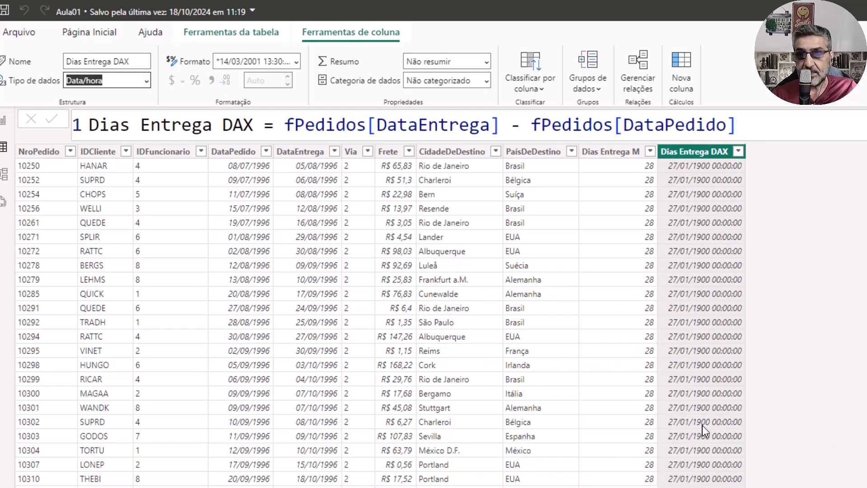